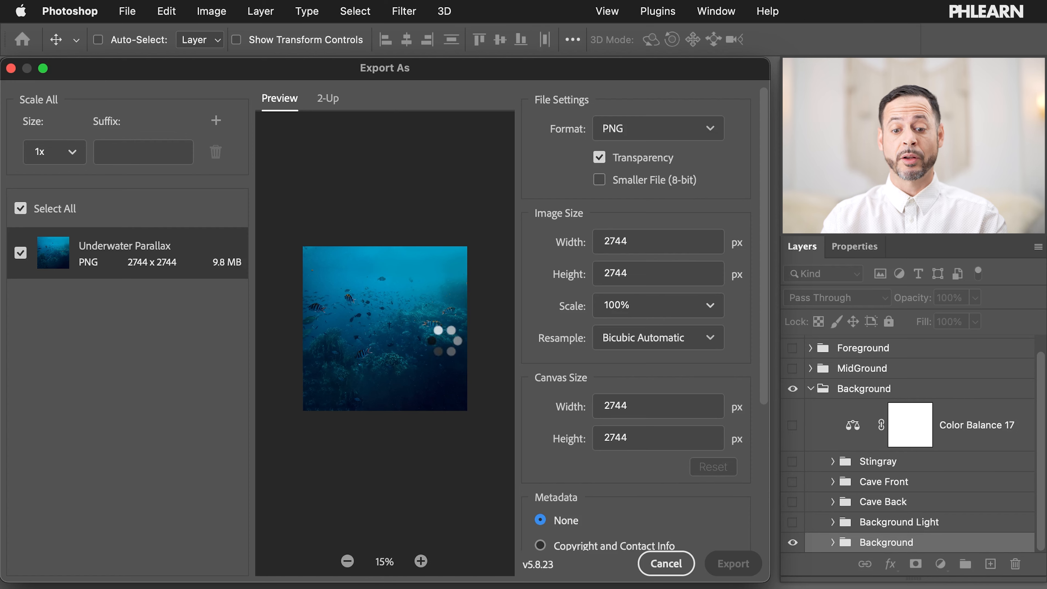
Step: Close Export As and compare the Background Light glow on and off, checking its gradient fills
key("Escape")
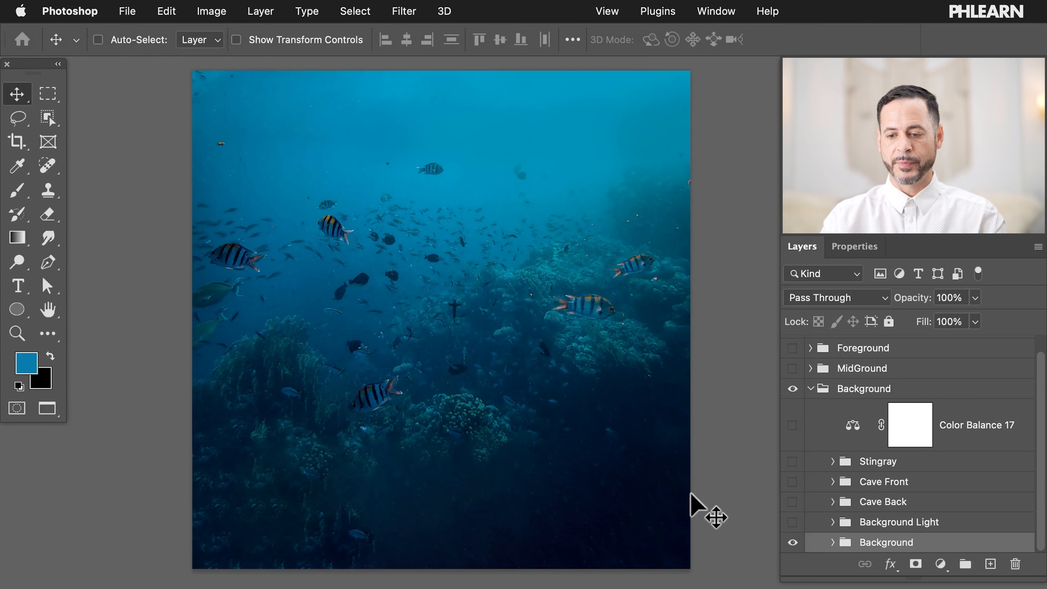
left_click(793, 522)
left_click(793, 522)
left_click(792, 521)
left_click(793, 521)
left_click(792, 521)
left_click(792, 522)
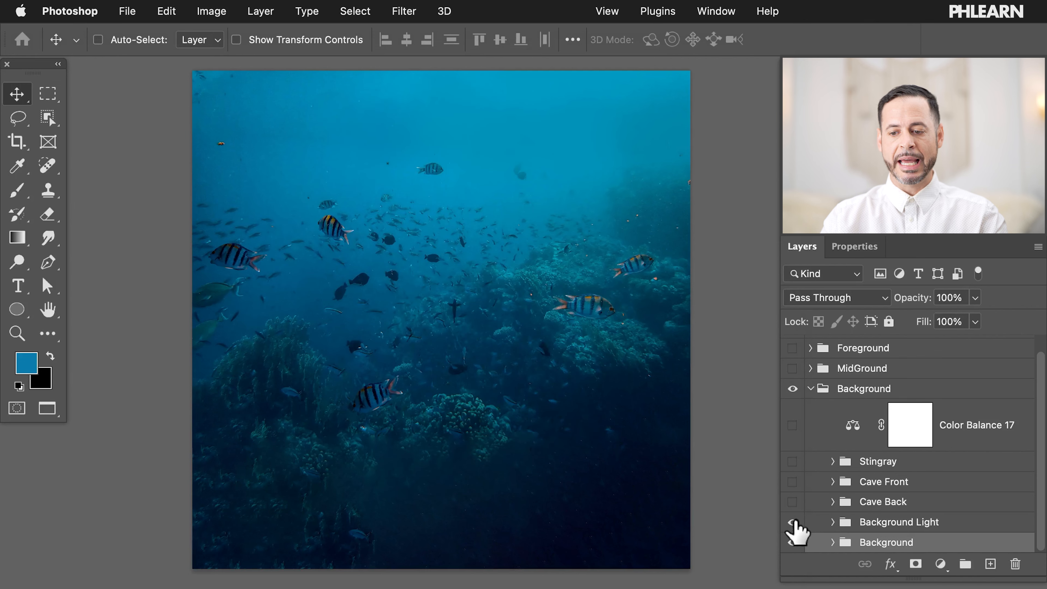
left_click(792, 522)
left_click(832, 521)
scroll(832, 533, "down", 3)
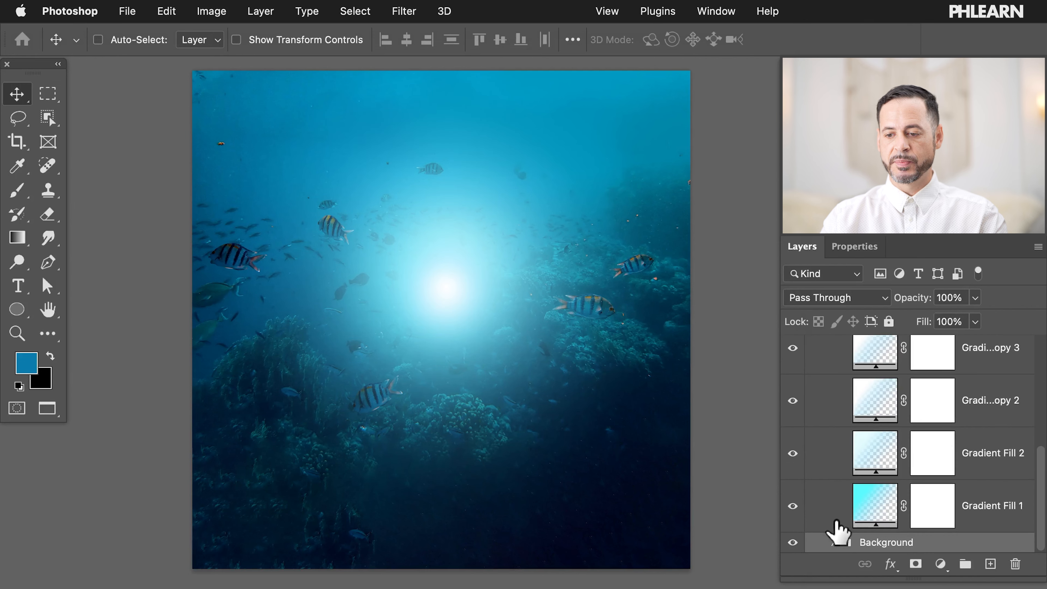
scroll(879, 483, "up", 3)
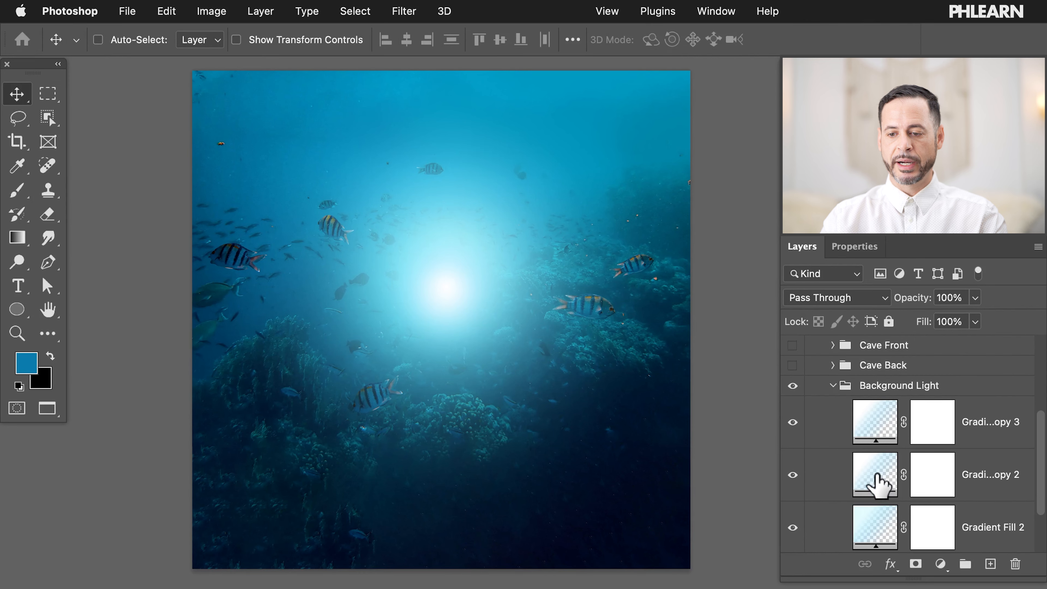
left_click(832, 389)
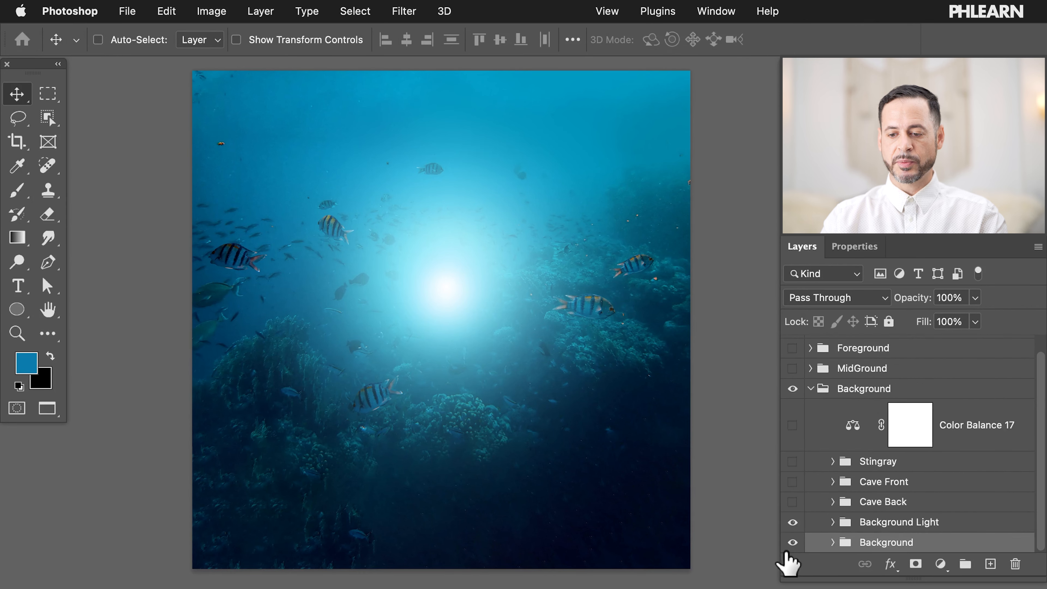
Step: Hide the underwater Background scene and select Background Light so only the glow shows
left_click(791, 542)
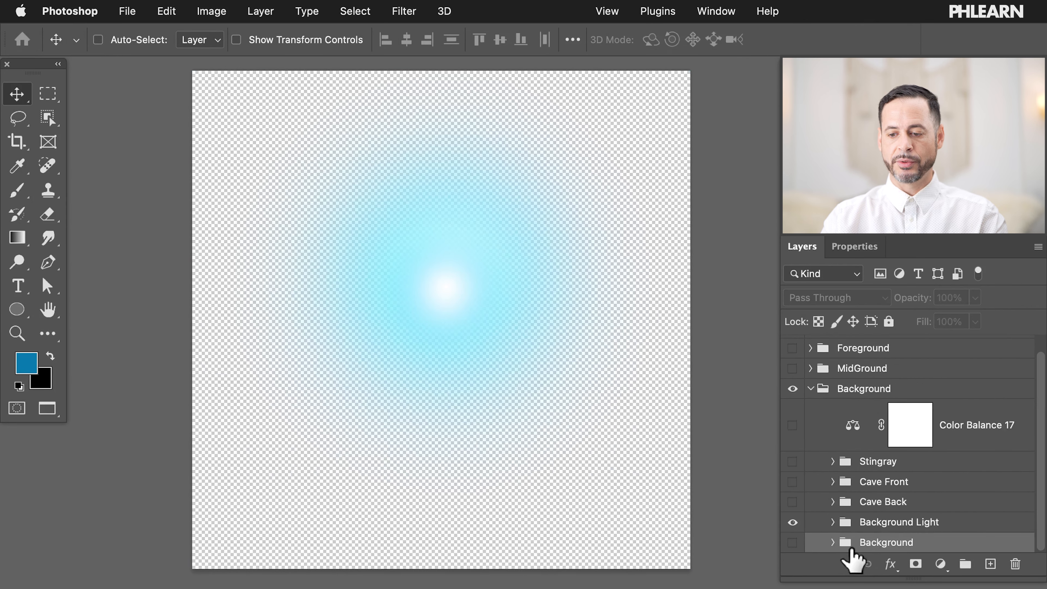
left_click(791, 522)
left_click(792, 522)
left_click(791, 522)
left_click(792, 522)
left_click(877, 522)
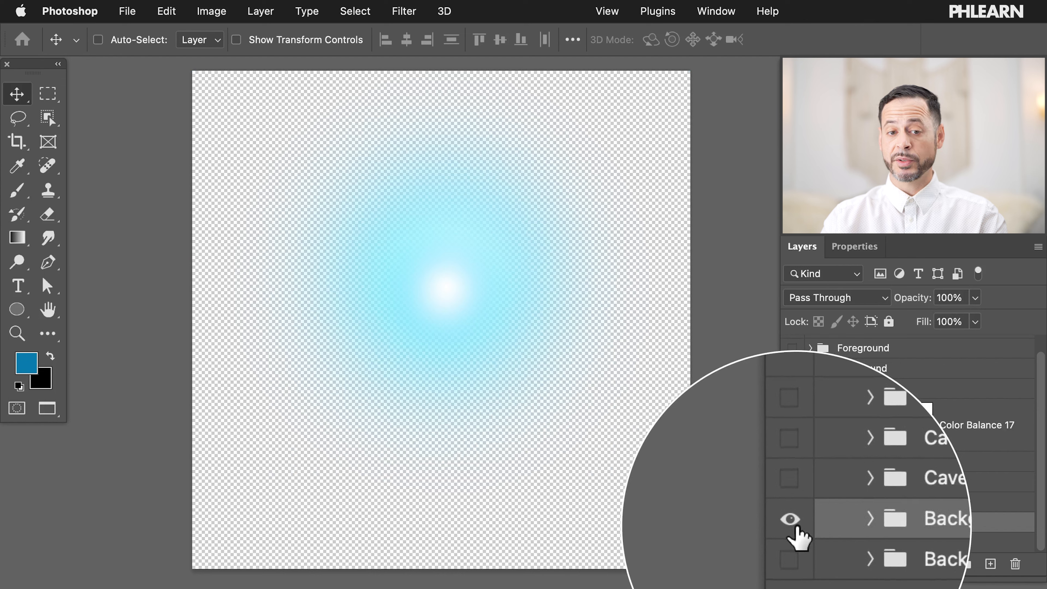
left_click(128, 12)
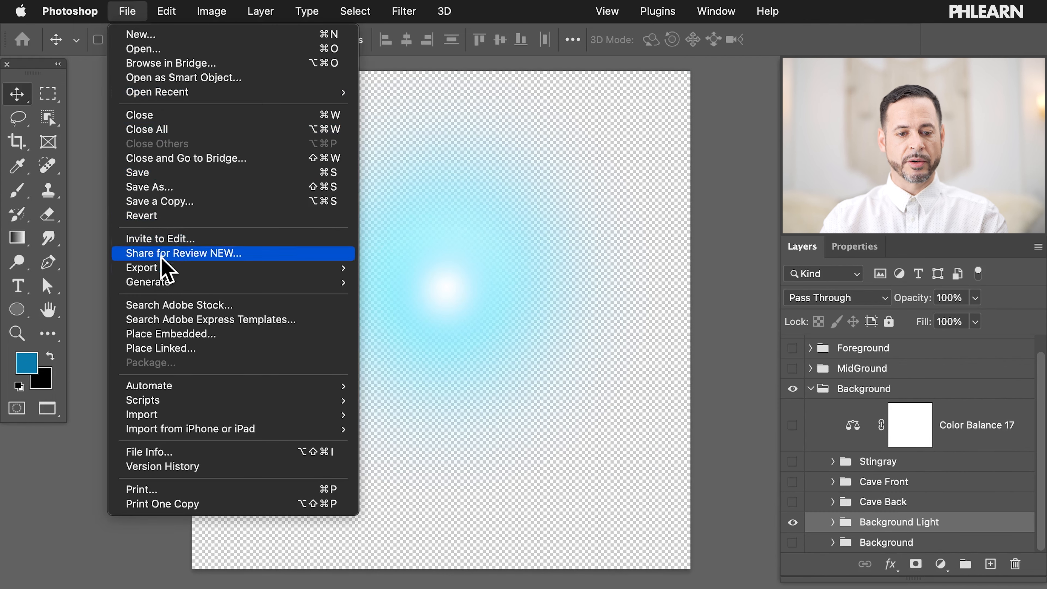
Step: Export the Background Light glow as the PNG 'Underwater Parallax 02' in Sample Images
mouse_move(164, 268)
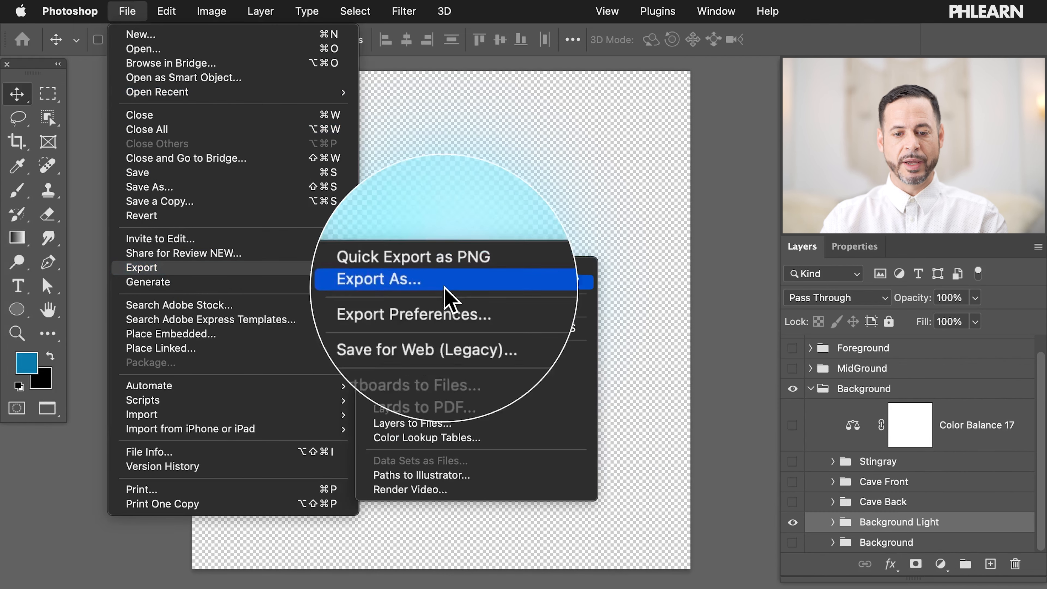
left_click(443, 284)
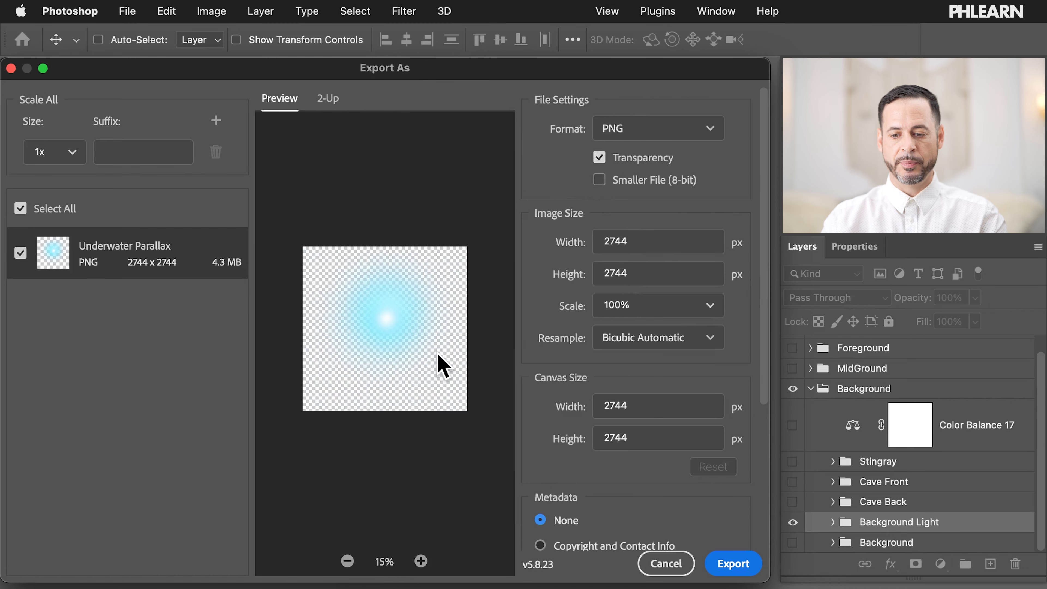
left_click(724, 563)
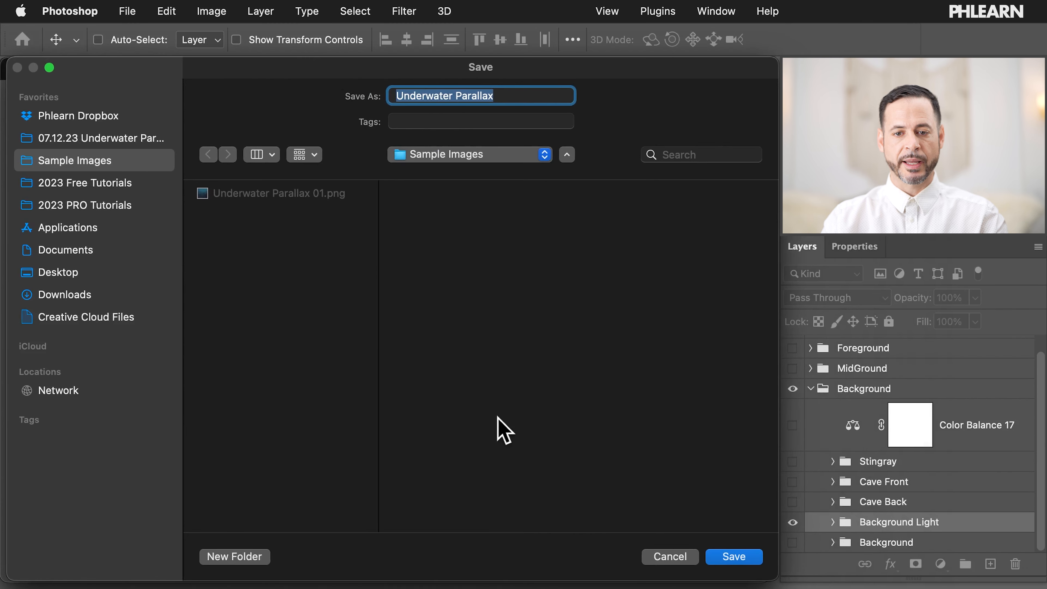
left_click(304, 194)
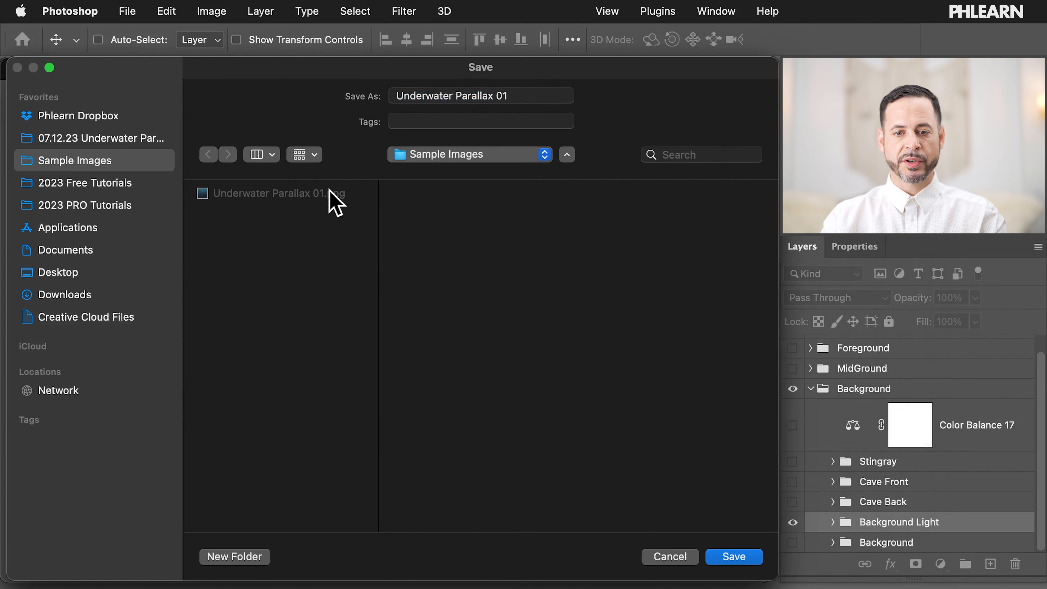
left_click(523, 95)
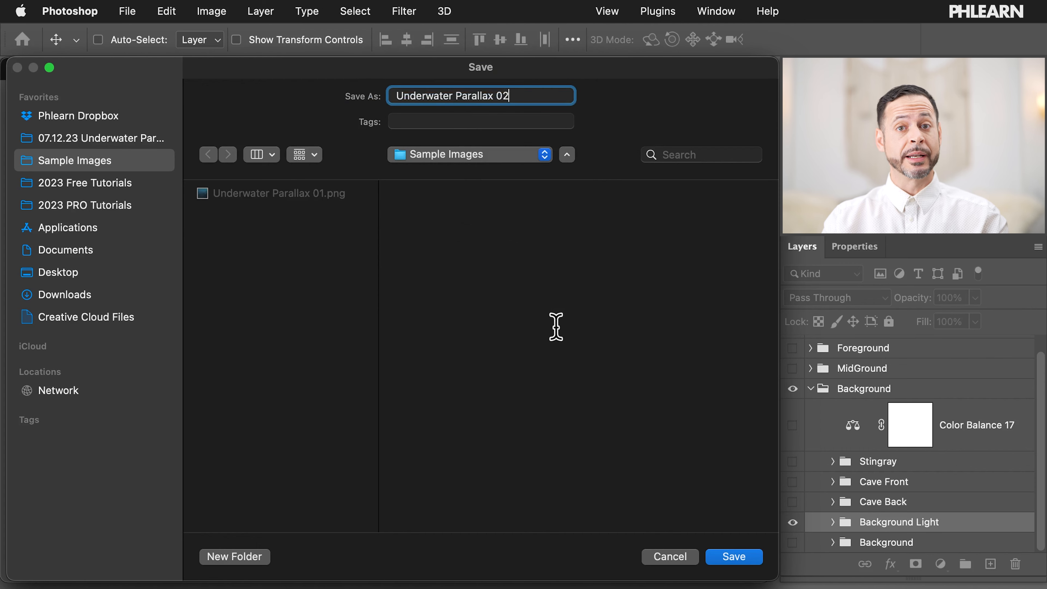
left_click(734, 556)
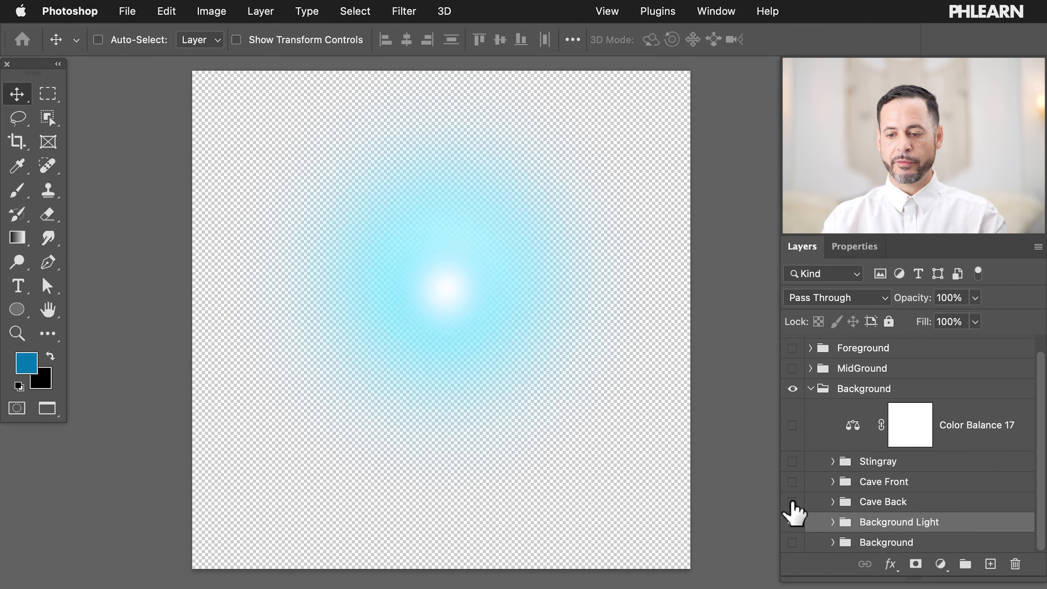
Step: Compare the cave, glow and scene layers, leaving Cave Back visible and active
left_click(793, 501)
left_click(792, 522)
left_click(793, 542)
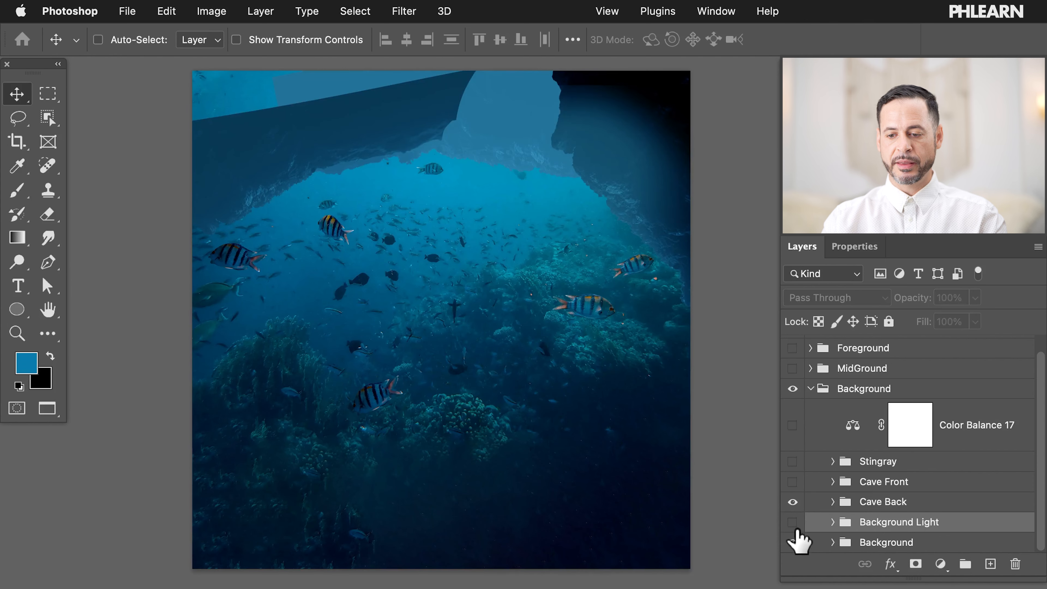
left_click(792, 522)
left_click(792, 482)
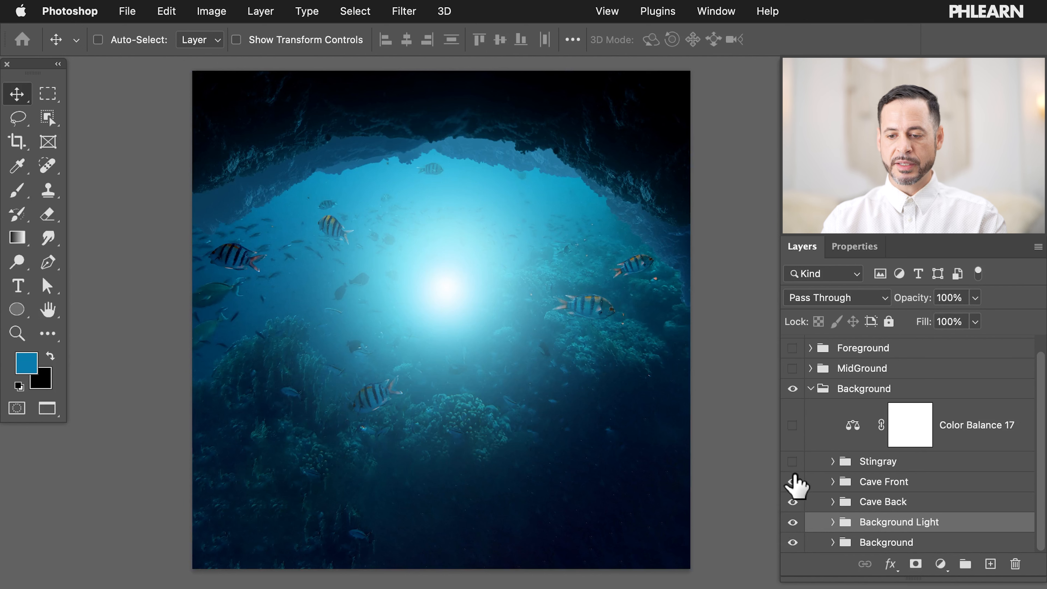
left_click(792, 481)
left_click(792, 522)
left_click(793, 542)
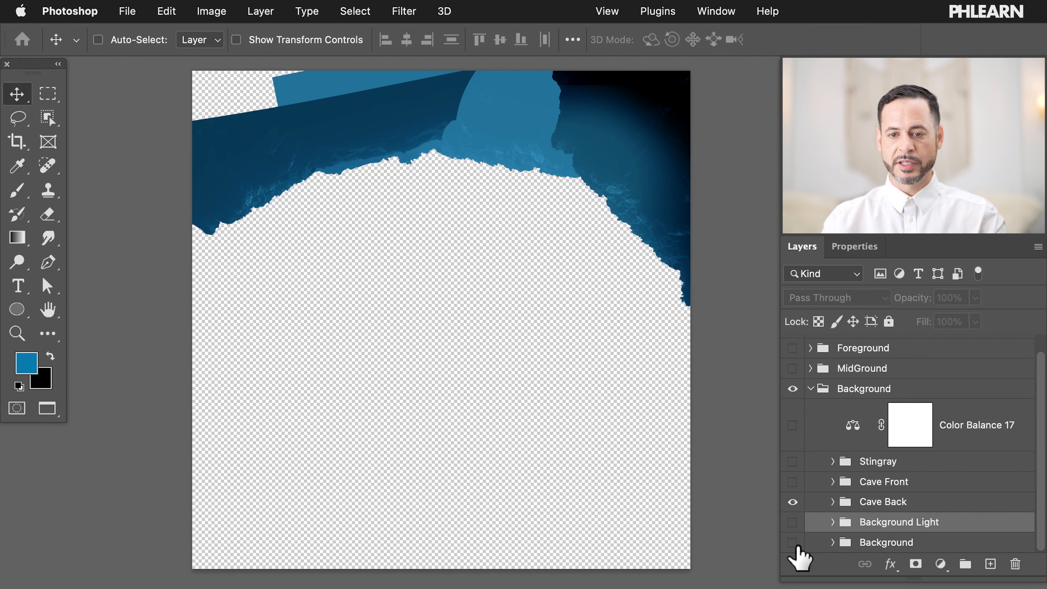
left_click(865, 501)
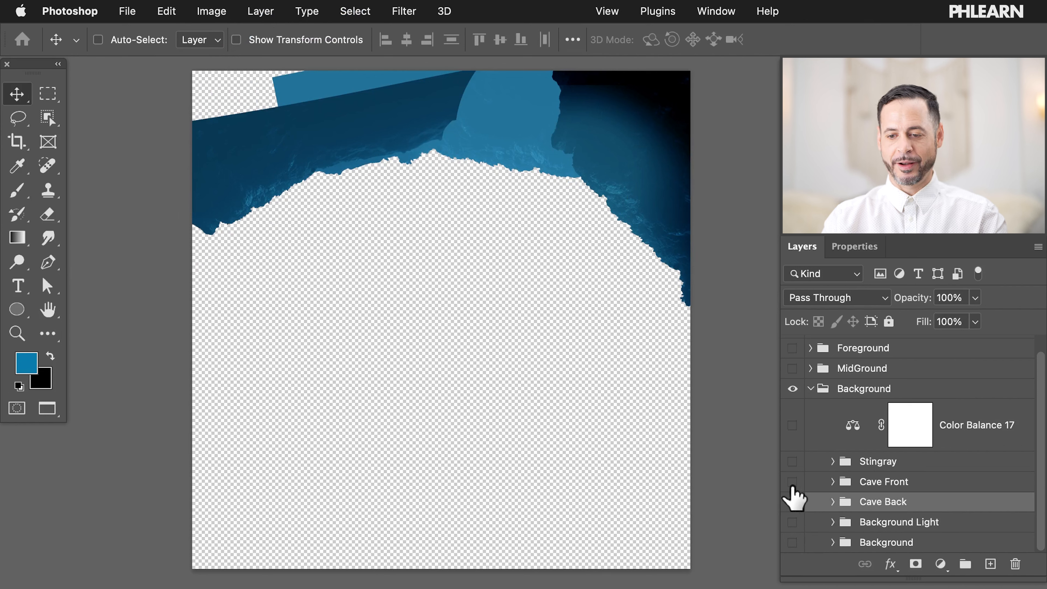
Step: Show all layers again, then hide everything except the Cave Back group
left_click(792, 481)
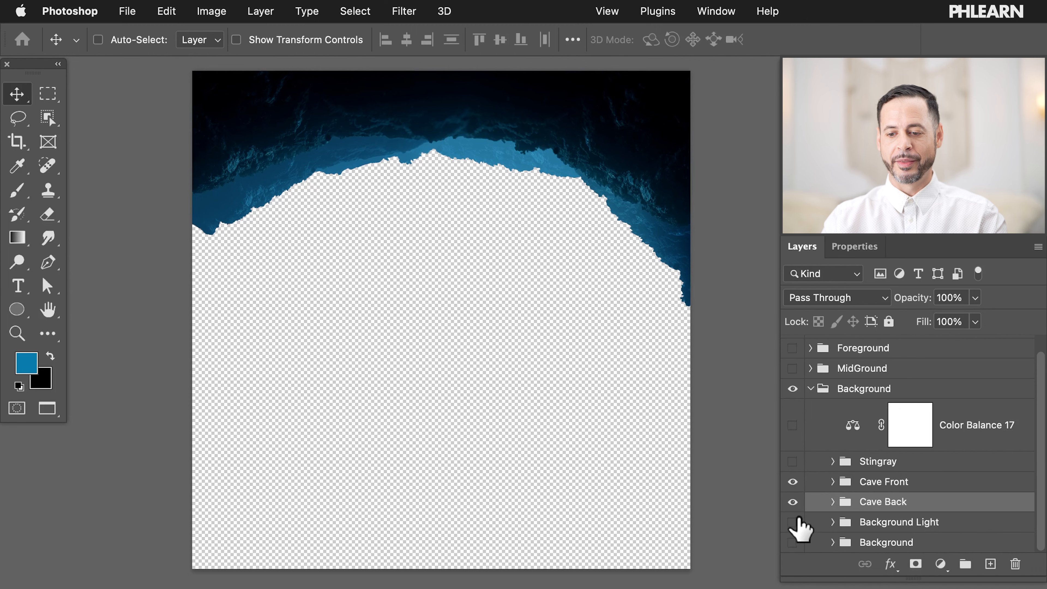
left_click(792, 522)
left_click(792, 542)
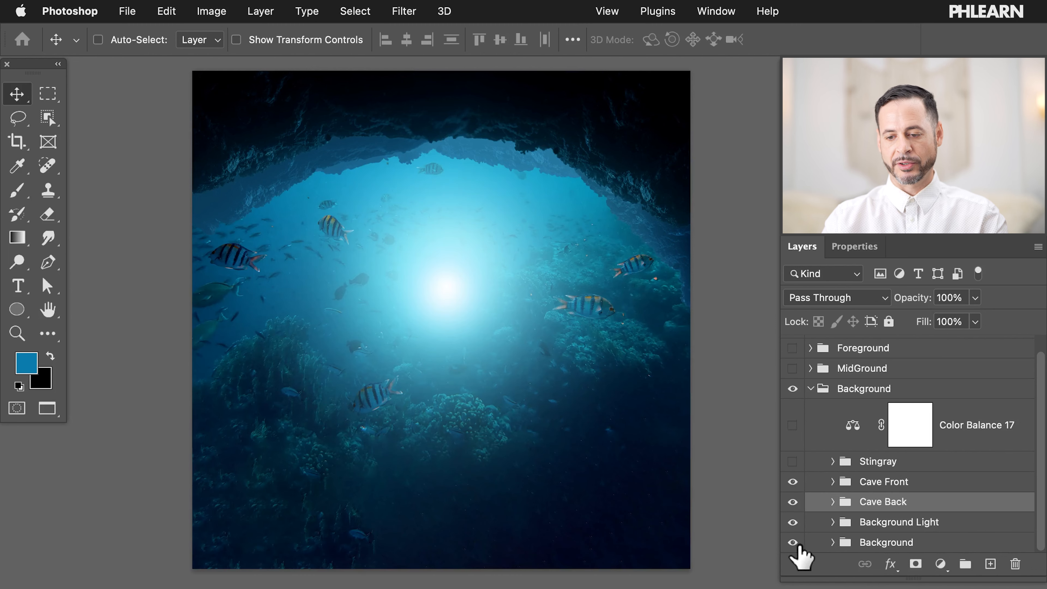
left_click_drag(792, 540, 792, 482)
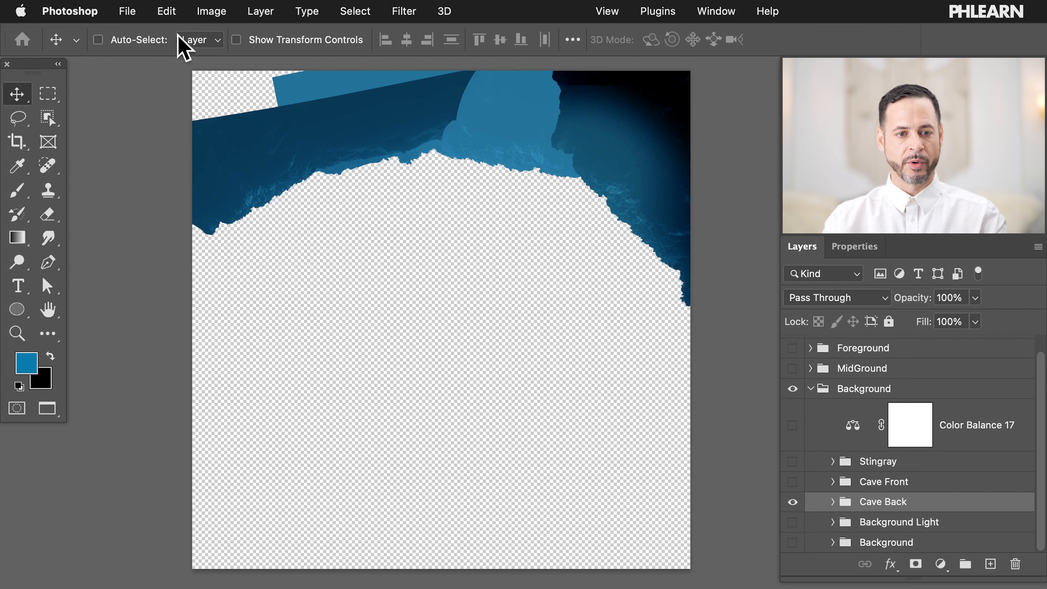
Step: Export the Cave Back layer alone as the transparent PNG 'Underwater Parallax 03'
left_click(134, 11)
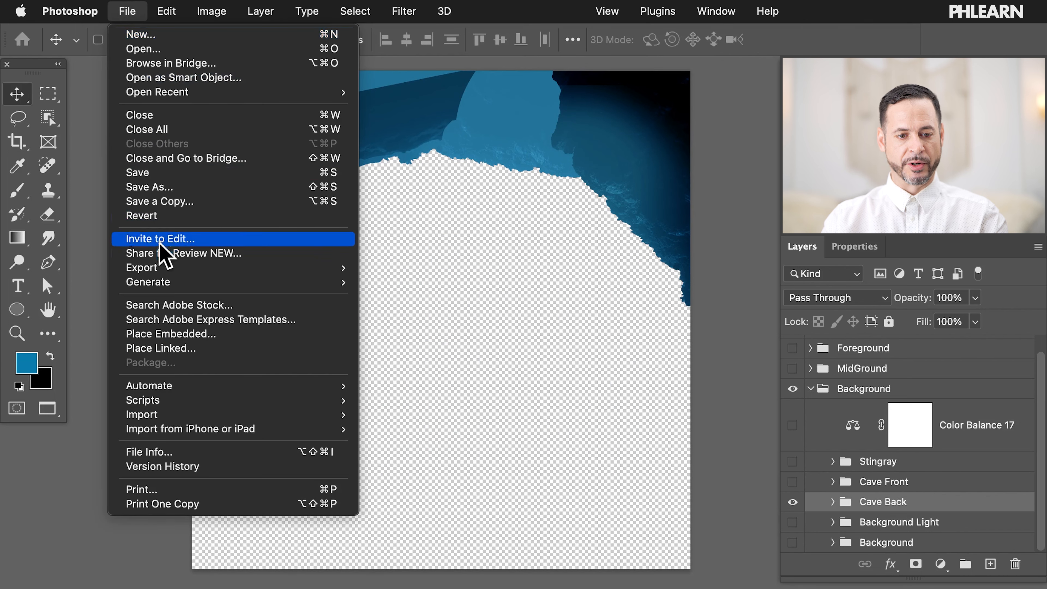
mouse_move(167, 270)
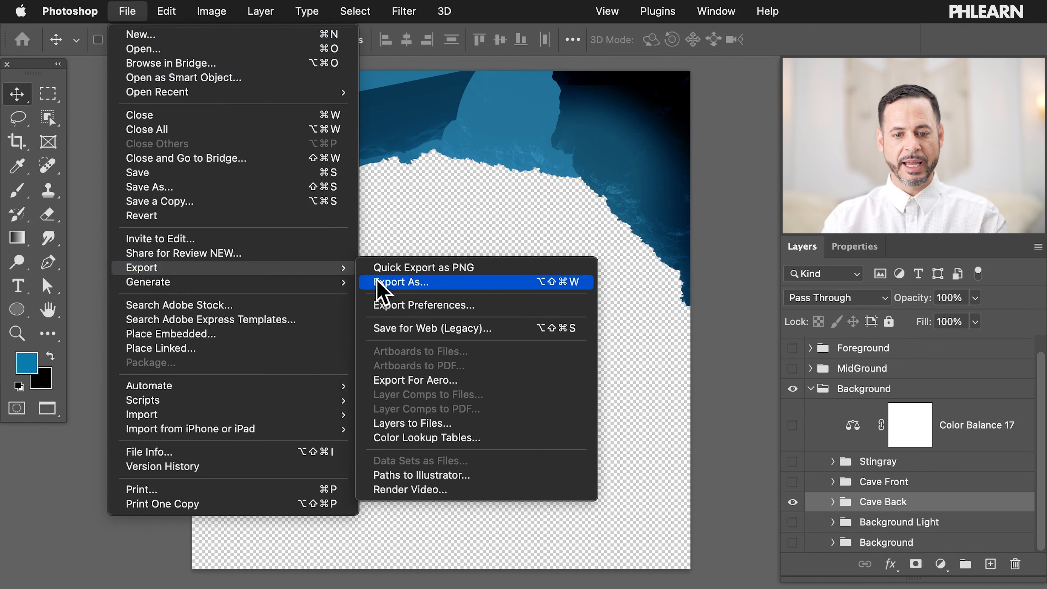
left_click(451, 284)
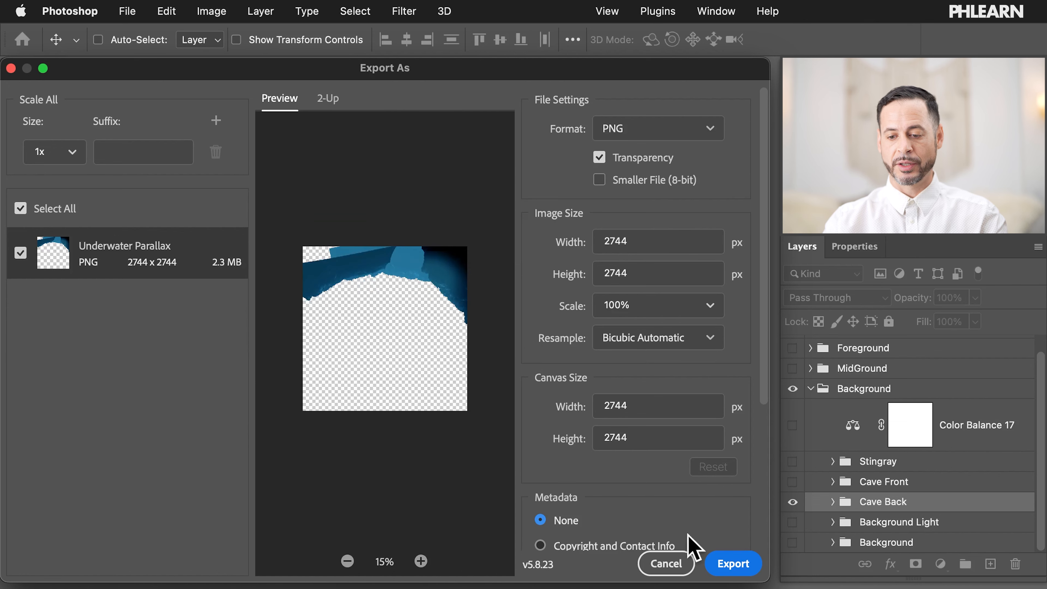
left_click(733, 563)
left_click(316, 212)
left_click(551, 98)
left_click(729, 558)
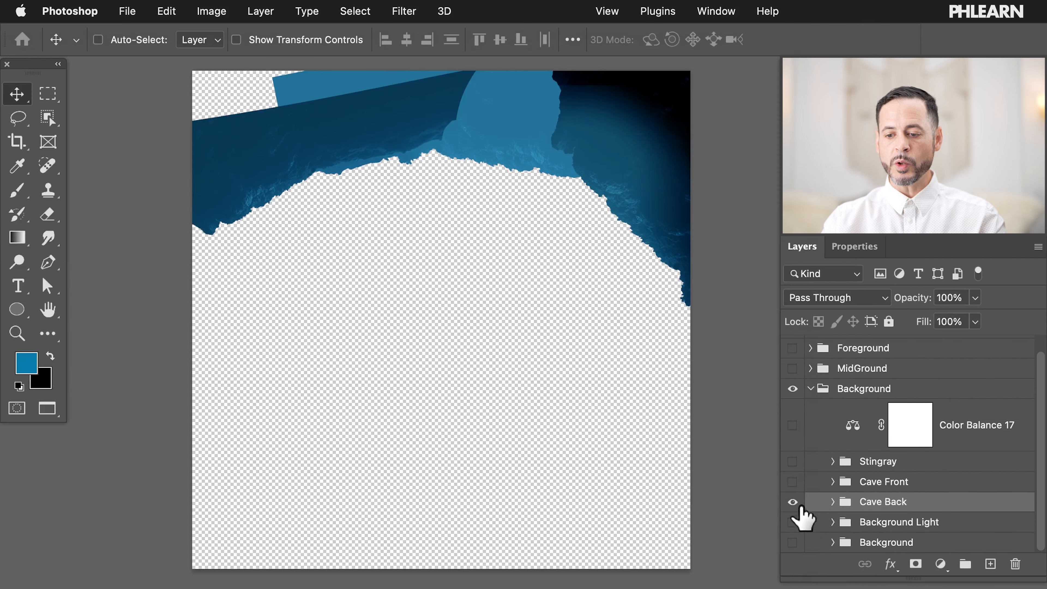
Step: Show Cave Front and hide Cave Back so only the cave-top rocks are visible
left_click(792, 482)
left_click(792, 483)
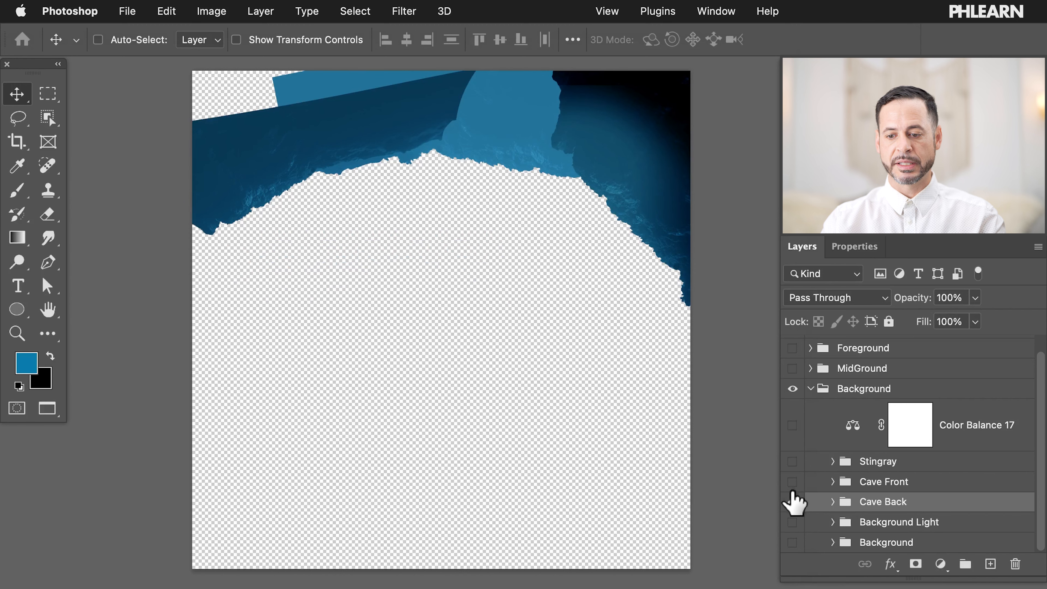
left_click(791, 481)
left_click(792, 502)
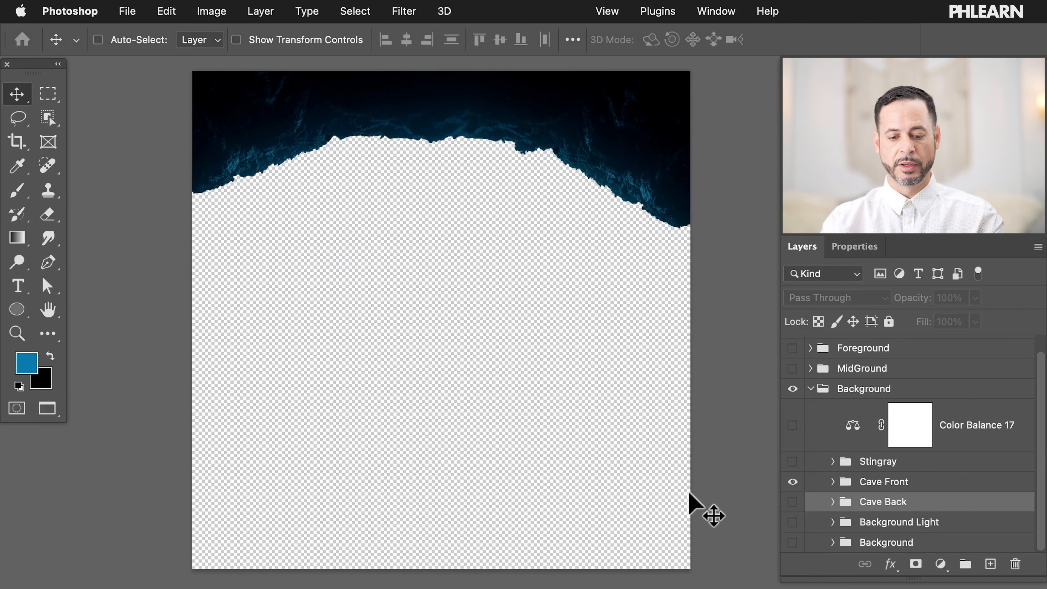
Step: Export the rocks as transparent PNG 'Underwater Parallax 04' in Sample Images
left_click(123, 10)
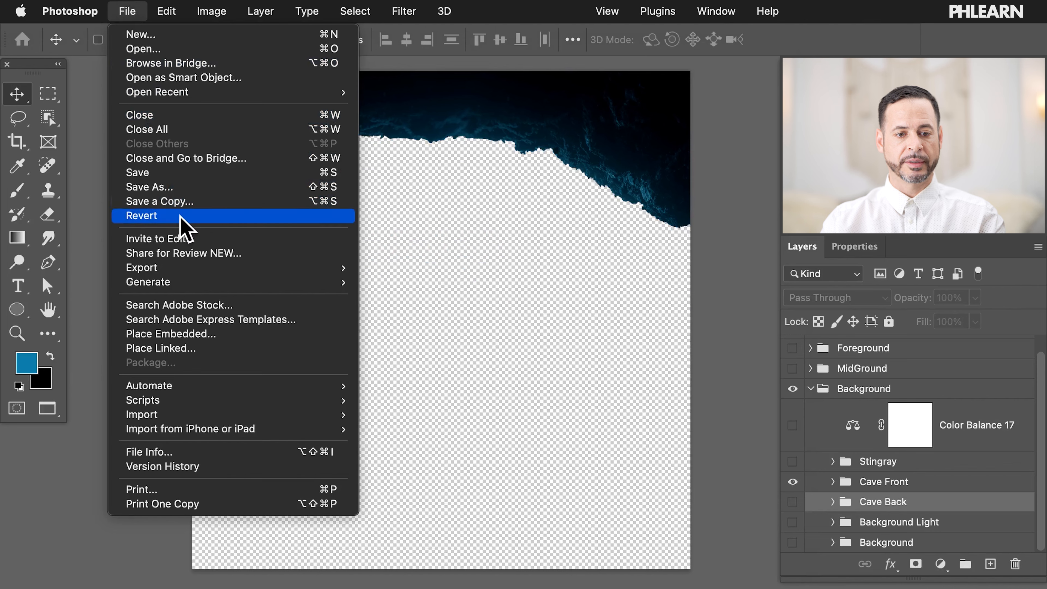
mouse_move(171, 272)
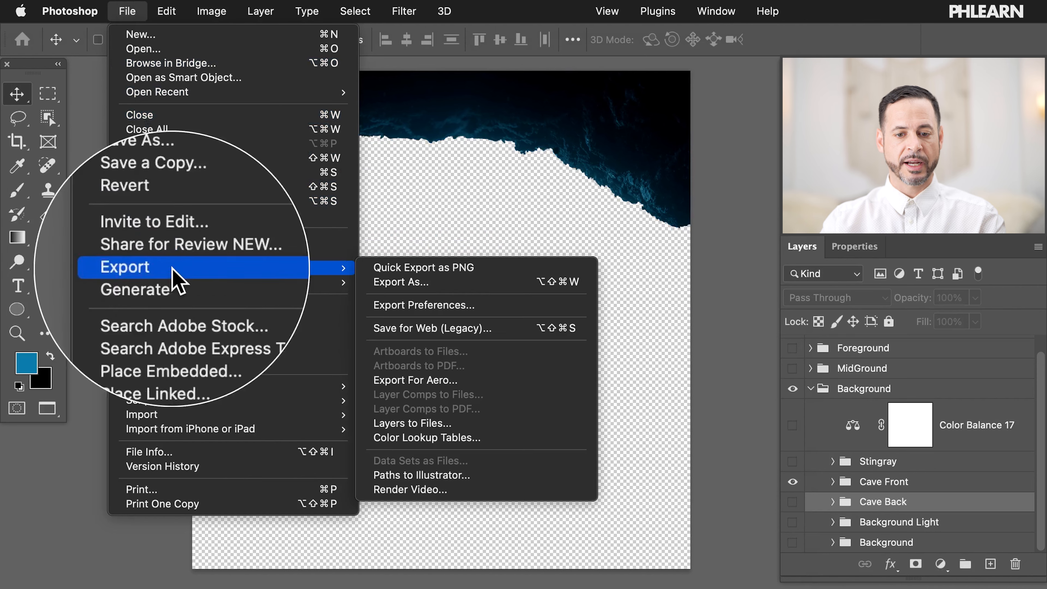
left_click(460, 282)
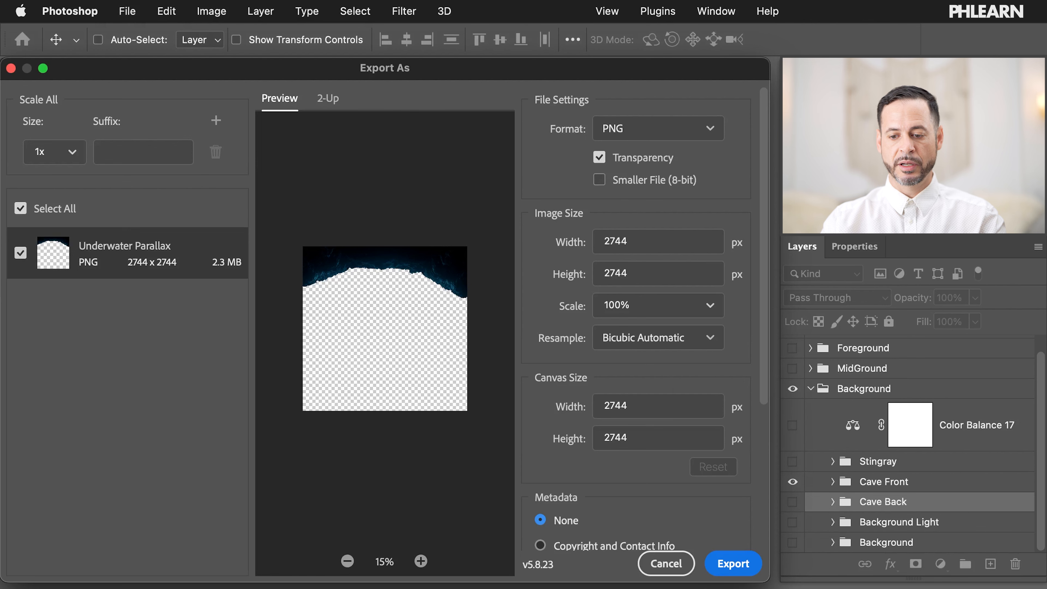
left_click(732, 563)
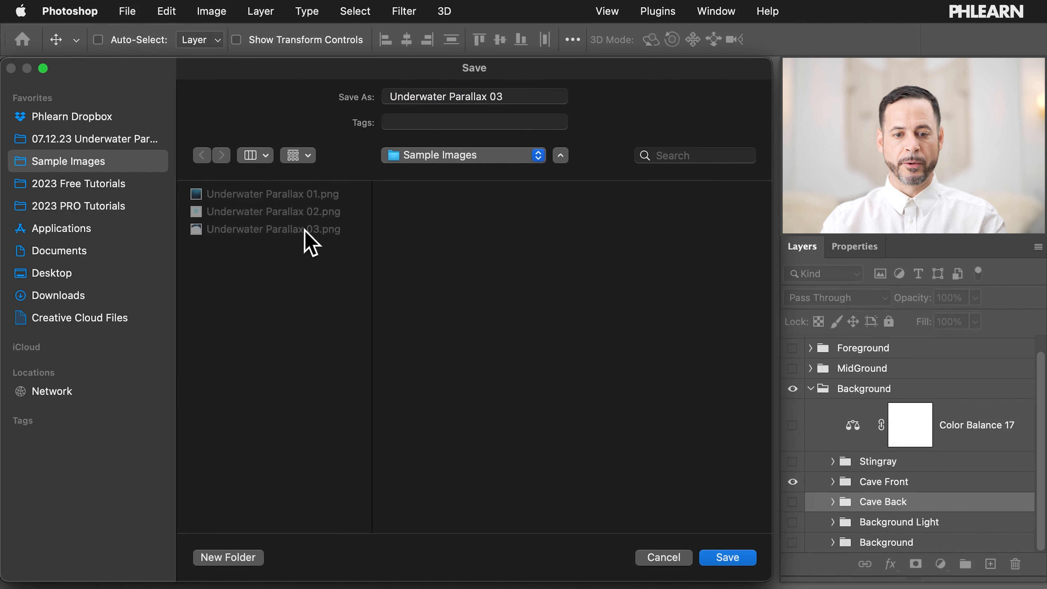
left_click(530, 92)
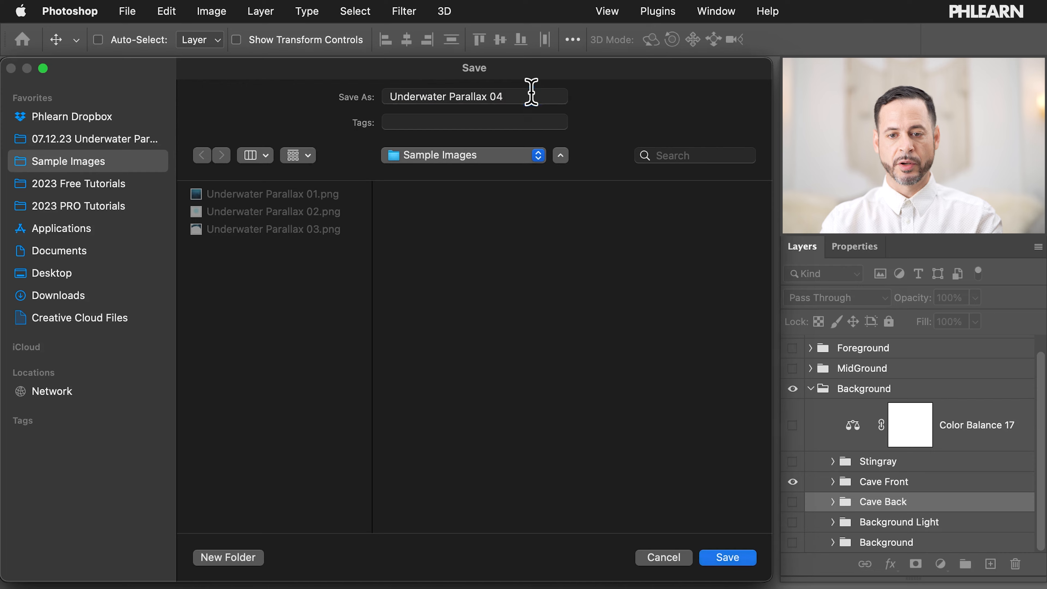
key("Return")
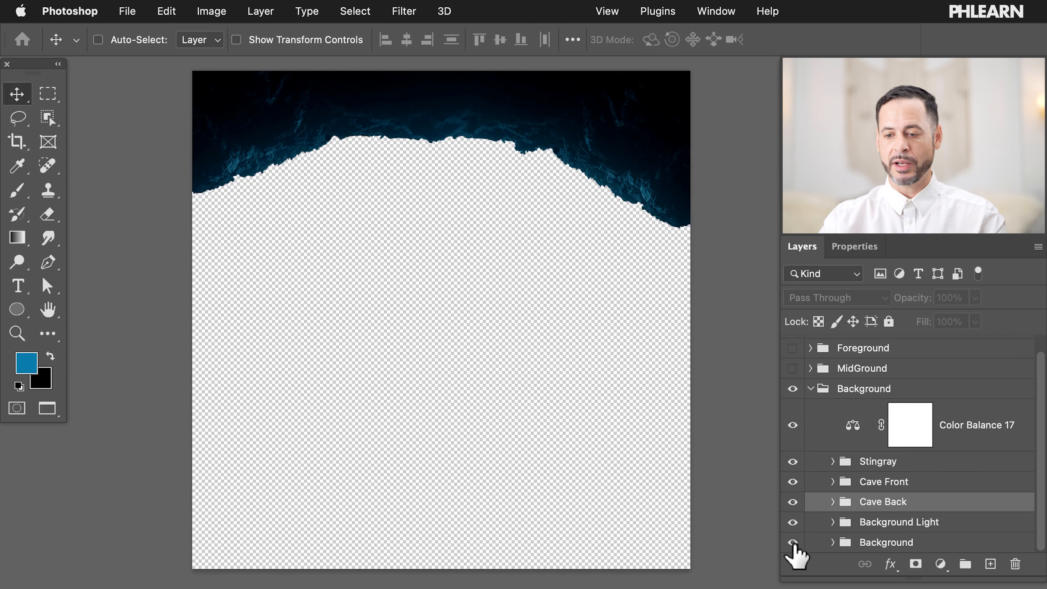
Step: Turn on the Foreground, MidGround and Lighting and Effects groups
scroll(793, 546, "up", 1)
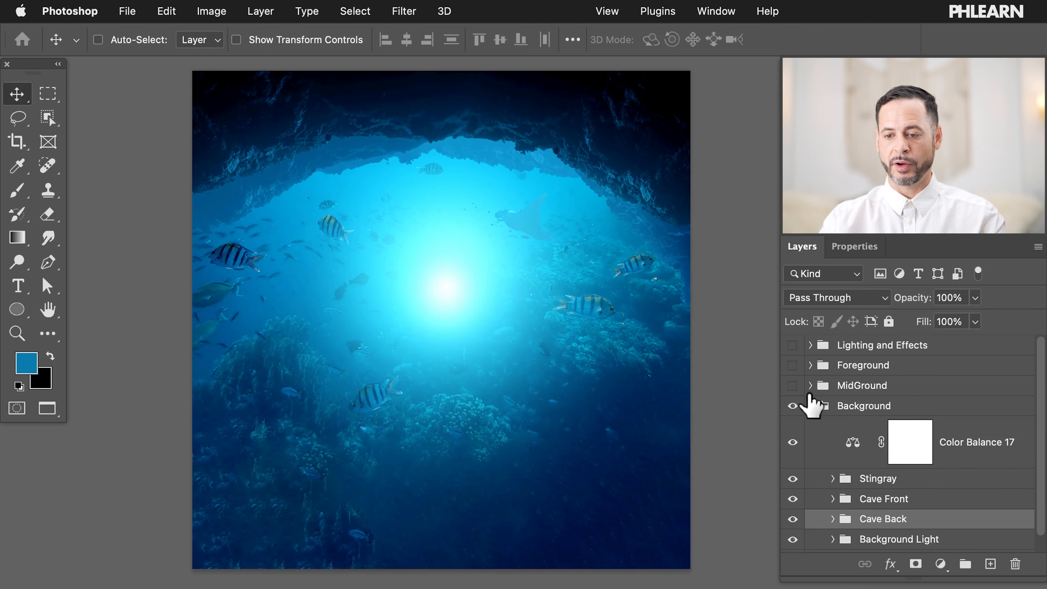
left_click(792, 371)
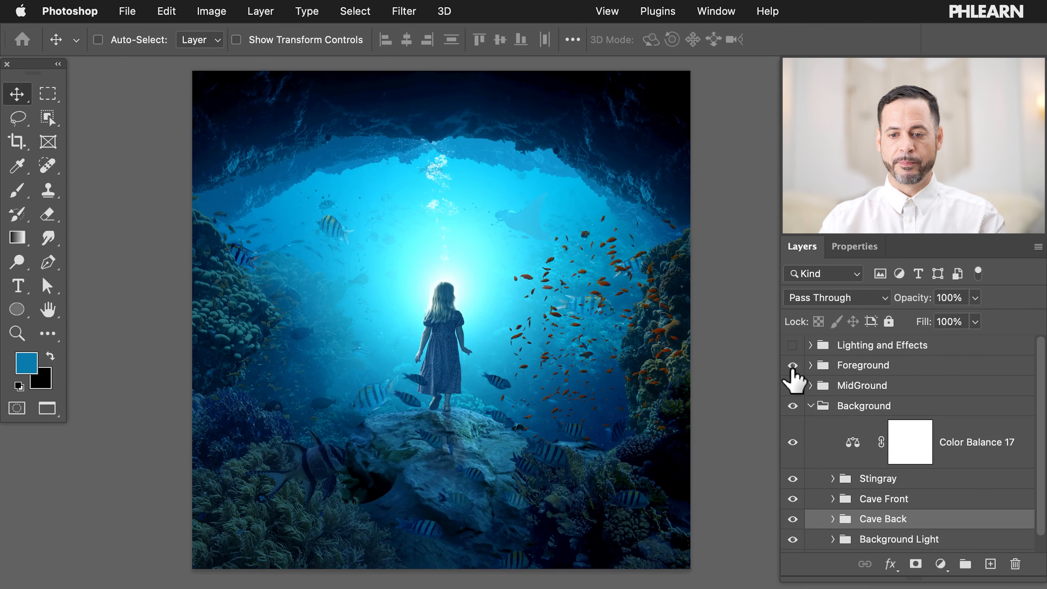
left_click(794, 346)
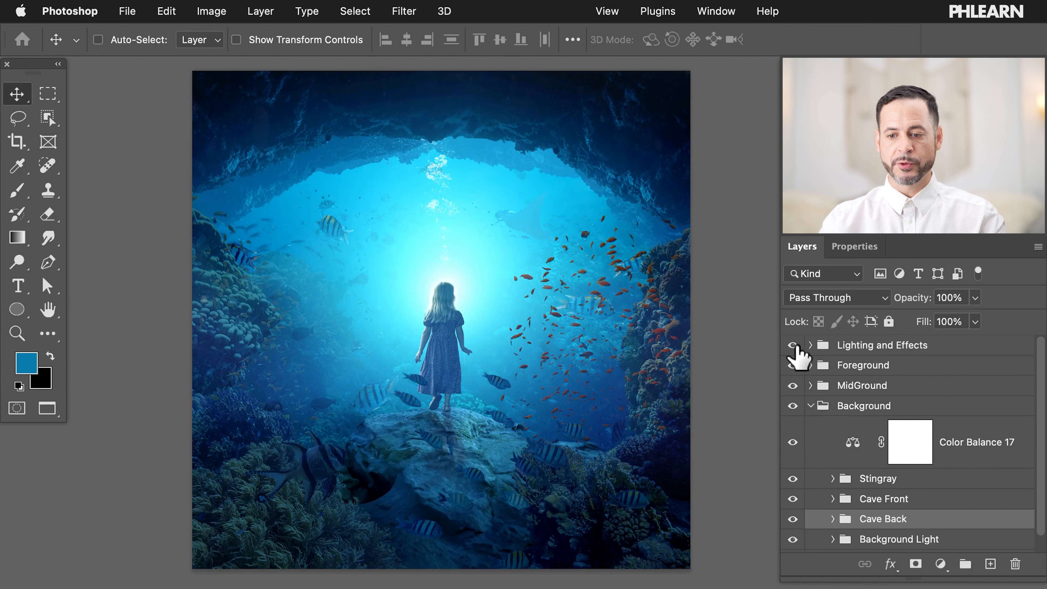
Step: Merge the three lighting layers in Lighting and Effects into one Underwater-15.jpg copy 3 layer
left_click(810, 346)
left_click(897, 433)
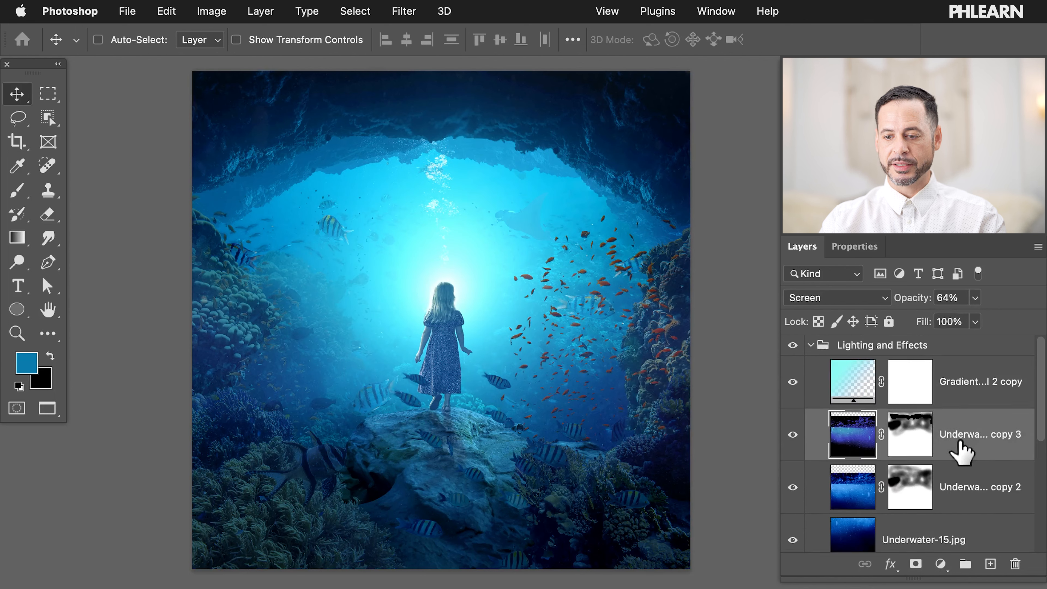
scroll(960, 450, "down", 1)
left_click(966, 477, "shift")
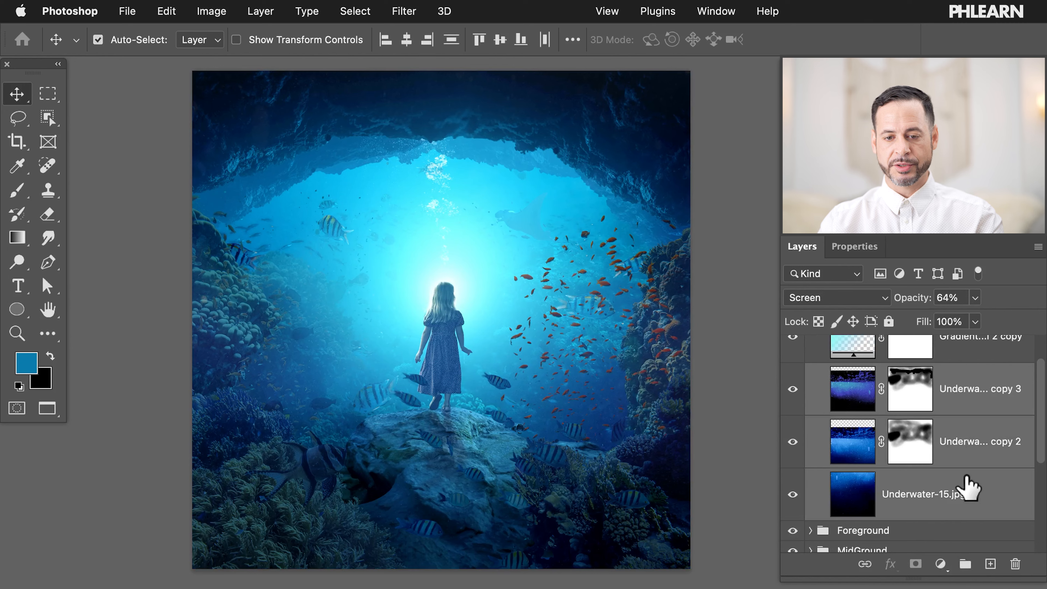
key("super+e")
Step: Set the merged layer to Screen blend mode and compare it on and off
left_click(827, 298)
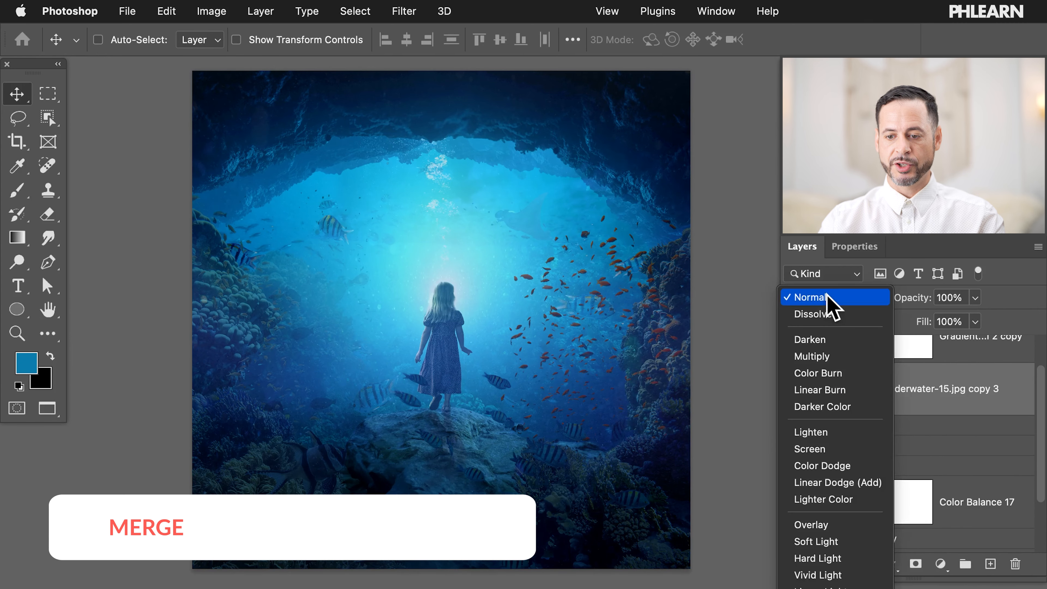
left_click(808, 448)
left_click(797, 390)
left_click(797, 390)
left_click(797, 390)
left_click(798, 390)
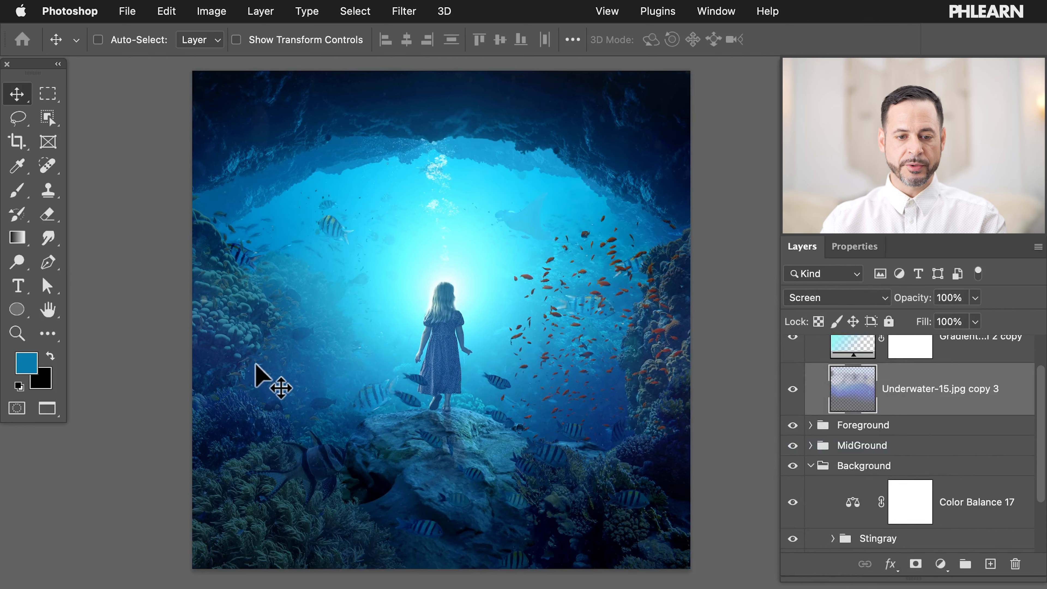
Step: Compare the merged layer's effect on the coral, then set its blend mode back to Normal
scroll(256, 366, "up", 6)
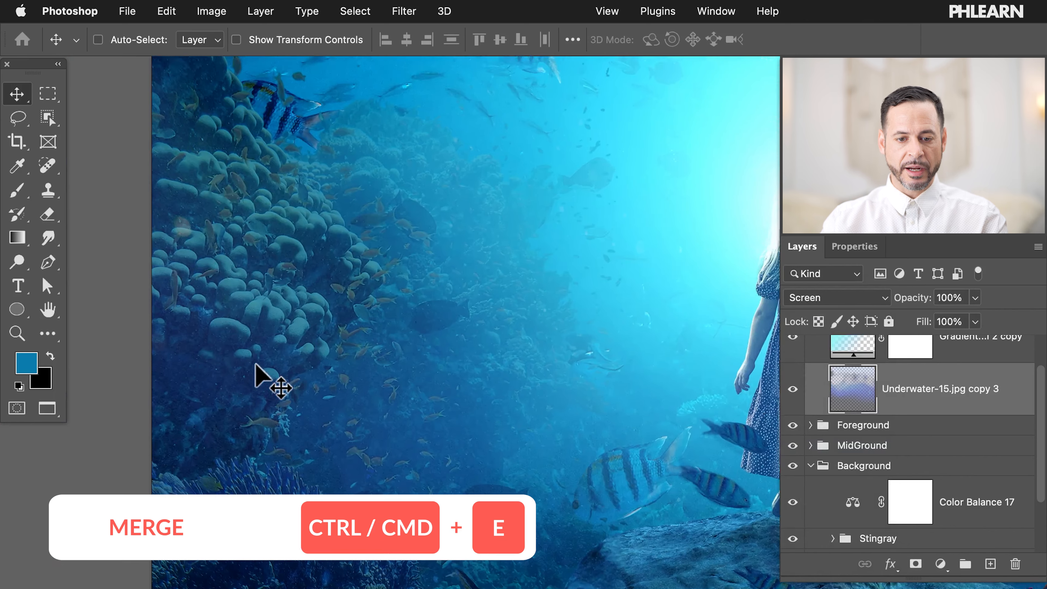
scroll(258, 369, "up", 3)
left_click(792, 390)
left_click(792, 390)
left_click(793, 390)
left_click(792, 390)
scroll(424, 348, "up", 3)
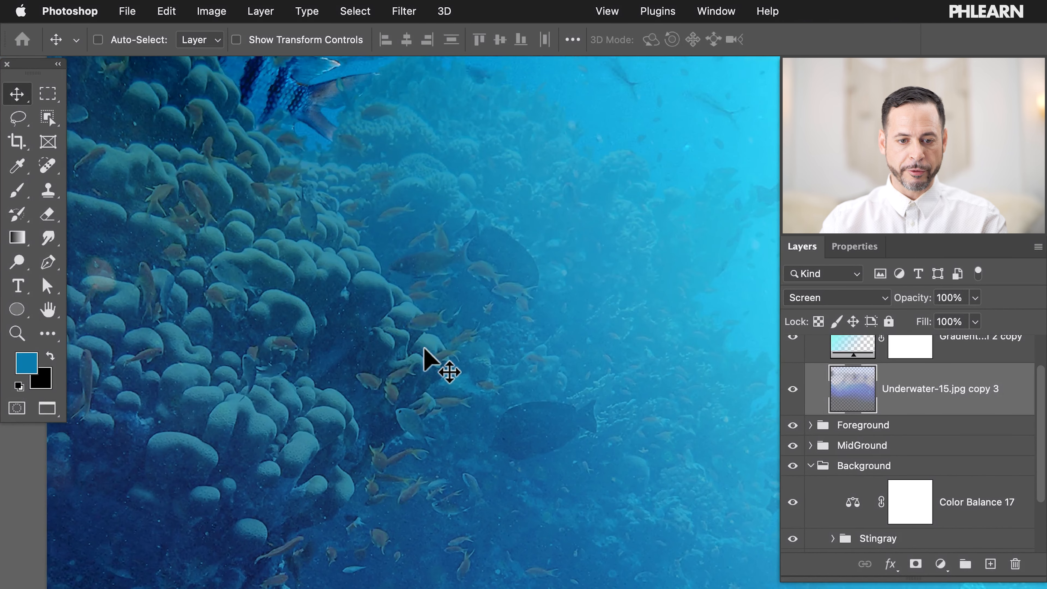
scroll(425, 349, "down", 3)
left_click(793, 390)
left_click(793, 389)
left_click(792, 390)
left_click(793, 390)
scroll(537, 392, "up", 3)
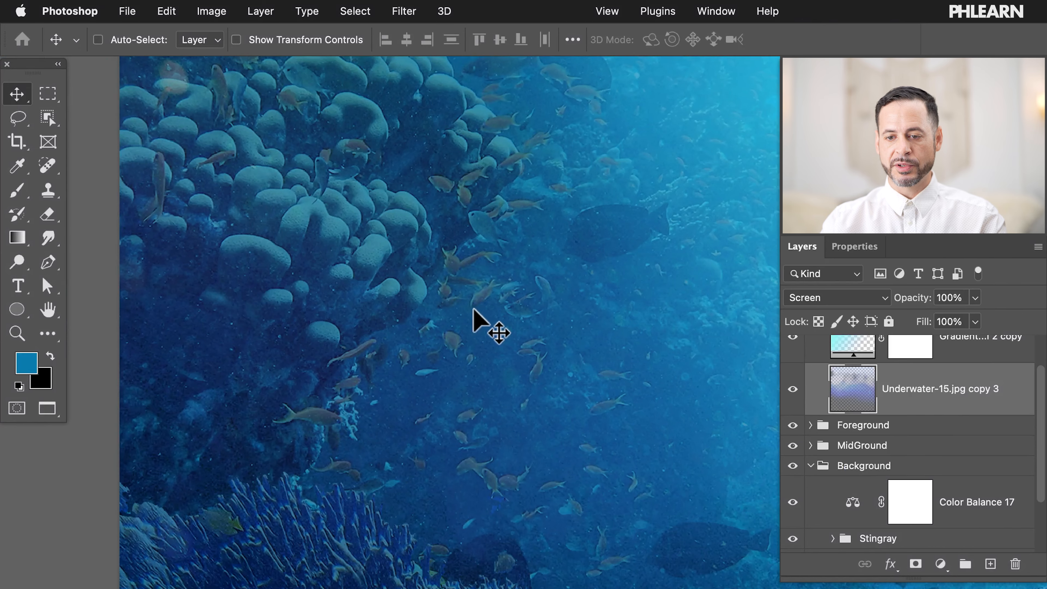
scroll(474, 312, "down", 6)
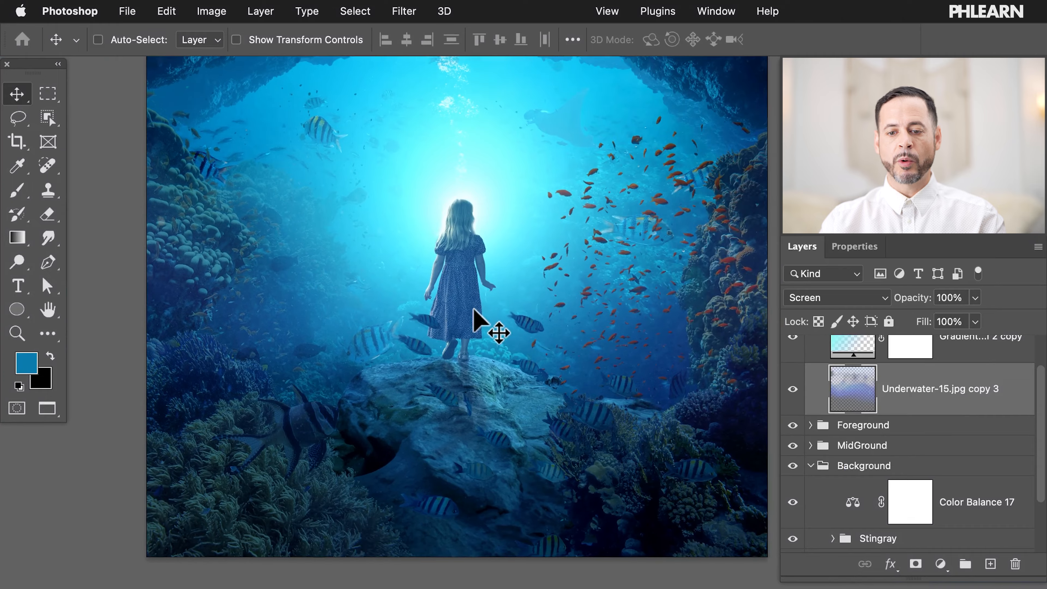
scroll(479, 321, "down", 4)
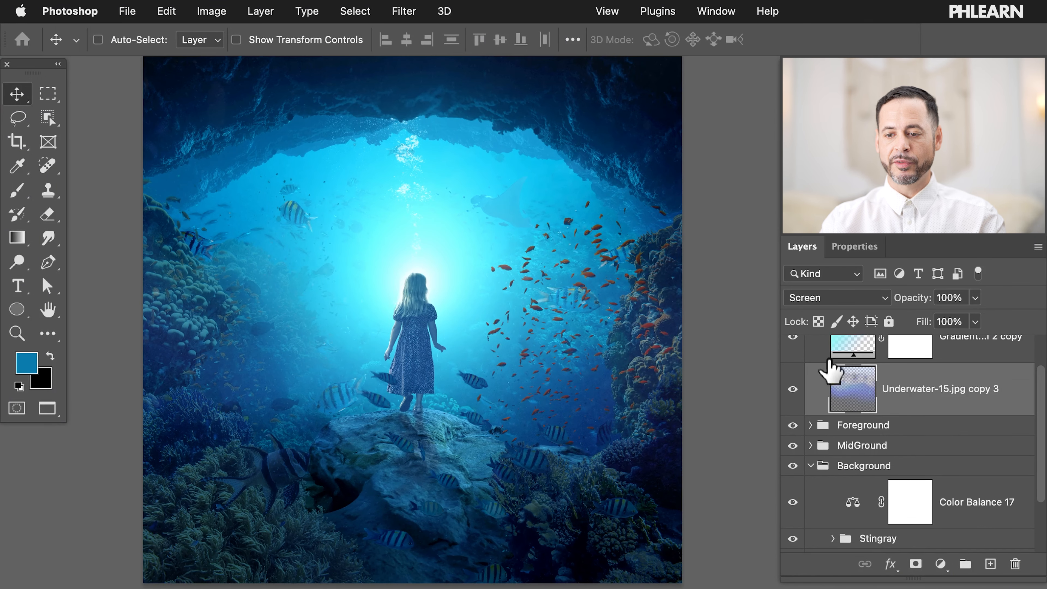
left_click(834, 297)
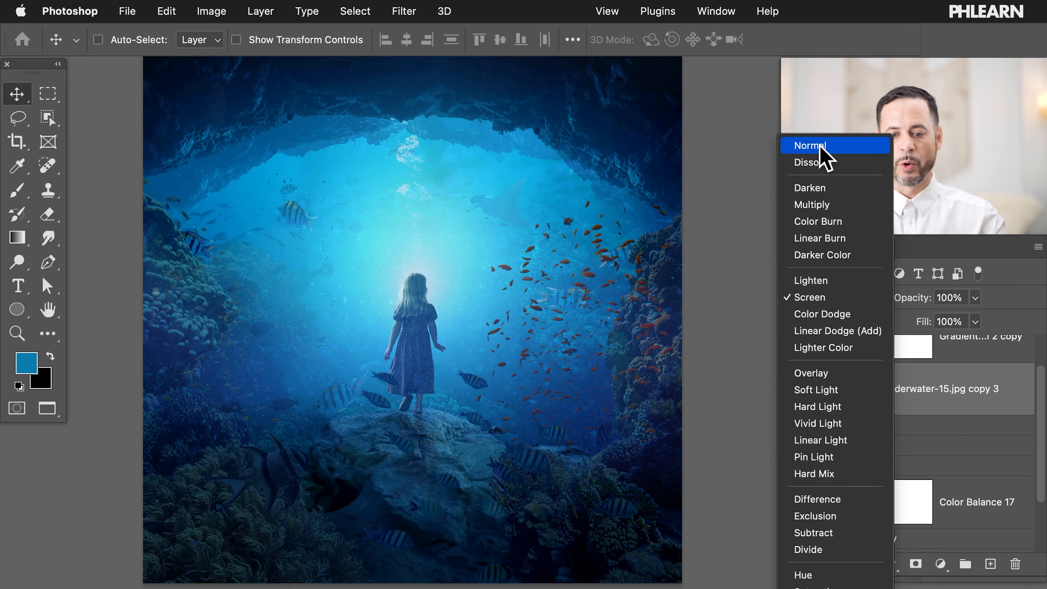
left_click(819, 146)
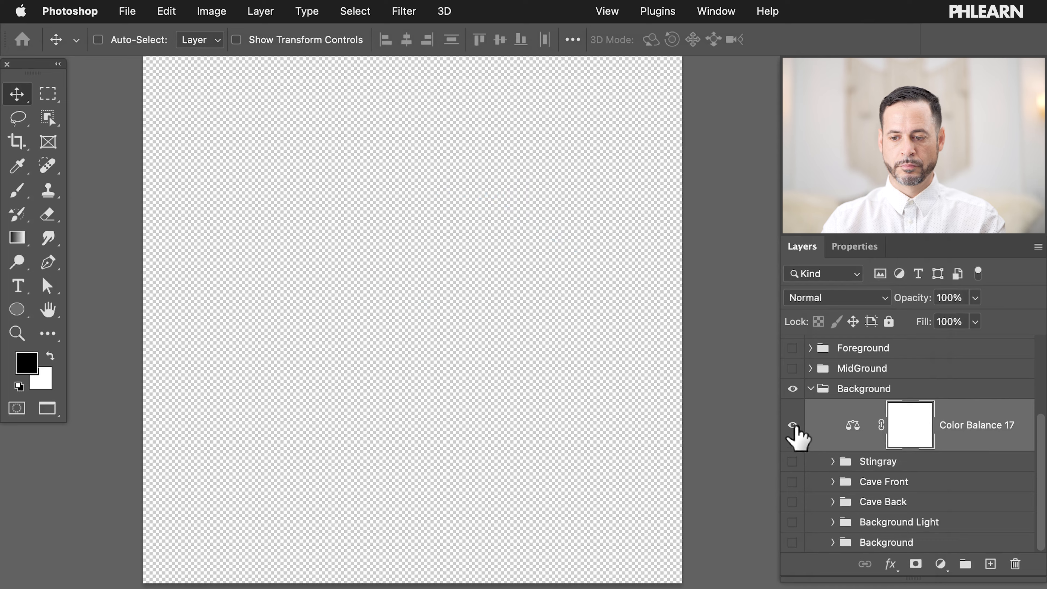
Step: Turn on visibility for all layers in the Background group
left_click_drag(795, 433, 792, 548)
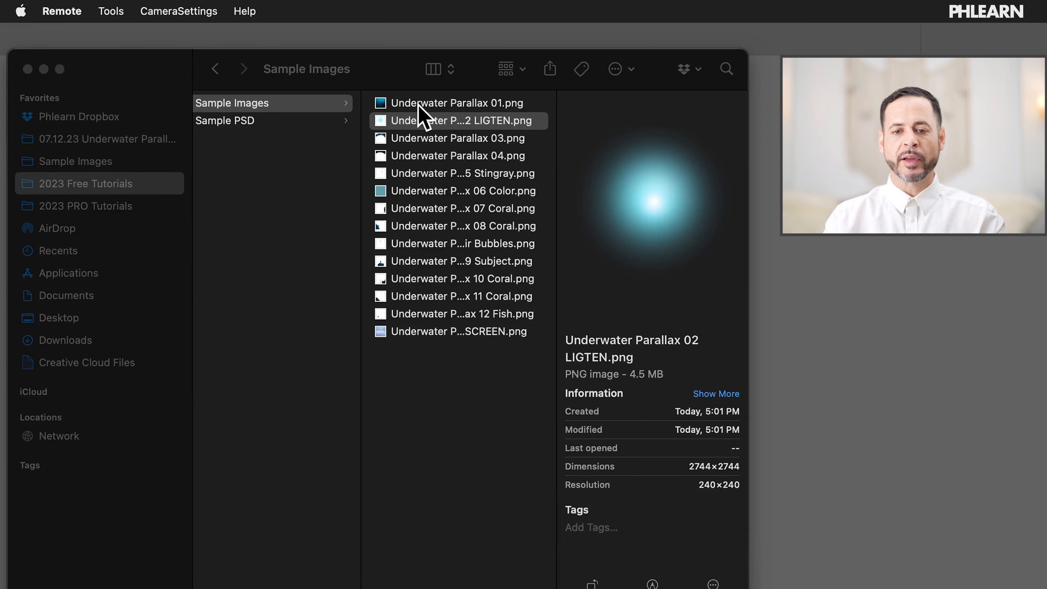
Step: Select Underwater Parallax 01.png in Finder and widen the column to show full file names
left_click(426, 108)
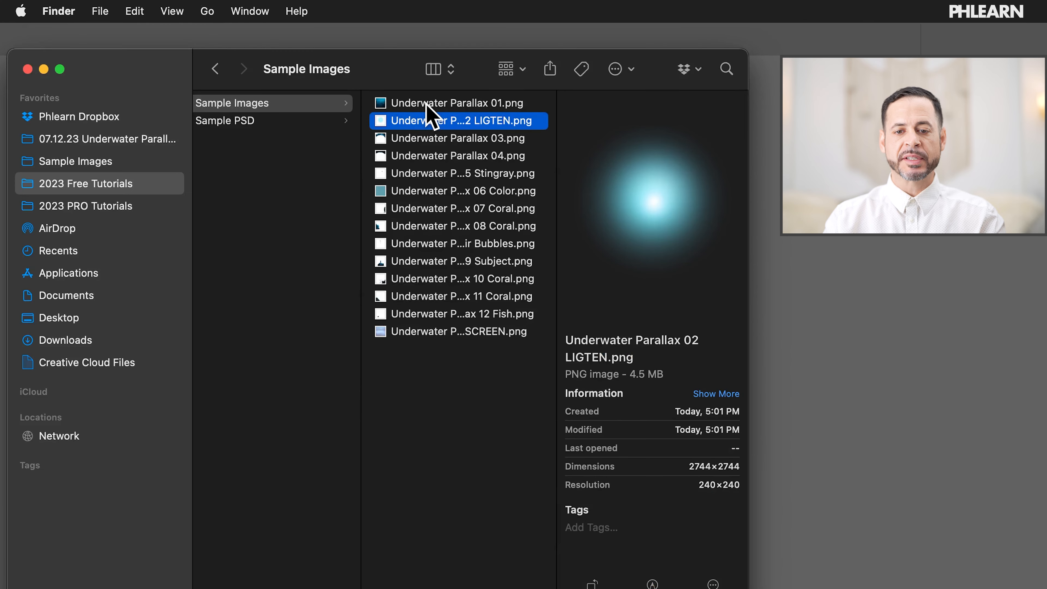
left_click(419, 106)
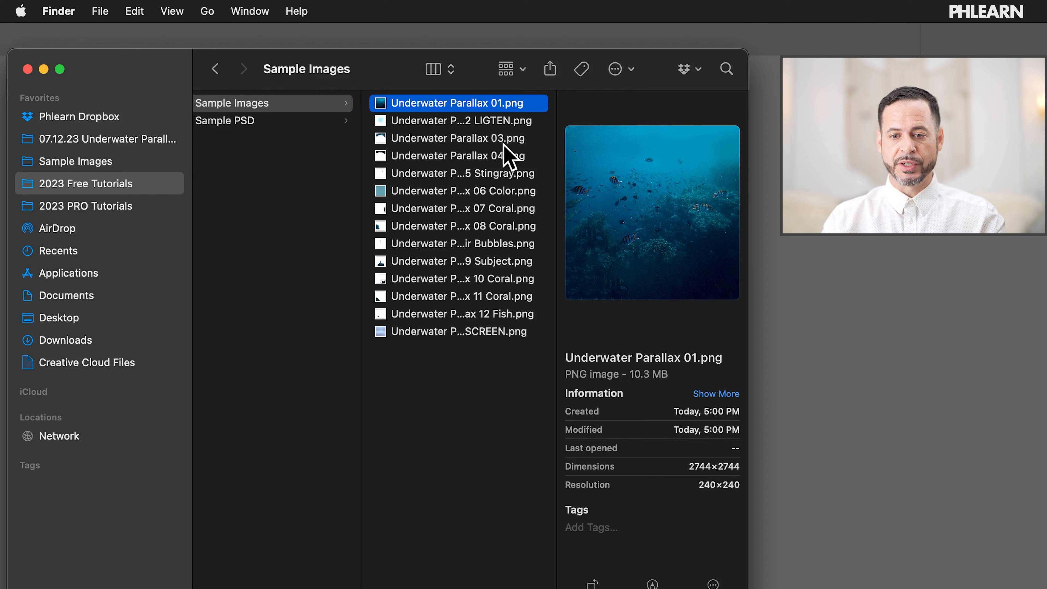
left_click_drag(557, 130, 595, 129)
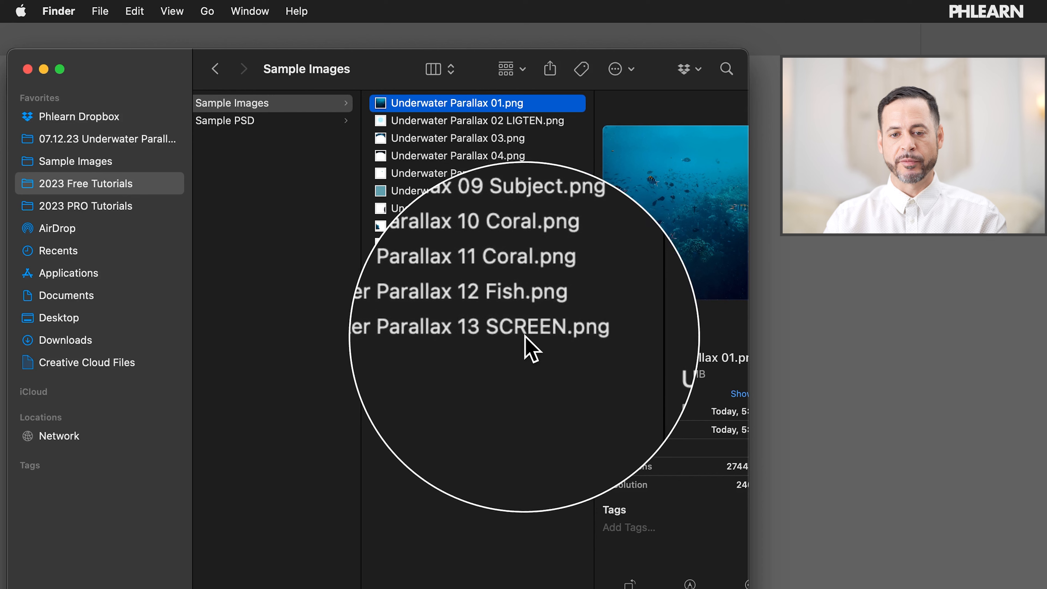
Step: Quick Look through the exported PNGs from Underwater Parallax 01 to 06 Color
key("space")
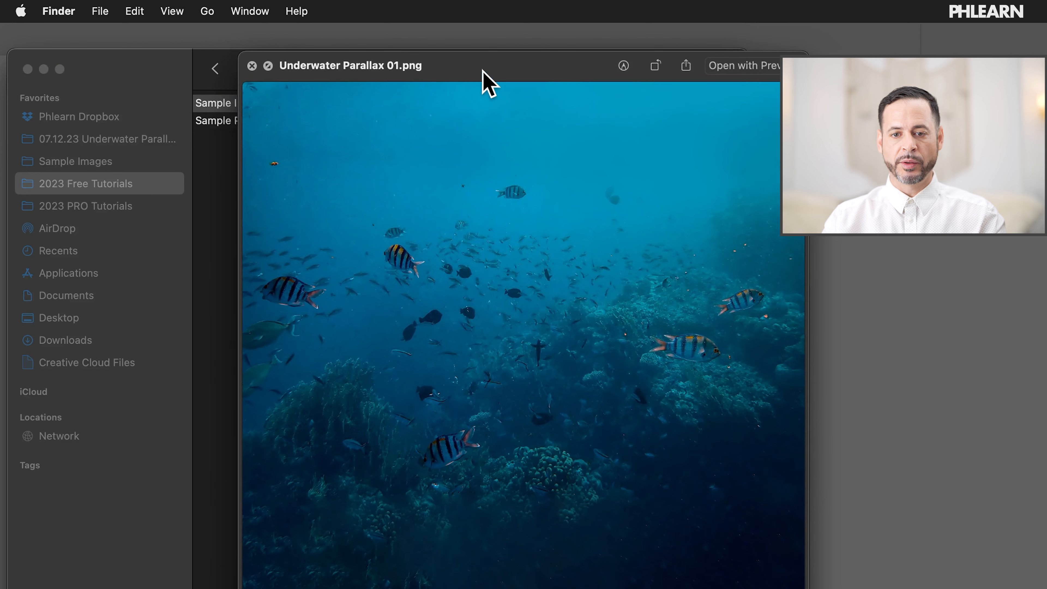
left_click_drag(482, 69, 449, 41)
key("Down")
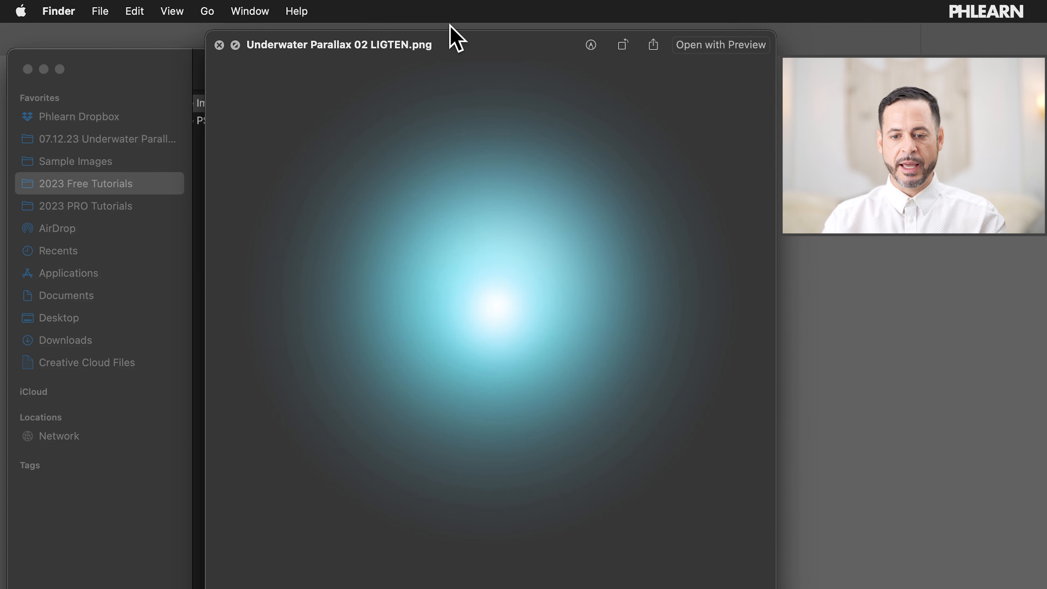
key("Down")
key("Down")
key("Down")
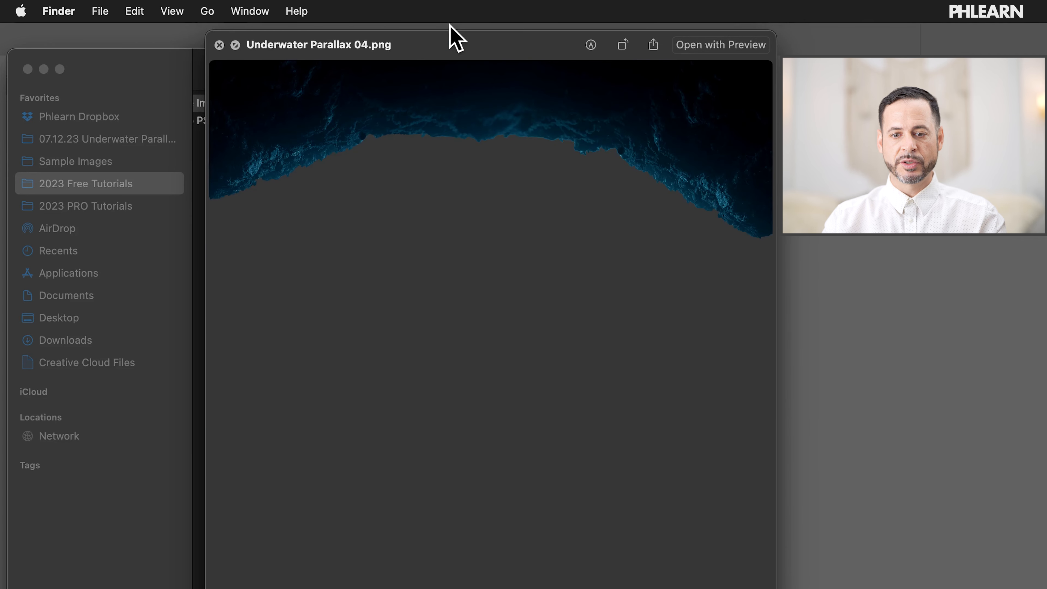
key("Down")
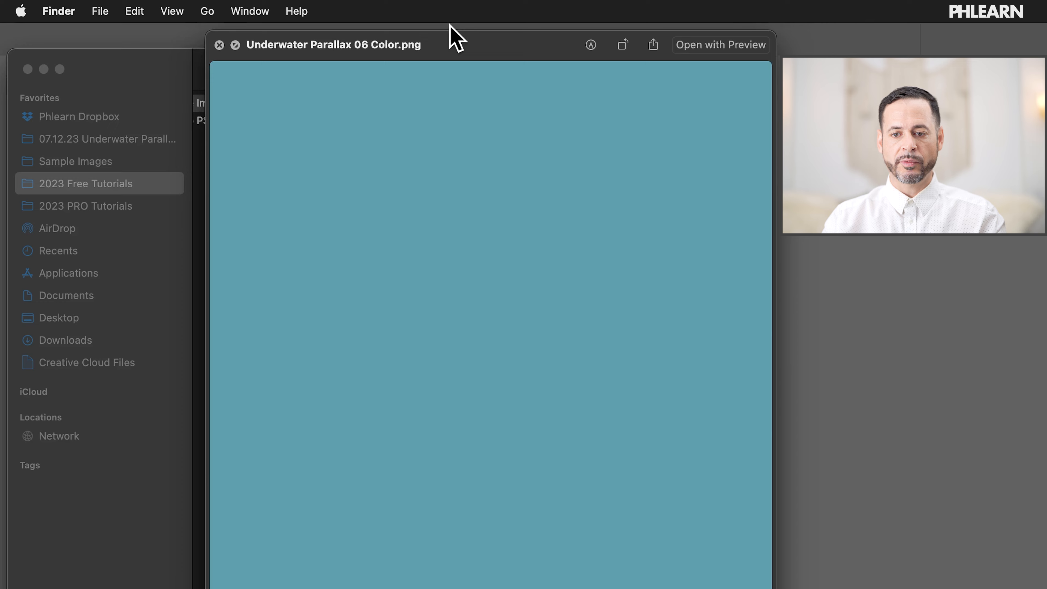
key("Down")
key("Up")
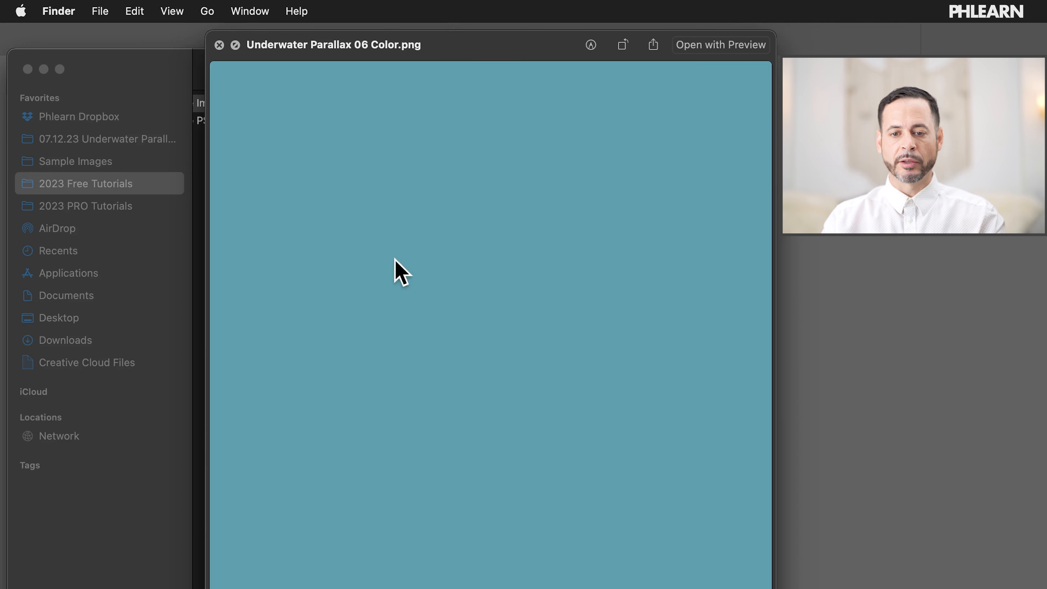
key("space")
Step: Rename Underwater Parallax 06 Color.png to Underwater Parallax 06 SOFT LIGHT.png
key("Return")
key("Right")
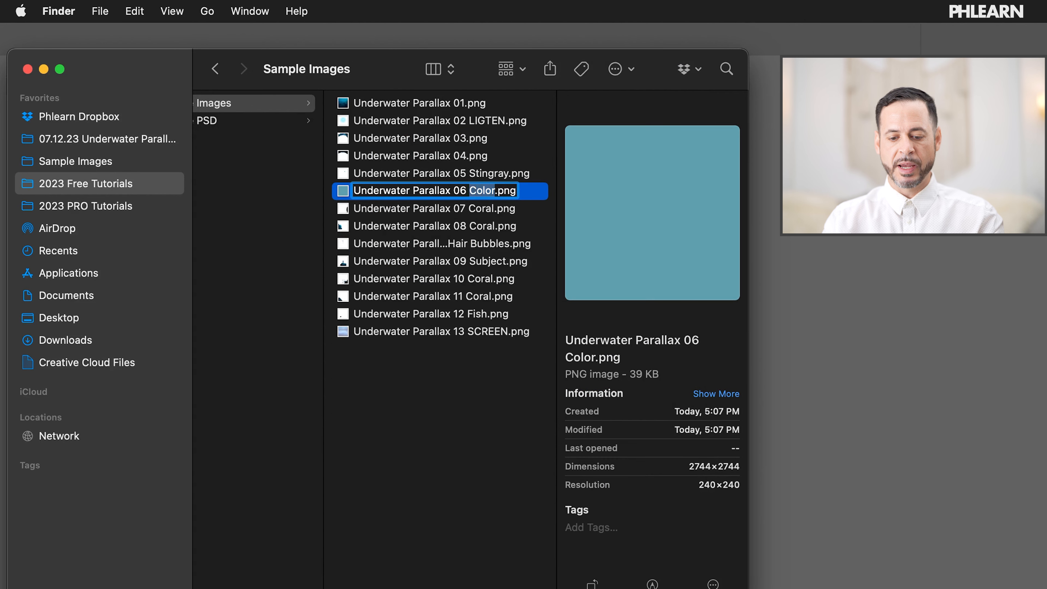
type("SOFT LIGHT")
key("Return")
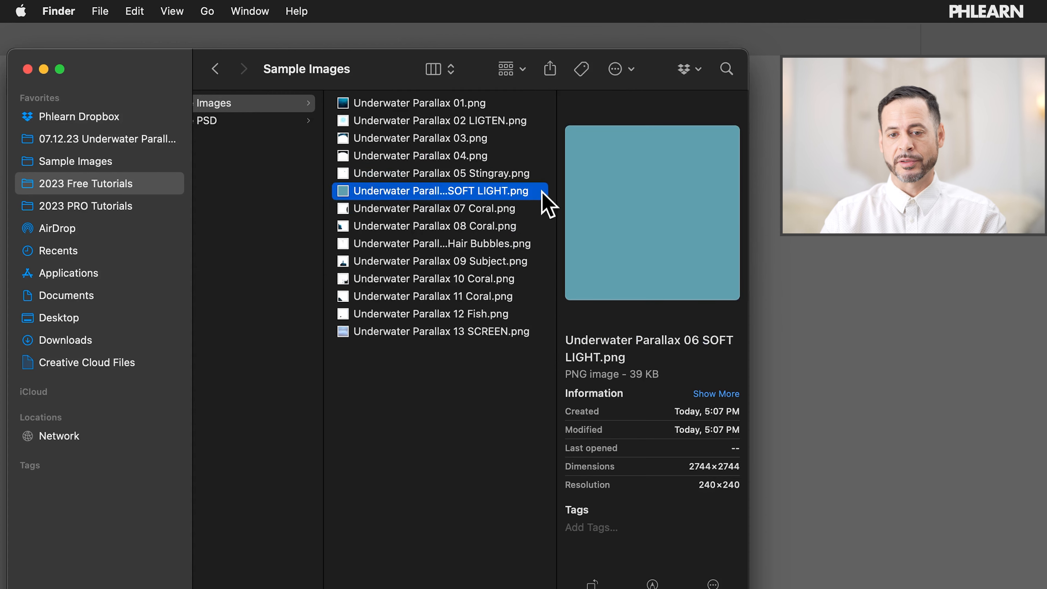
Step: Quick Look the layer images from 06 SOFT LIGHT through 09 Subject Hair Bubbles
key("space")
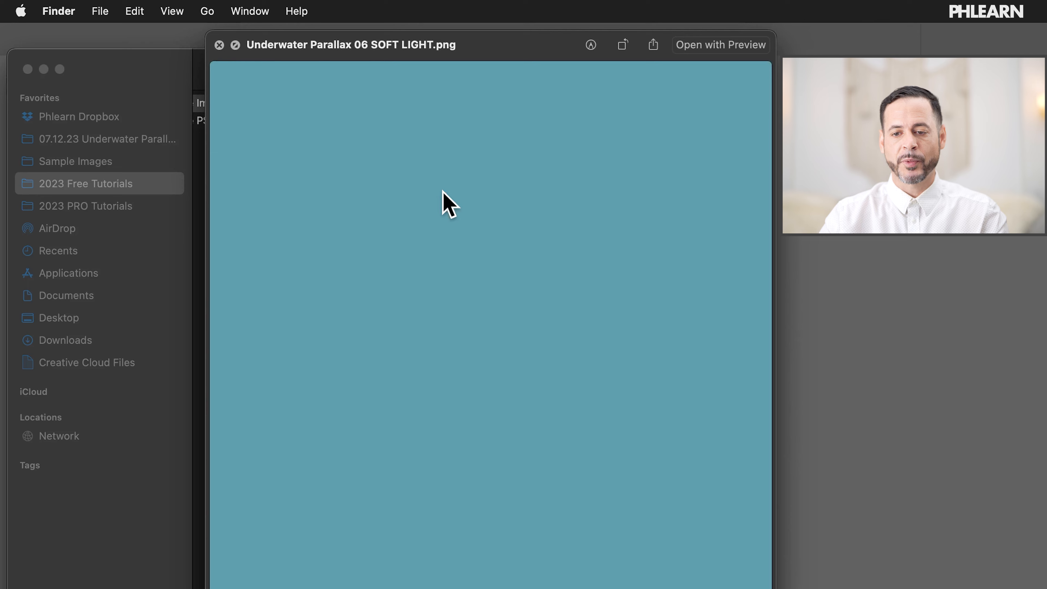
key("Down")
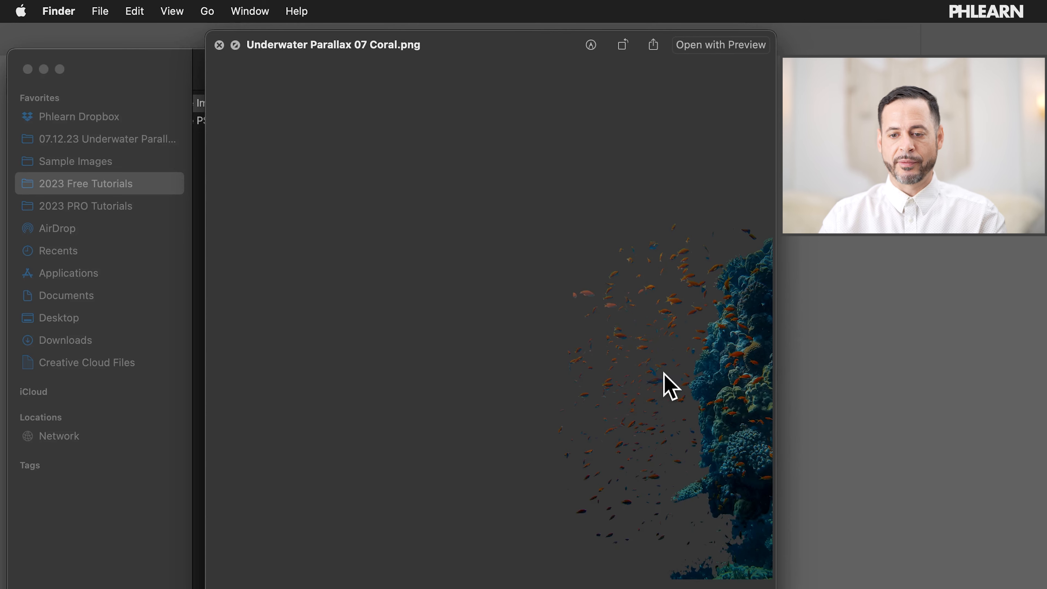
key("Down")
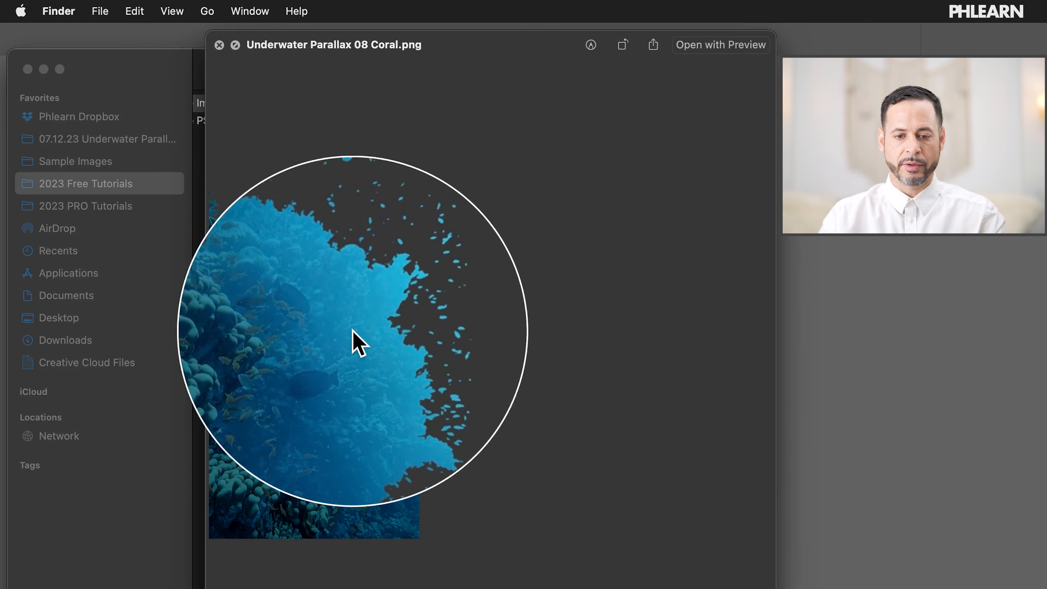
key("Down")
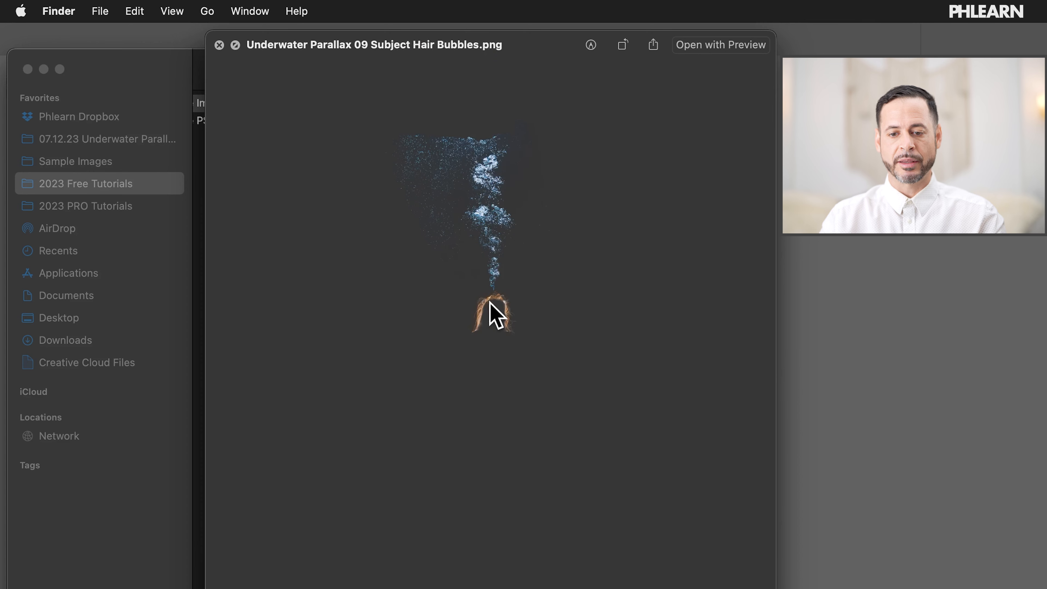
key("space")
Step: Rename the Hair Bubbles file to Underwater Parallax 09 Subject Hair Bubbles SCREEN.png
key("Return")
key("Right")
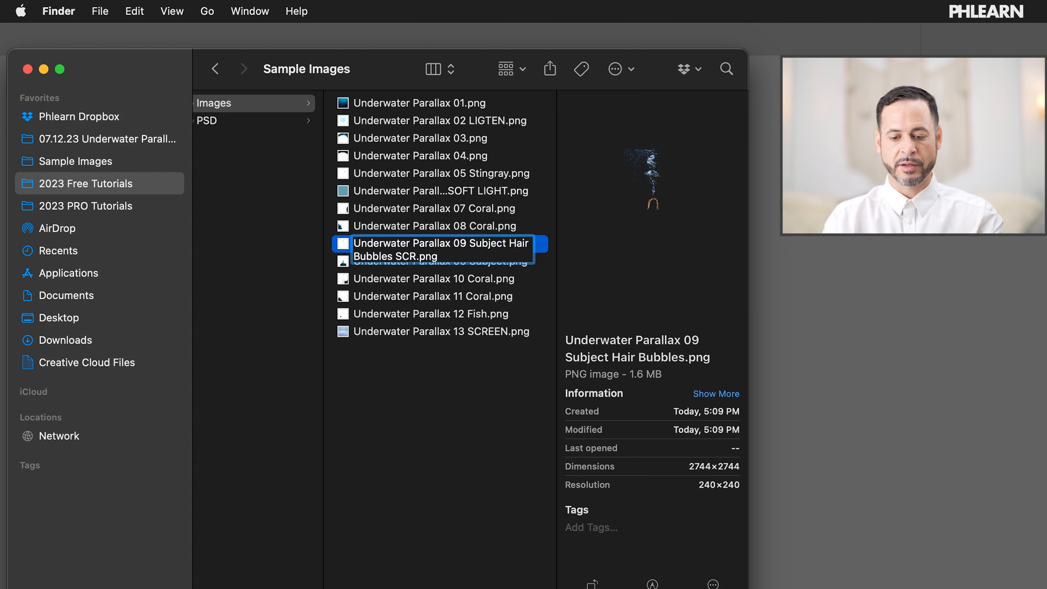
key("Return")
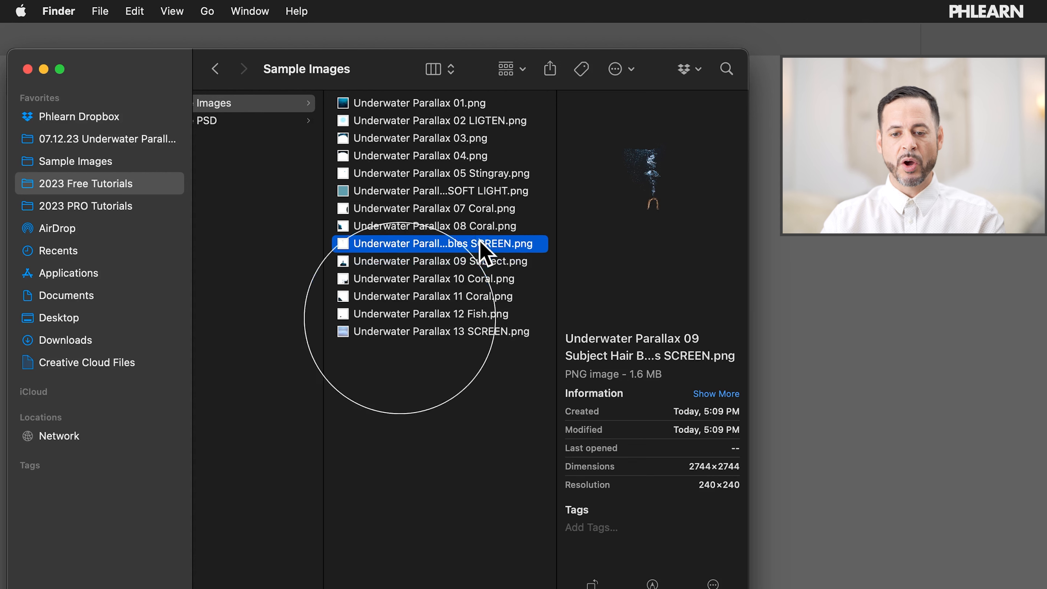
Step: Quick Look the 09 Subject, 10 Coral, 11 Coral, 12 Fish and 13 SCREEN images in turn, then close the preview
left_click(491, 256)
key("space")
key("Down")
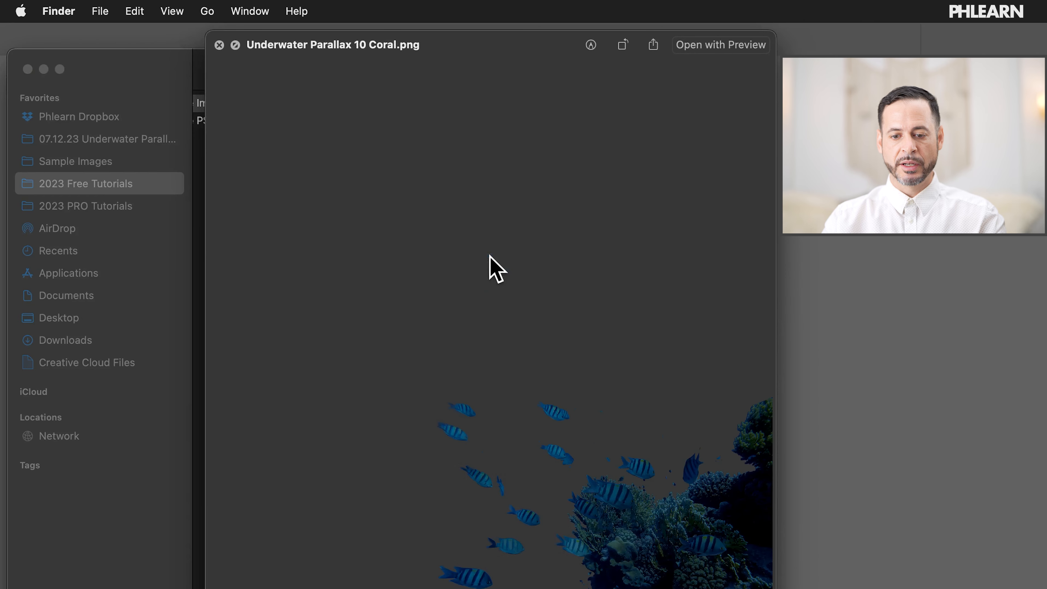
key("Down")
key("Down")
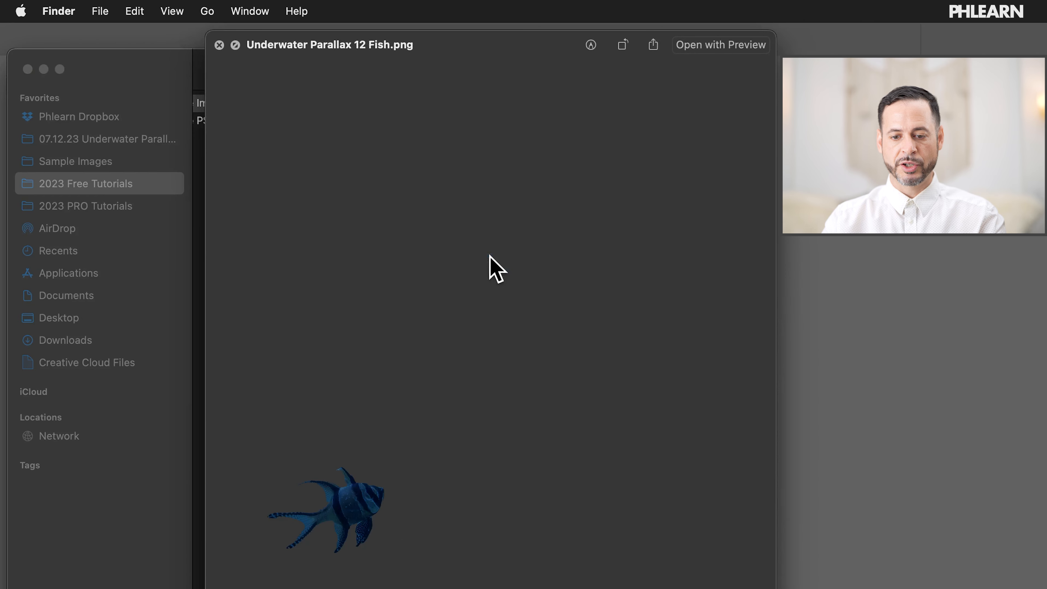
key("Down")
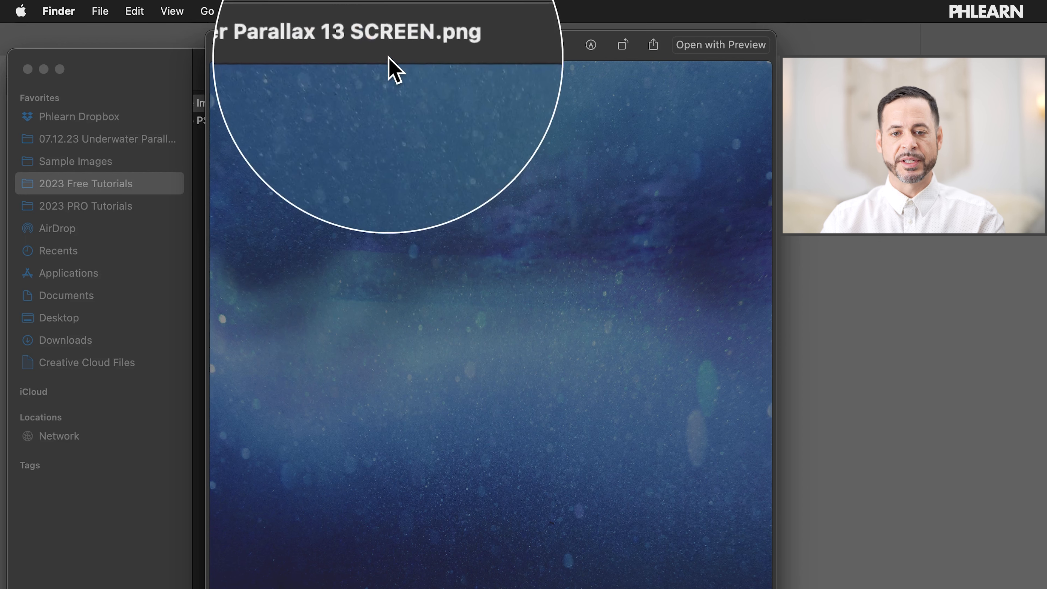
key("space")
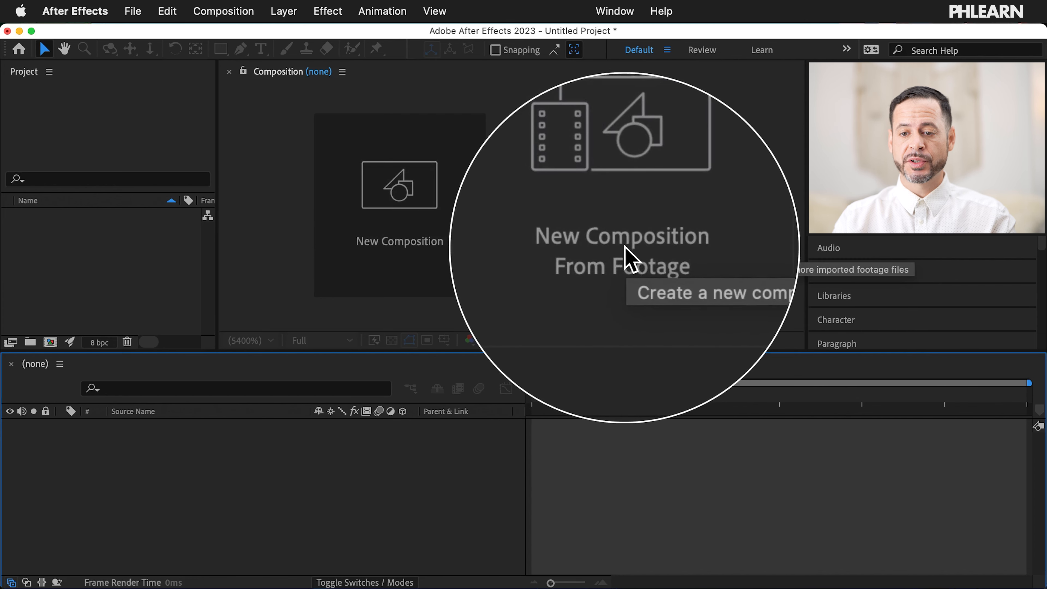
Step: Start a new composition from footage and select every Underwater Parallax PNG, from 01 to the last file
left_click(612, 185)
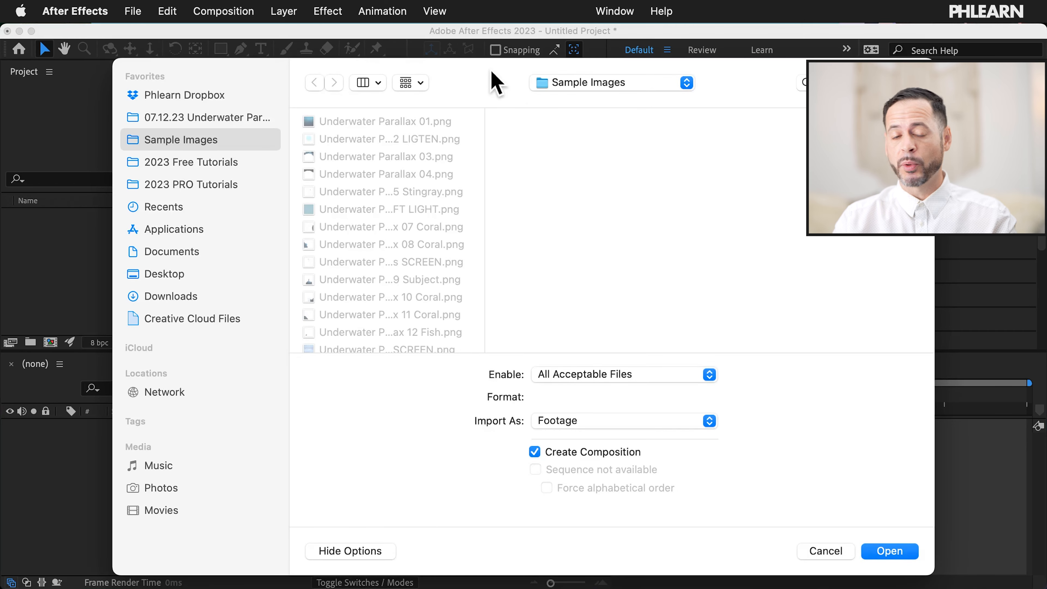
left_click(406, 121)
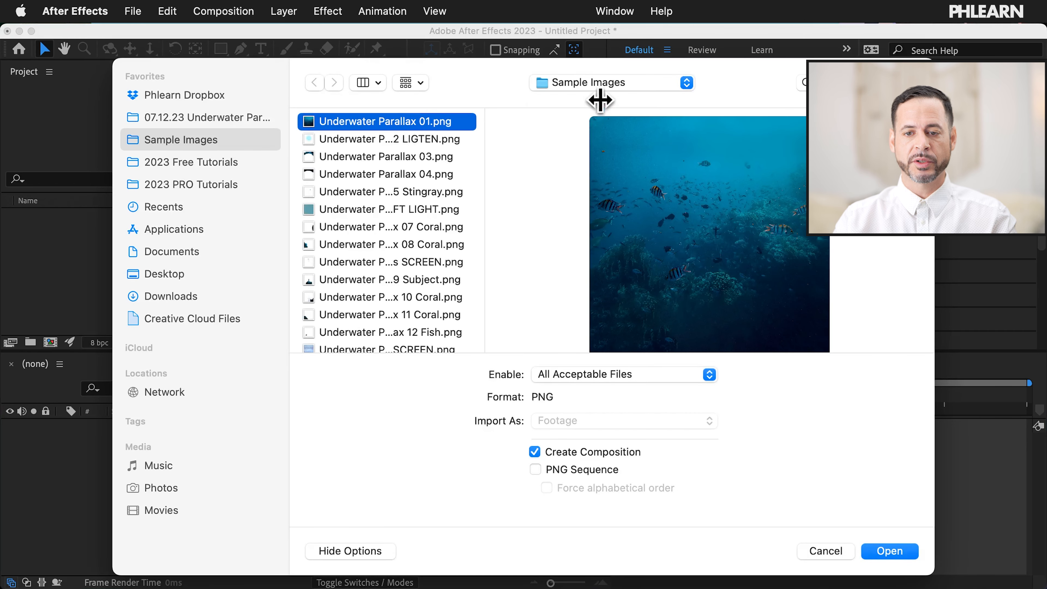
scroll(416, 137, "down", 1)
scroll(416, 138, "up", 1)
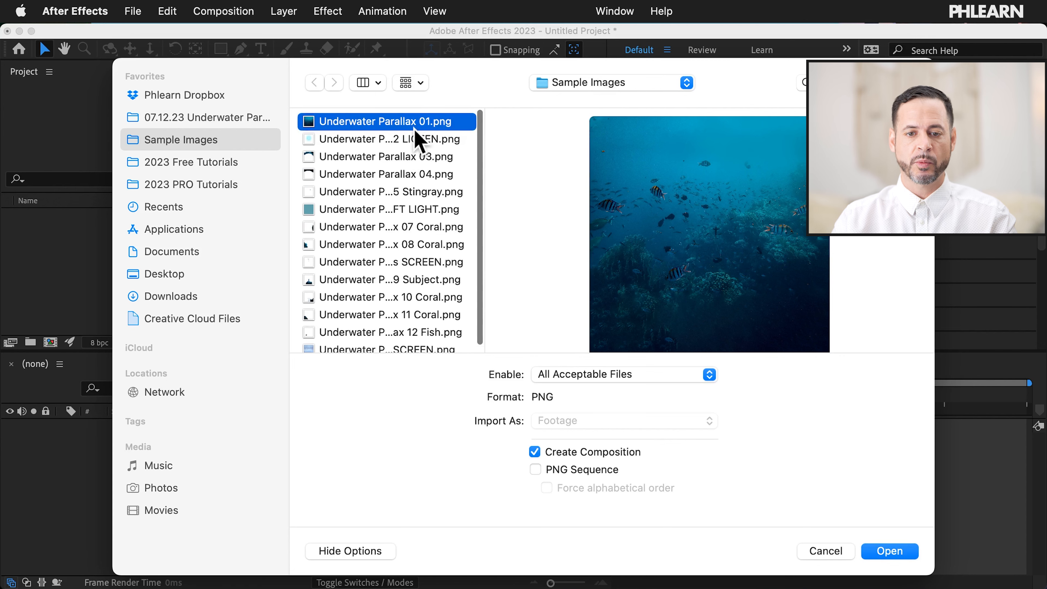
key("Down")
key("Down")
key("Down")
key("Down")
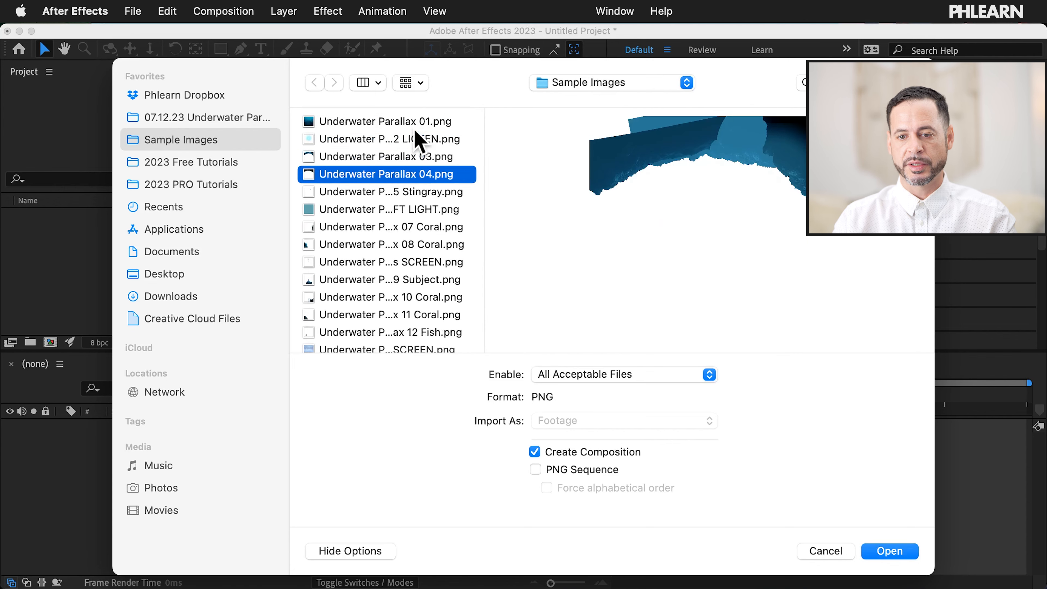
key("Down")
key("Down")
key("Down")
key("Down")
key("Down")
key("Down")
key("Down")
key("Down")
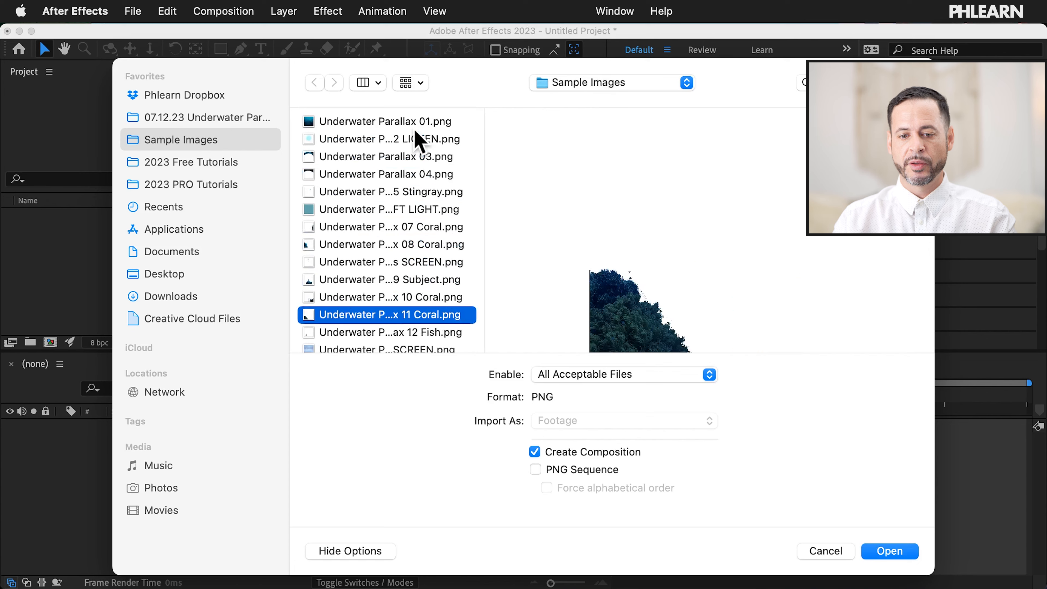
key("Up")
key("Up")
key("Up")
scroll(414, 136, "up", 1)
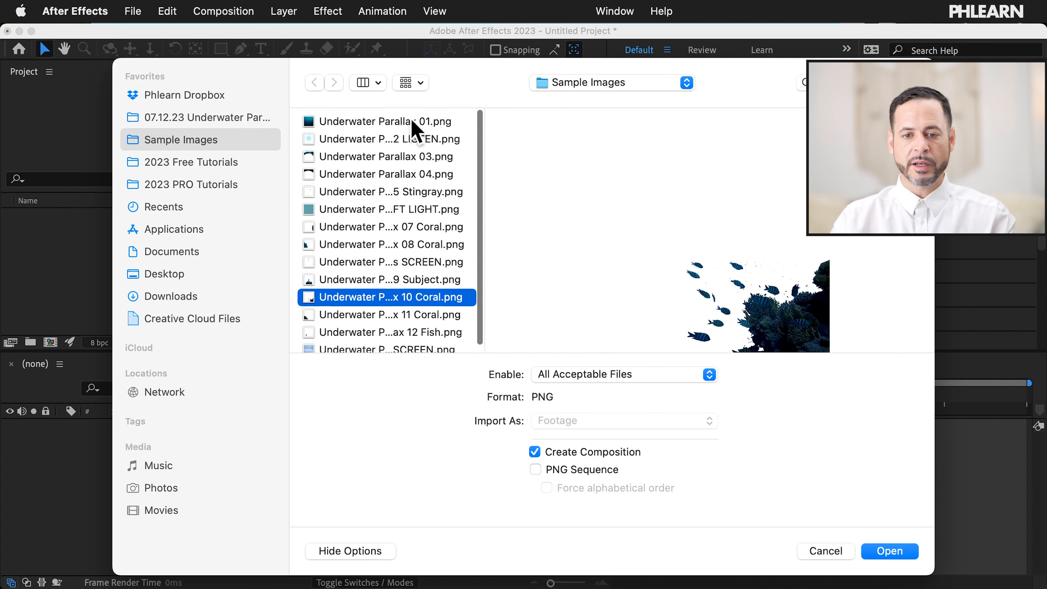
left_click(411, 124)
scroll(410, 185, "down", 1)
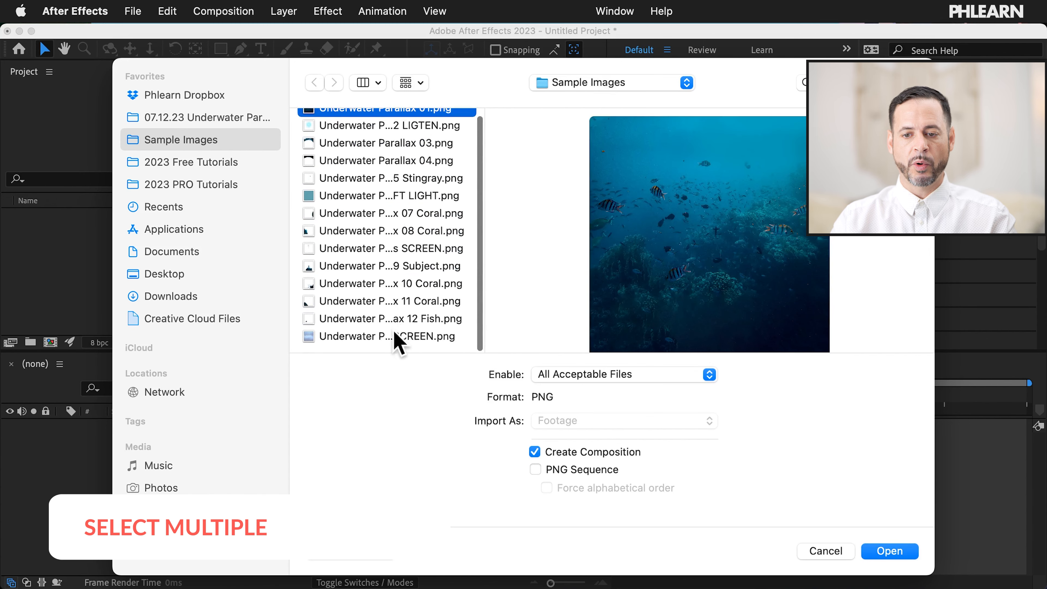
left_click(394, 337, "shift")
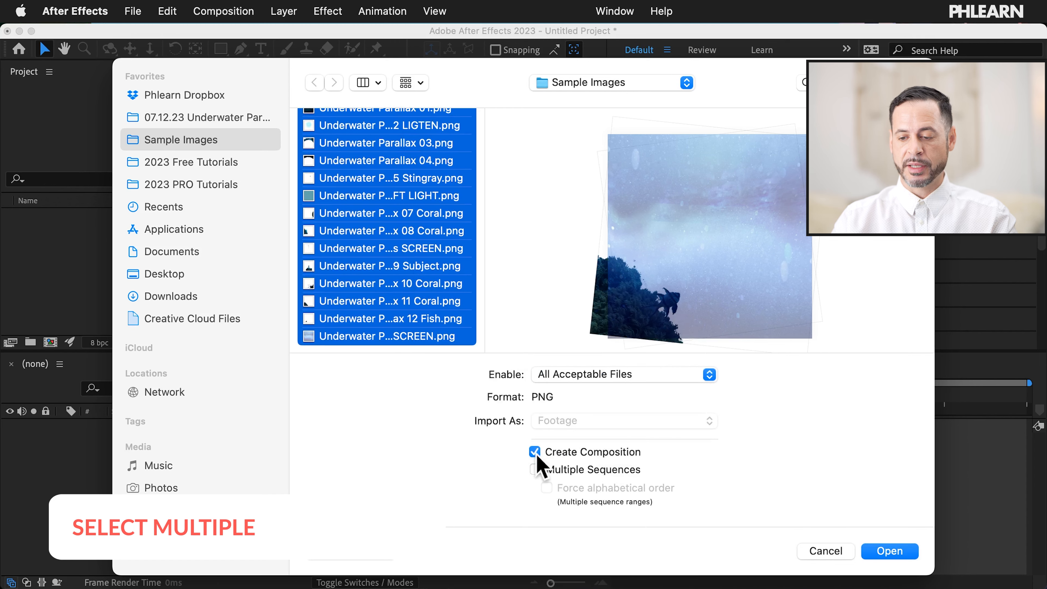
Step: Import the selected PNGs as a single composition sized from Underwater Parallax 01.png
left_click(896, 554)
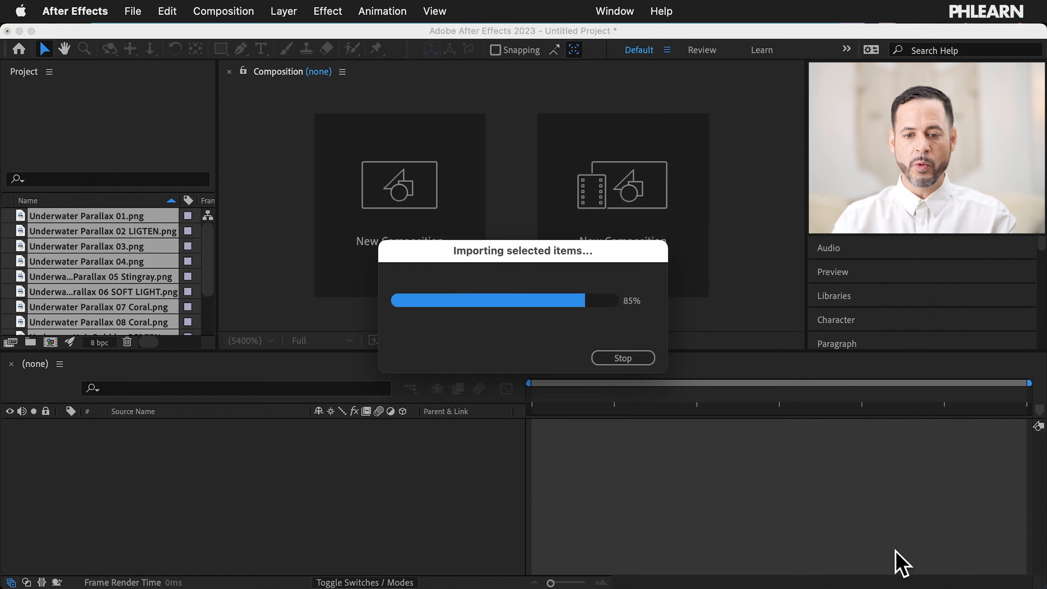
left_click_drag(603, 250, 500, 140)
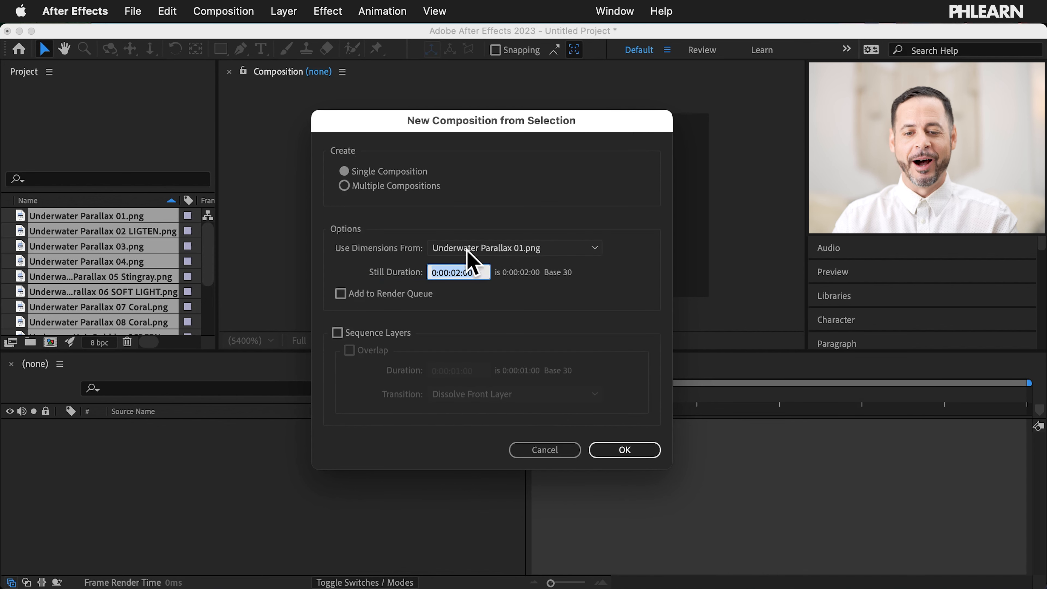
left_click(617, 447)
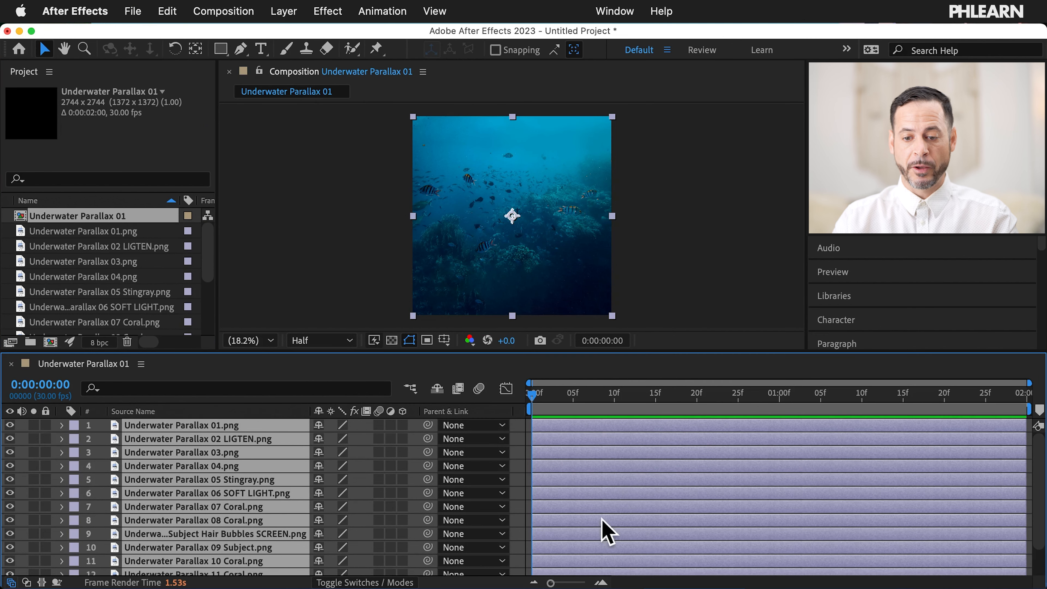
Step: Play back the new composition briefly and return the playhead near the start
left_click(564, 394)
key("space")
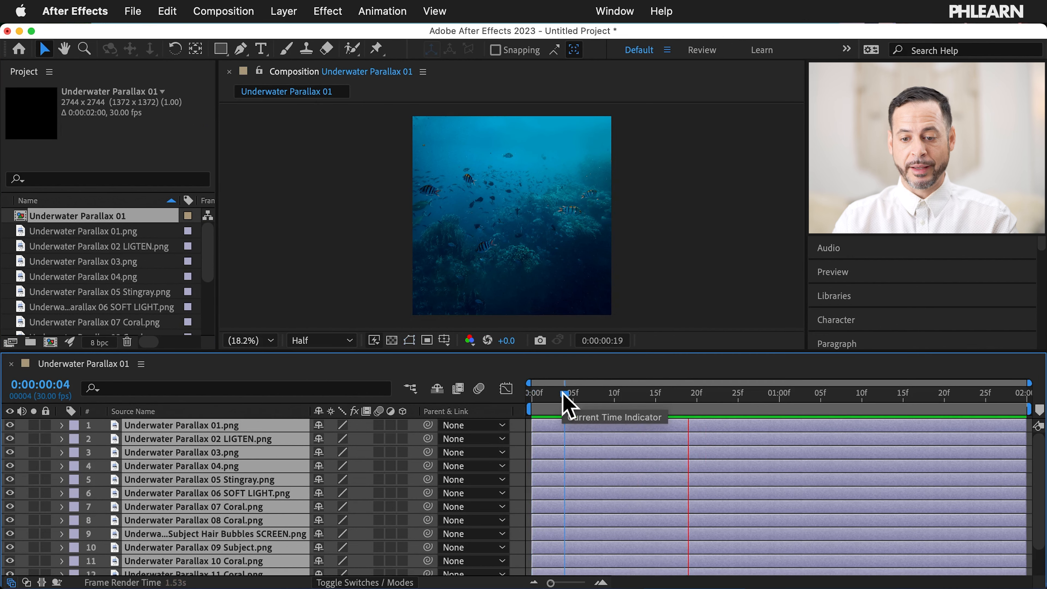
key("space")
left_click_drag(769, 395, 550, 395)
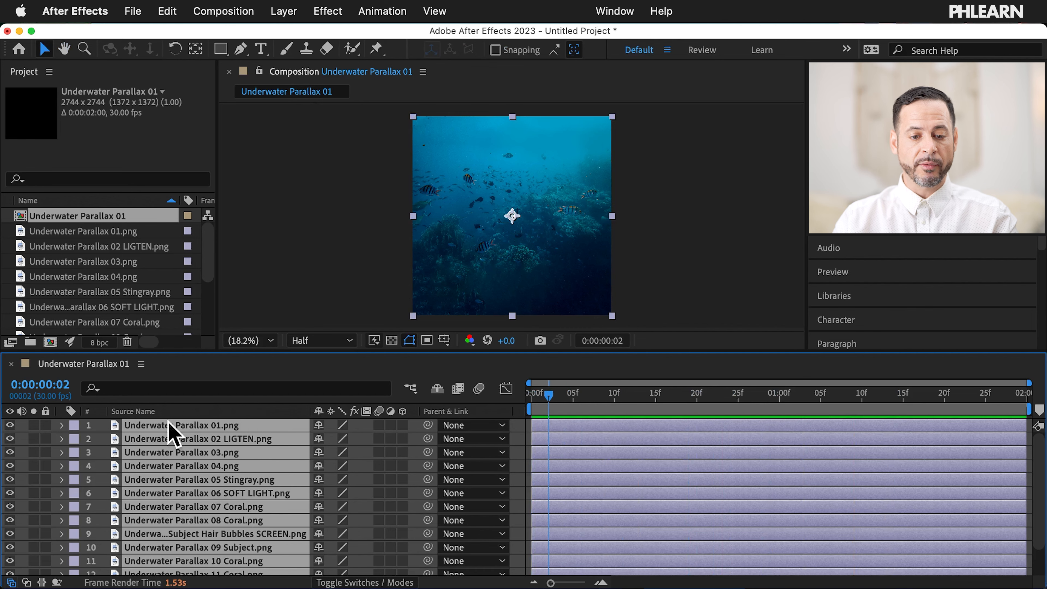
Step: Set the playhead about one second in and delete every layer from Underwater Parallax 01
scroll(177, 458, "down", 3)
scroll(180, 460, "up", 2)
scroll(178, 456, "down", 3)
scroll(178, 456, "up", 4)
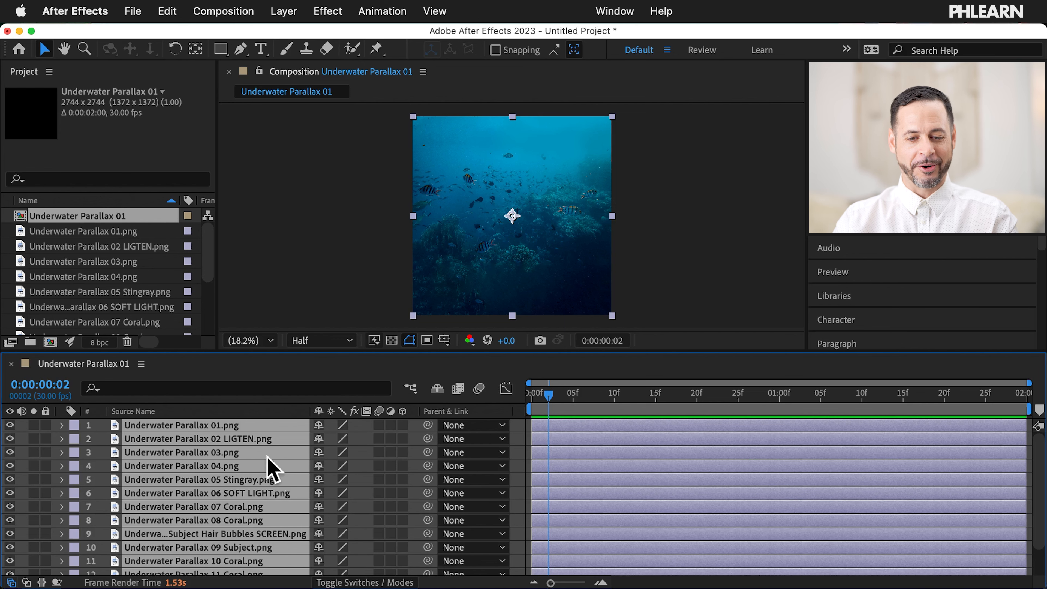
scroll(269, 463, "down", 3)
scroll(268, 462, "up", 3)
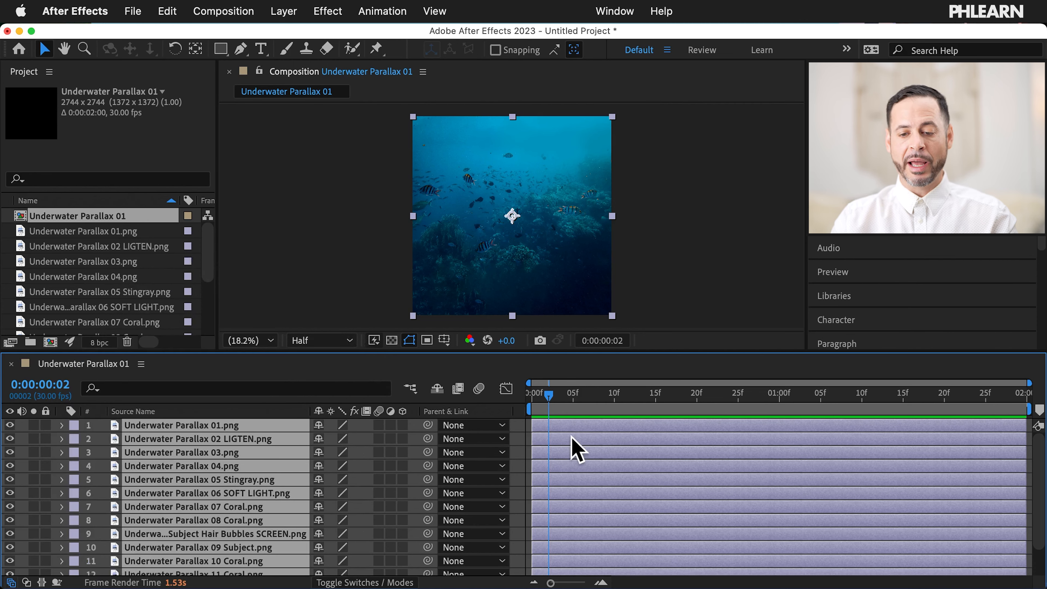
mouse_move(552, 395)
left_mouse_down()
mouse_move(821, 398)
mouse_move(549, 397)
left_mouse_up()
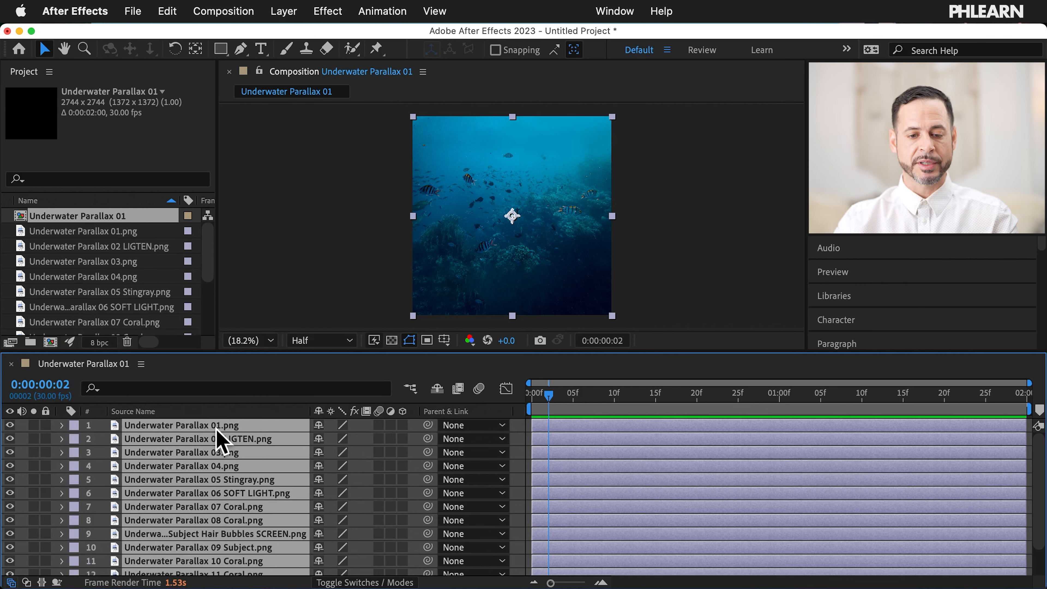
scroll(251, 437, "down", 3)
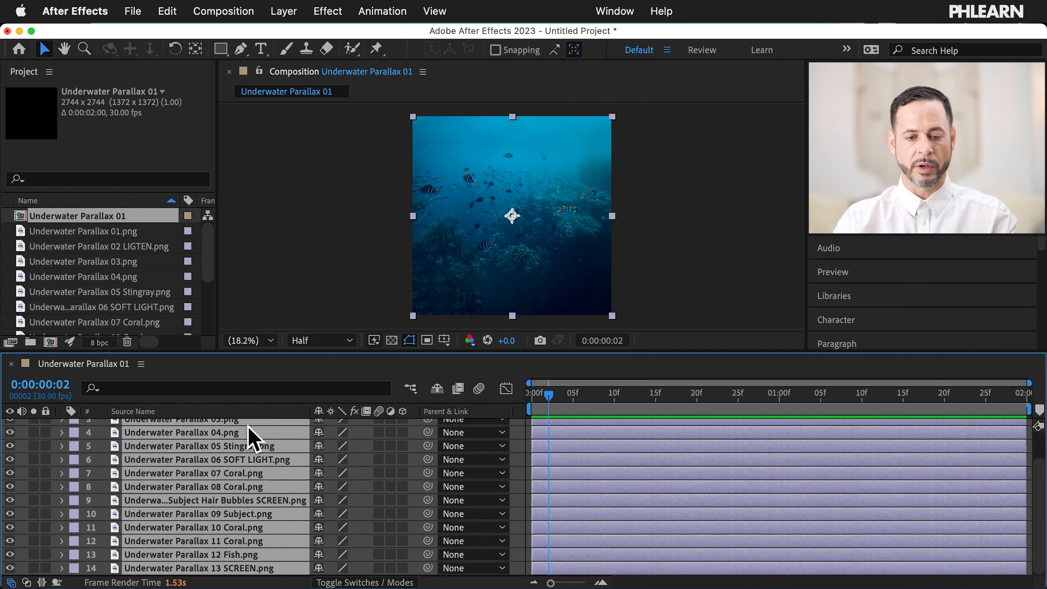
scroll(272, 575, "up", 3)
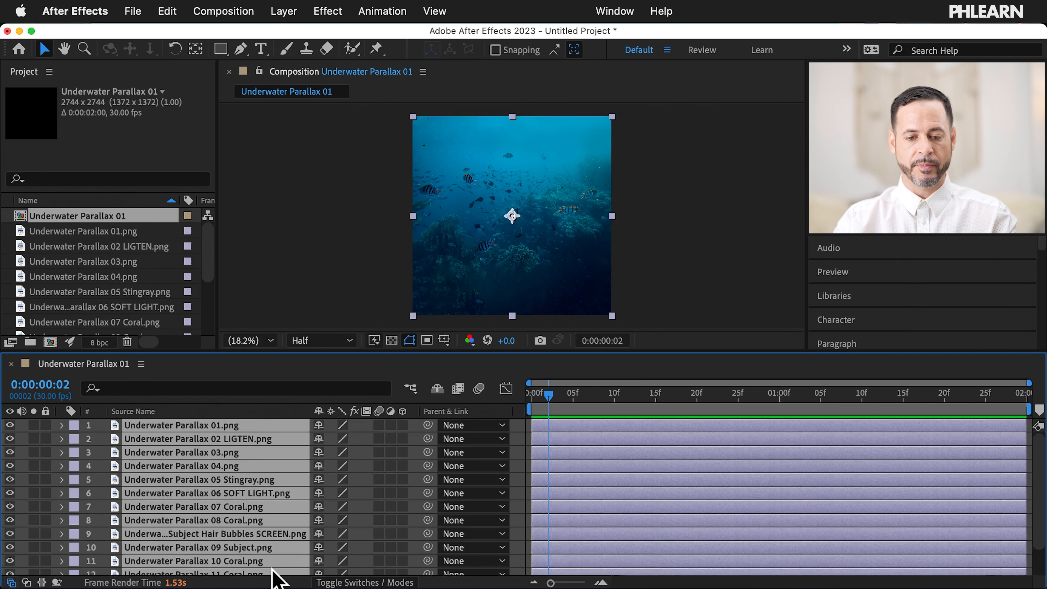
key("Delete")
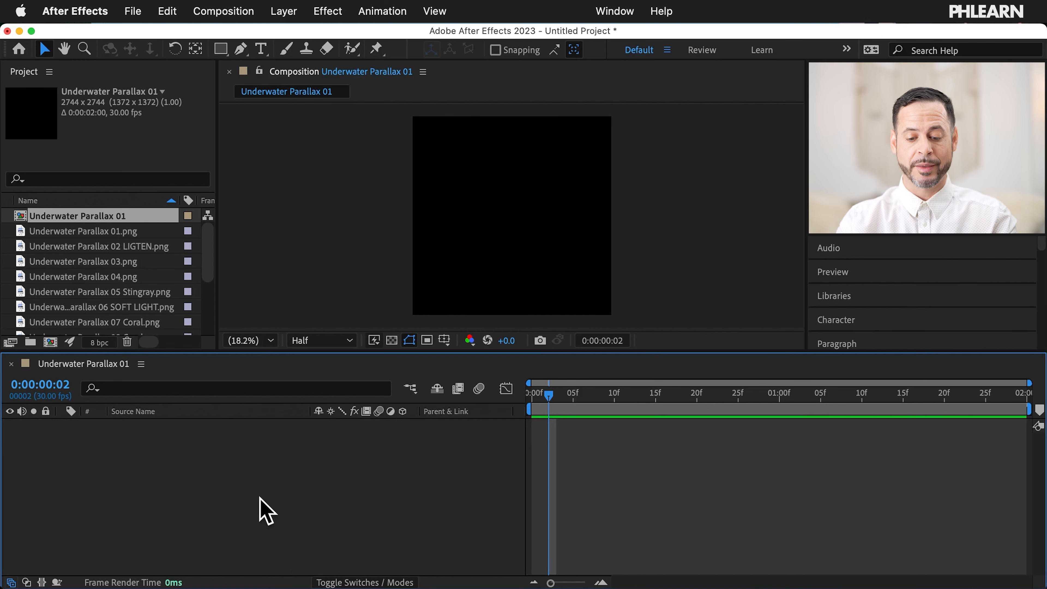
Step: Undo the deletion to restore all the PNG layers, with 13 SCREEN on top
key("super+z")
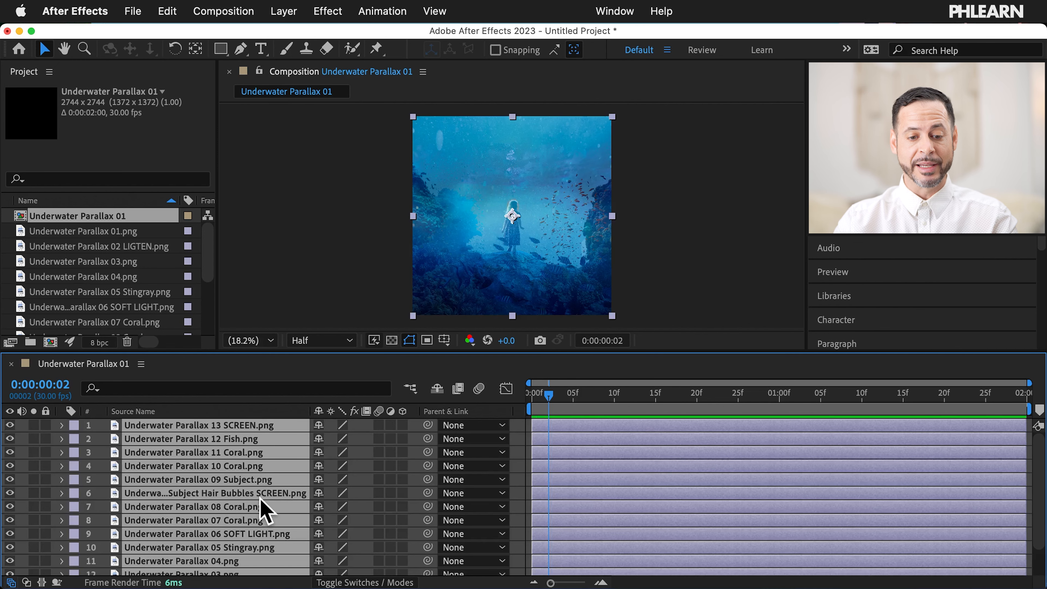
scroll(216, 474, "down", 3)
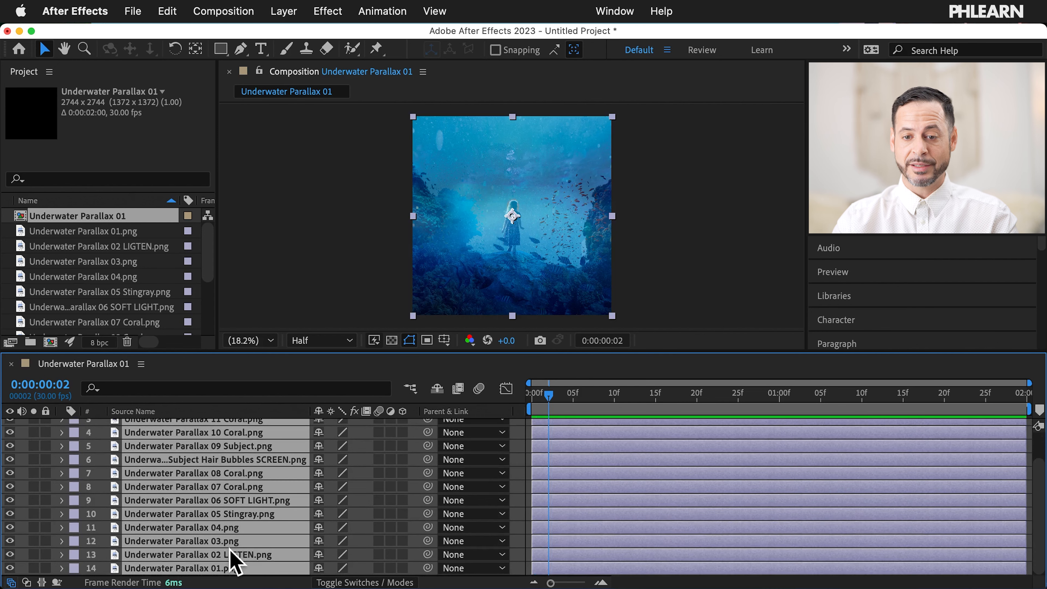
scroll(234, 554, "up", 3)
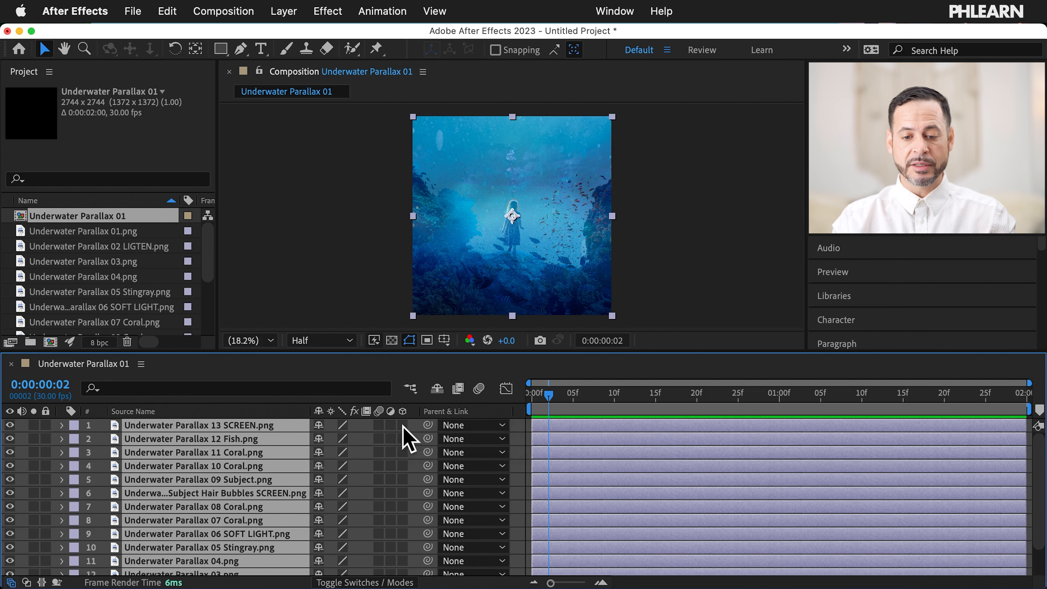
left_click(403, 427)
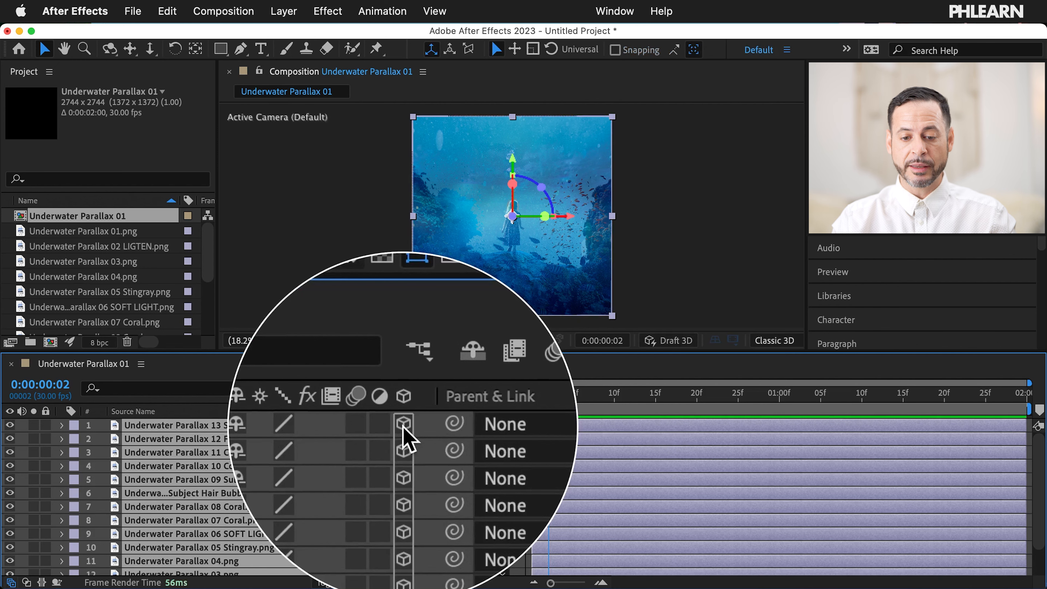
scroll(250, 436, "down", 1)
scroll(250, 436, "up", 1)
scroll(250, 436, "down", 1)
scroll(250, 436, "up", 1)
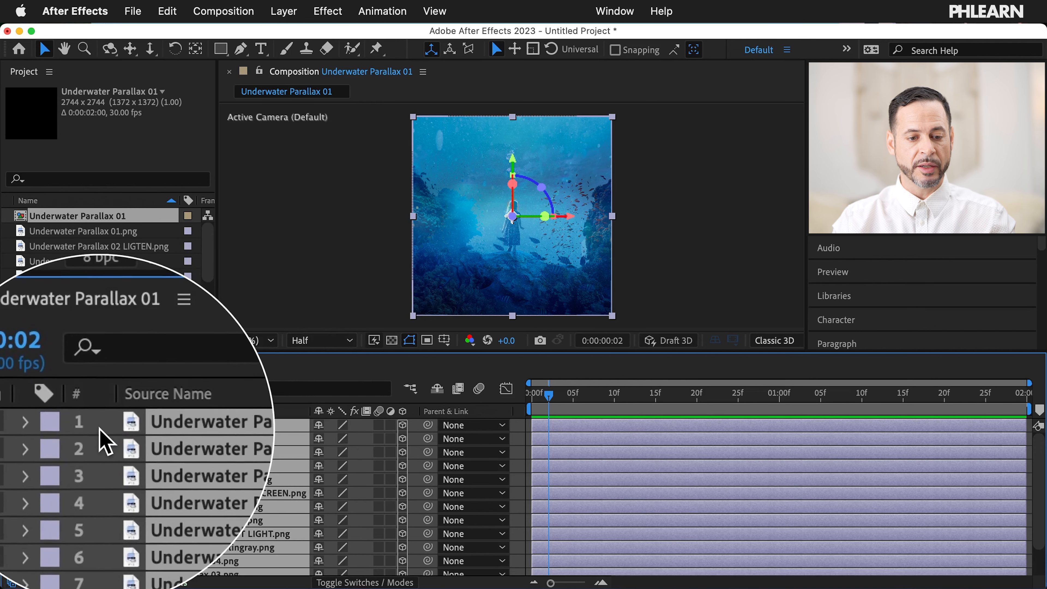
key("super+shift+a")
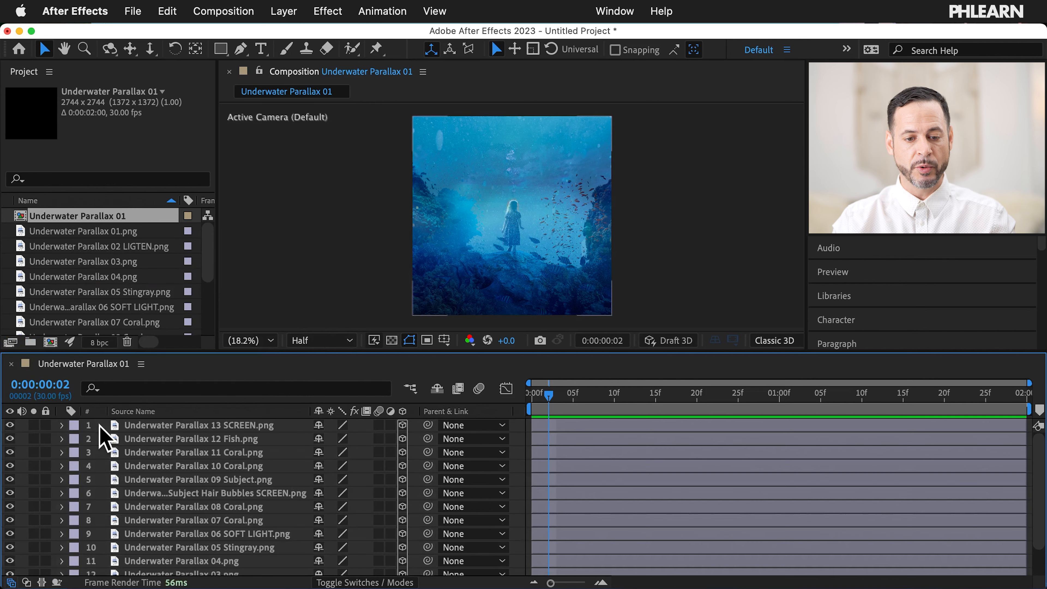
left_click(205, 428)
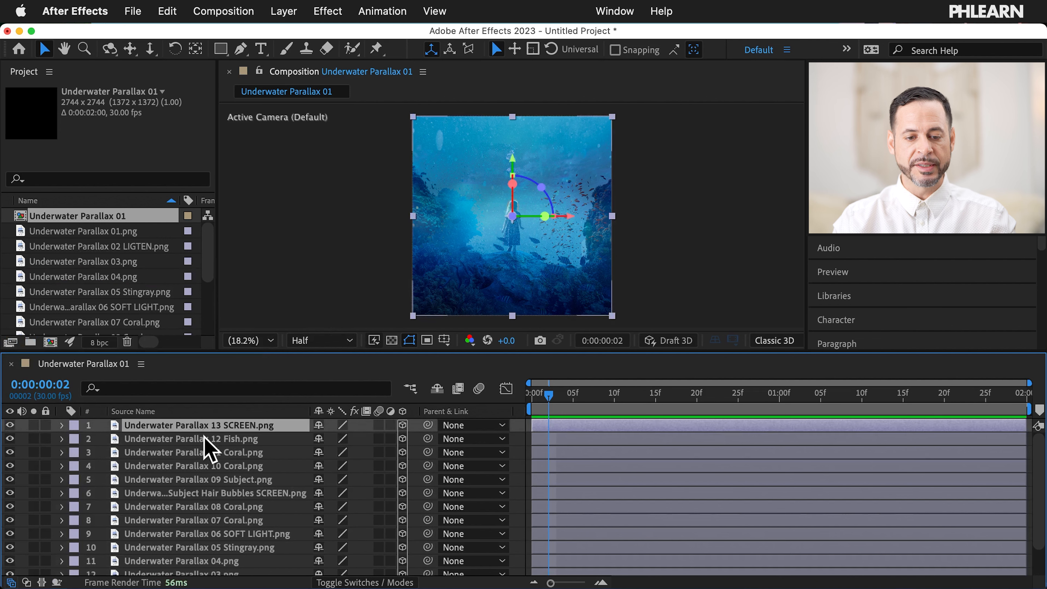
left_click(204, 440)
left_click(208, 452)
left_click(208, 437)
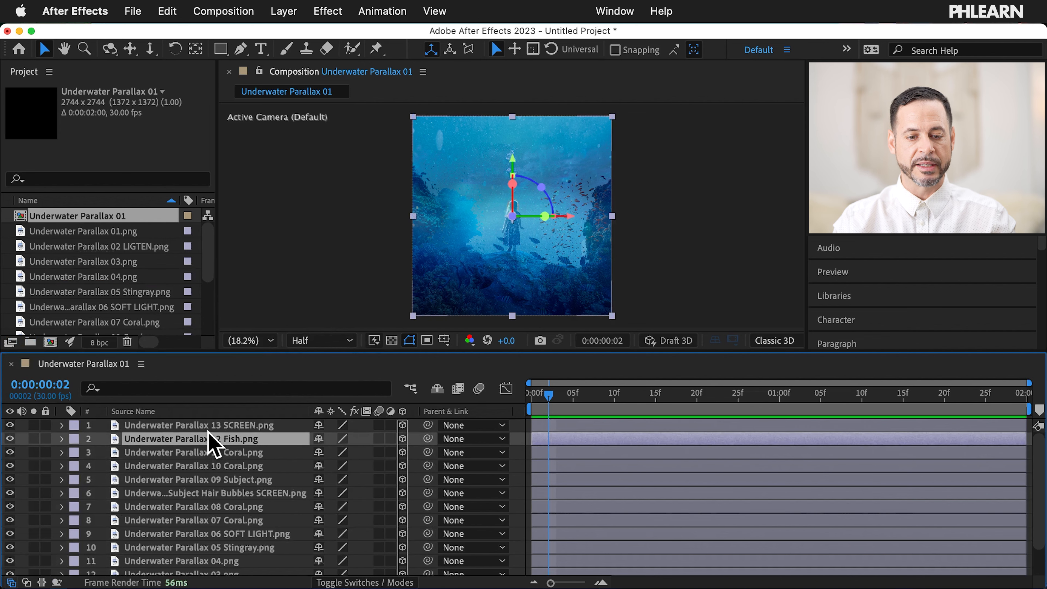
left_click(209, 424)
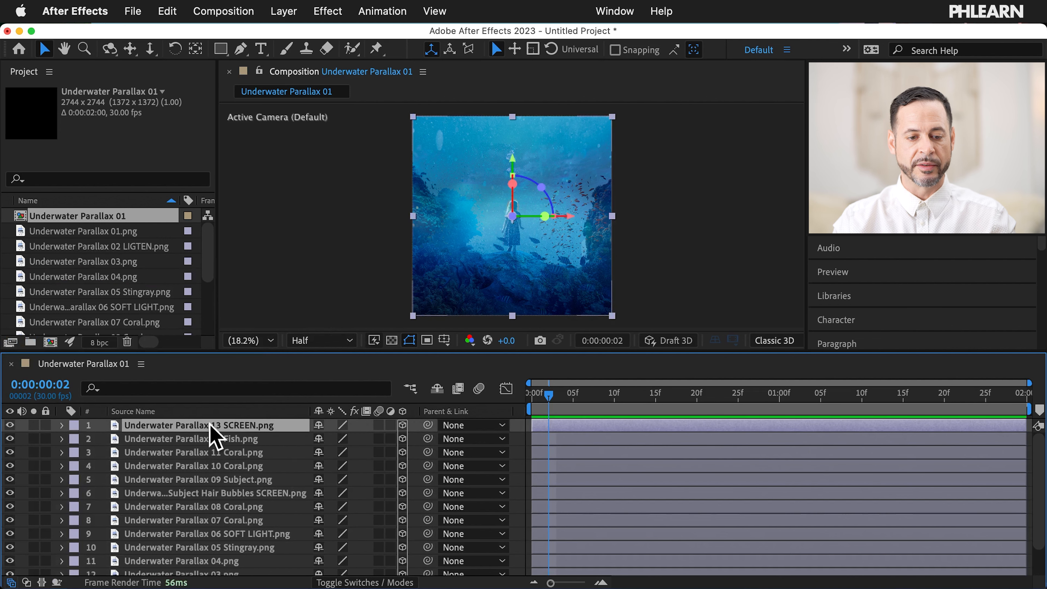
left_click(62, 426)
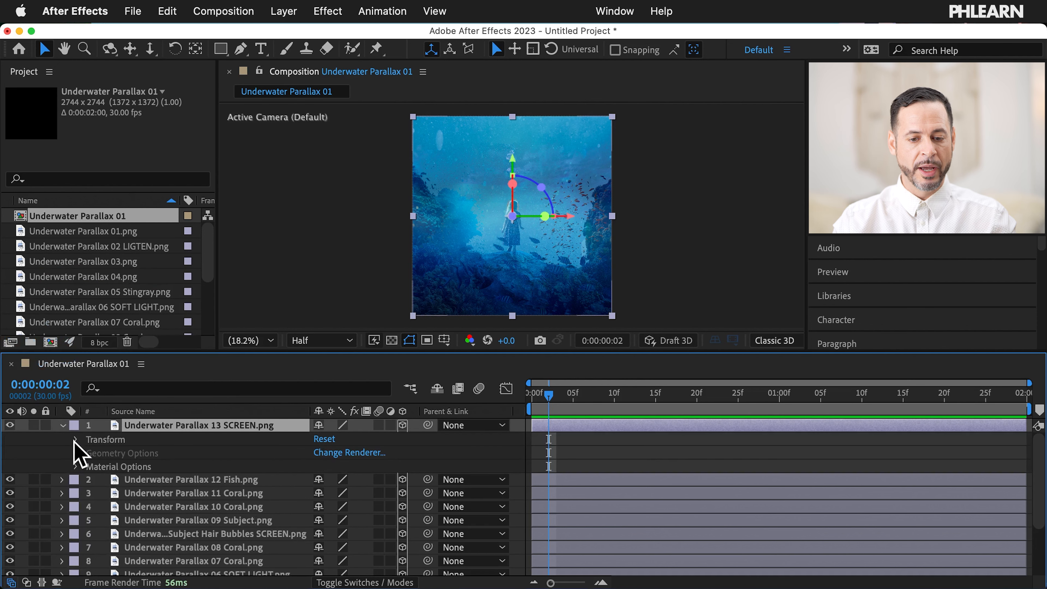
left_click(75, 439)
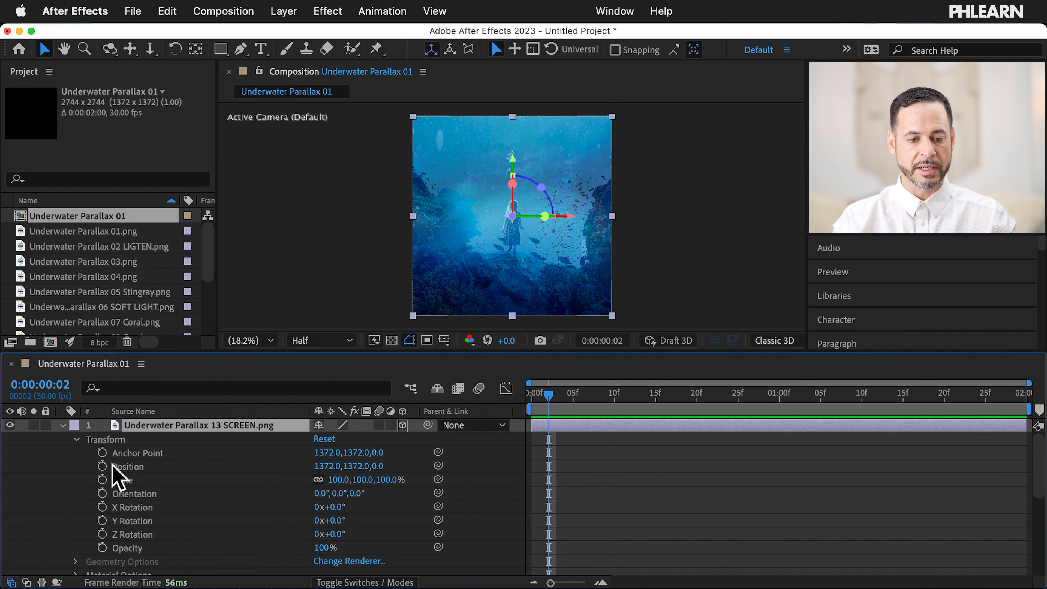
left_click(64, 426)
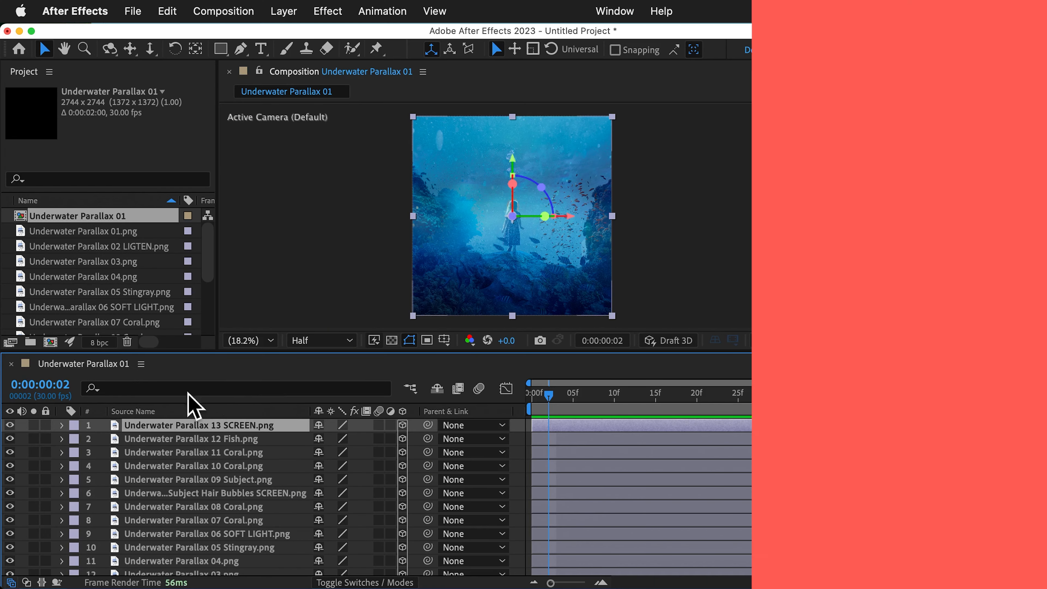
Step: Select the 12 Fish, 10 Coral and 11 Coral layers in the timeline
left_click(169, 433)
left_click(170, 466)
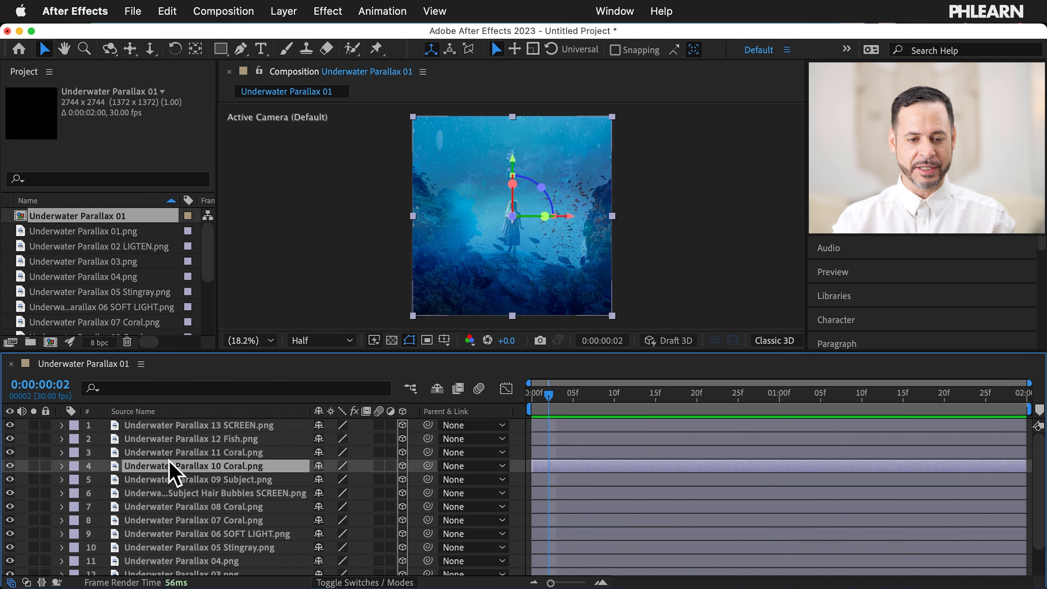
left_click(170, 452)
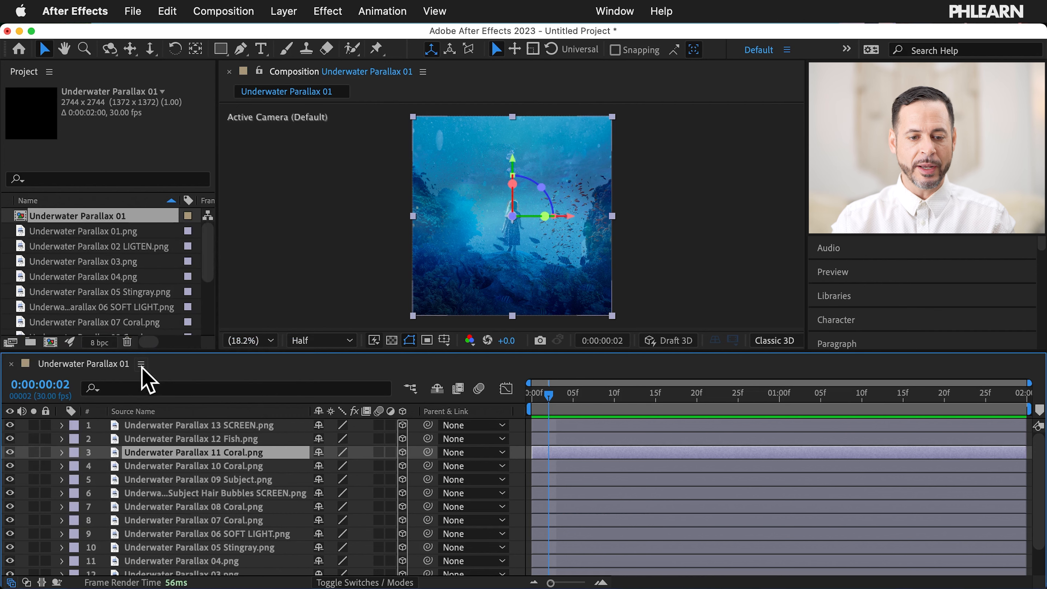
Step: Turn on the Modes columns from the Timeline panel menu
left_click(143, 366)
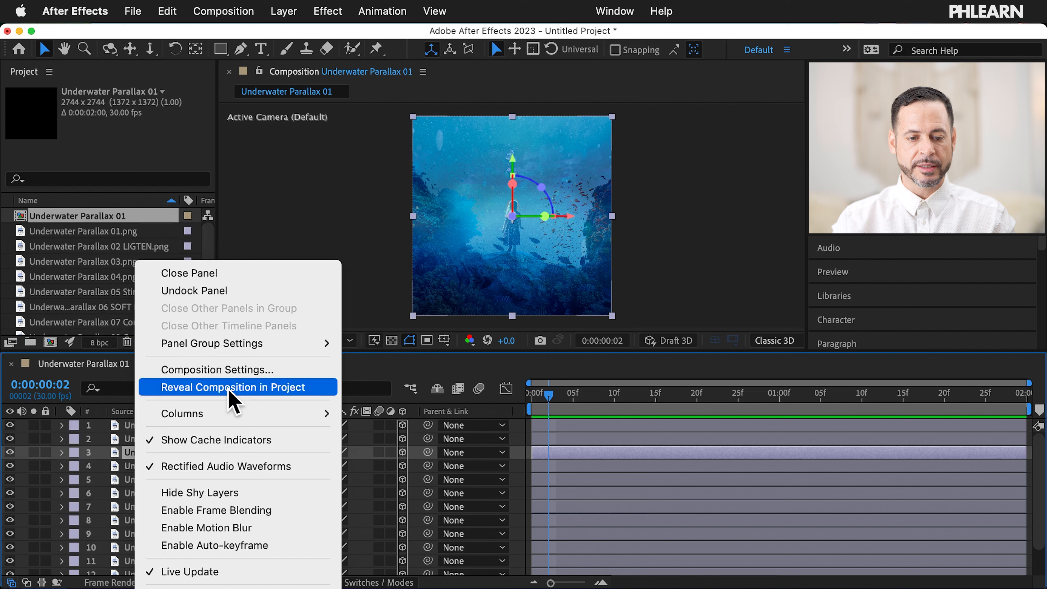
mouse_move(217, 414)
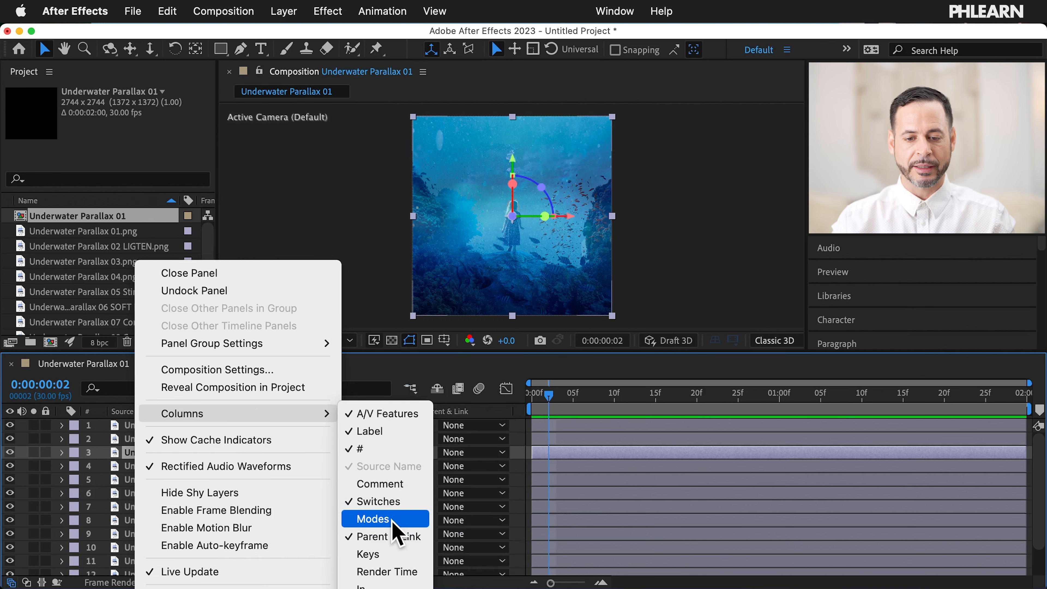
left_click(396, 529)
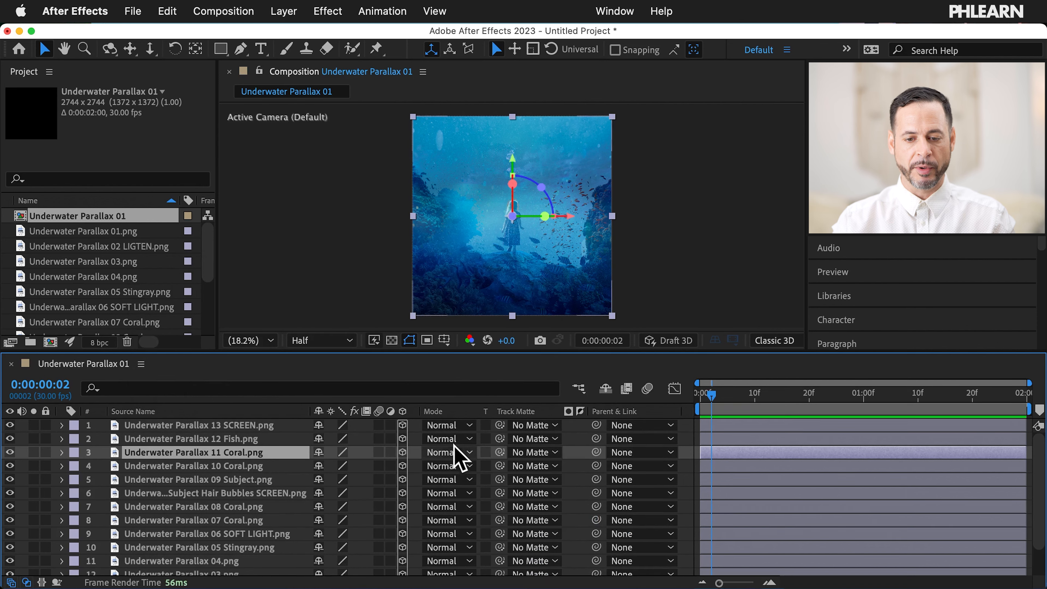
Step: Set the 13 SCREEN layer's blend mode to Screen
left_click(243, 426)
left_click(456, 427)
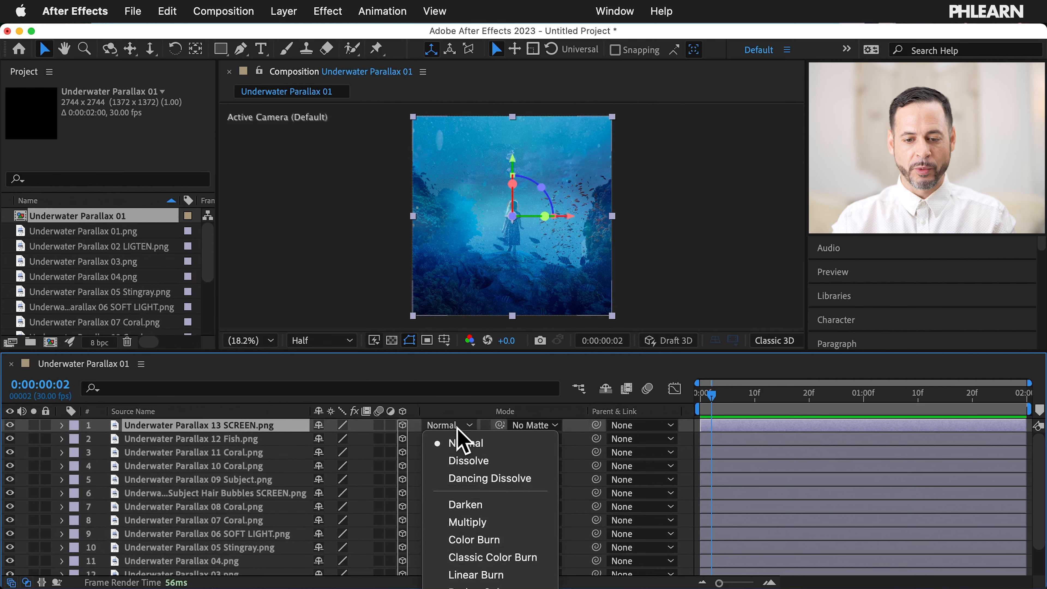
scroll(480, 464, "down", 5)
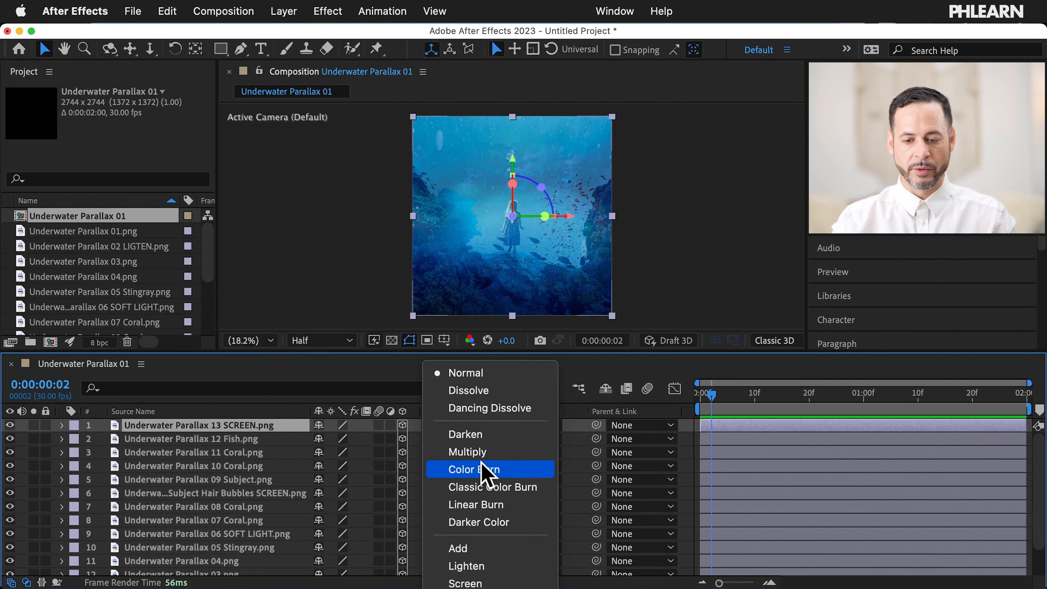
scroll(482, 468, "down", 7)
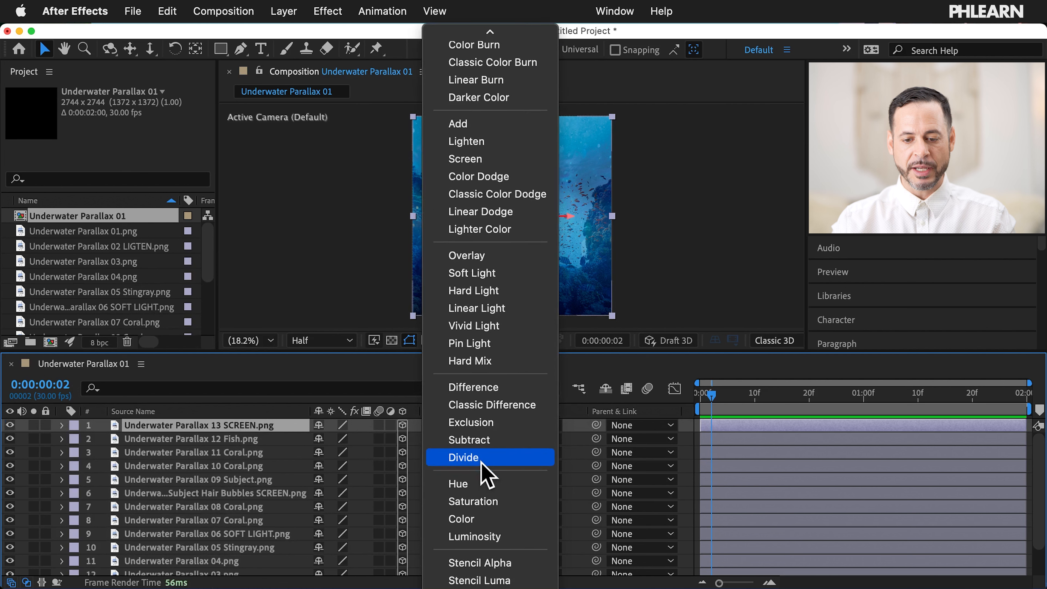
scroll(474, 406, "up", 3)
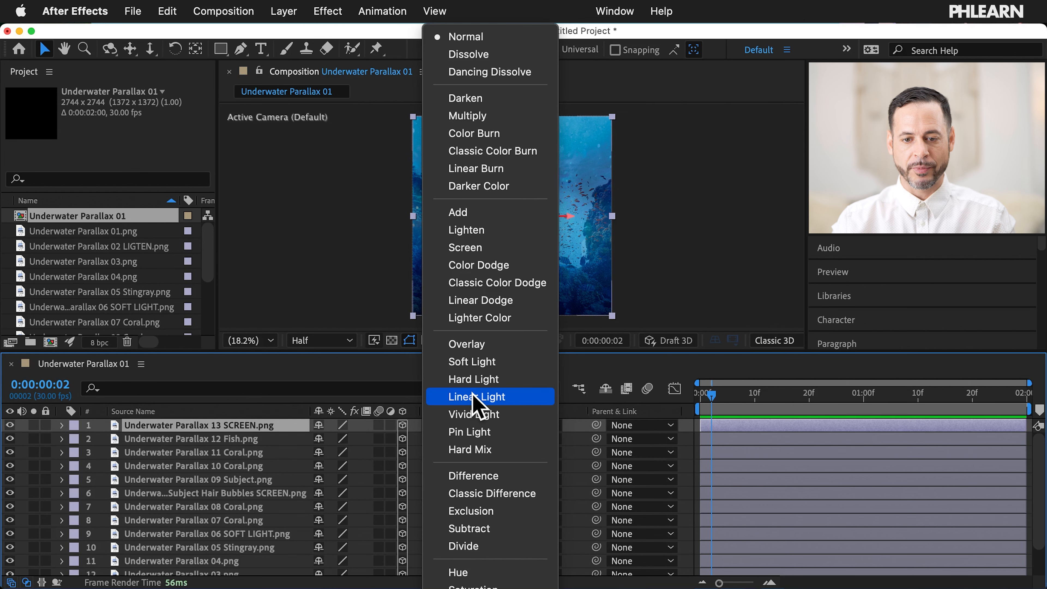
scroll(474, 396, "down", 3)
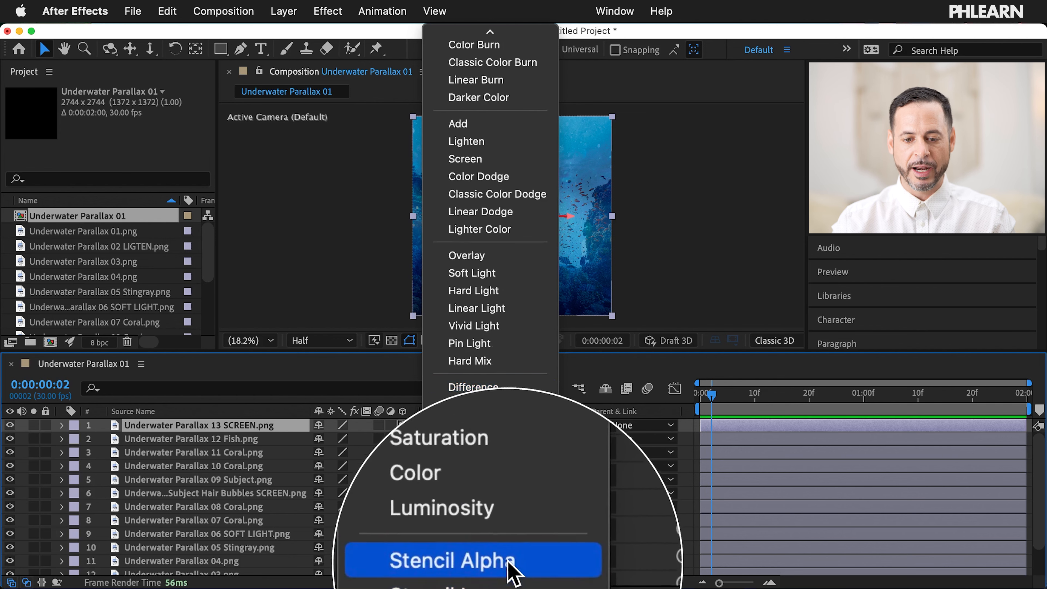
scroll(503, 553, "up", 3)
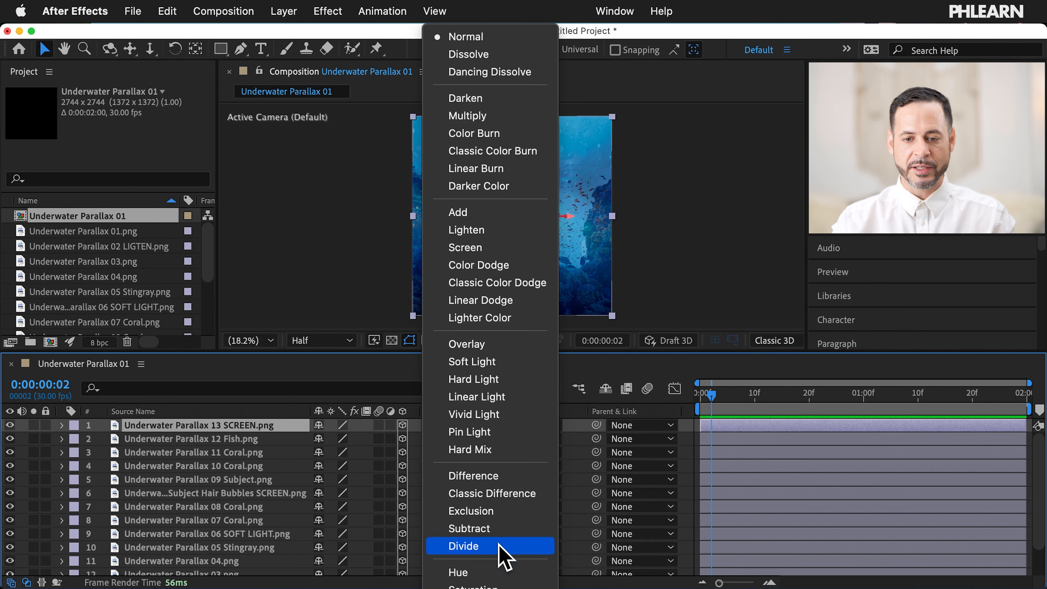
left_click(474, 247)
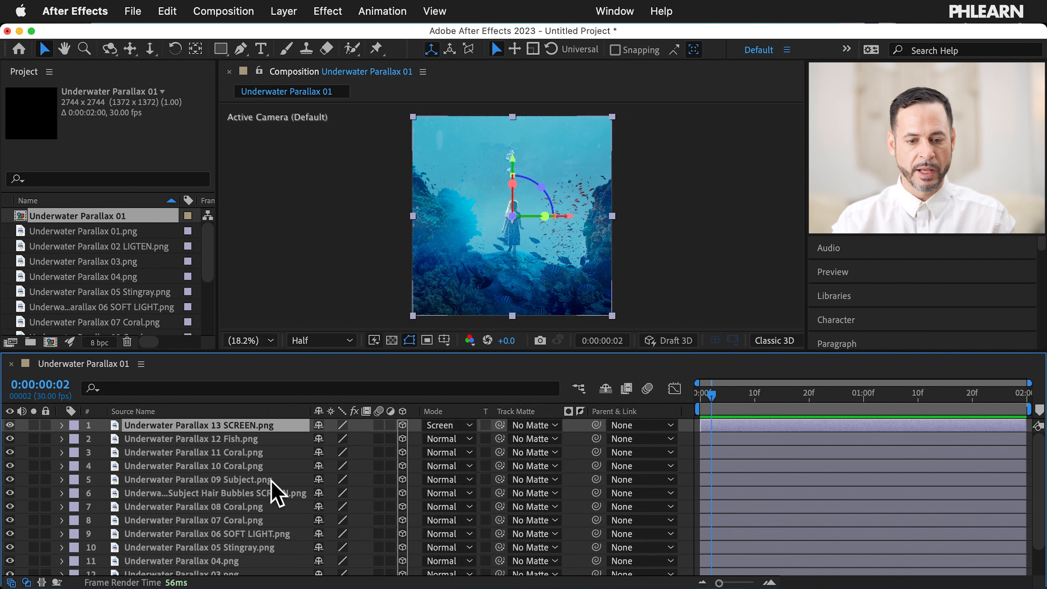
Step: Set the Hair Bubbles layer's blend mode to Screen, leaving track matte unchanged
left_click(278, 493)
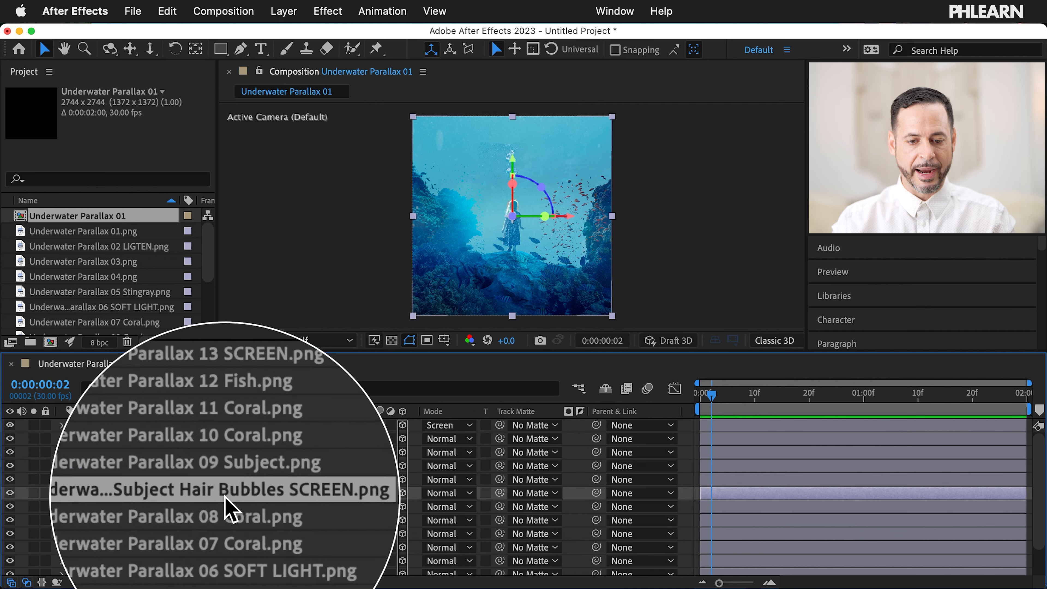
left_click(529, 493)
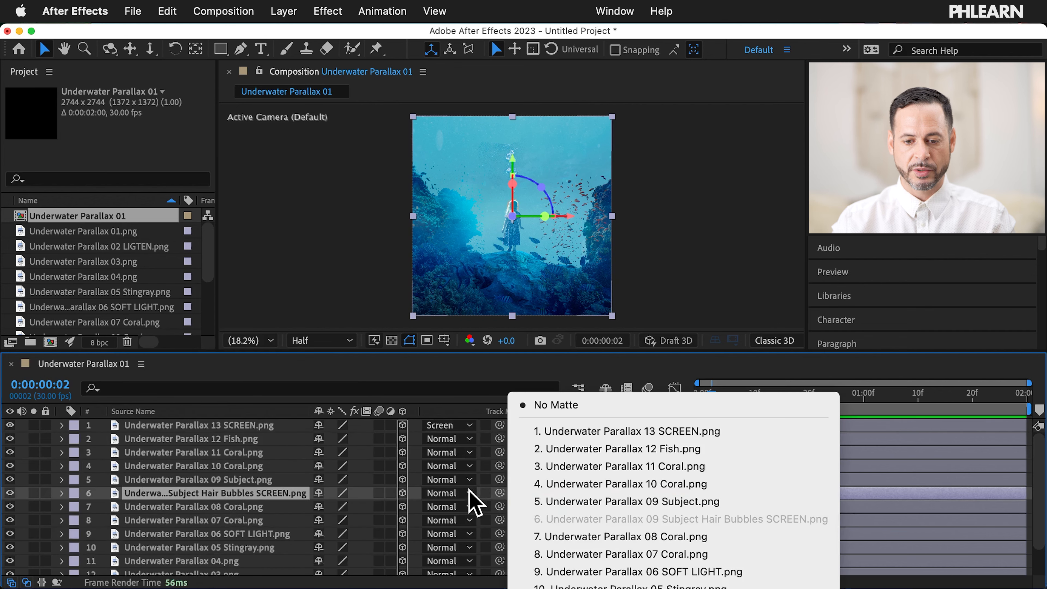
left_click(466, 497)
left_click(456, 495)
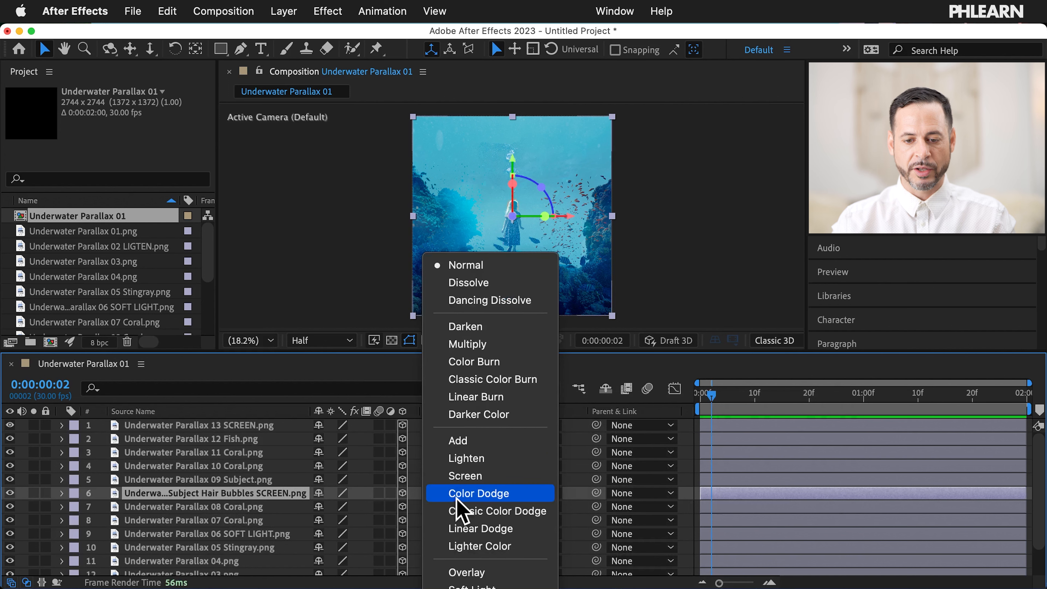
left_click(470, 479)
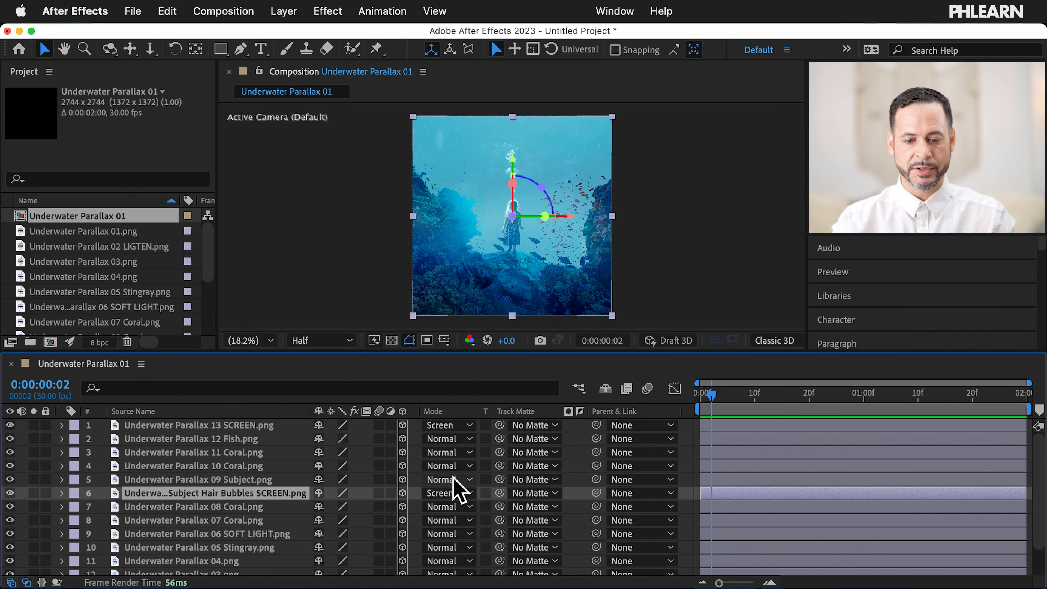
scroll(253, 480, "down", 2)
scroll(253, 480, "down", 1)
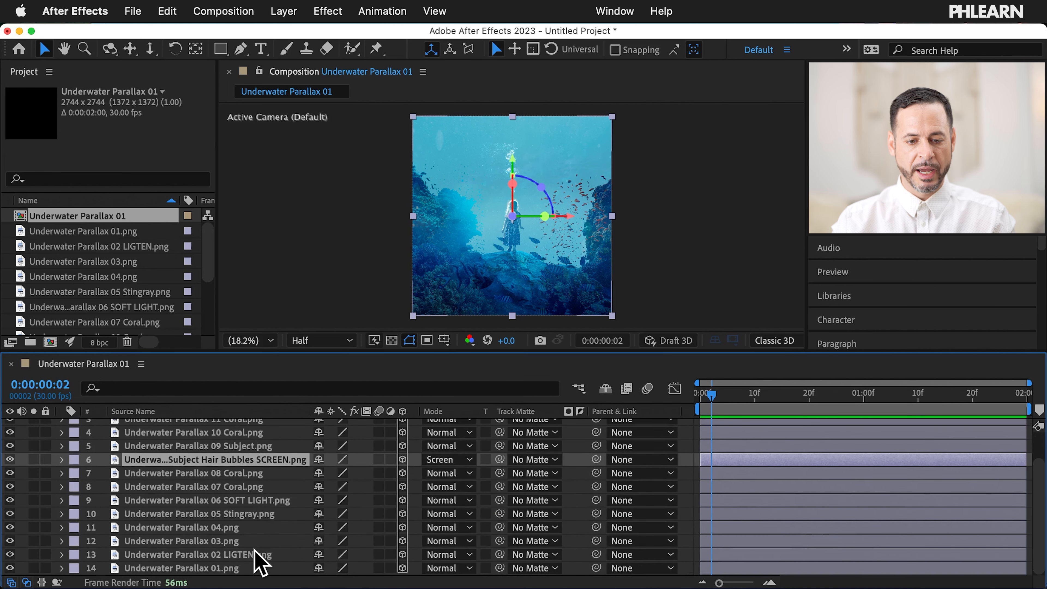
Step: Set the 06 SOFT LIGHT layer's blend mode to Soft Light
left_click(267, 499)
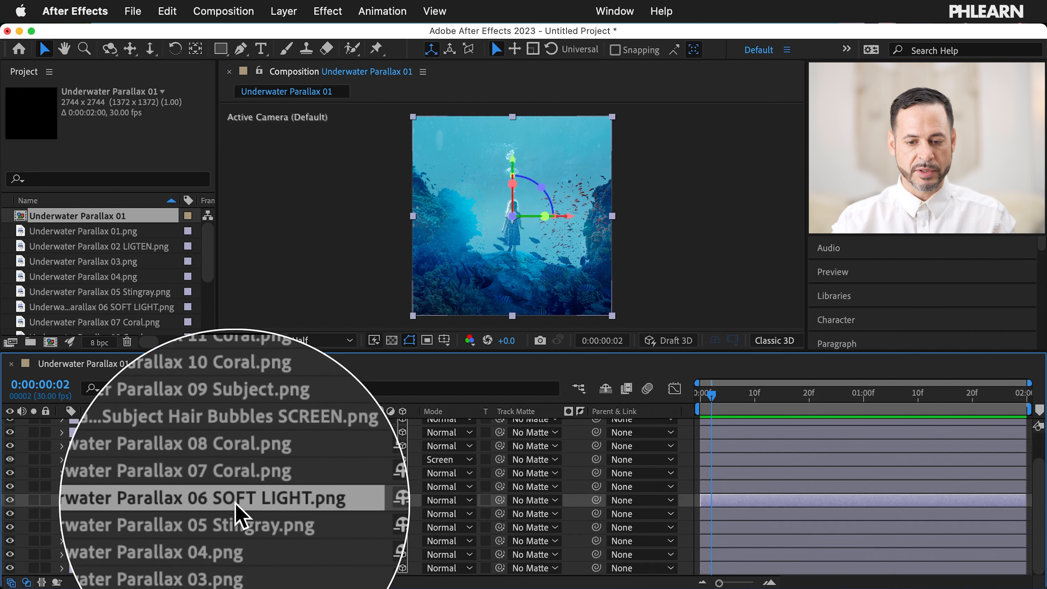
left_click(447, 500)
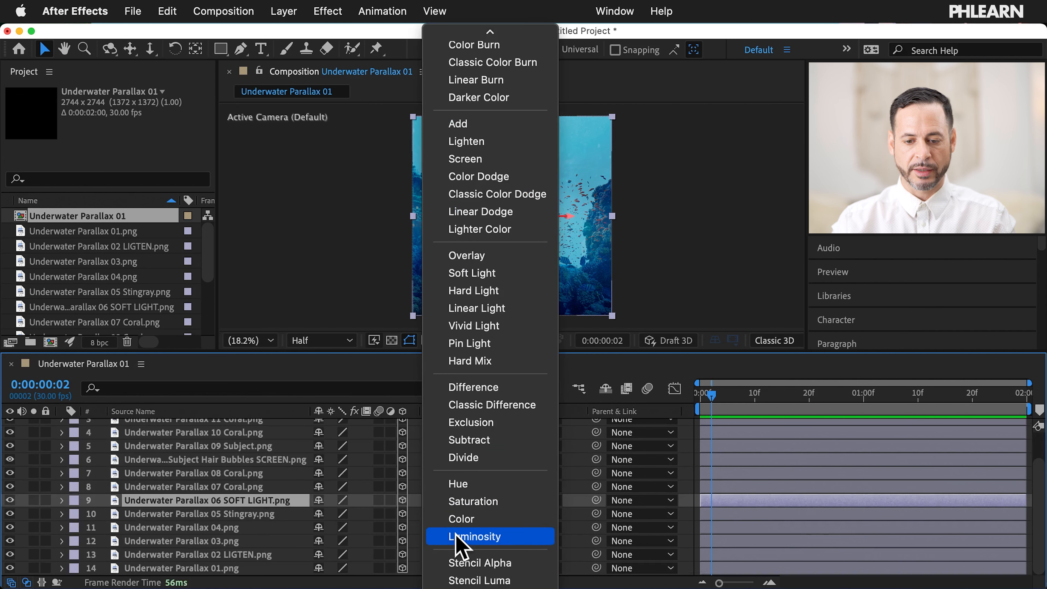
scroll(462, 536, "down", 1)
scroll(469, 371, "up", 1)
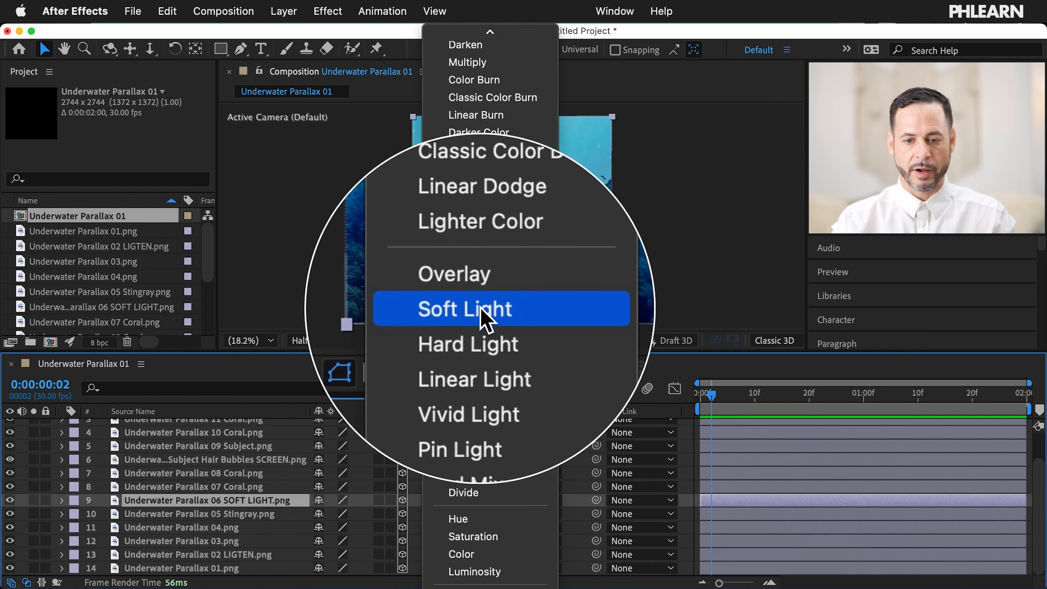
left_click(480, 308)
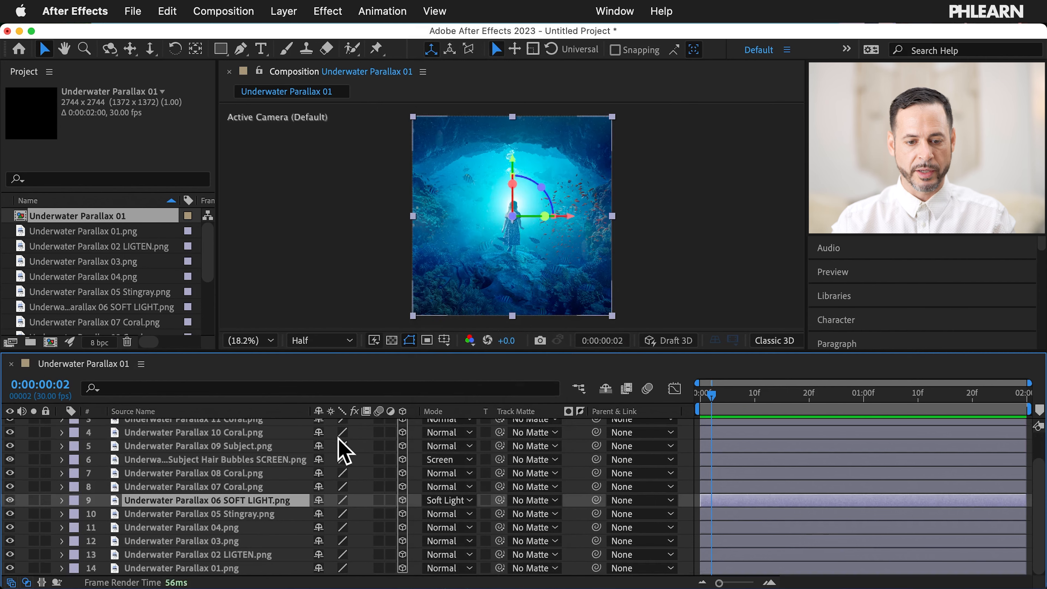
Step: Set the 02 LIGTEN layer to Lighten, enlarge the composition view, and deselect layers
left_click(241, 554)
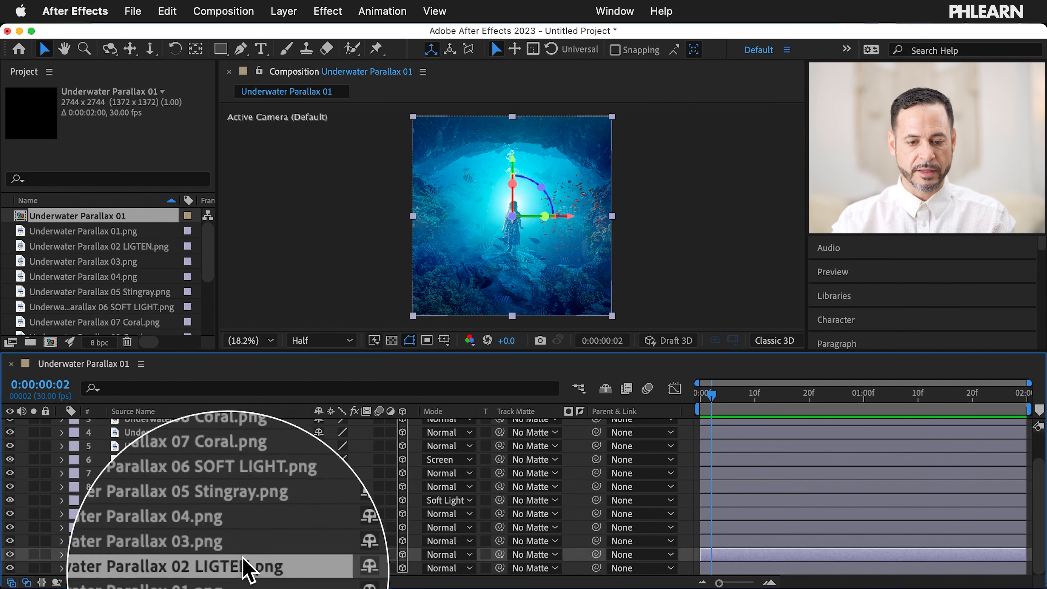
left_click(460, 555)
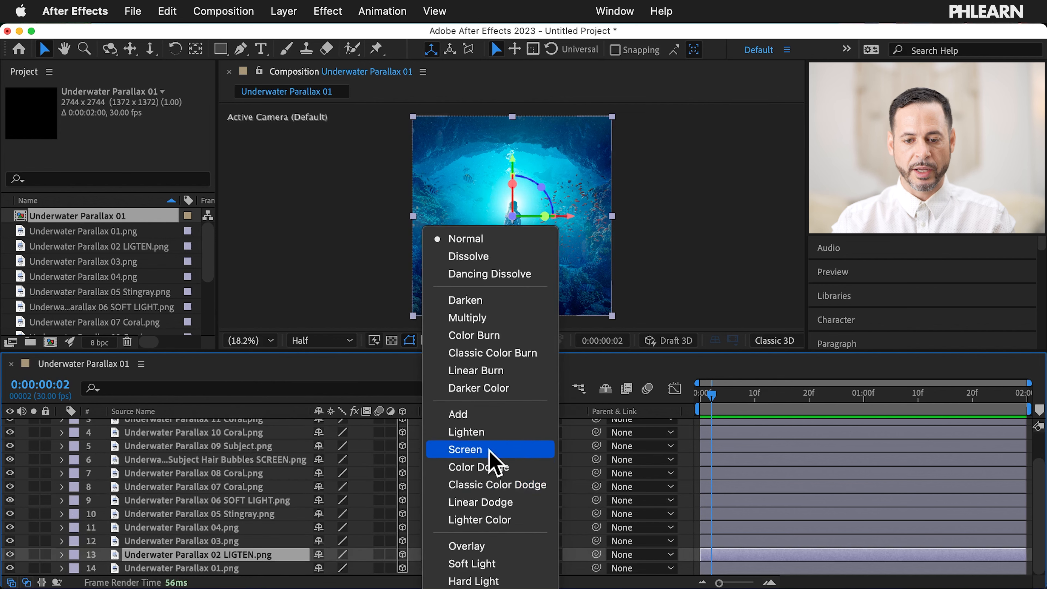
left_click(466, 431)
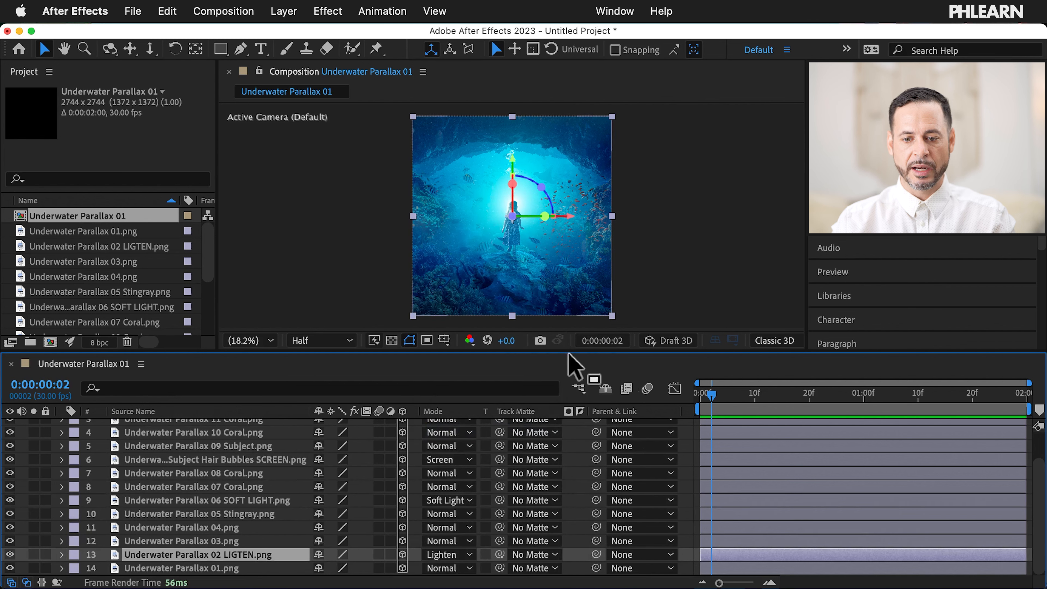
left_click_drag(569, 353, 582, 472)
left_click(721, 369)
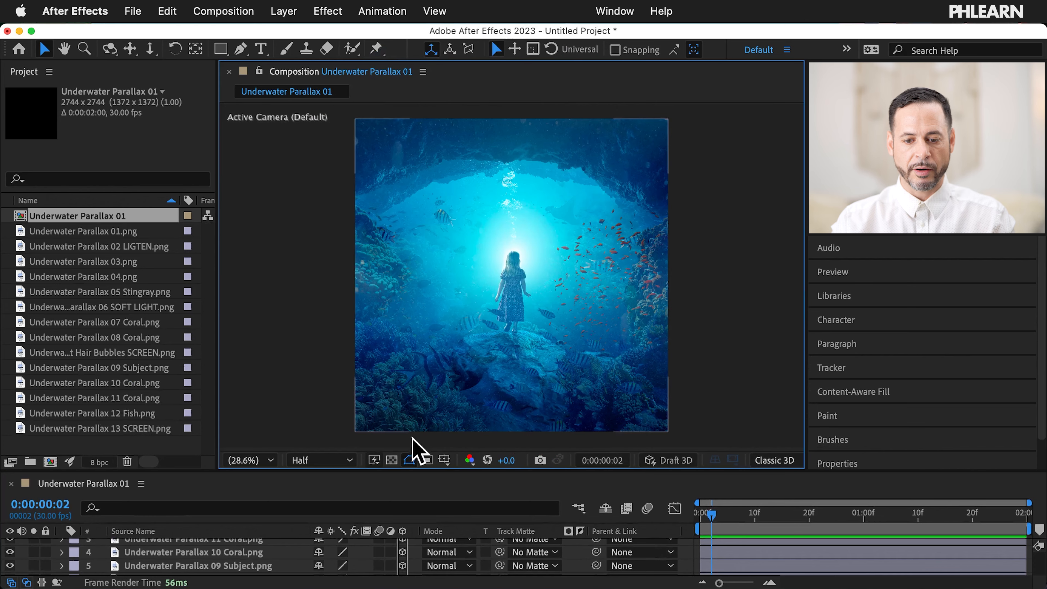
Step: Toggle the 13 SCREEN layer's visibility to compare the scene with and without it
scroll(245, 556, "up", 3)
left_click(261, 546)
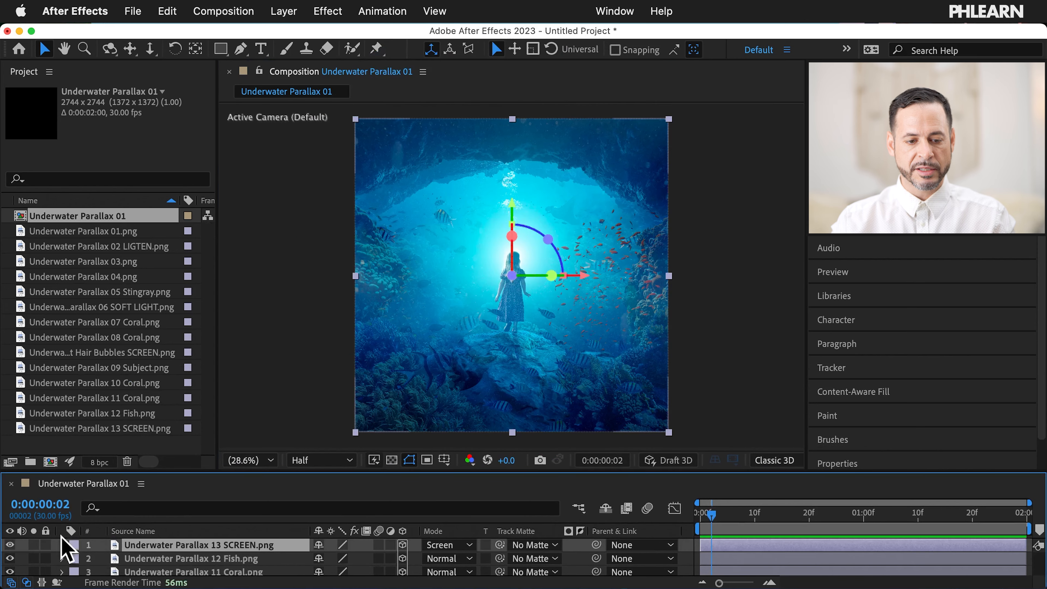
left_click(10, 545)
left_click(10, 545)
left_click(9, 545)
left_click(10, 545)
left_click(10, 545)
left_click(10, 545)
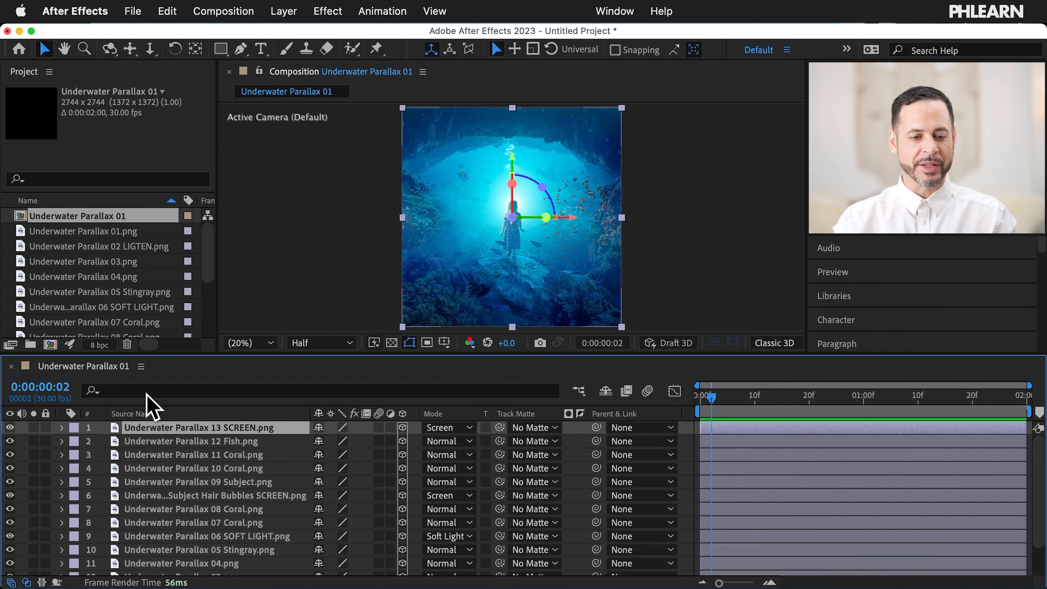
Step: Set the 13 SCREEN layer's Transform opacity to 50%
left_click(62, 428)
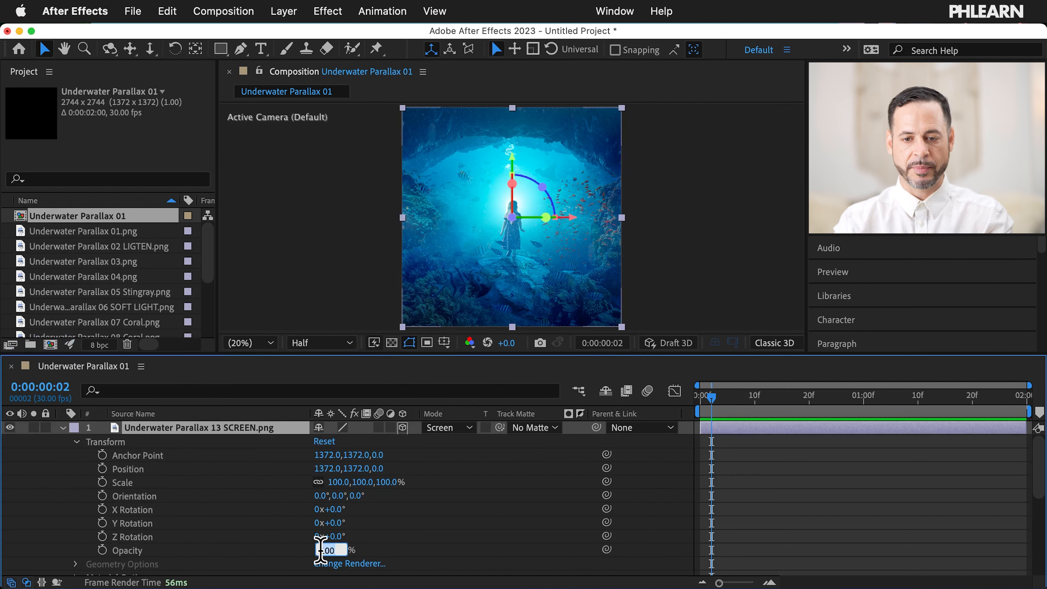
key("Return")
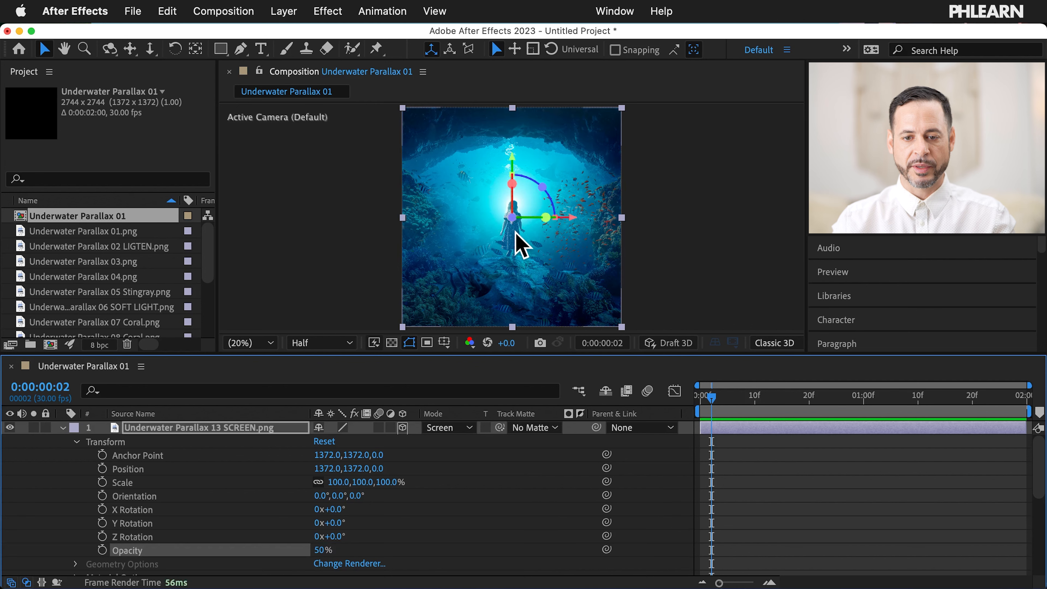
left_click(62, 427)
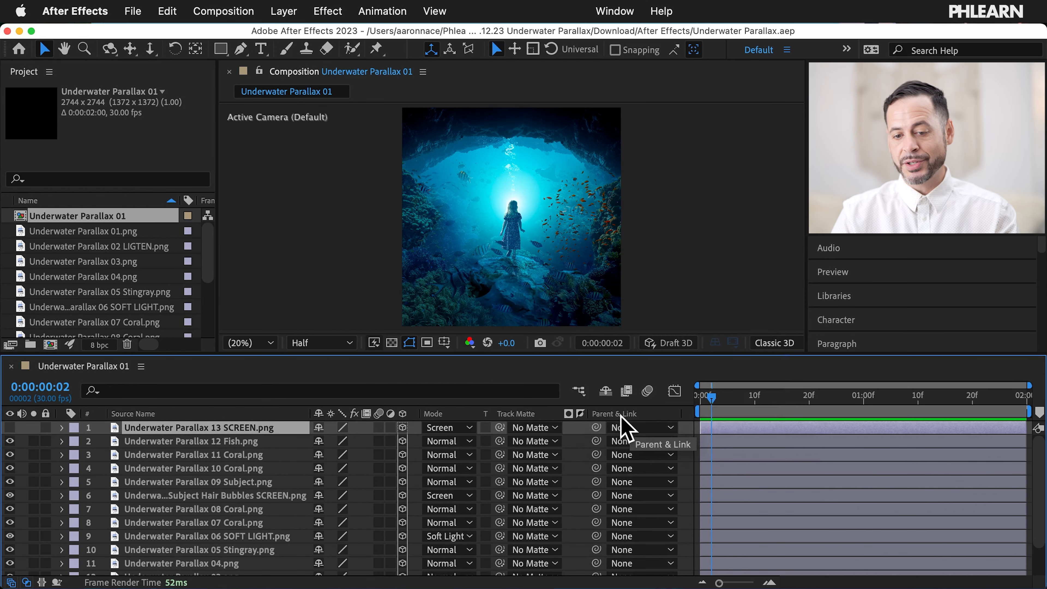
Step: Hide the Mode/Track Matte and Parent & Link columns, then drag the playhead to frame 22
right_click(451, 415)
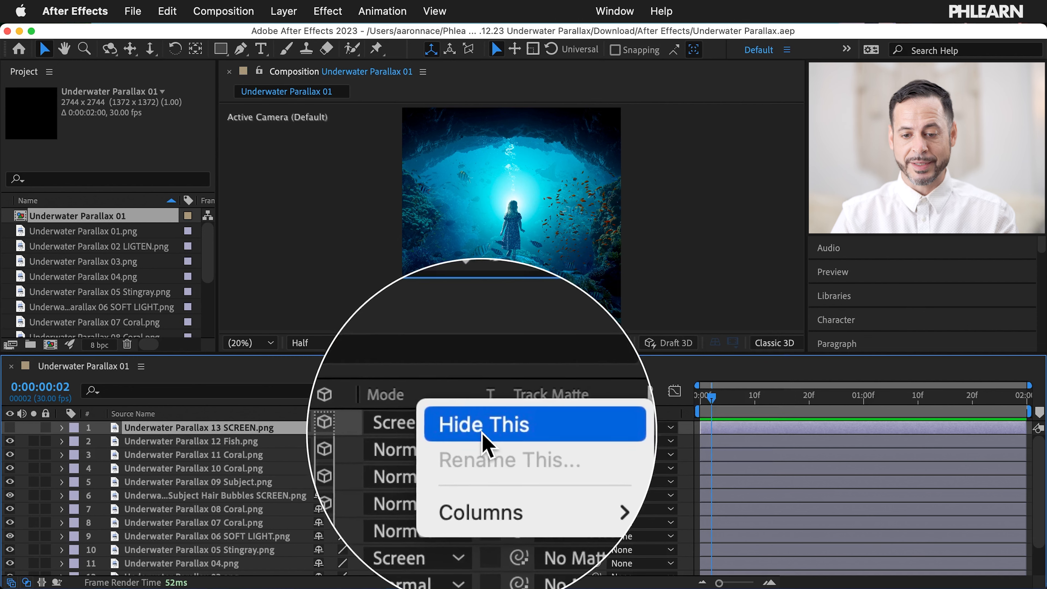
left_click(470, 430)
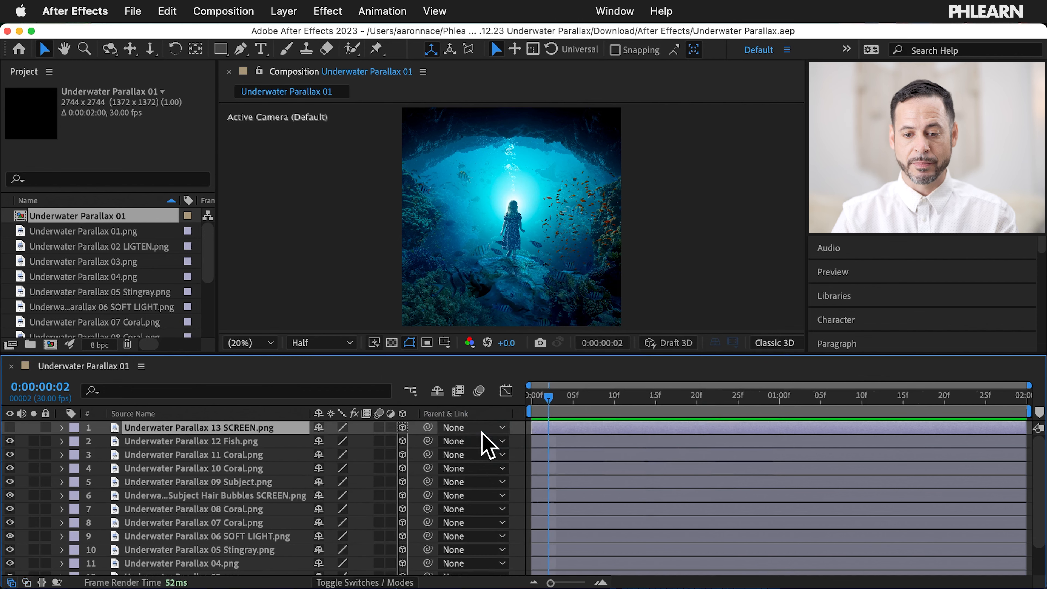
right_click(468, 414)
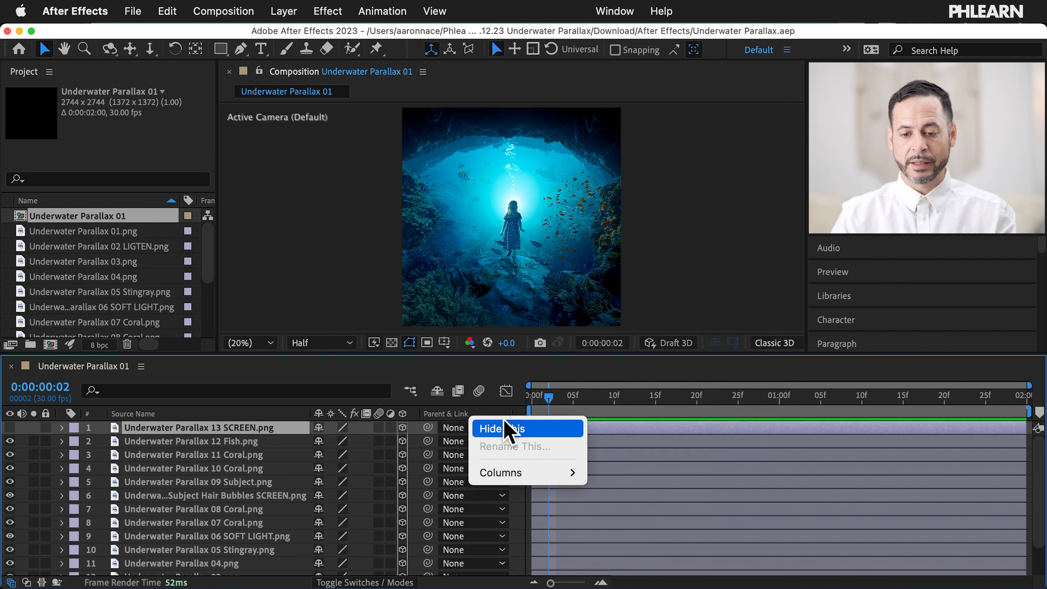
mouse_move(531, 475)
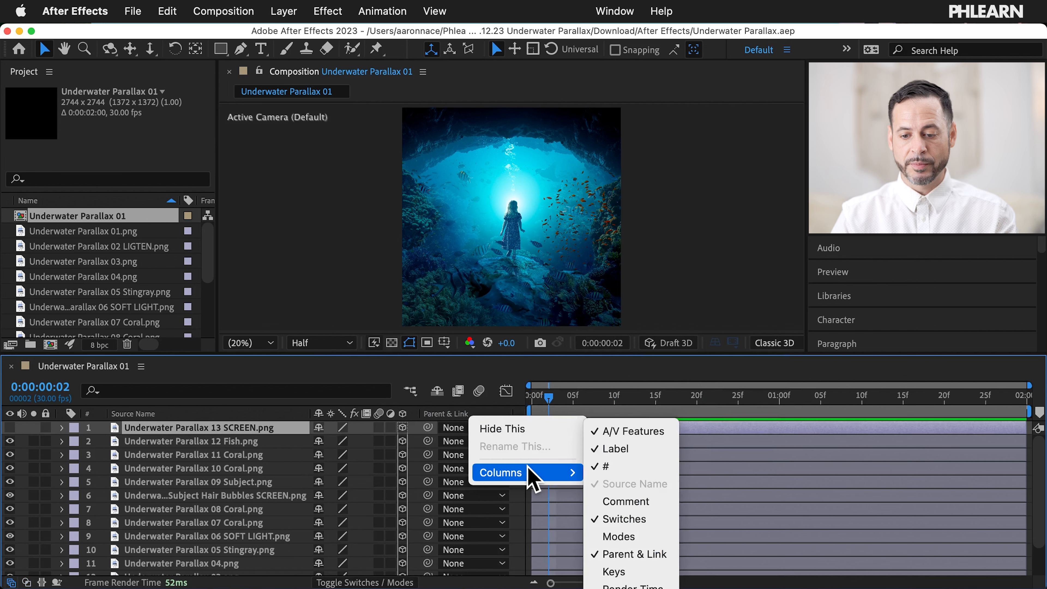
left_click(635, 554)
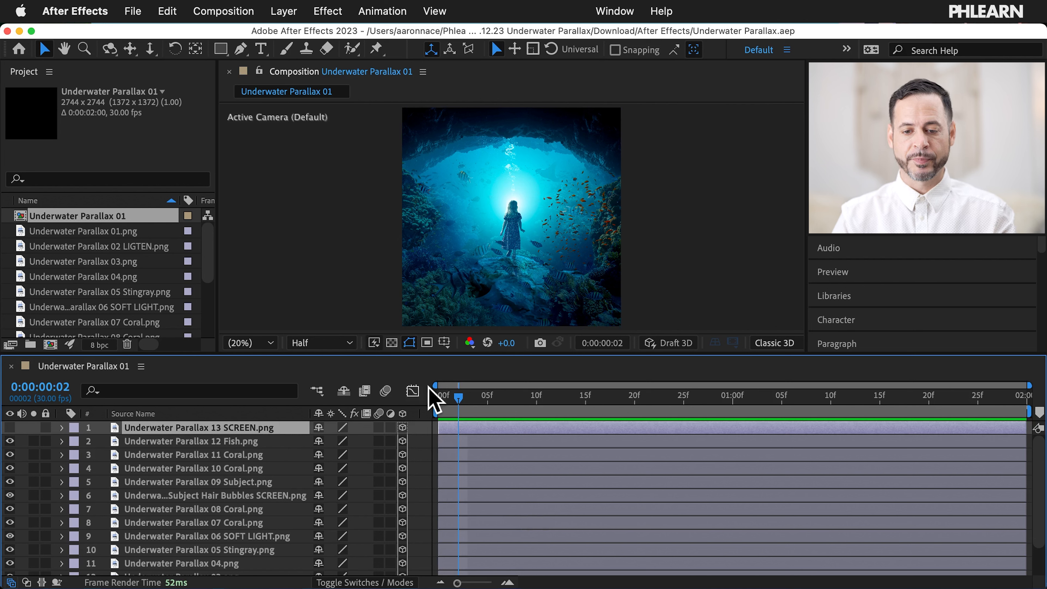
left_click_drag(437, 396, 654, 396)
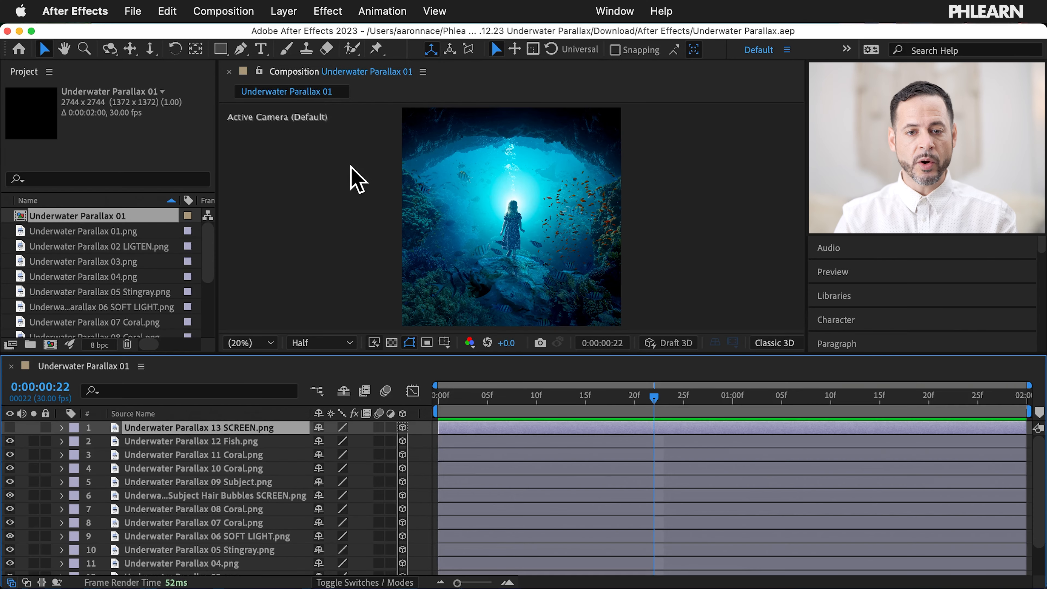
Step: Add a new Two-Node camera layer, Camera 1, with an 80 mm focal length via Layer > New > Camera
left_click(291, 17)
mouse_move(297, 40)
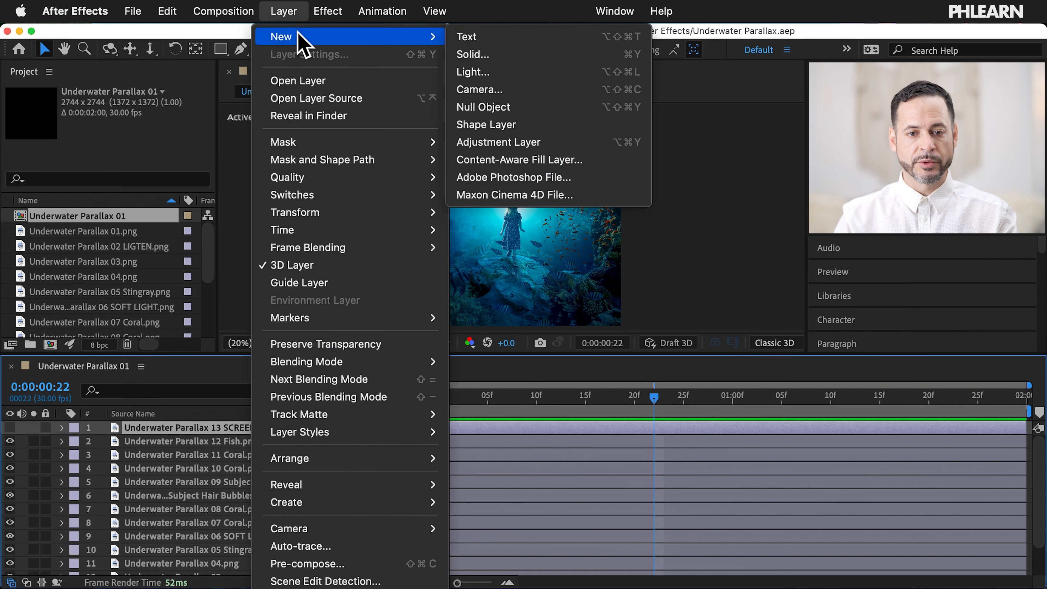
left_click(511, 90)
left_click_drag(529, 225, 375, 95)
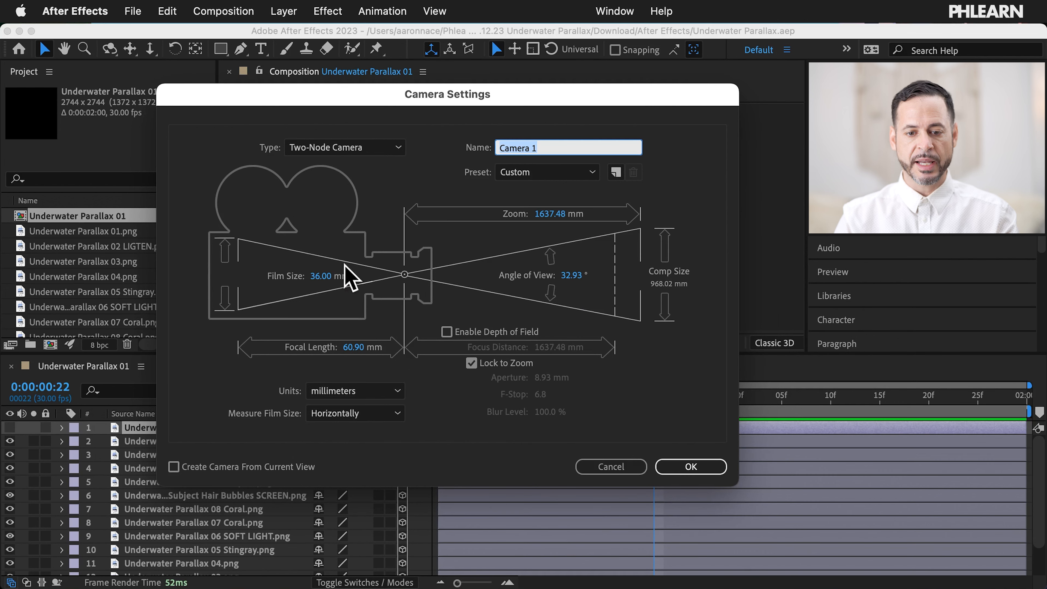
left_click(354, 351)
type("80")
key("Return")
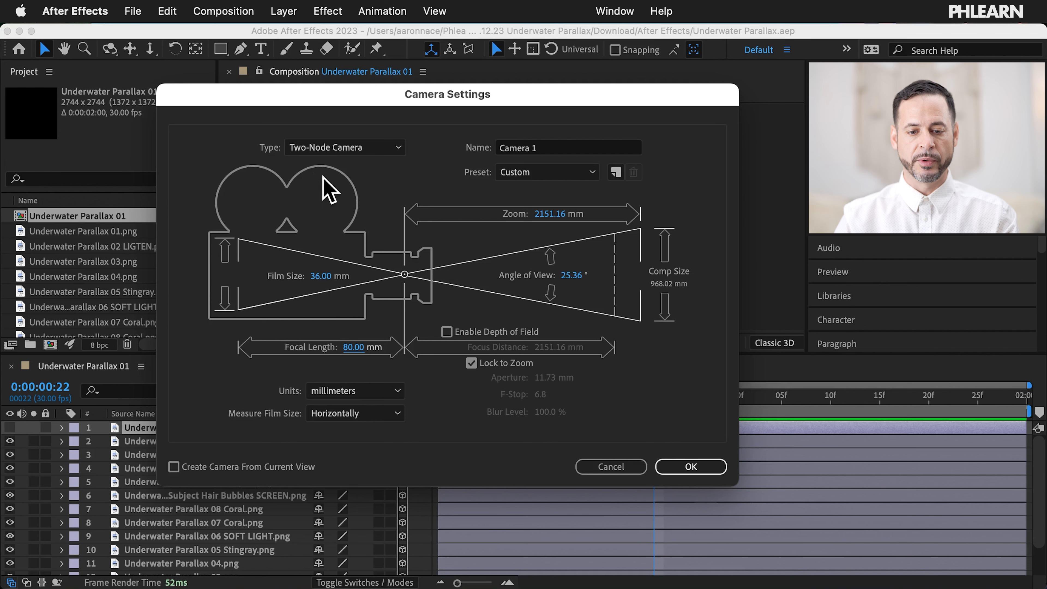
left_click(686, 465)
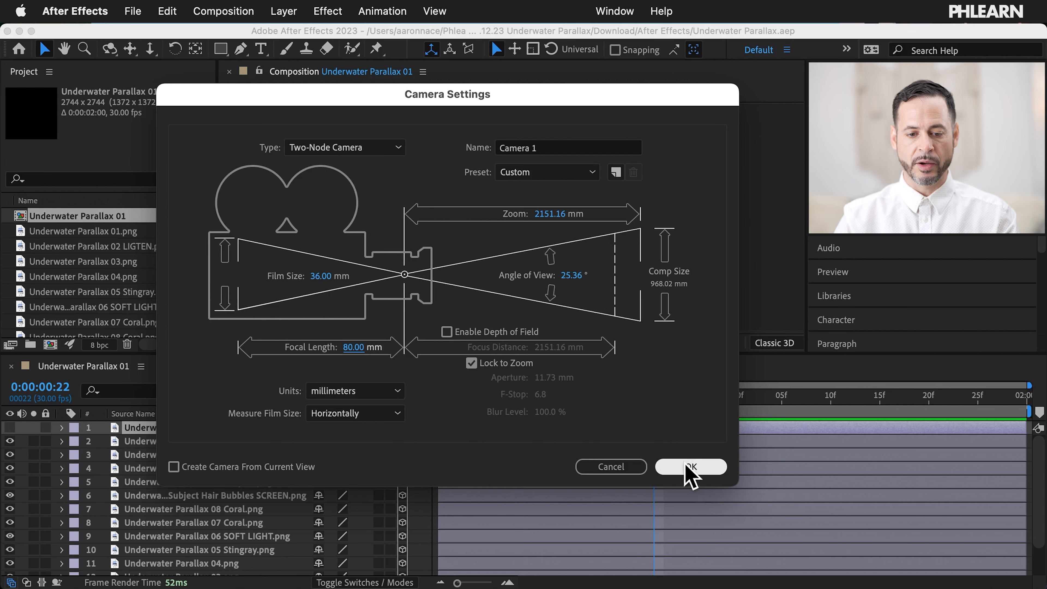
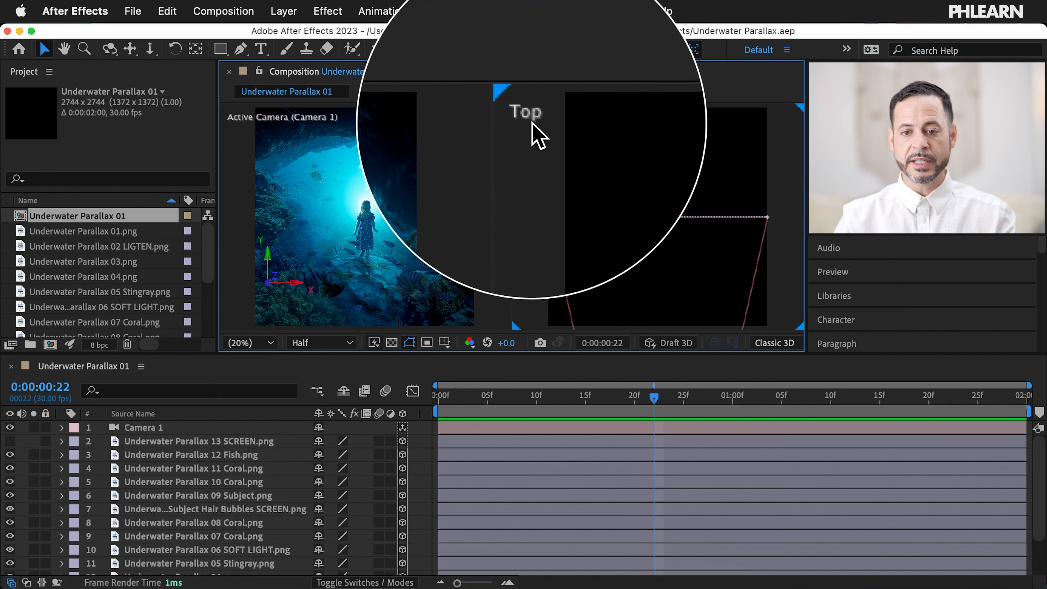
Step: Show layer names in the timeline, select Camera 1, and zoom the views to 3.1%
right_click(526, 182)
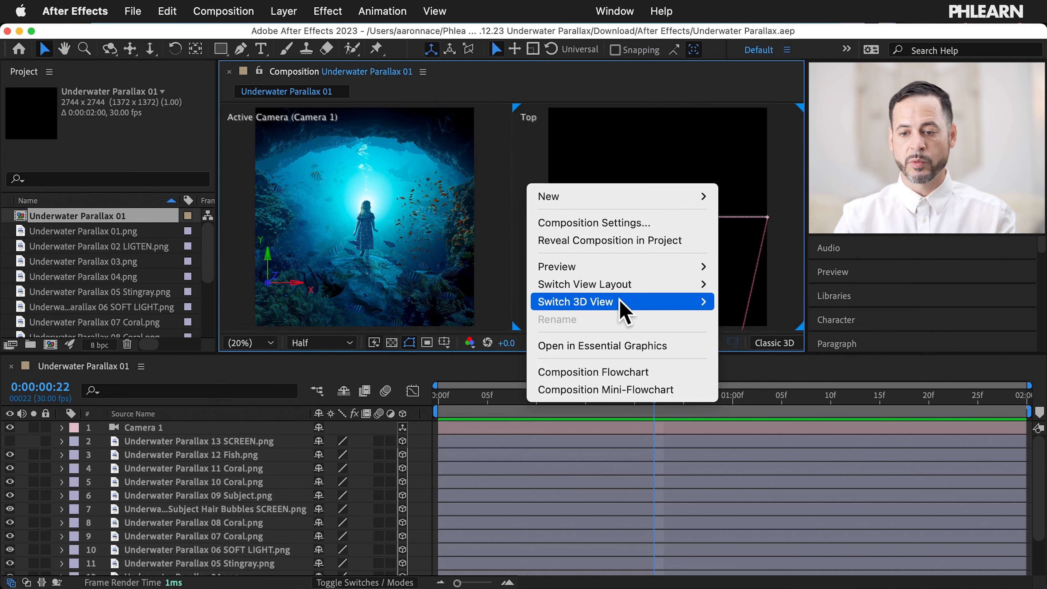
mouse_move(620, 301)
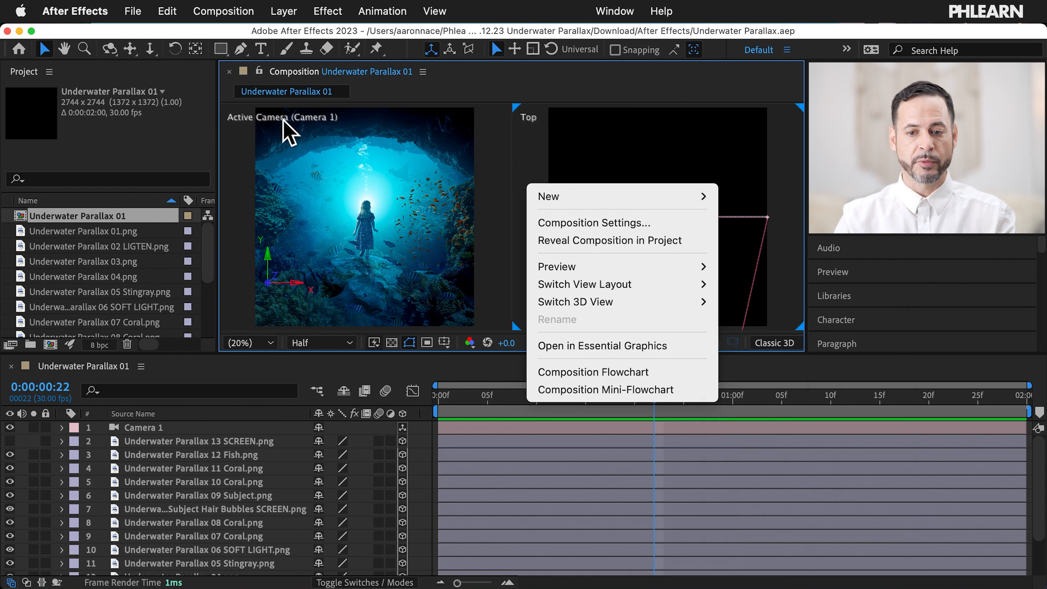
mouse_move(577, 264)
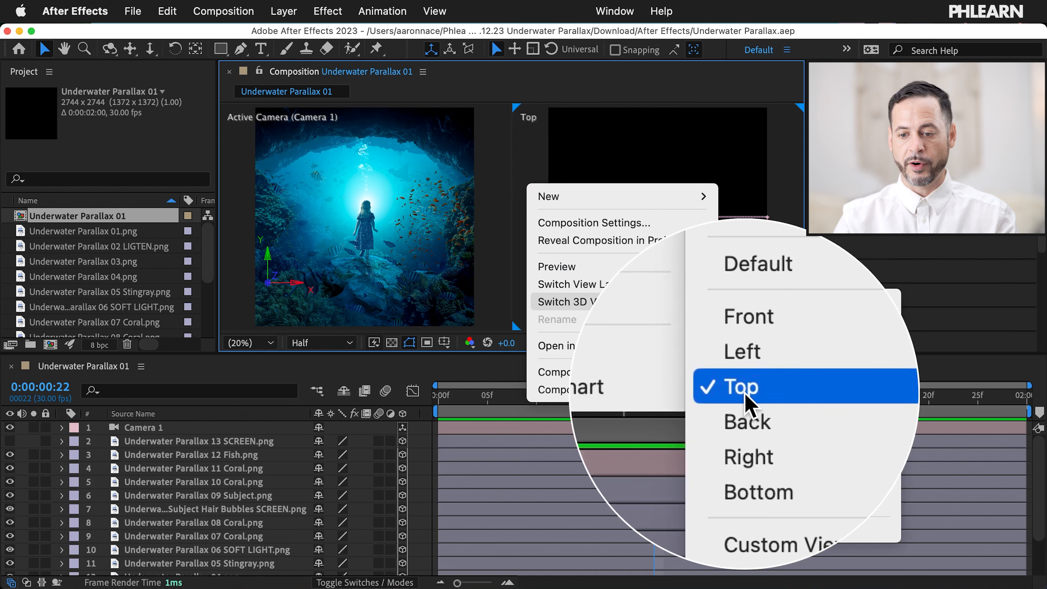
left_click(535, 173)
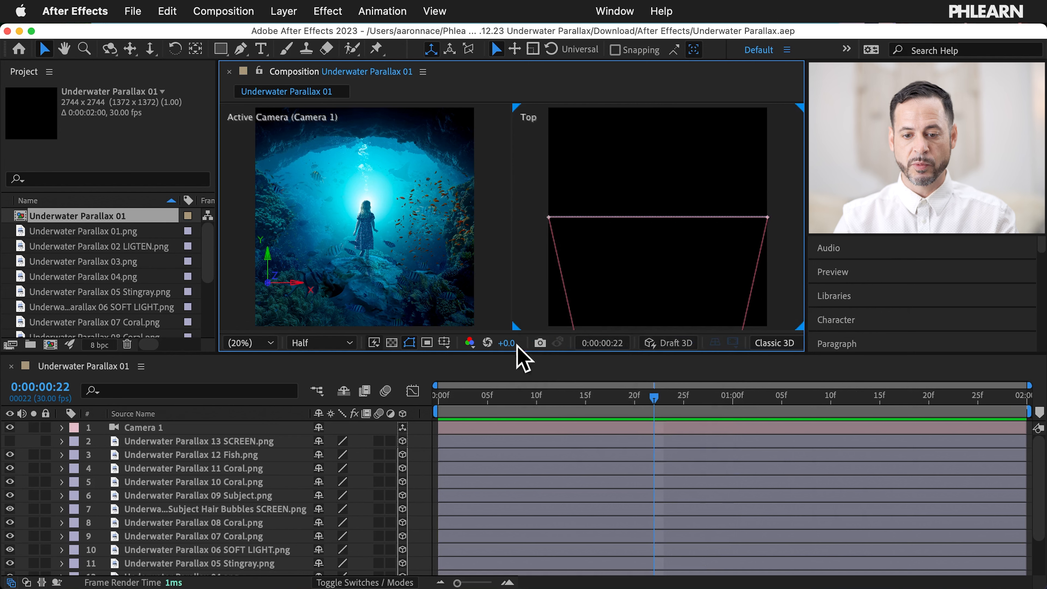
left_click(186, 417)
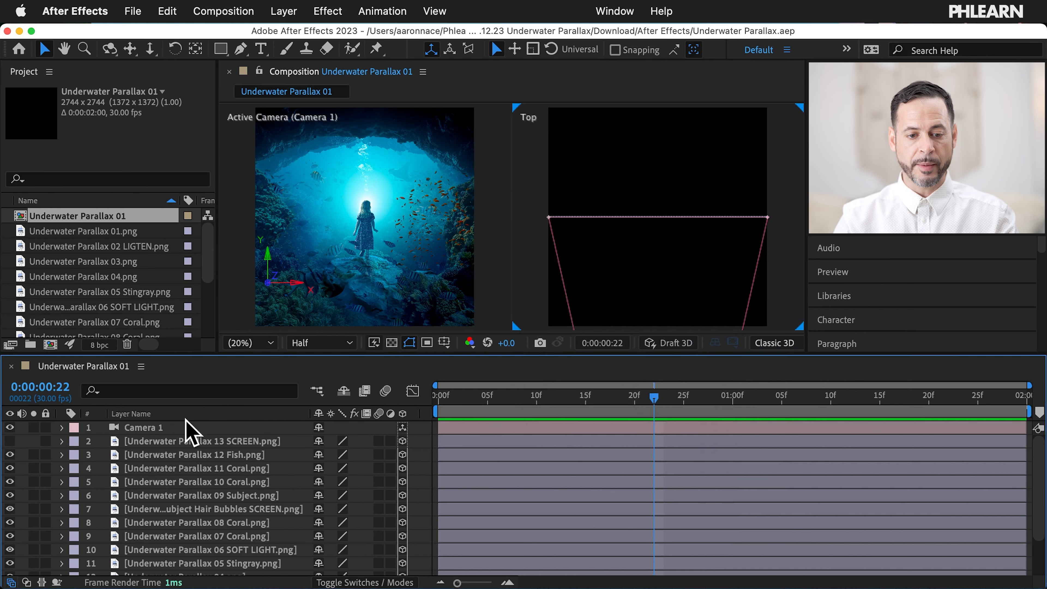
left_click(171, 429)
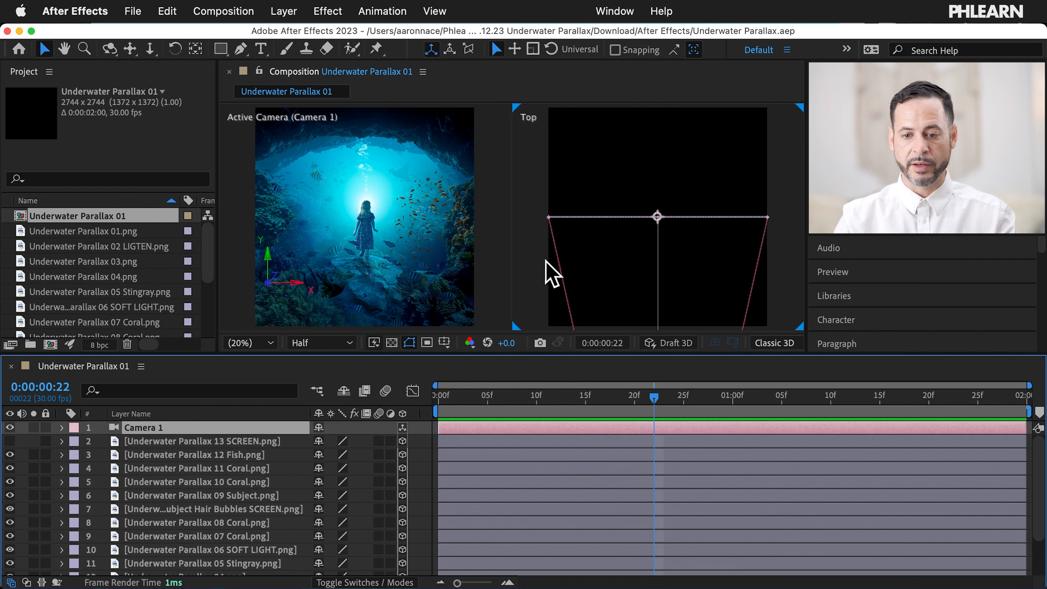
left_click(264, 344)
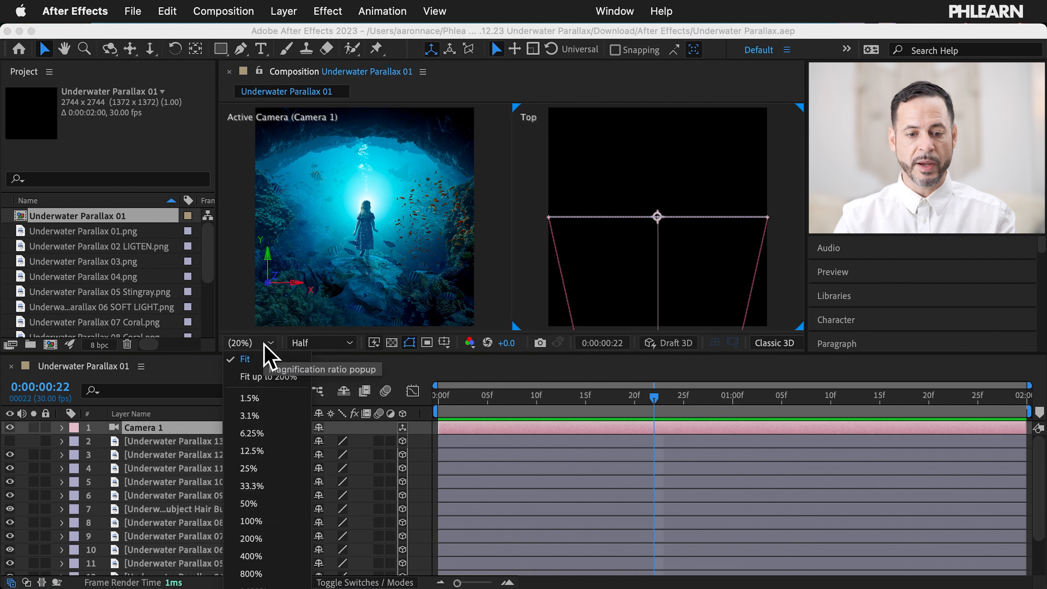
left_click(267, 415)
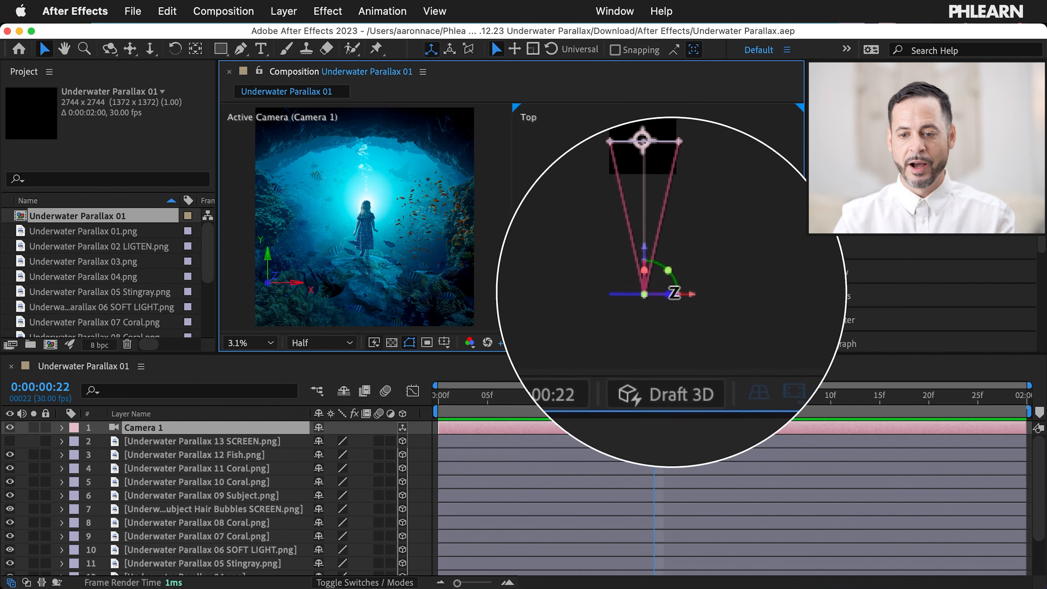
Step: In the Top view, slide Camera 1 sideways and move it along Z, ending farther back
mouse_move(680, 293)
left_mouse_down()
mouse_move(693, 293)
mouse_move(662, 294)
mouse_move(690, 293)
left_mouse_up()
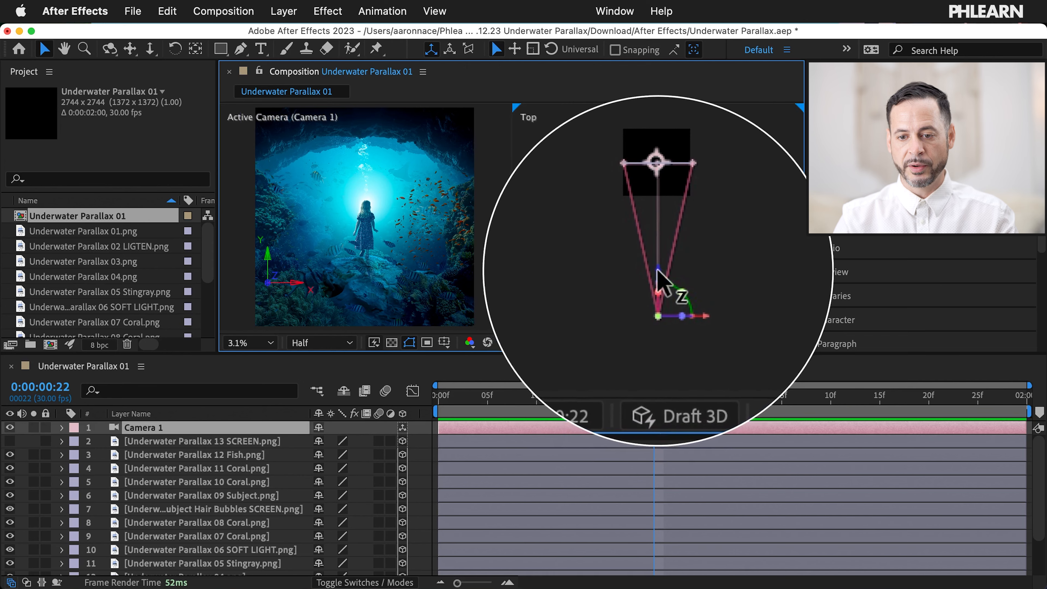
left_click_drag(658, 271, 659, 250)
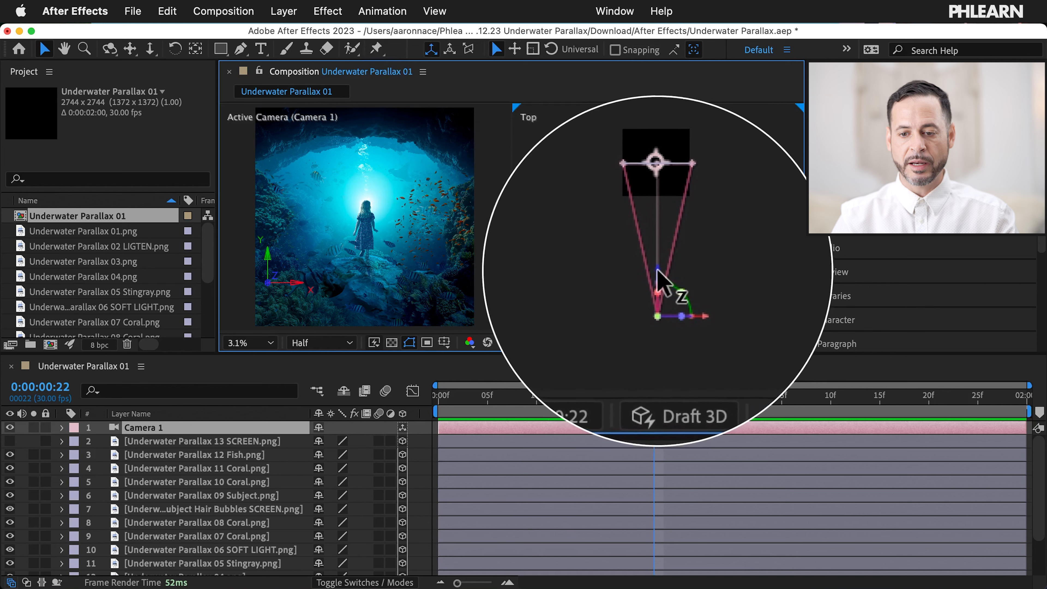
mouse_move(659, 273)
left_mouse_down()
mouse_move(657, 210)
mouse_move(659, 291)
left_mouse_up()
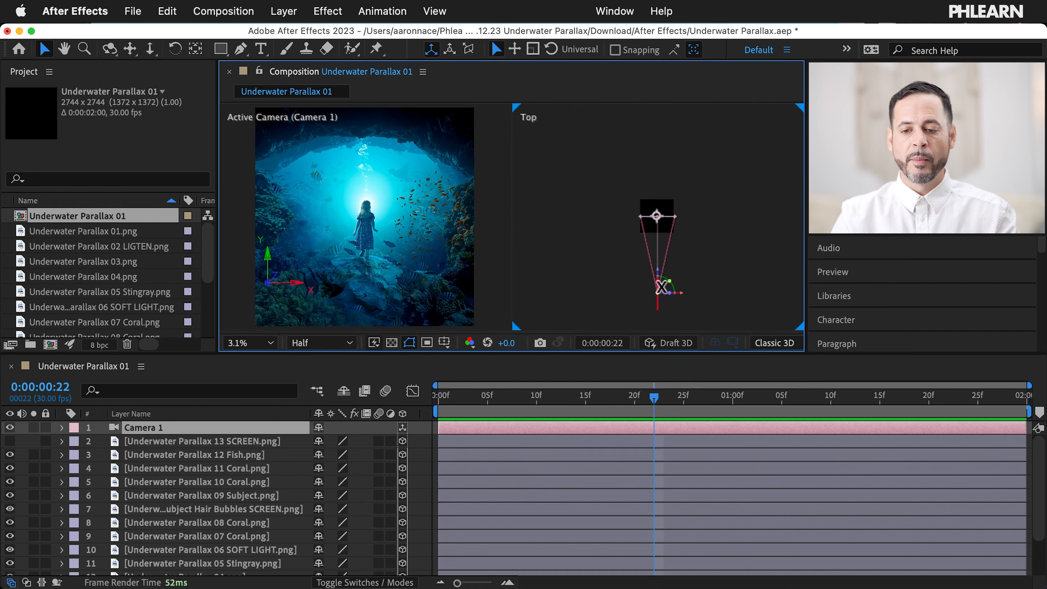
mouse_move(659, 258)
left_mouse_down()
mouse_move(661, 222)
mouse_move(654, 269)
left_mouse_up()
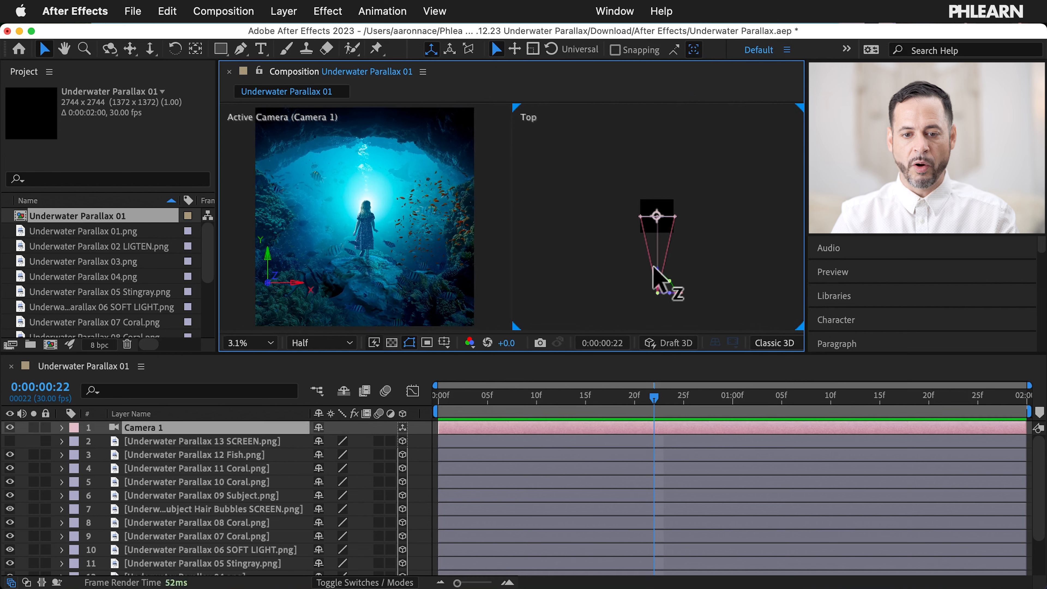
Step: Select the 13 SCREEN, 12 Fish, Coral and hair bubbles layers in turn to compare them
left_click(231, 444)
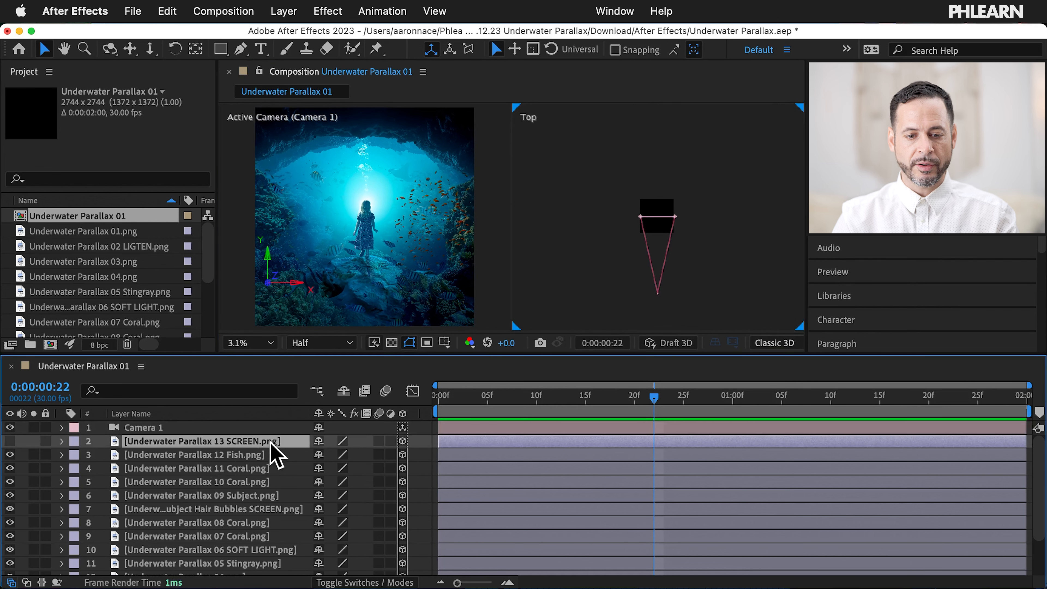
left_click(264, 455)
left_click(257, 468)
left_click(257, 455)
left_click(258, 482)
left_click(256, 510)
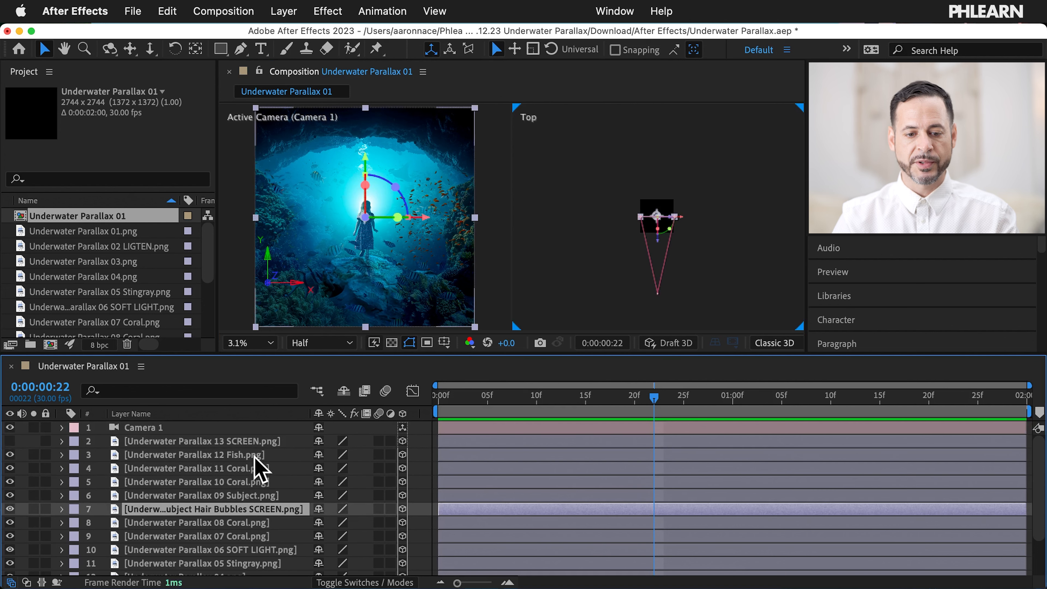
left_click(258, 441)
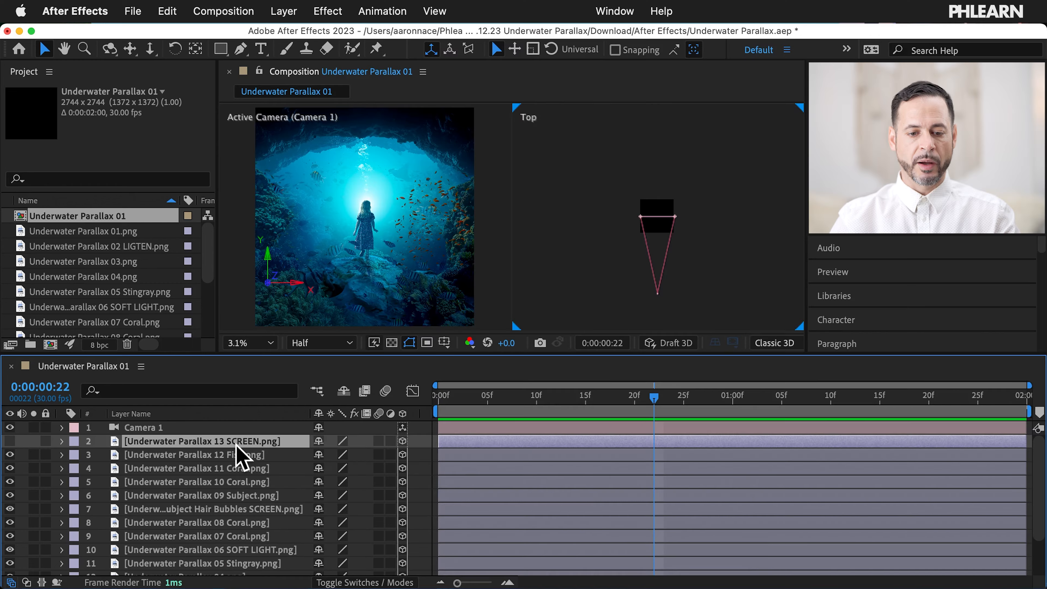
Step: Move the 12 Fish layer closer to the camera along Z and enlarge the composition viewer
left_click(259, 454)
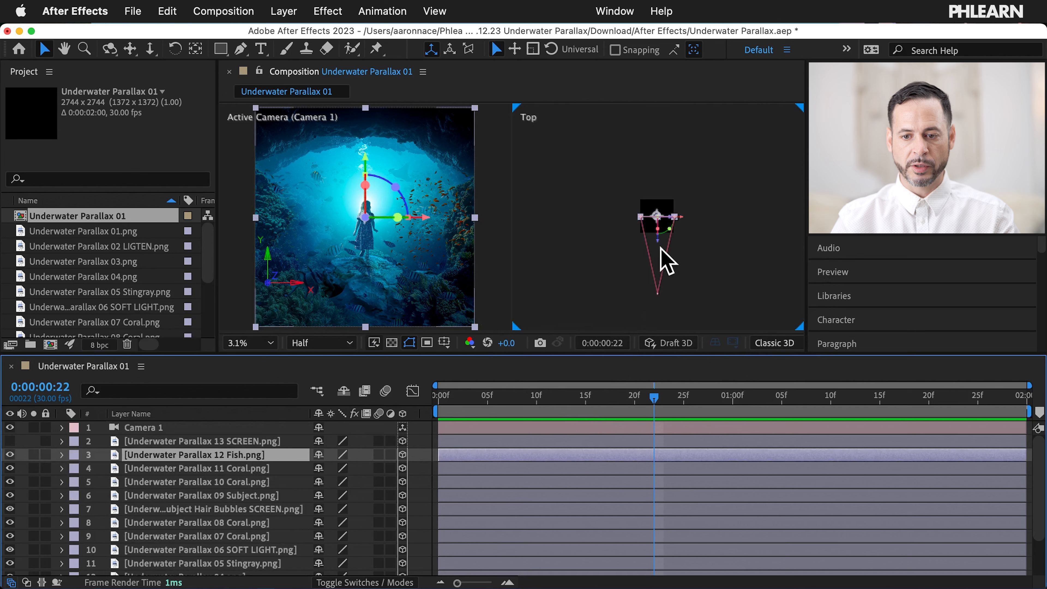
left_click_drag(656, 242, 661, 273)
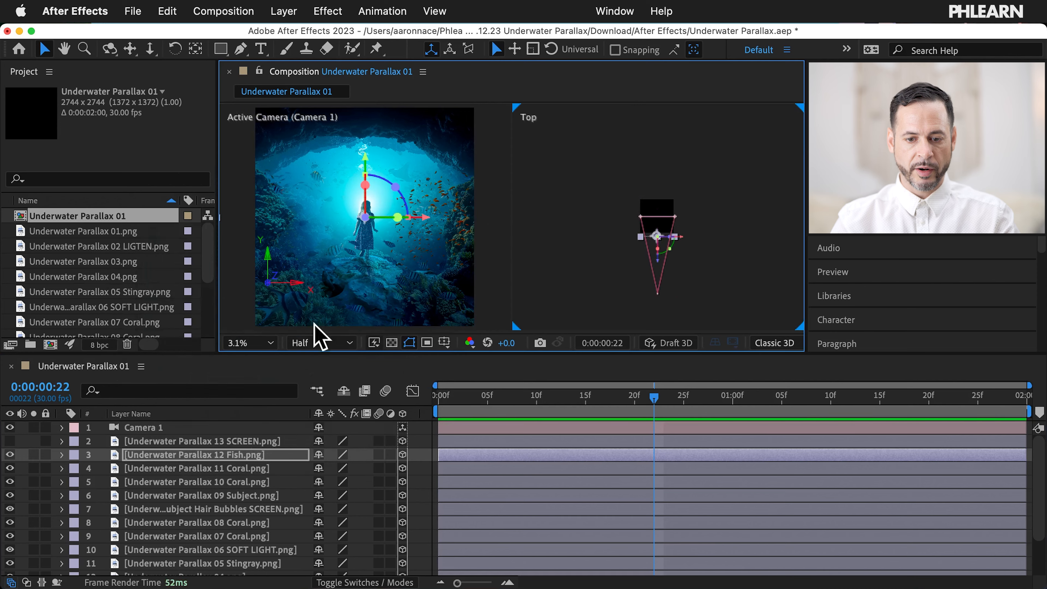
left_click_drag(467, 356, 463, 455)
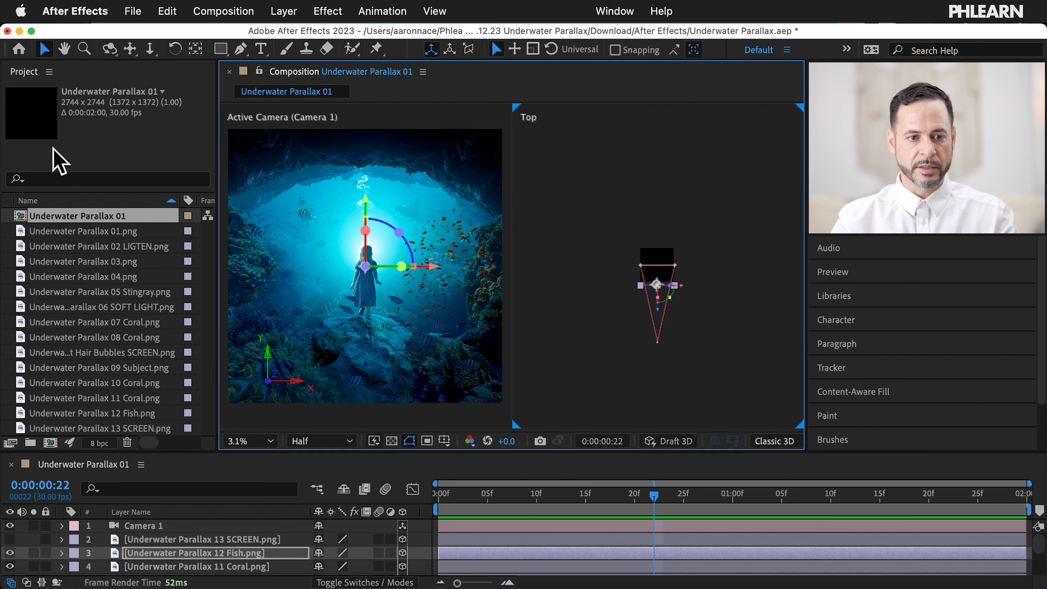
Step: Close the Project panel and set the view magnification to 6.25%
left_click(49, 72)
left_click(77, 86)
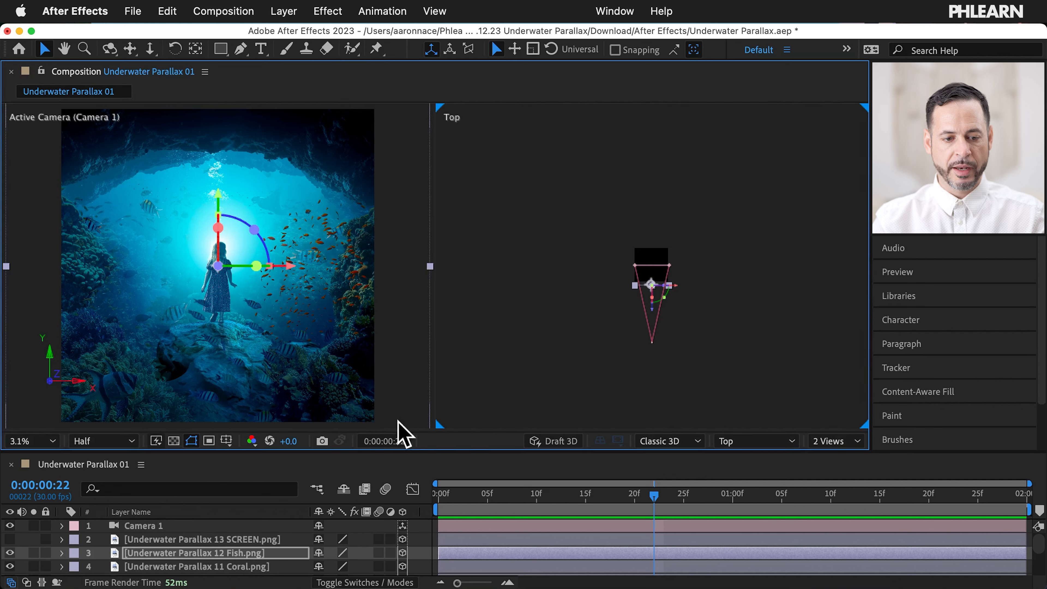
left_click(557, 375)
left_click(53, 441)
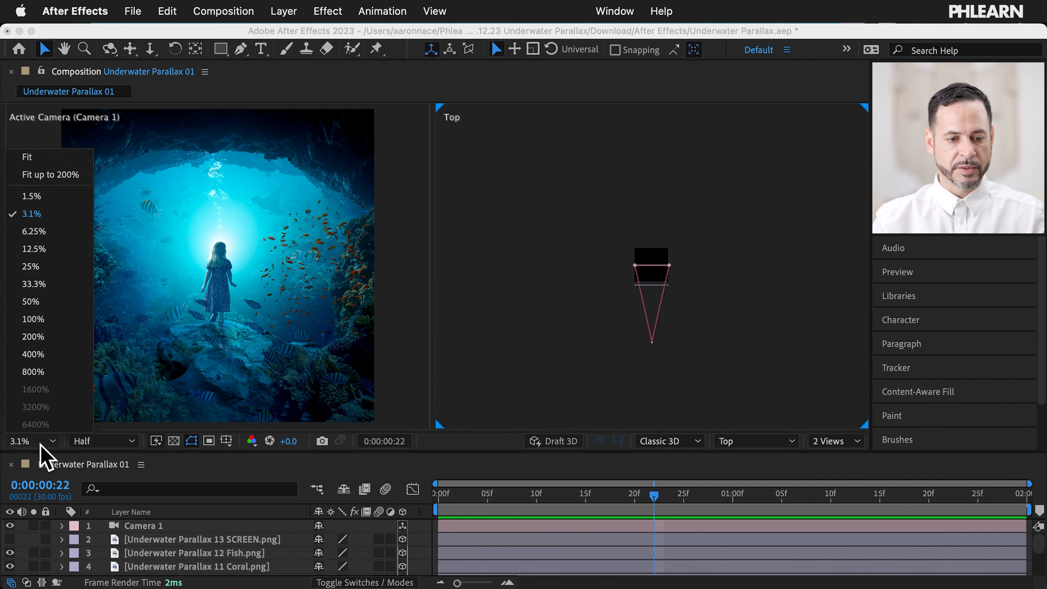
left_click(71, 229)
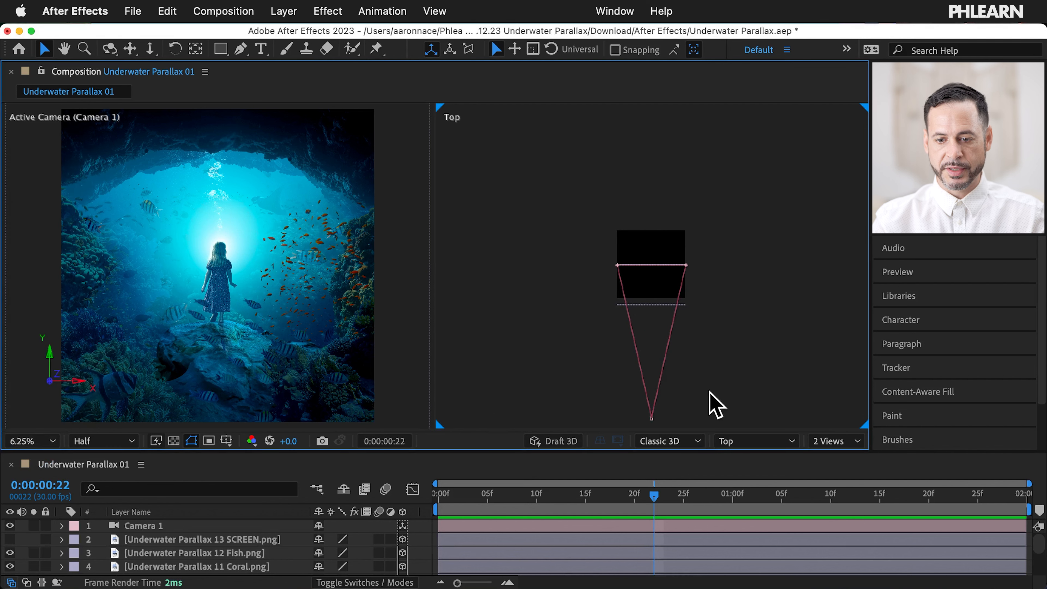
Step: Adjust the Fish layer's depth along Z, then pull Camera 1 further back from the scene
left_click(195, 553)
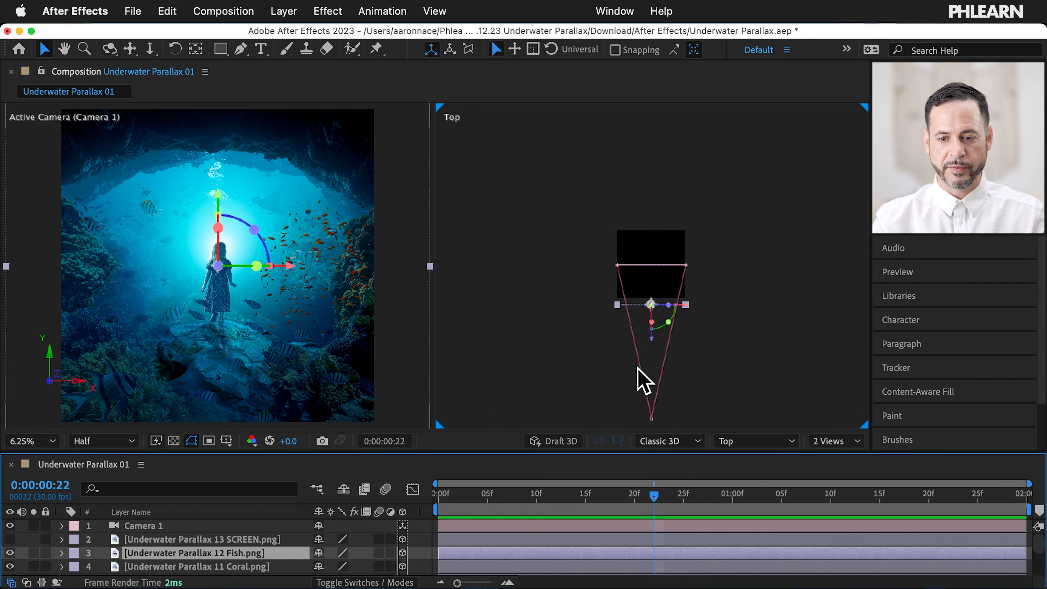
left_click_drag(651, 354, 638, 328)
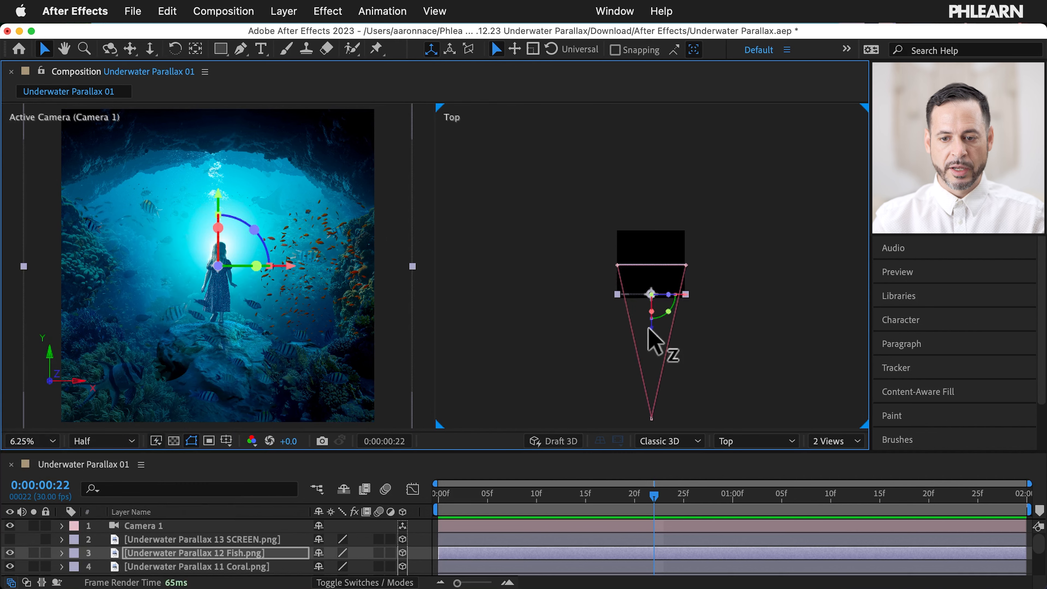
left_click_drag(650, 328, 650, 349)
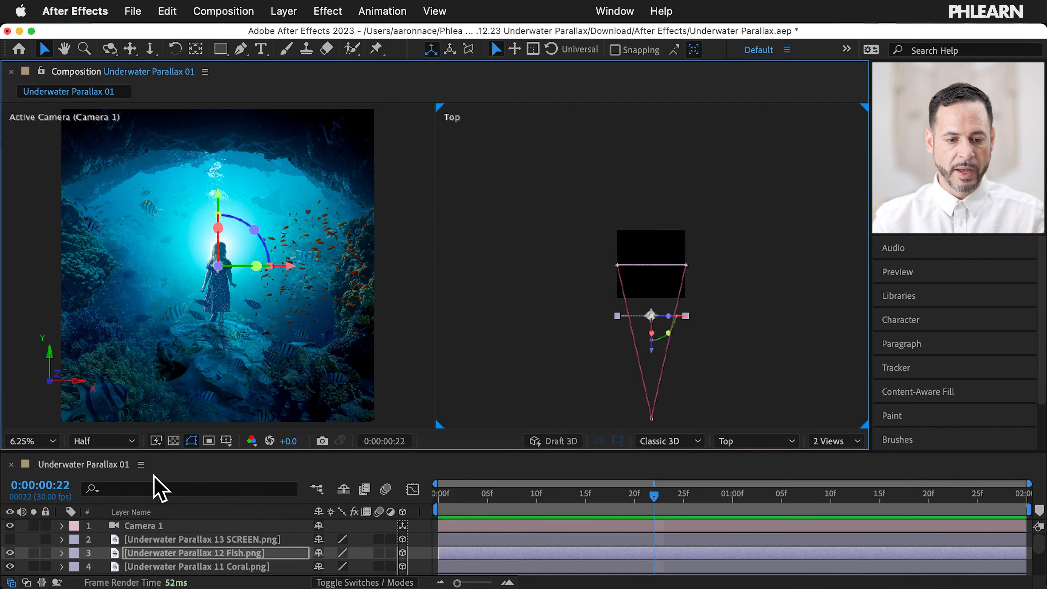
left_click(156, 526)
left_click_drag(652, 383, 645, 408)
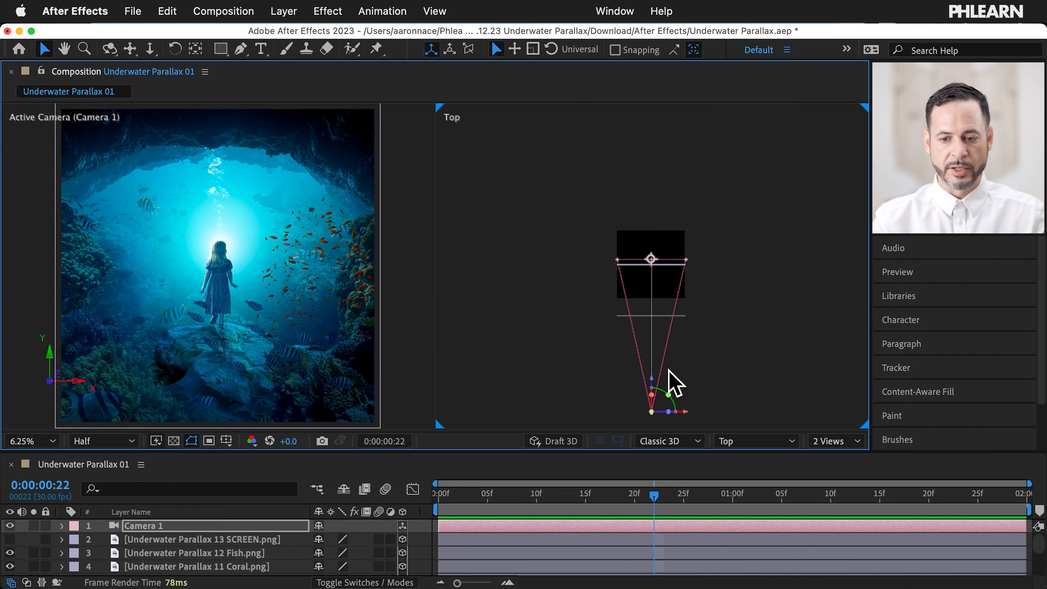
mouse_move(650, 377)
left_mouse_down()
mouse_move(661, 402)
mouse_move(647, 384)
left_mouse_up()
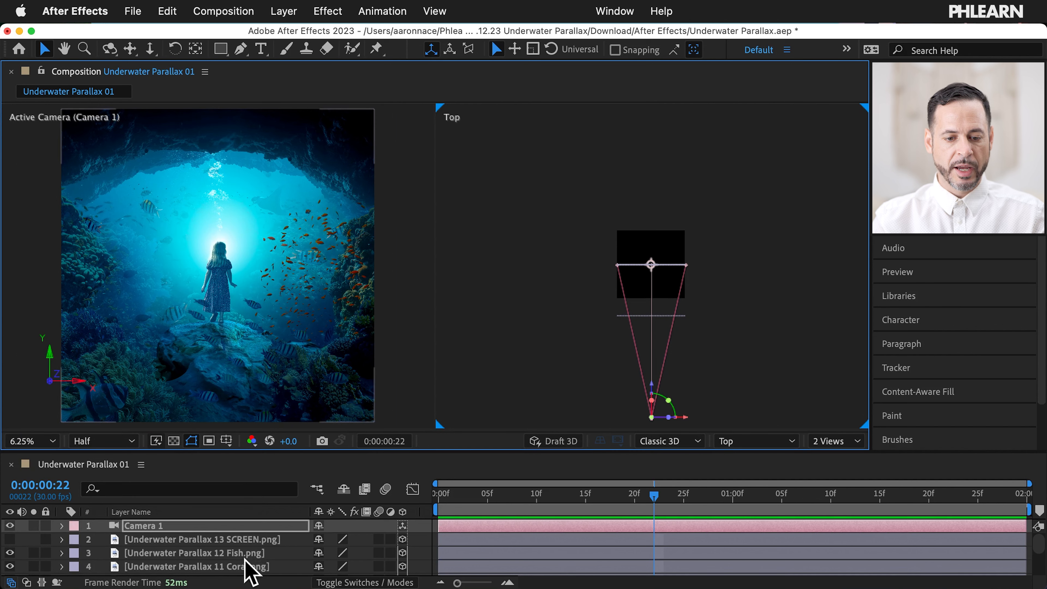
Step: Push the Underwater Parallax 01.png background far back in Z at 3.1% zoom and expand its properties
scroll(246, 557, "down", 5)
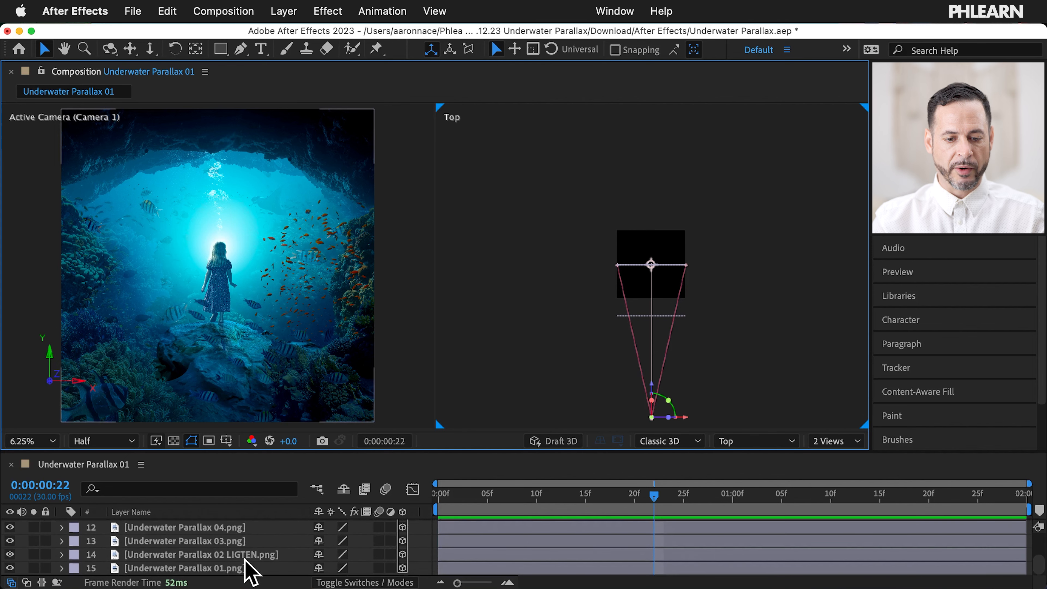
left_click(230, 568)
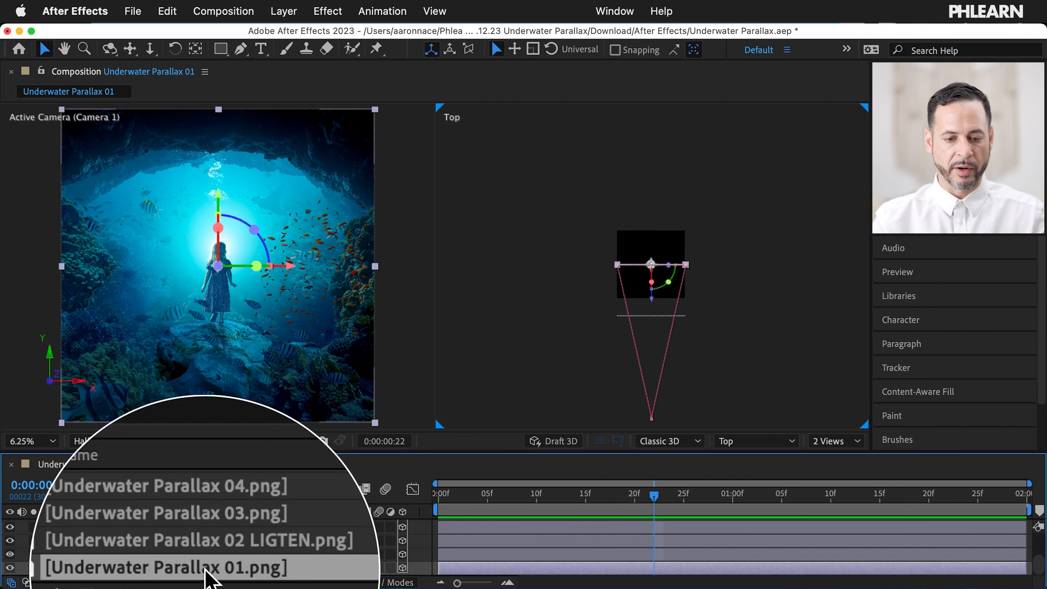
left_click_drag(655, 300, 607, 150)
left_click(45, 449)
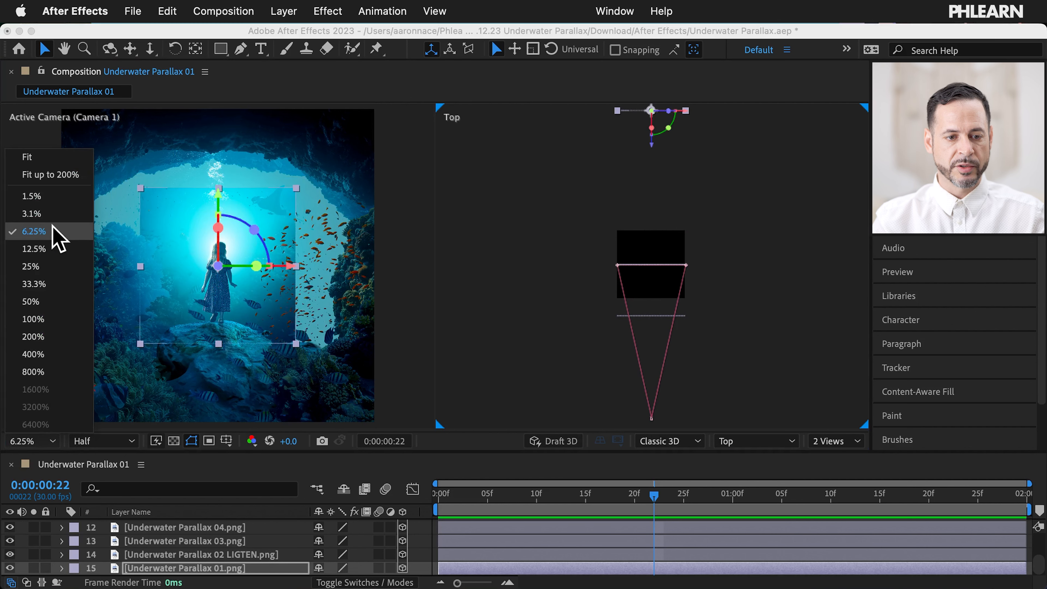
left_click(44, 214)
left_click_drag(649, 215, 650, 137)
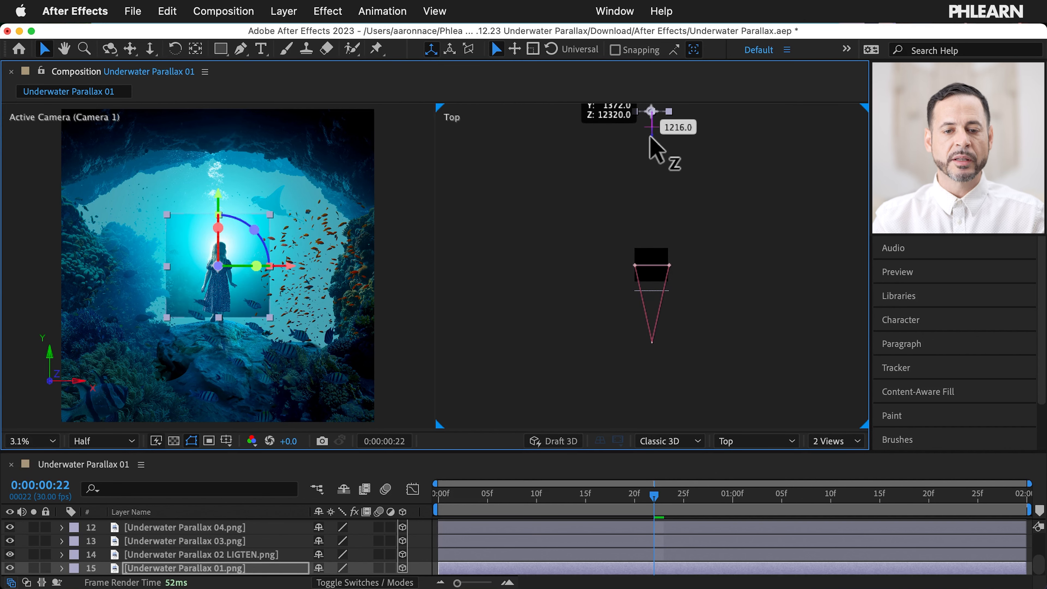
left_click_drag(650, 138, 650, 137)
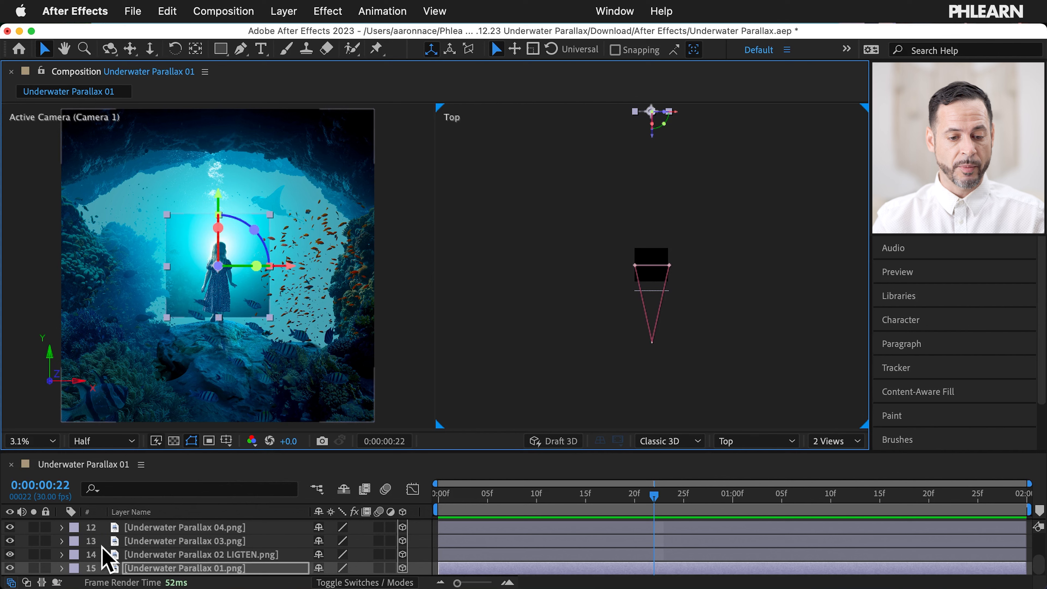
left_click(62, 568)
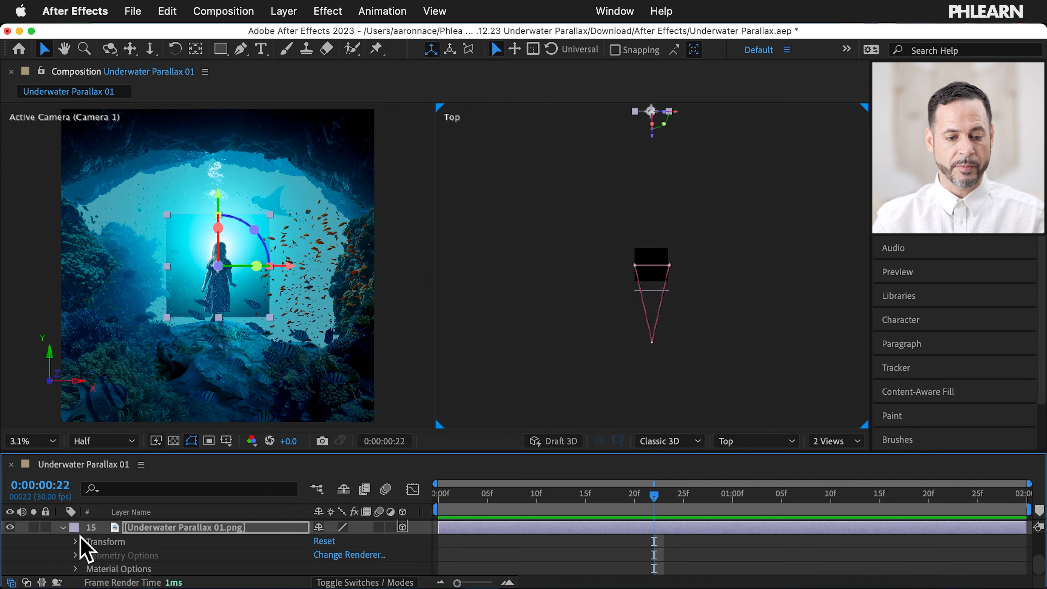
Step: Scale the Underwater Parallax 01.png background to 305% and collapse the layer
left_click(75, 541)
scroll(75, 544, "down", 2)
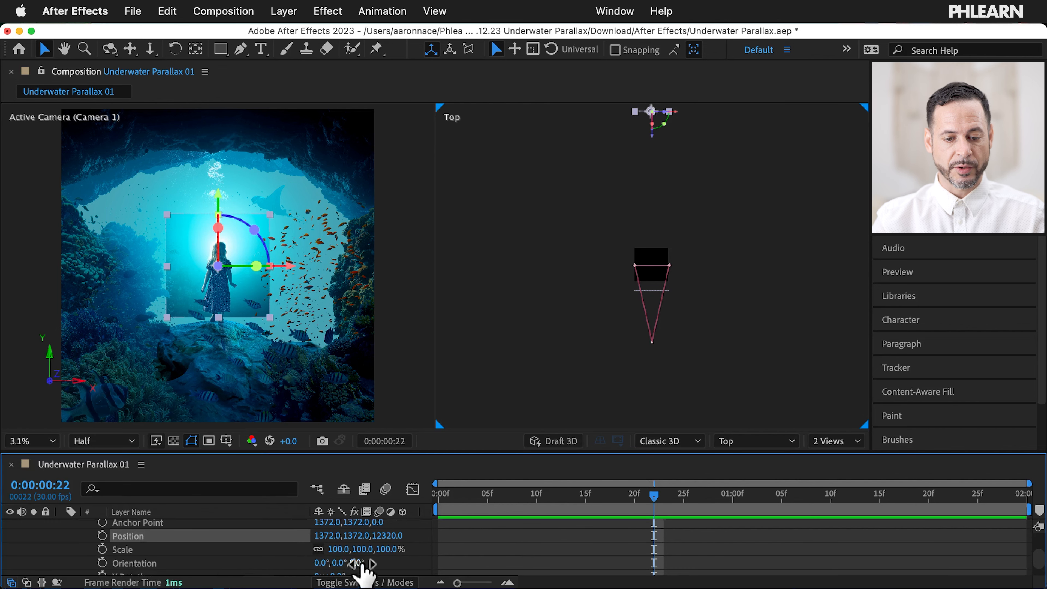
left_click_drag(334, 549, 347, 550)
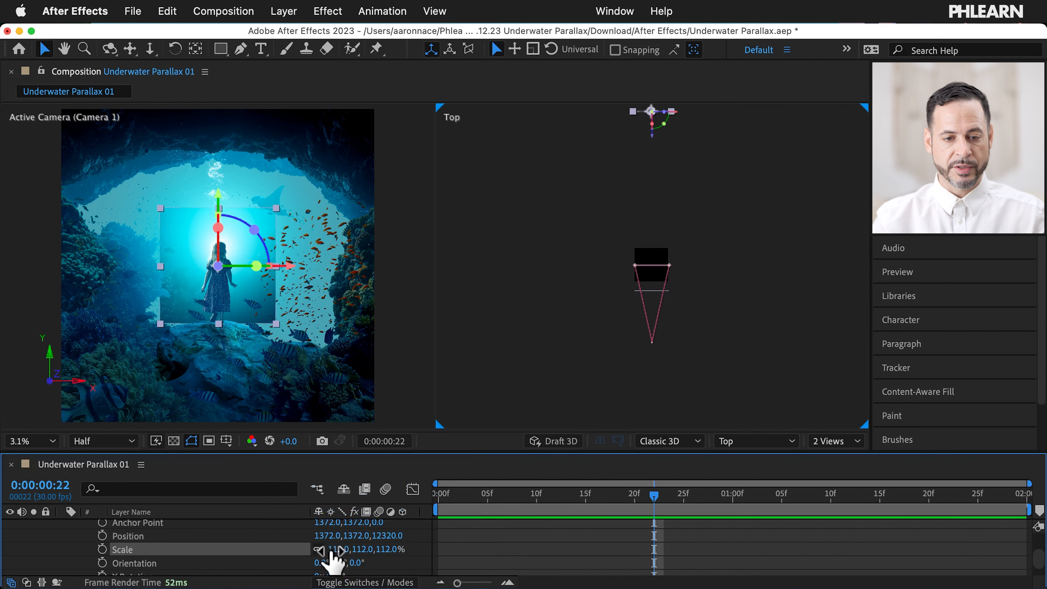
left_click_drag(330, 550, 468, 535)
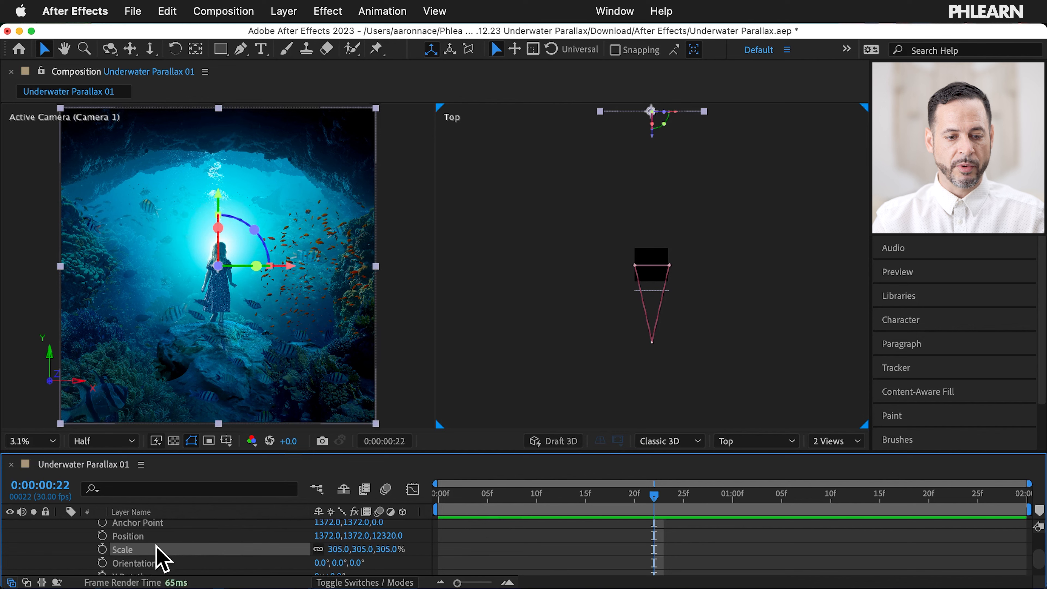
scroll(161, 556, "up", 2)
left_click(62, 524)
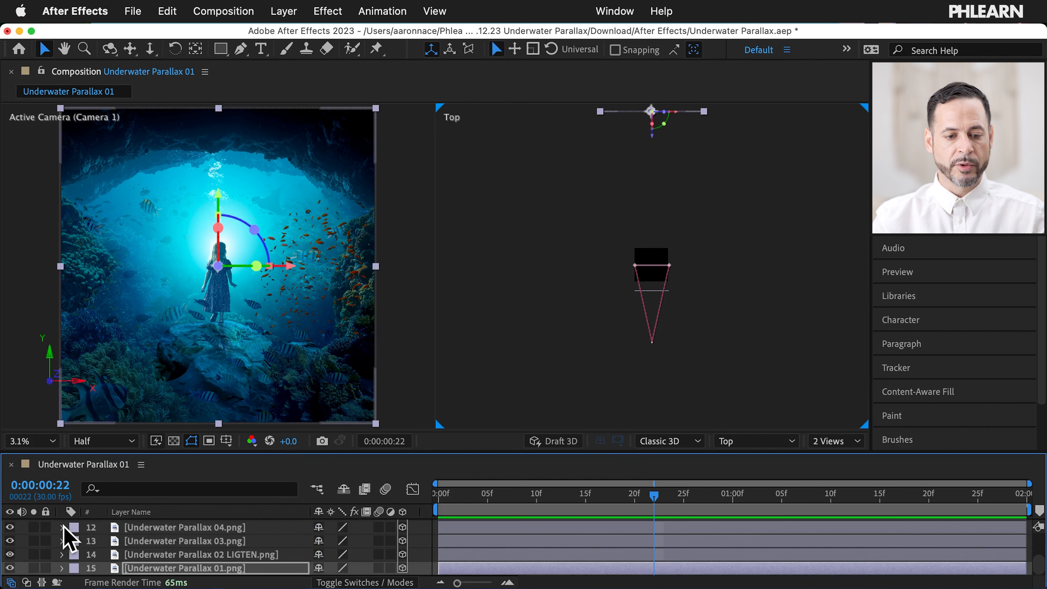
left_click(163, 565)
key("s")
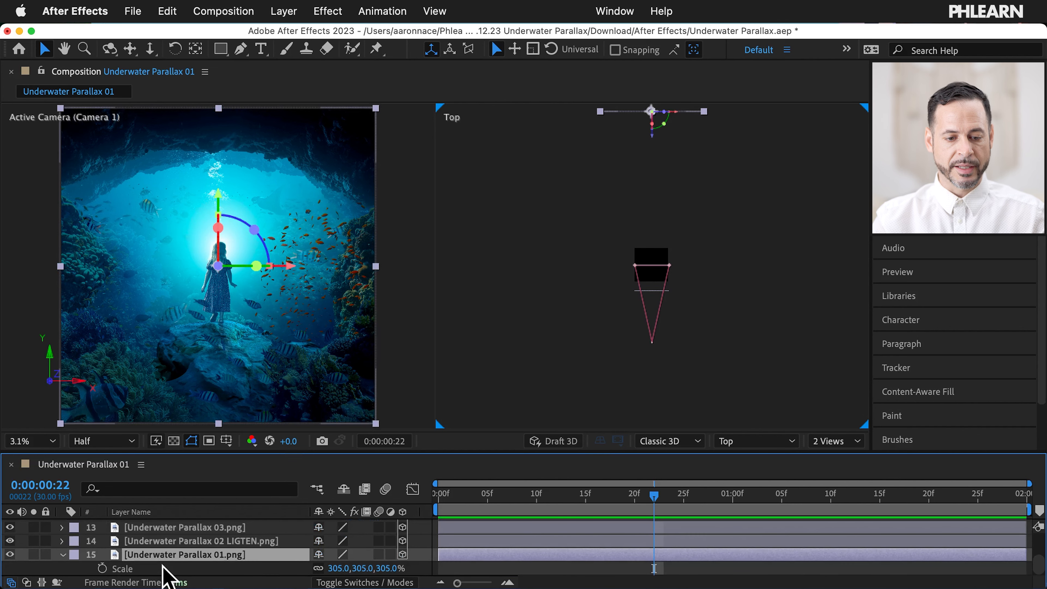
left_click(63, 554)
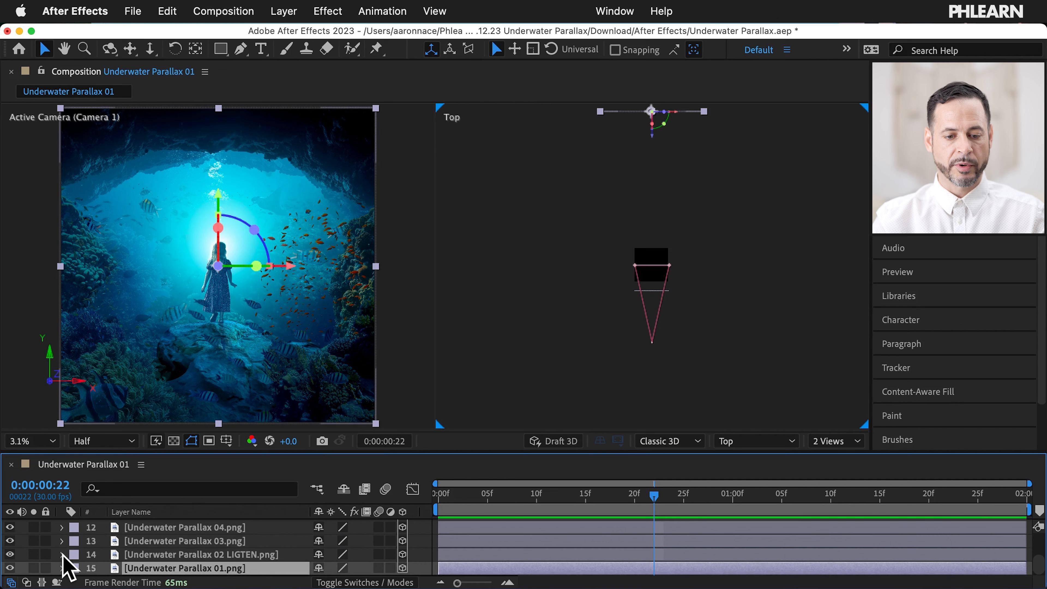
Step: Move Camera 1 along its Z axis to reframe the whole cave scene
scroll(198, 546, "up", 6)
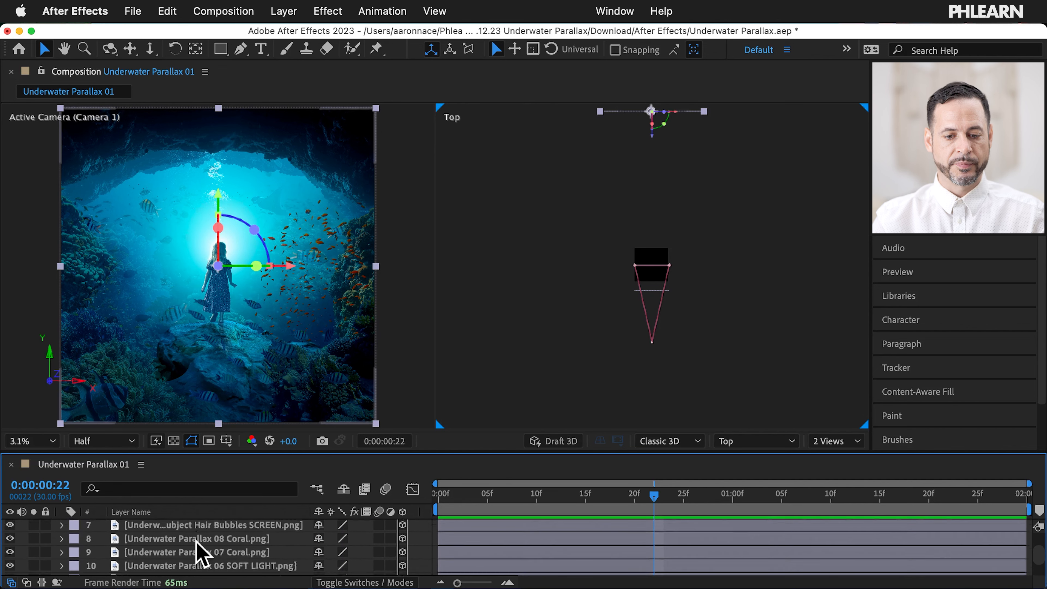
scroll(156, 554, "up", 2)
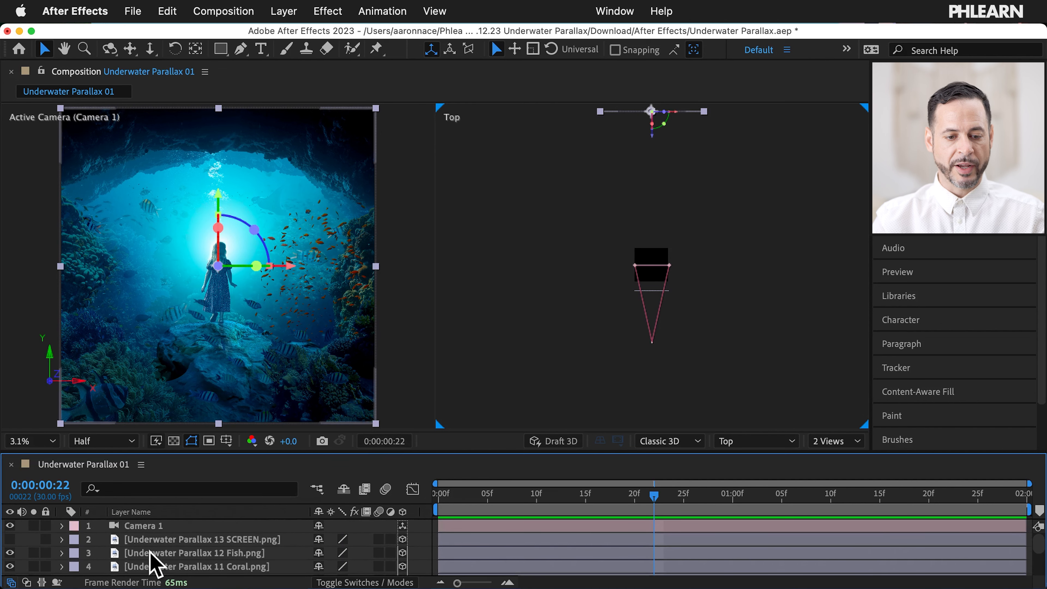
left_click(156, 526)
mouse_move(652, 315)
left_mouse_down()
mouse_move(637, 266)
mouse_move(644, 316)
left_mouse_up()
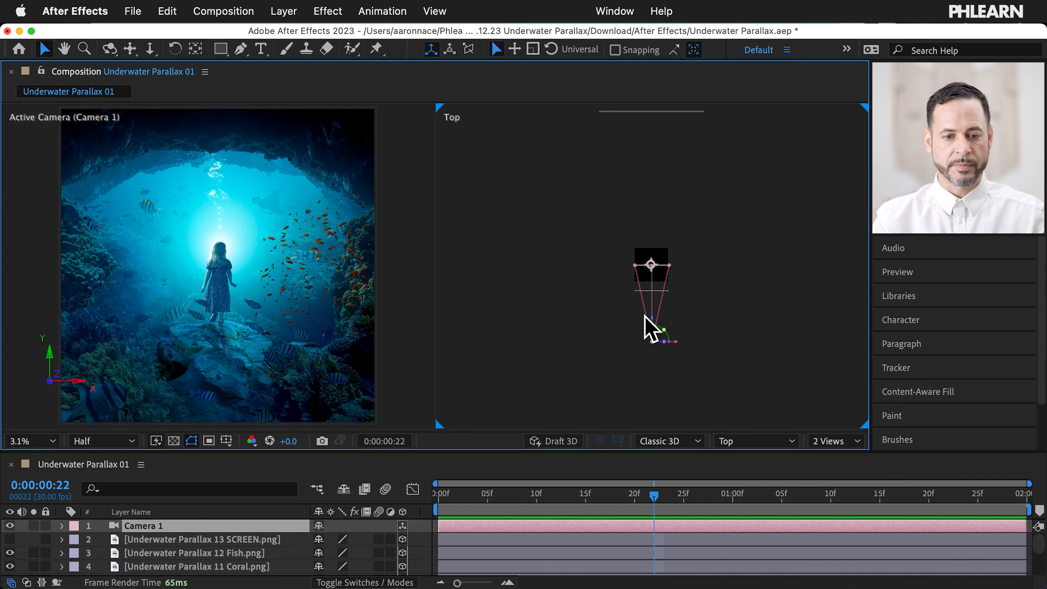
Step: Push the 02 LIGTEN layer back in Z and scale it to about 306%
scroll(205, 553, "down", 5)
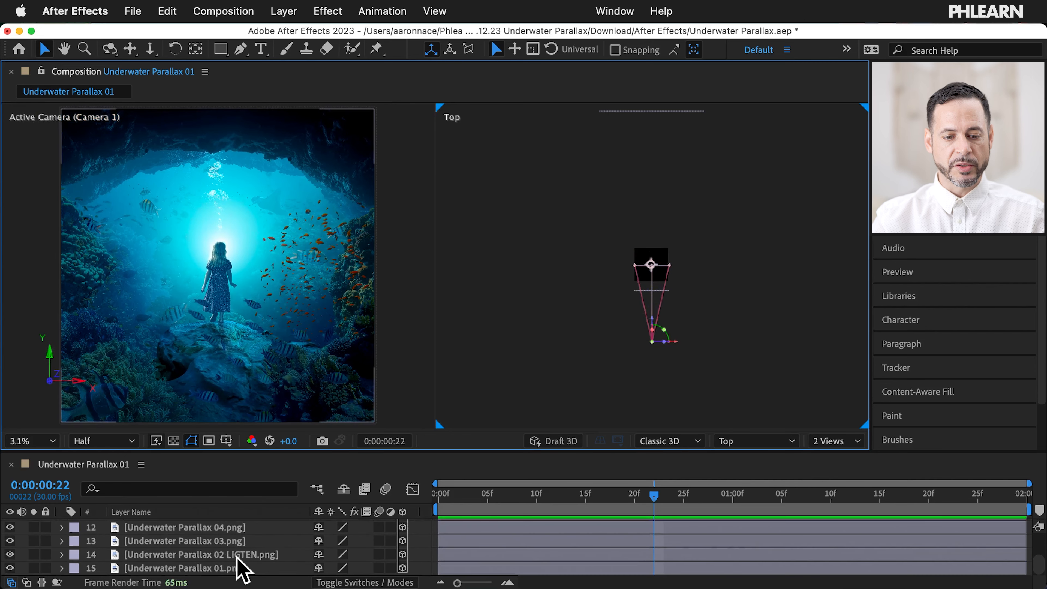
left_click(237, 557)
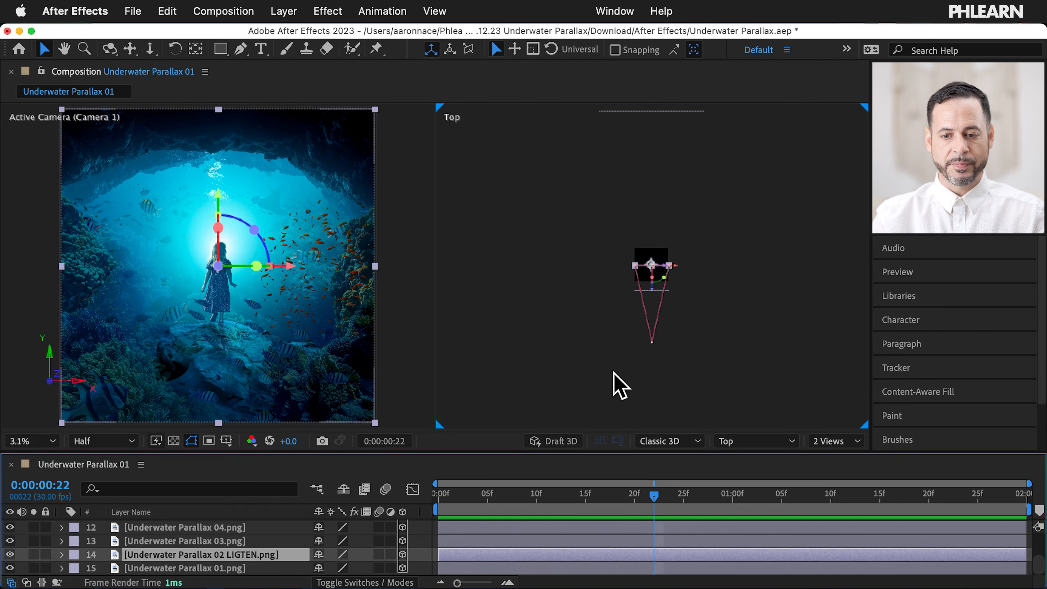
left_click_drag(653, 294, 641, 164)
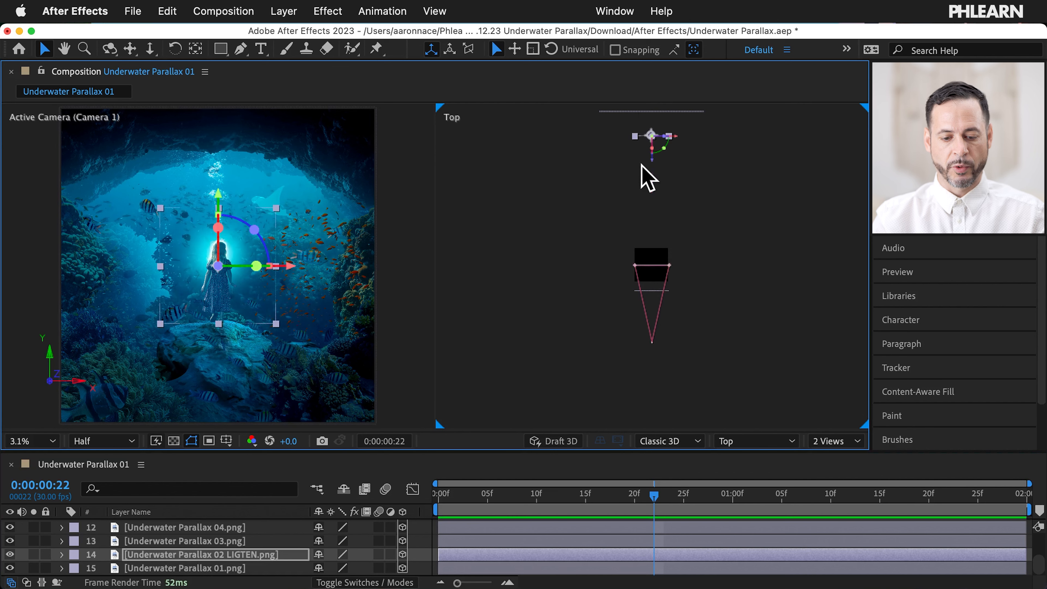
key("s")
left_click_drag(341, 571, 483, 547)
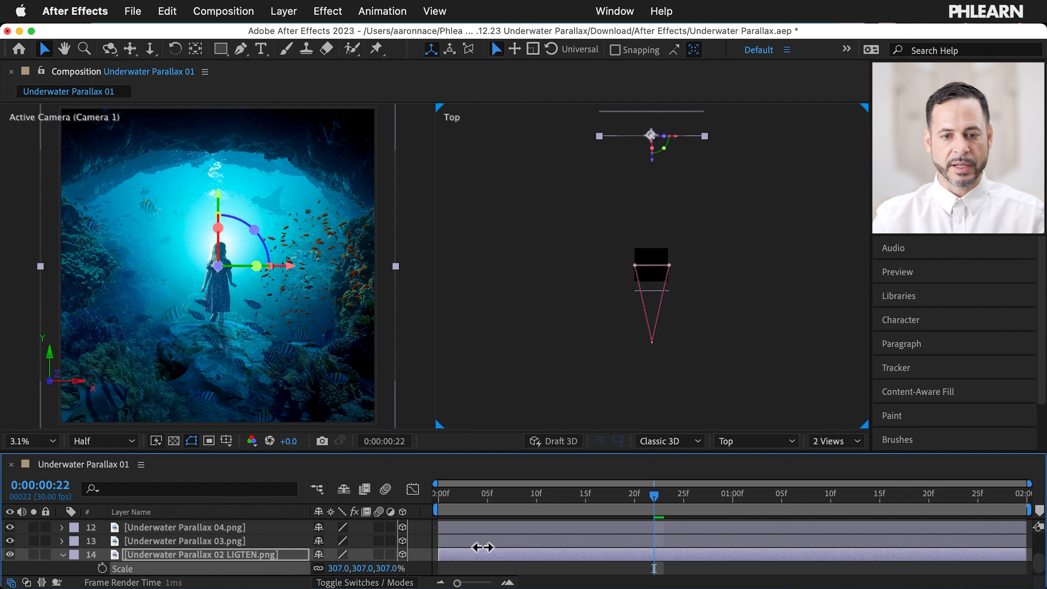
Step: Push the Underwater Parallax 03 layer back in Z and scale it to 253%
left_click(242, 542)
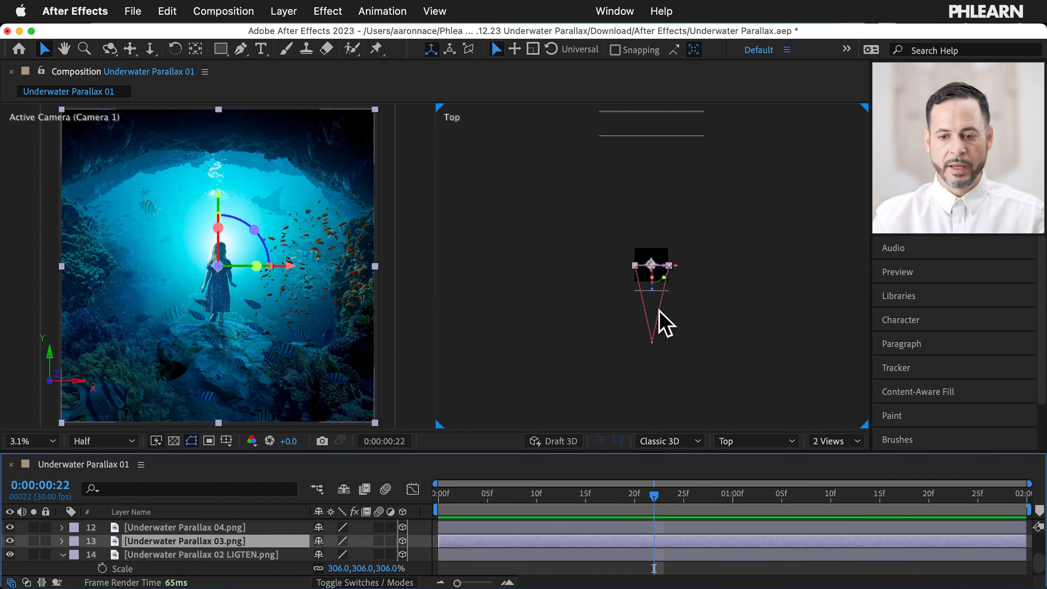
left_click_drag(649, 288, 660, 189)
key("s")
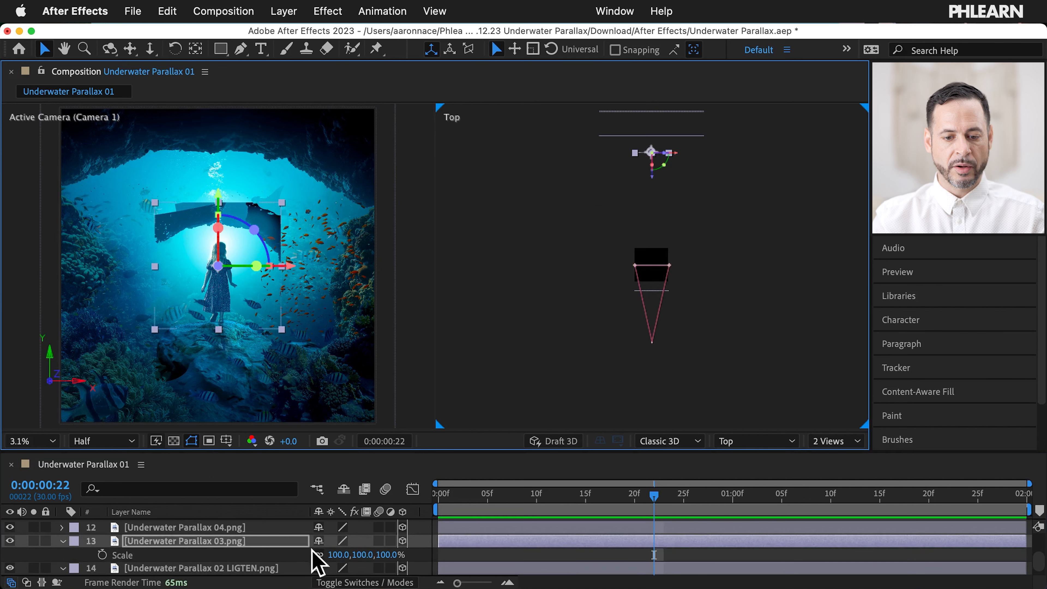
left_click_drag(336, 554, 439, 537)
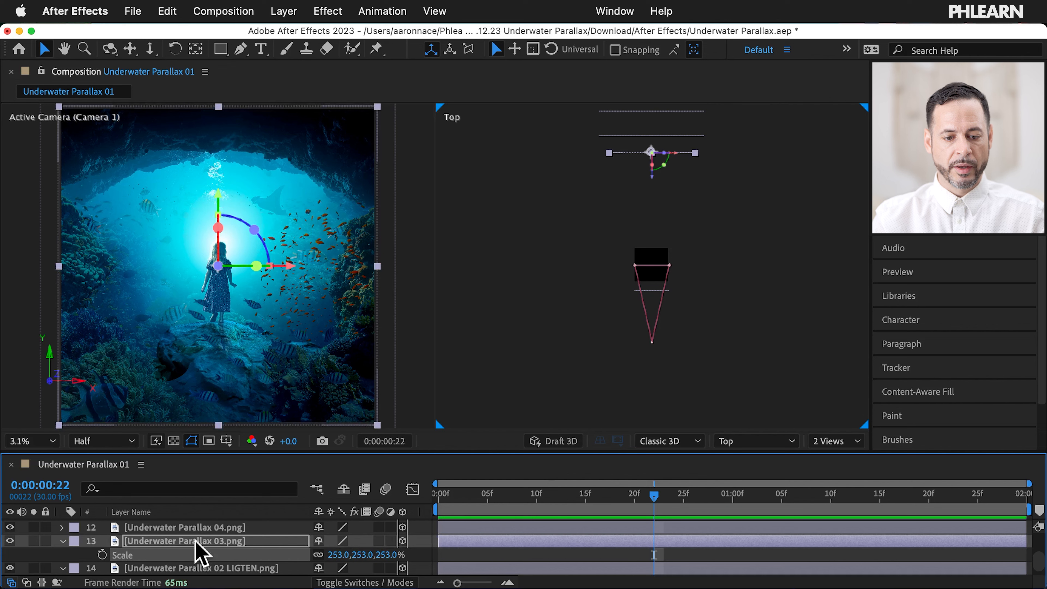
Step: Push the Underwater Parallax 04 layer back in Z and scale it to 232%
left_click(195, 528)
left_click_drag(653, 291, 633, 197)
key("s")
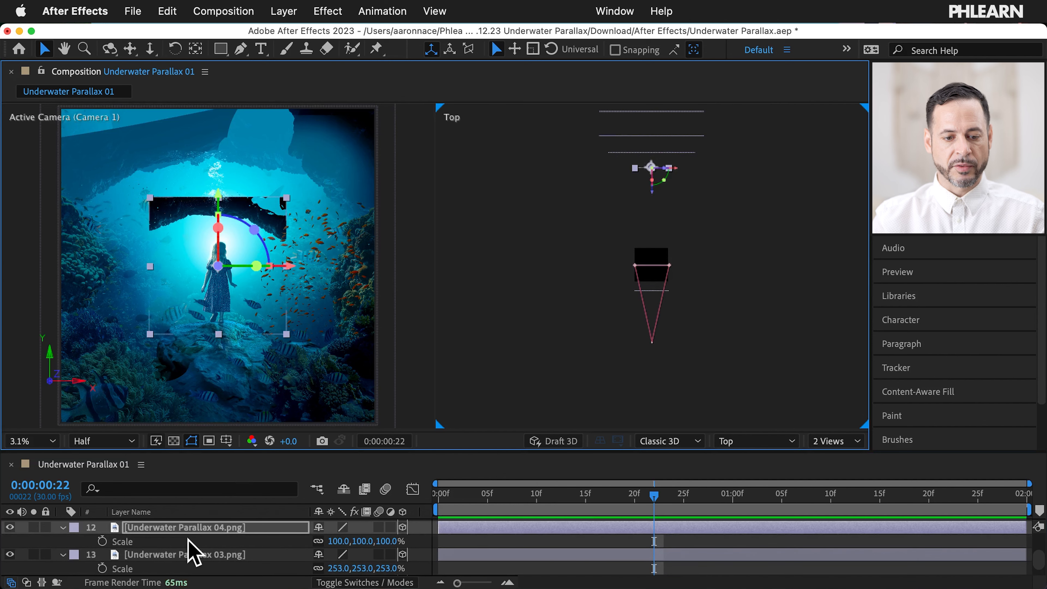
left_click_drag(335, 545, 428, 531)
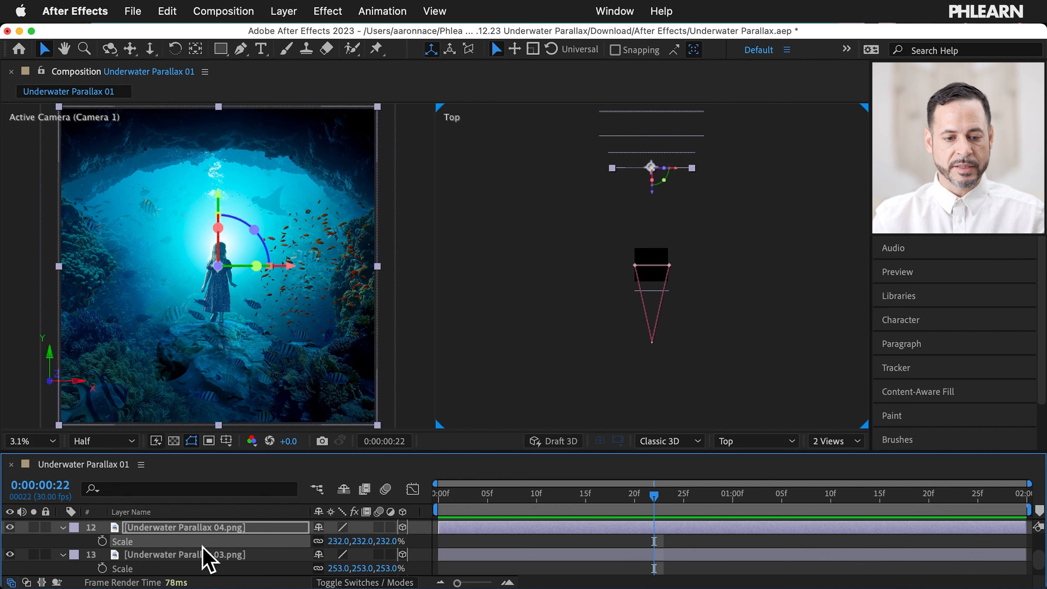
Step: Push the 05 Stingray layer back in Z and scale it to 215%
scroll(206, 557, "up", 2)
left_click(229, 537)
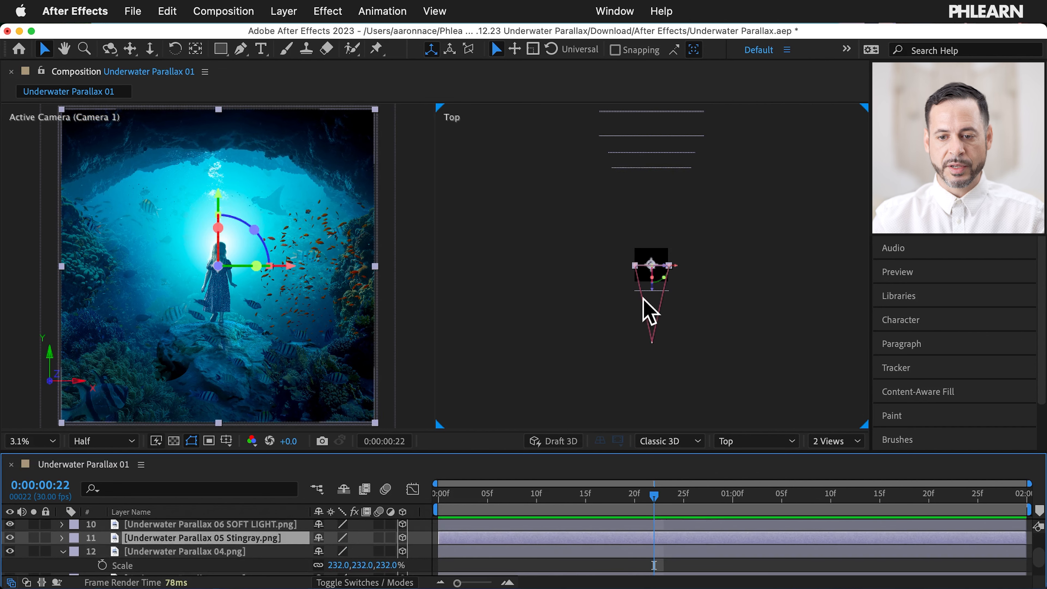
left_click_drag(654, 290, 645, 217)
key("s")
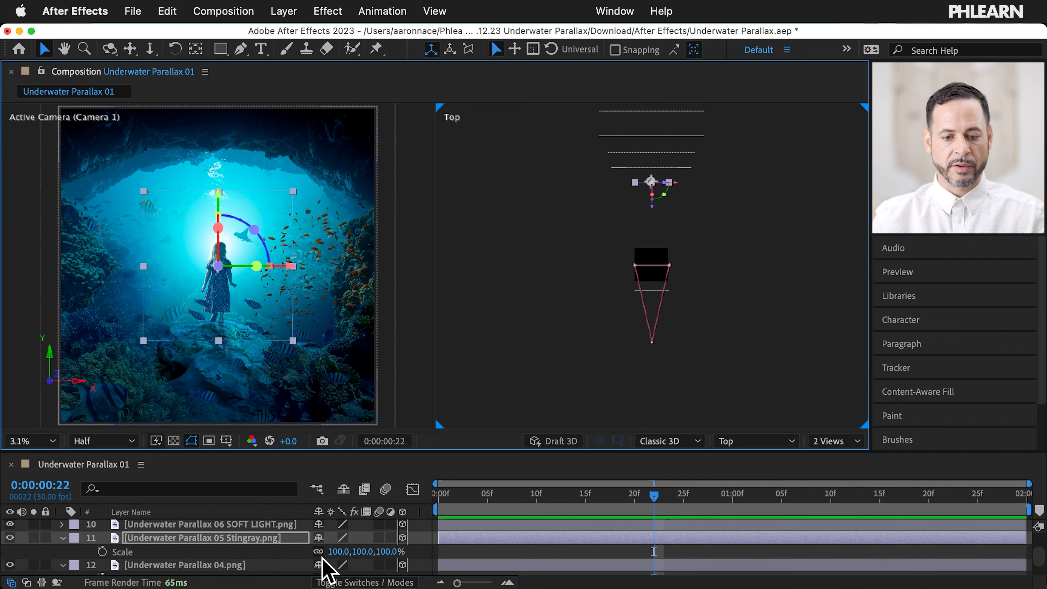
left_click_drag(343, 551, 428, 548)
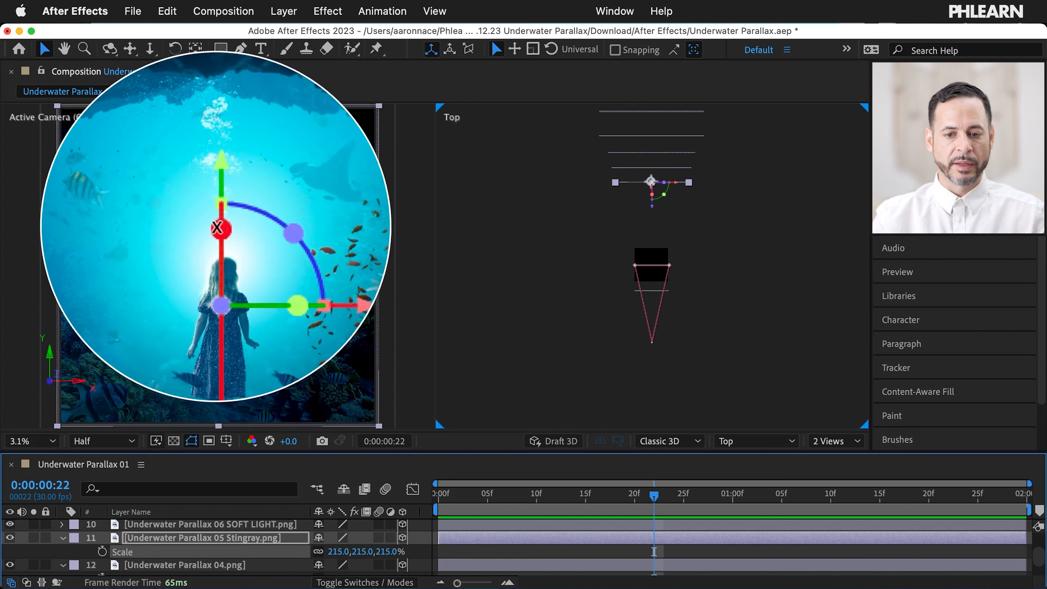
left_click(442, 264)
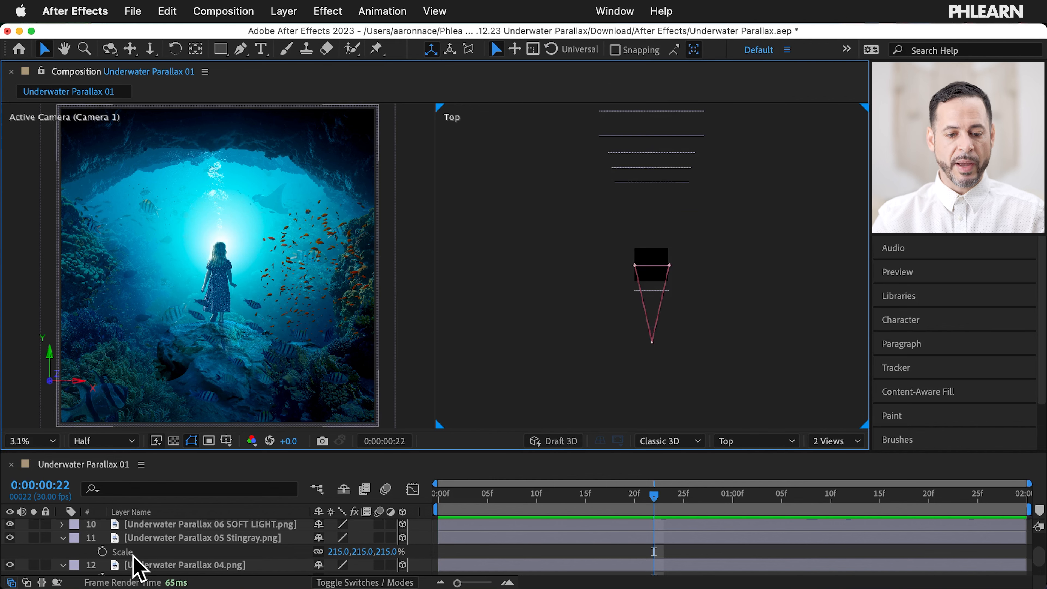
scroll(133, 566, "up", 5)
left_click(143, 529)
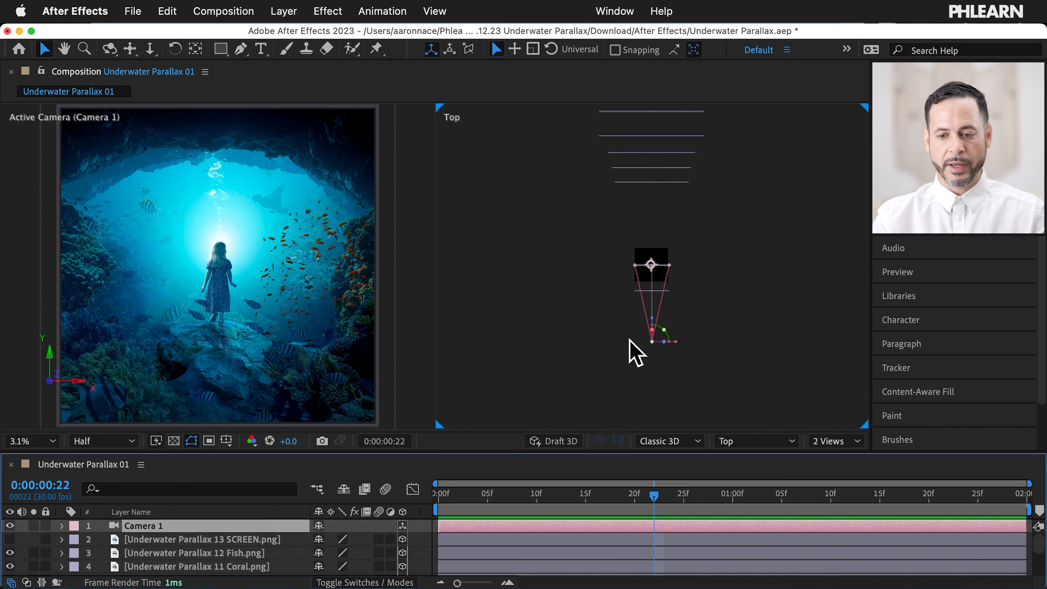
left_click_drag(650, 321, 651, 315)
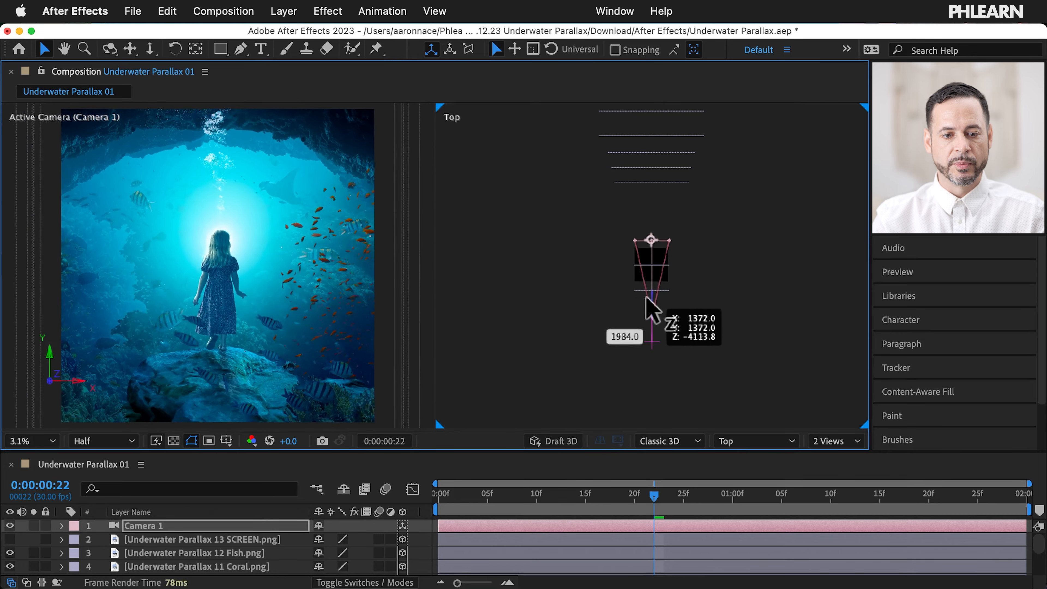
mouse_move(650, 305)
left_mouse_down()
mouse_move(647, 292)
mouse_move(655, 304)
left_mouse_up()
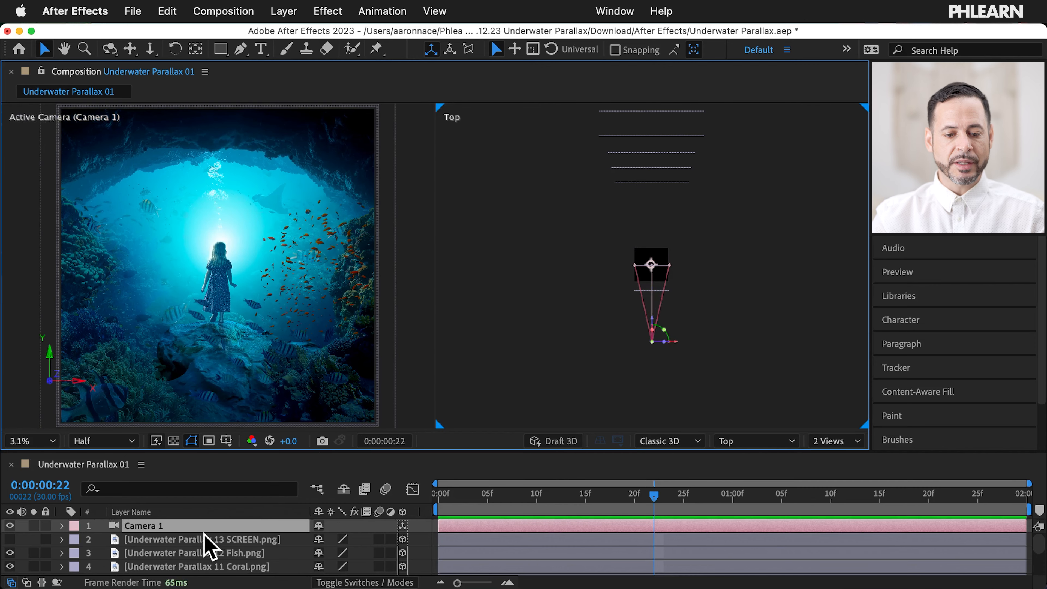
scroll(207, 547, "down", 10)
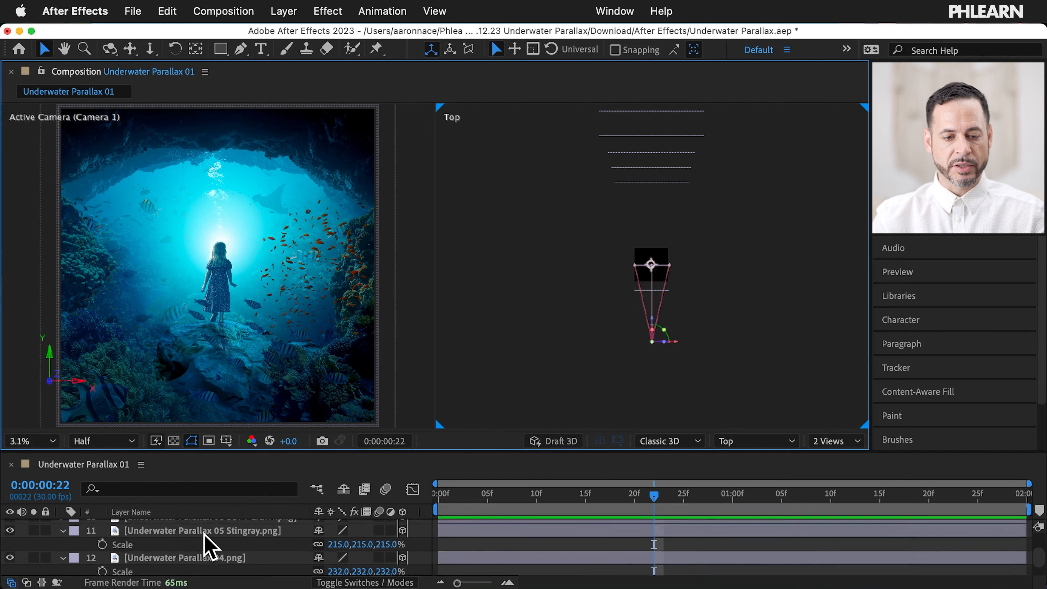
Step: Push the 06 SOFT LIGHT layer back in Z and scale it to about 261%
scroll(207, 546, "up", 1)
left_click(218, 530)
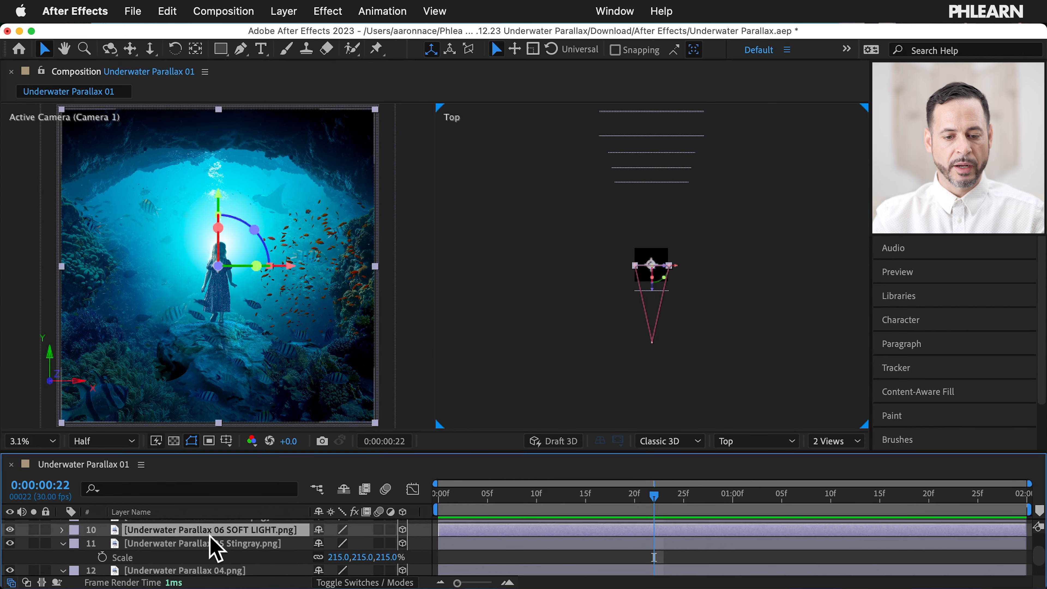
left_click(62, 530)
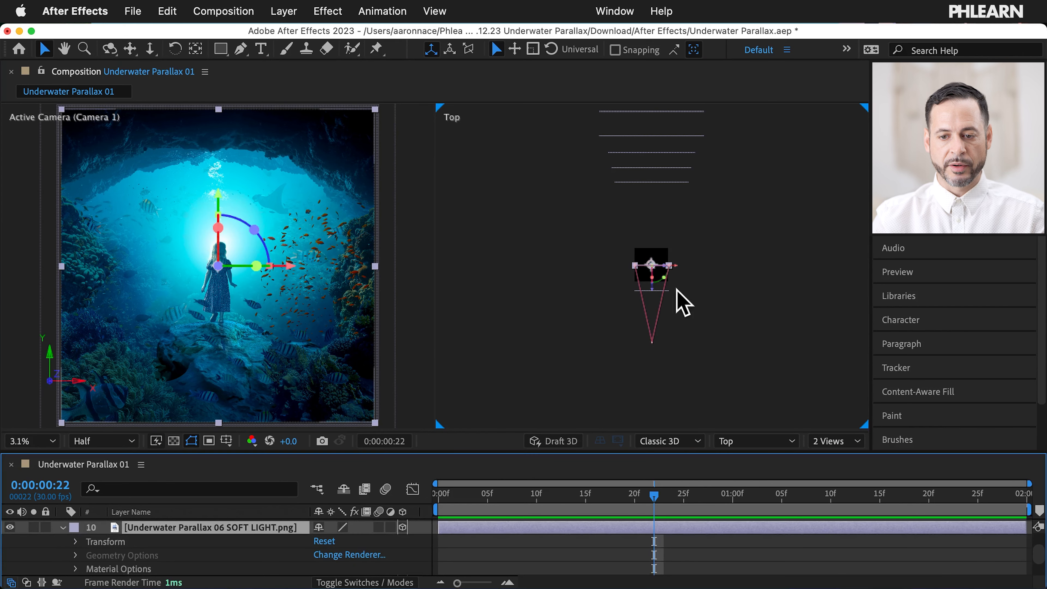
left_click_drag(651, 289, 652, 233)
key("s")
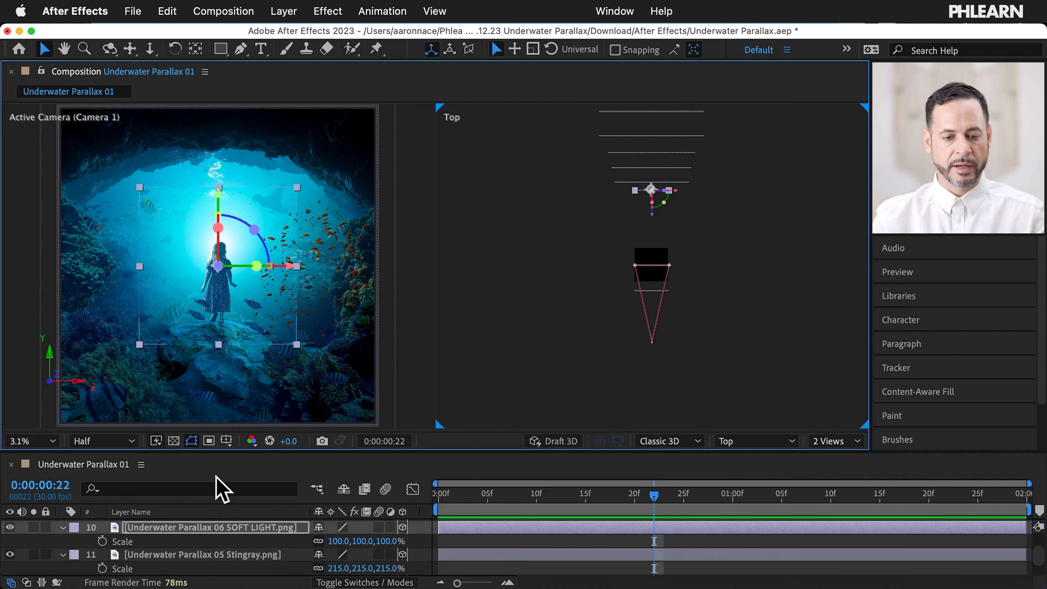
left_click_drag(350, 542, 455, 543)
left_click_drag(355, 542, 370, 543)
Step: Move the 07 Coral layer back to Z 5120 and scale it to 194%
scroll(226, 554, "up", 2)
left_click(211, 536)
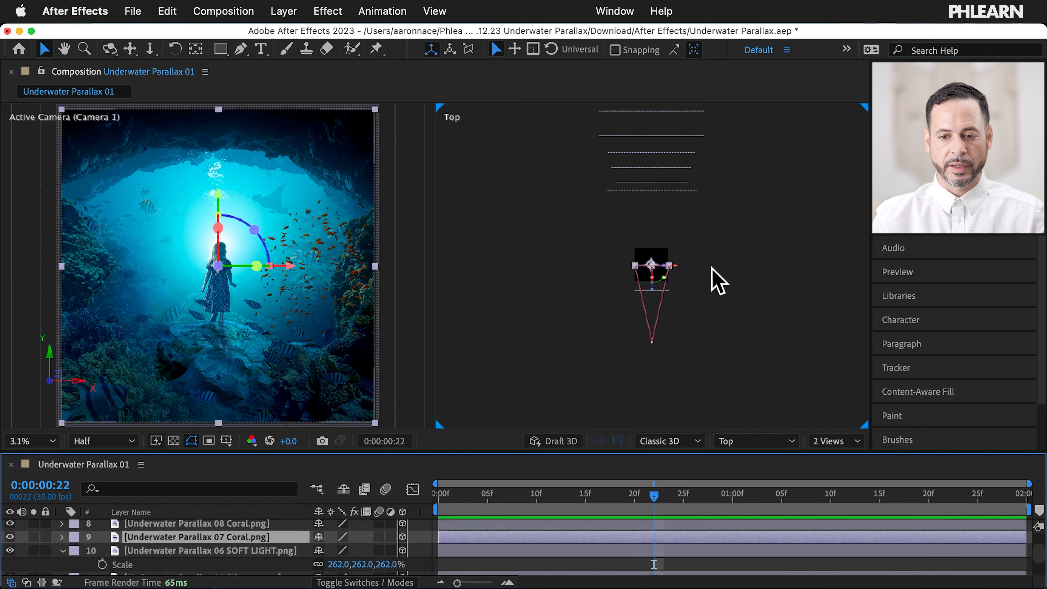
left_click_drag(652, 292, 644, 225)
key("s")
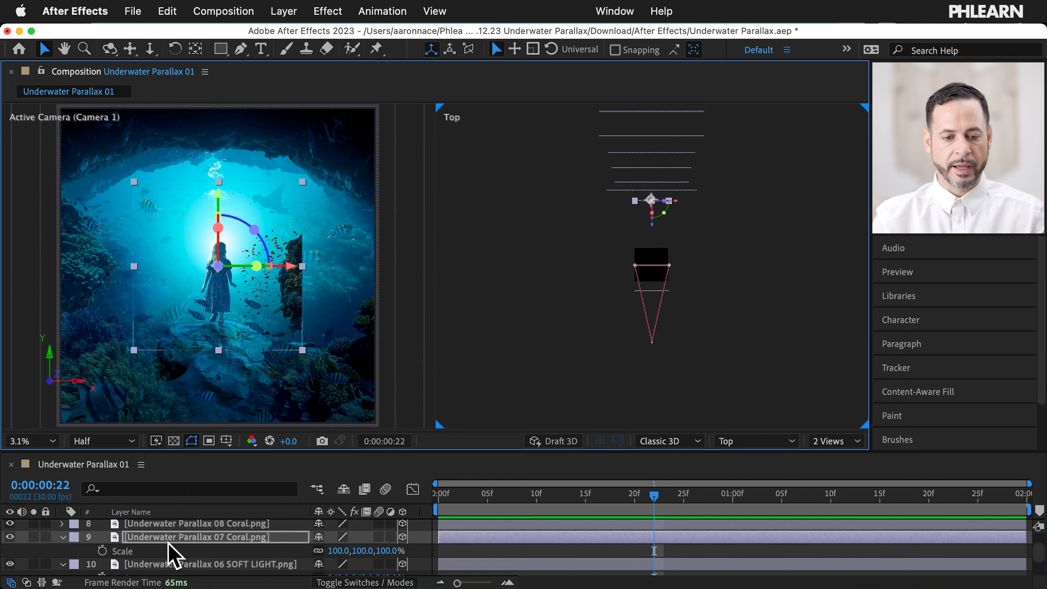
left_click_drag(345, 549, 413, 550)
Step: Push the 08 Coral layer back in Z and scale it to 189%
left_click(241, 524)
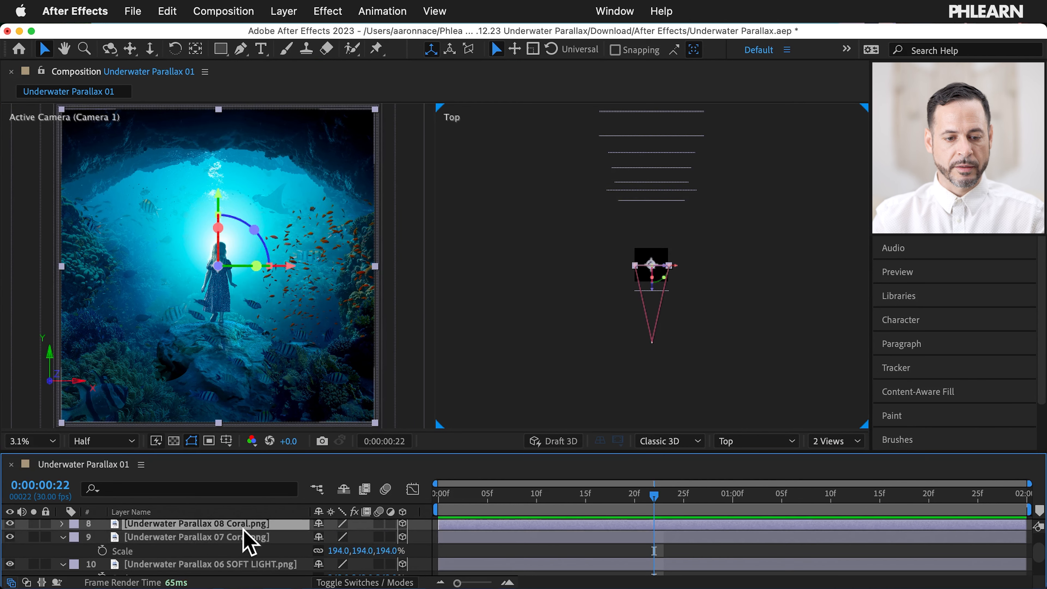
left_click(62, 524)
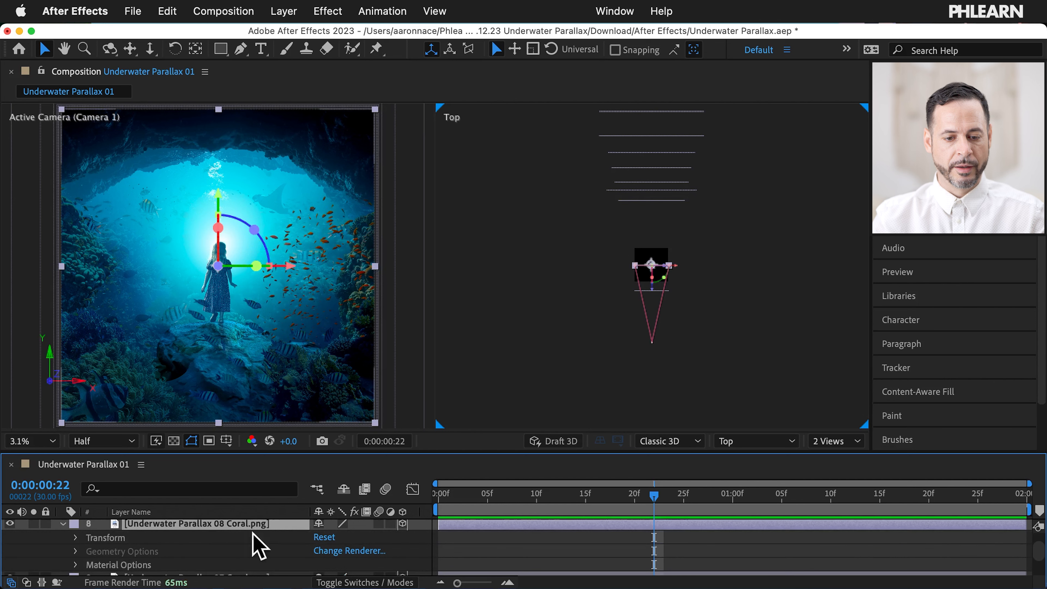
left_click(62, 524)
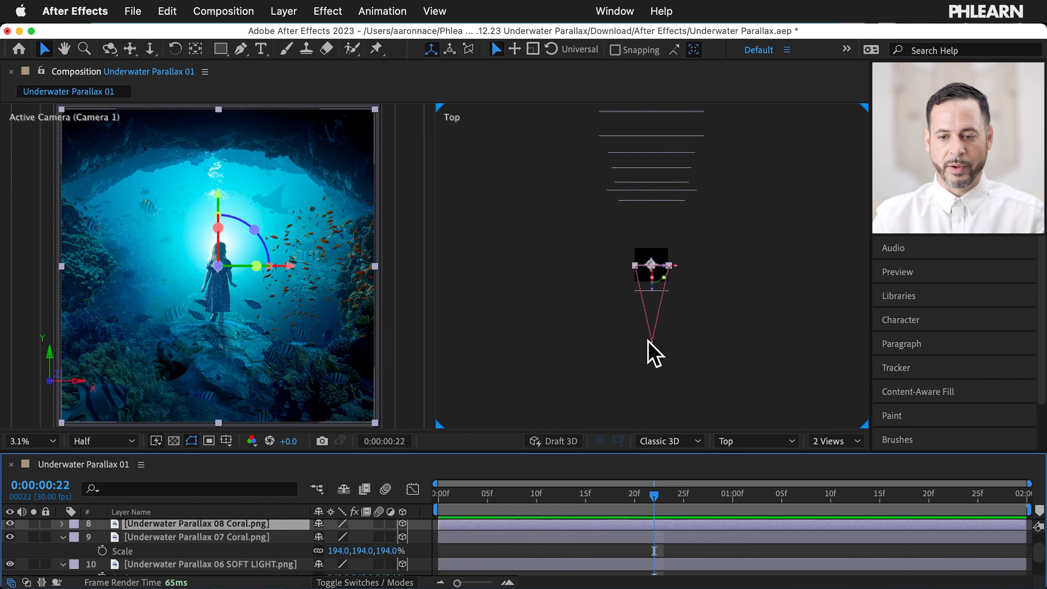
left_click_drag(650, 291, 654, 233)
key("s")
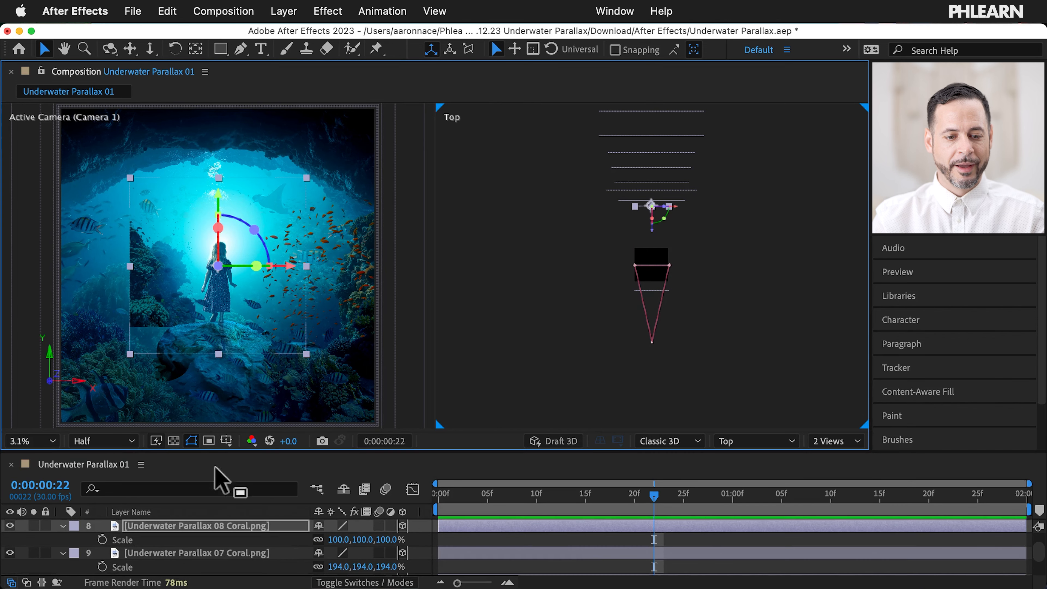
left_click_drag(339, 539, 404, 533)
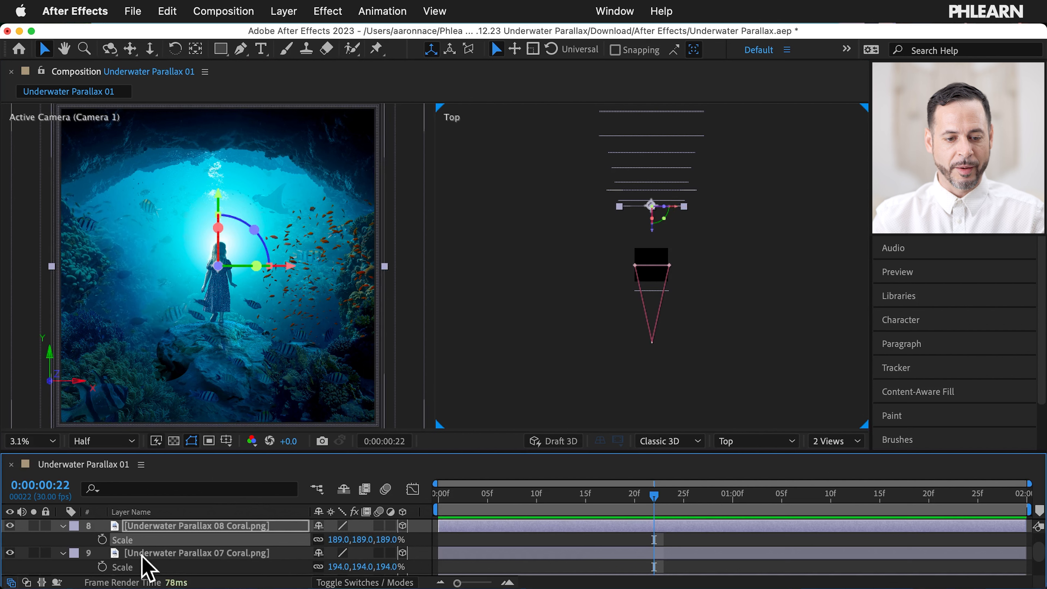
scroll(175, 554, "up", 3)
Step: Move the hair bubbles and 09 Subject layers together to Z 3840 and scale both to 173%
left_click(228, 543)
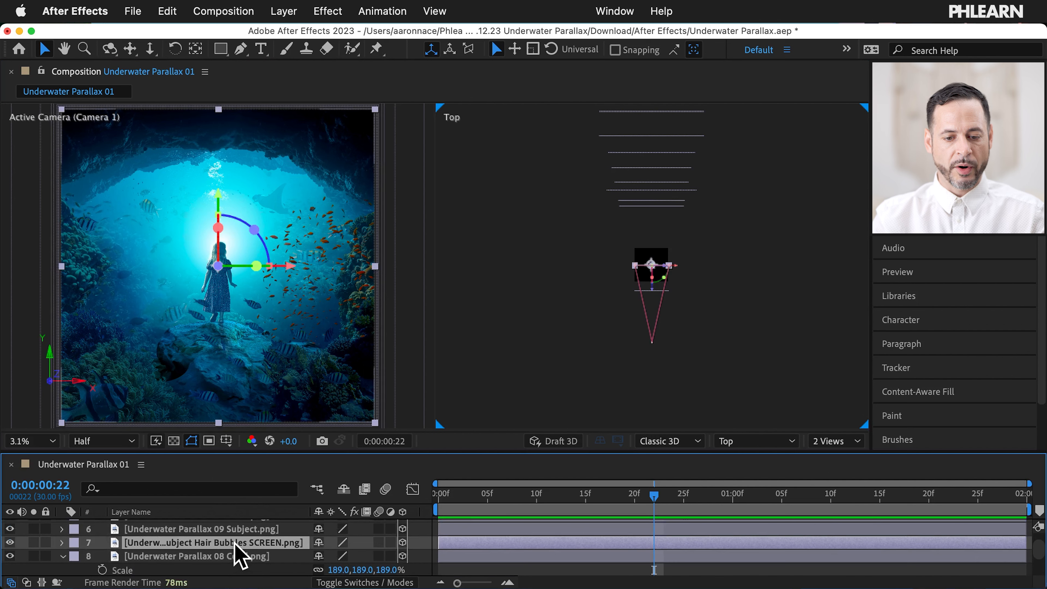
left_click(259, 531, "shift")
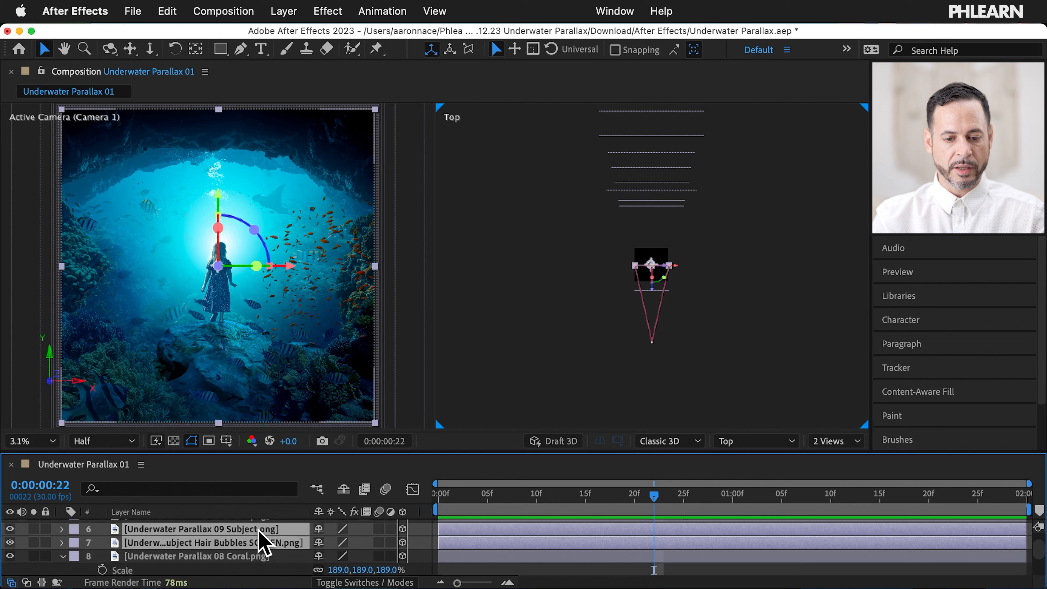
left_click_drag(652, 289, 650, 239)
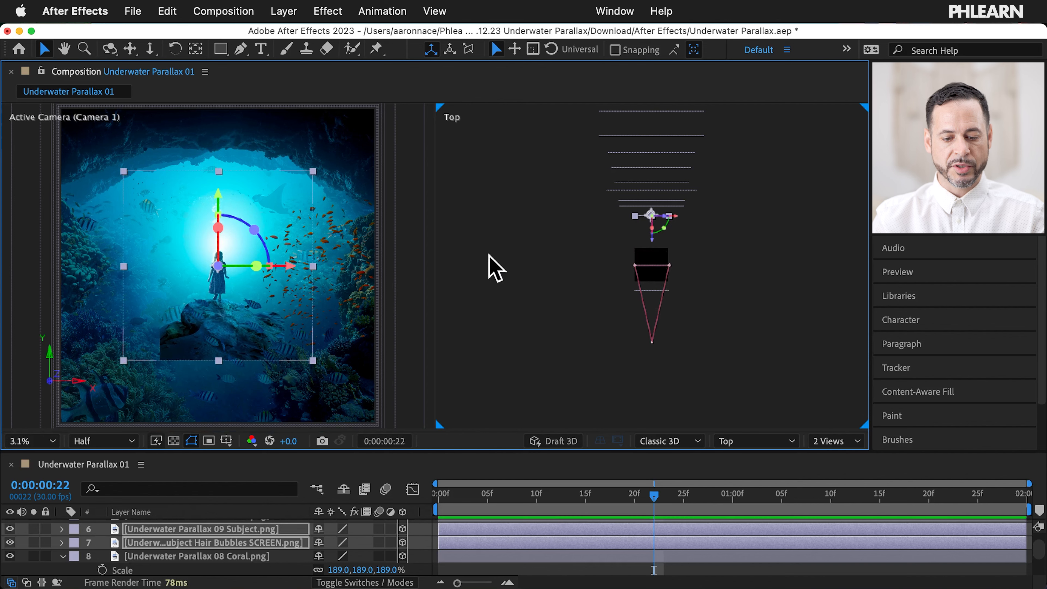
key("s")
left_click_drag(338, 540, 390, 533)
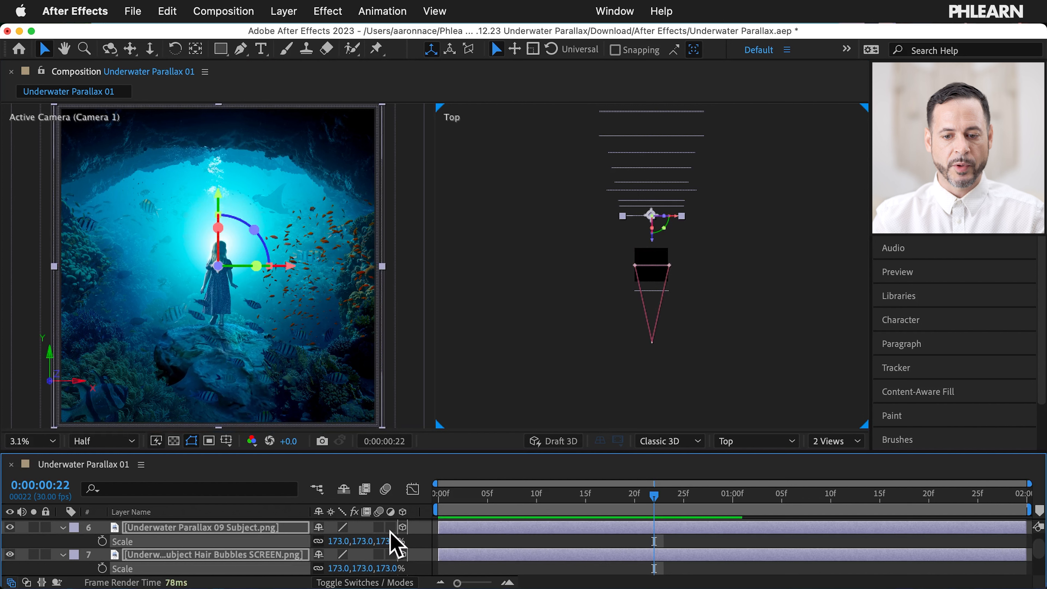
scroll(222, 551, "up", 3)
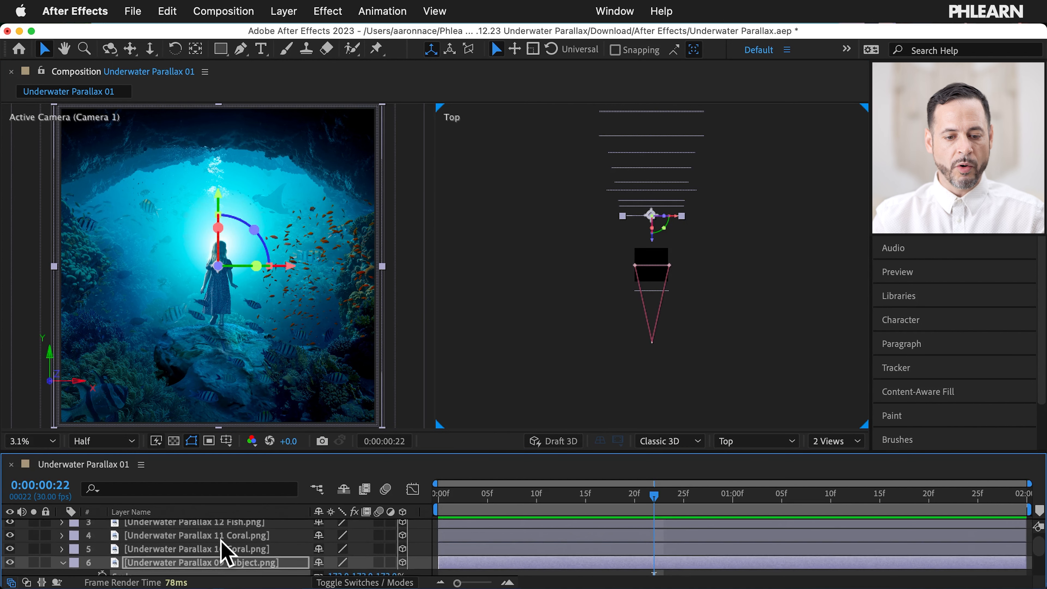
Step: Push the 10 Coral layer back and scale it to 157%, and move 11 Coral to Z 2240 at 147%
left_click(247, 549)
left_click_drag(656, 303, 656, 263)
left_click_drag(352, 553, 374, 565)
left_click(247, 536)
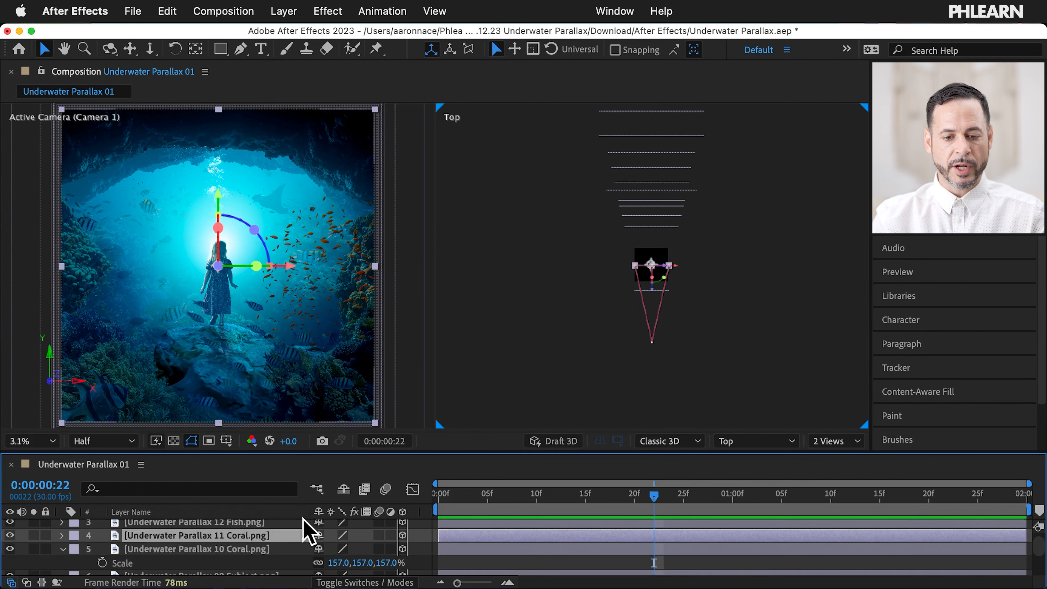
left_click_drag(647, 288, 650, 260)
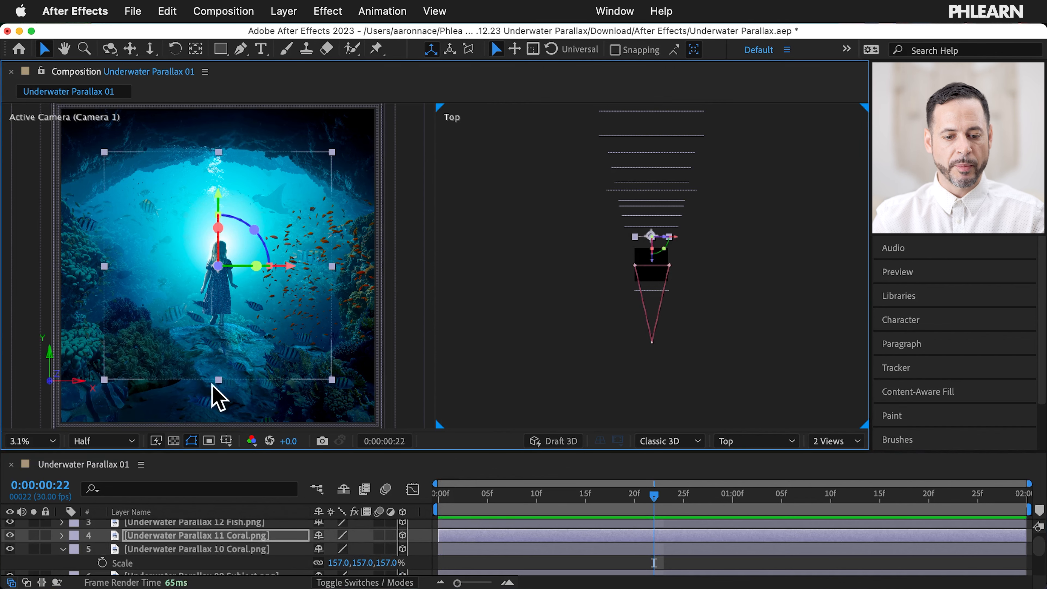
key("s")
left_click_drag(359, 549, 387, 549)
Step: Push the 12 Fish layer back in Z and scale it to 126%
left_click(283, 523)
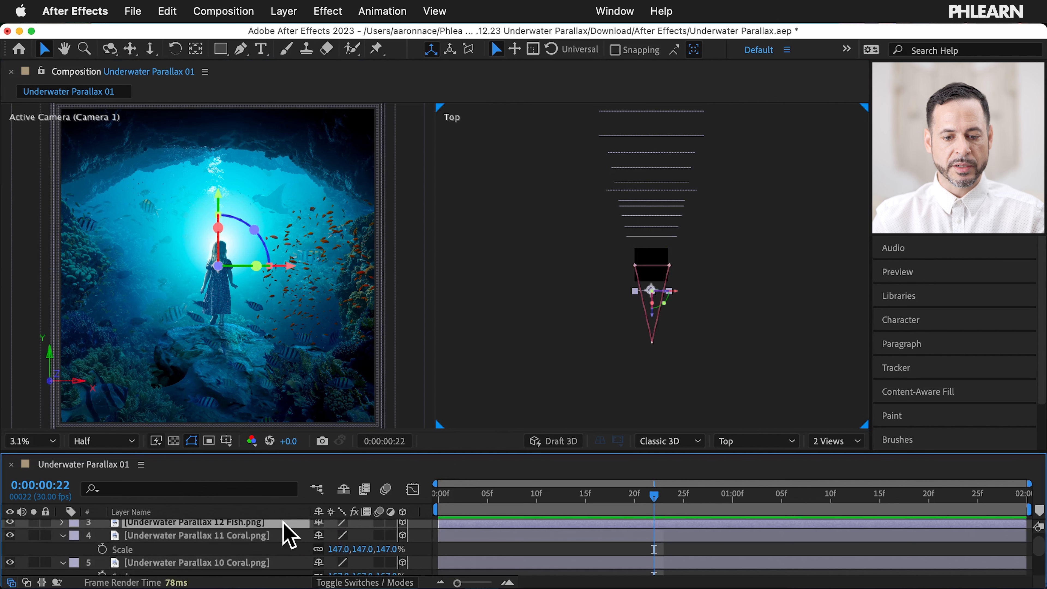
left_click_drag(658, 329, 650, 277)
key("s")
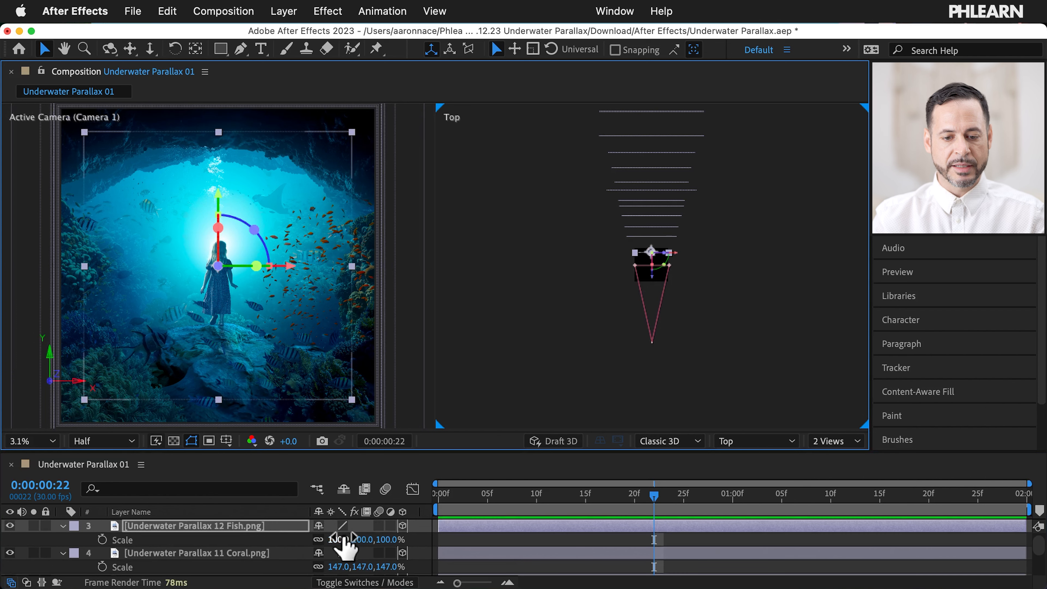
left_click_drag(345, 539, 357, 533)
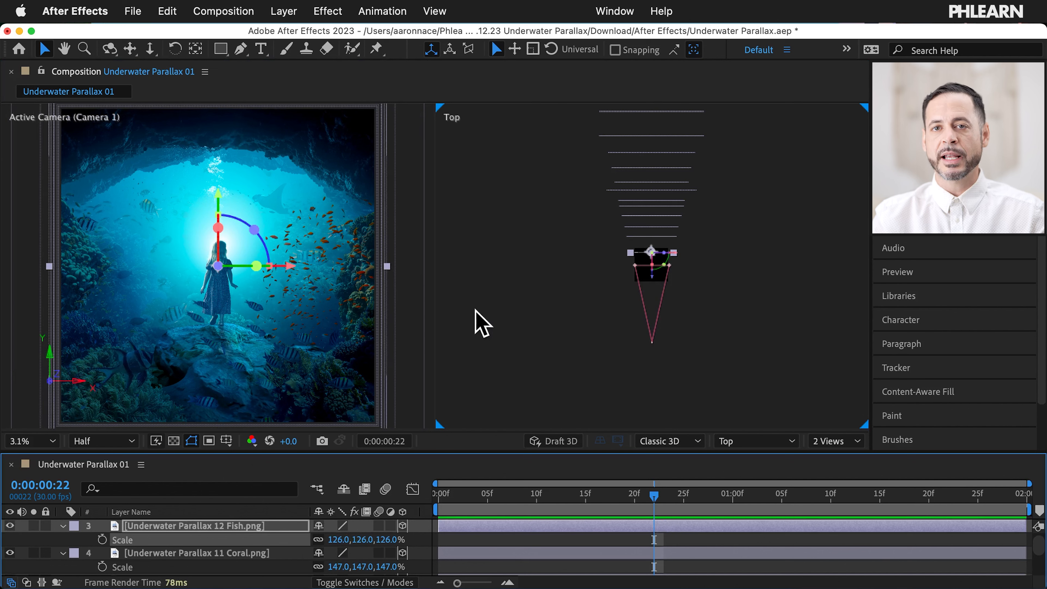
left_click(489, 309)
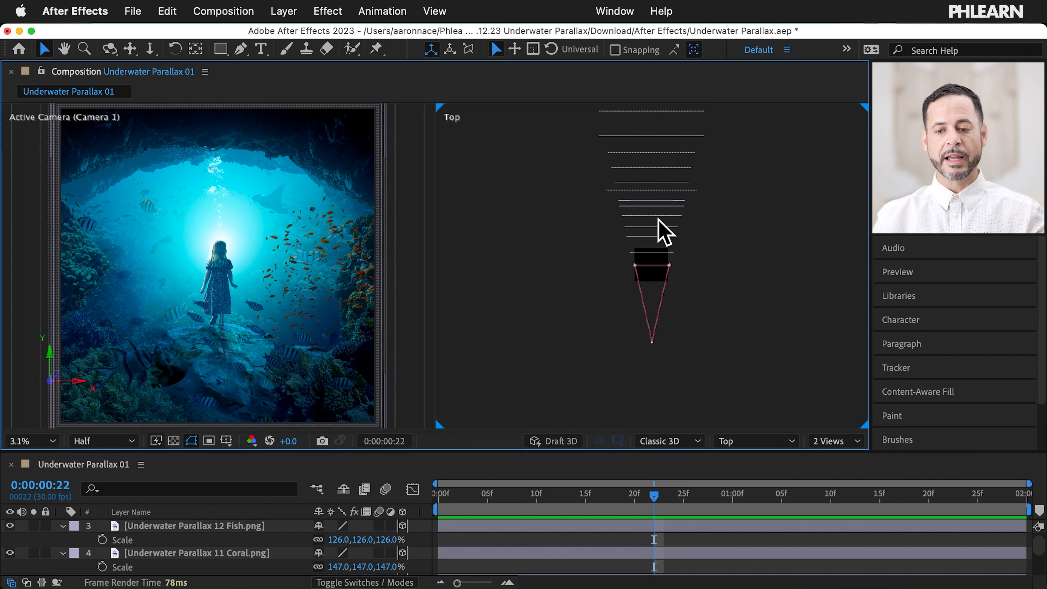
Step: Dolly Camera 1 toward the scene to Z -2385.8
scroll(176, 552, "up", 2)
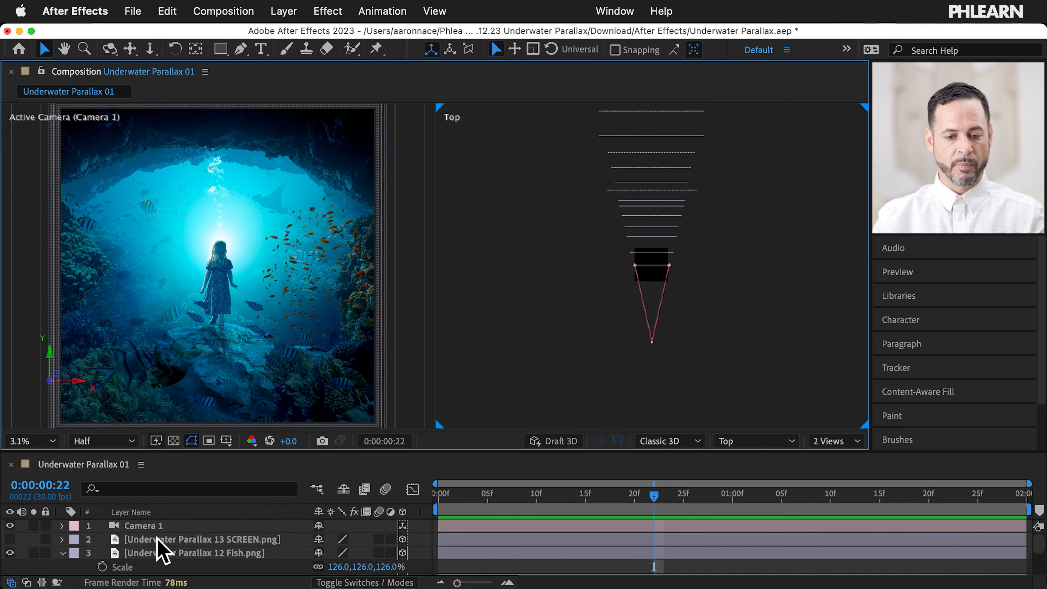
left_click(159, 527)
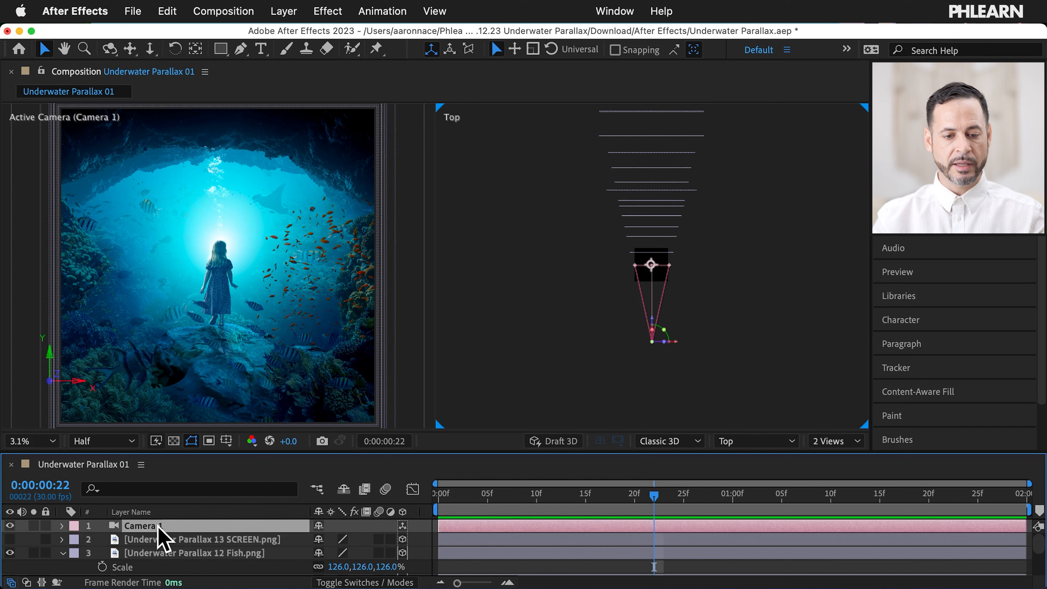
left_click_drag(653, 330, 657, 315)
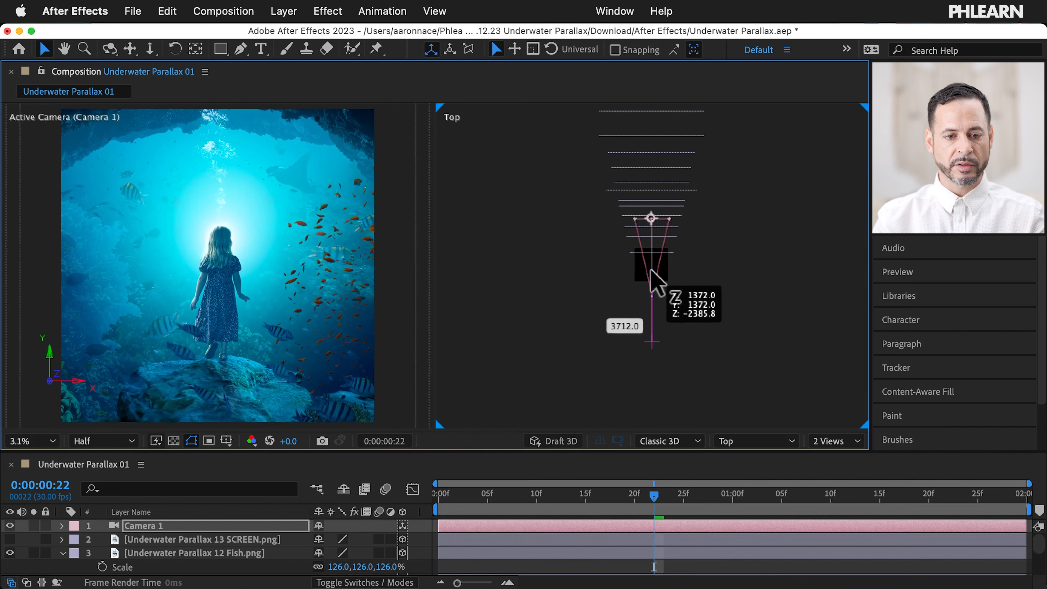
Step: Test-dolly Camera 1 along Z toward the girl to check parallax, then undo the move
left_click_drag(650, 264, 648, 260)
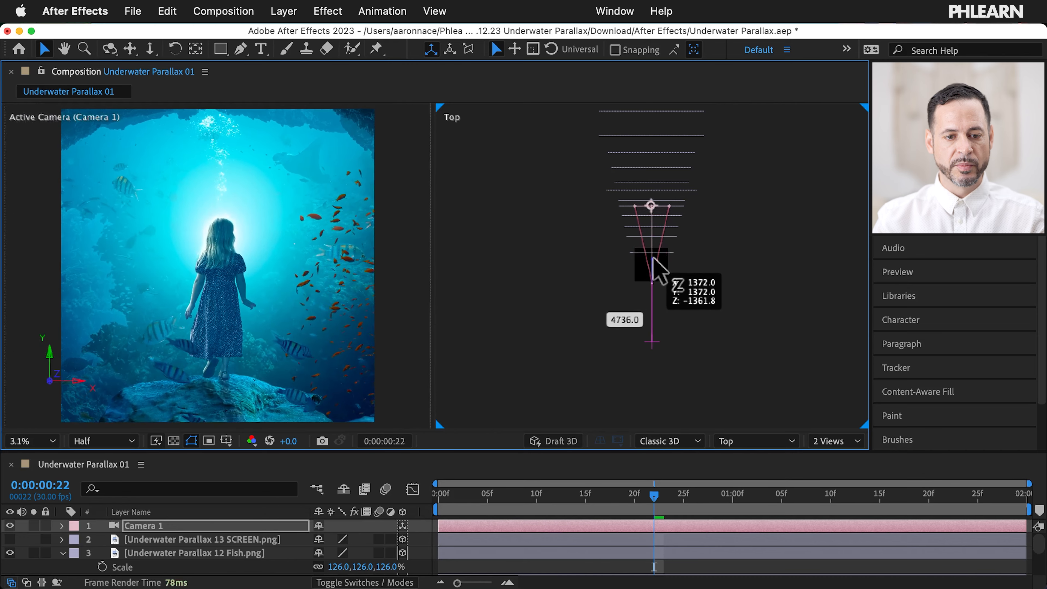
left_click_drag(658, 275, 664, 307)
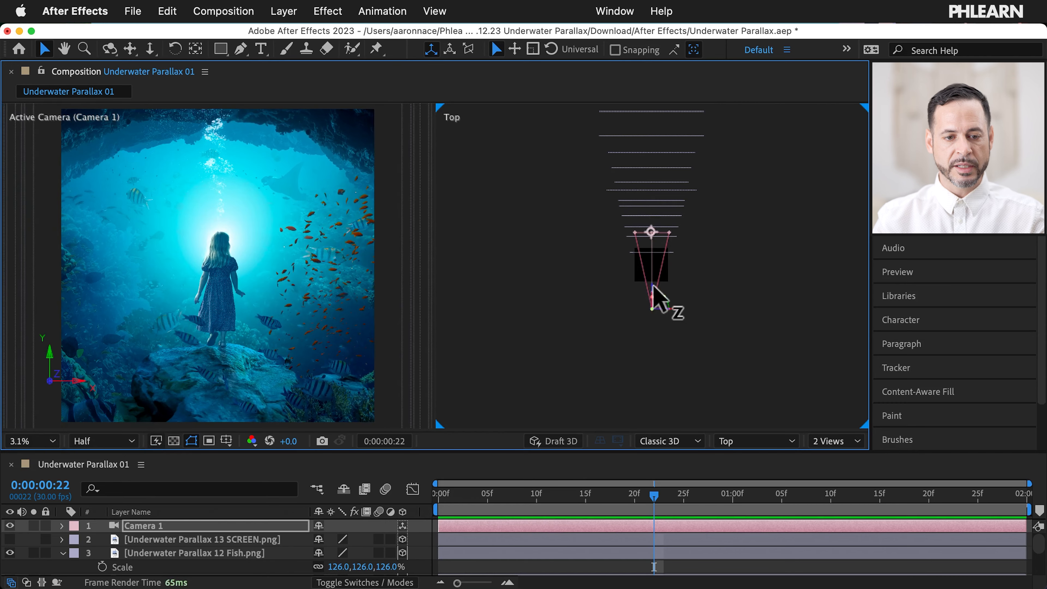
key("super+z")
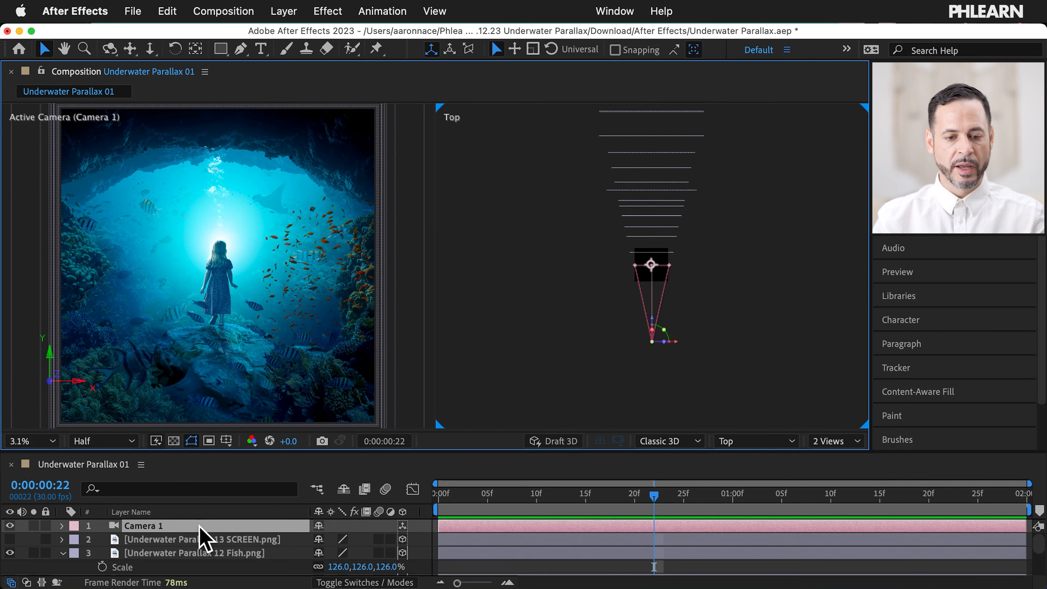
Step: Push the 08 Coral layer back to Z 7424 and raise its scale from 189% to about 239%
scroll(200, 528, "down", 3)
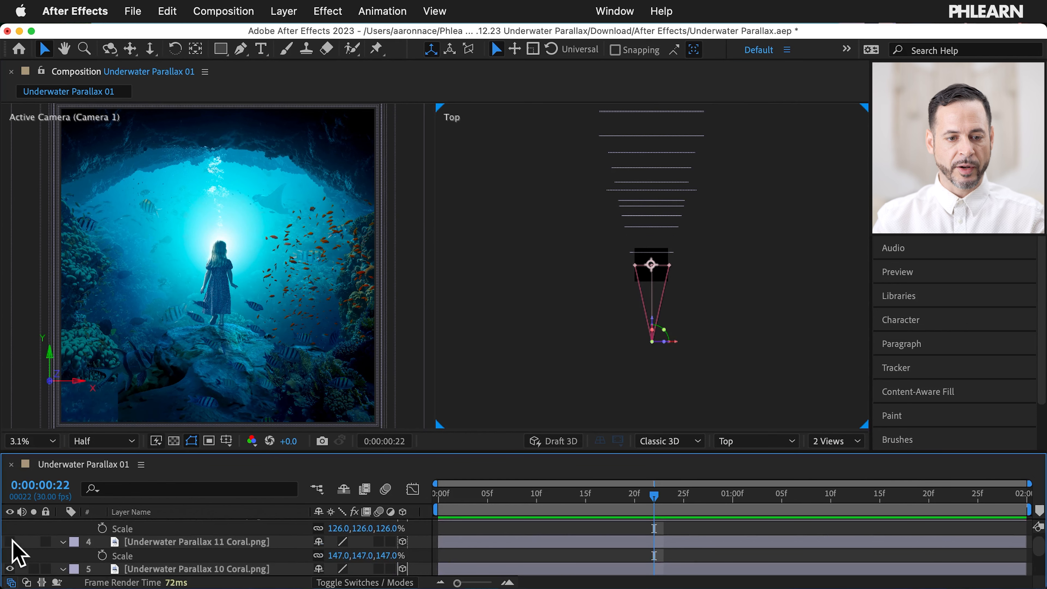
scroll(12, 553, "down", 2)
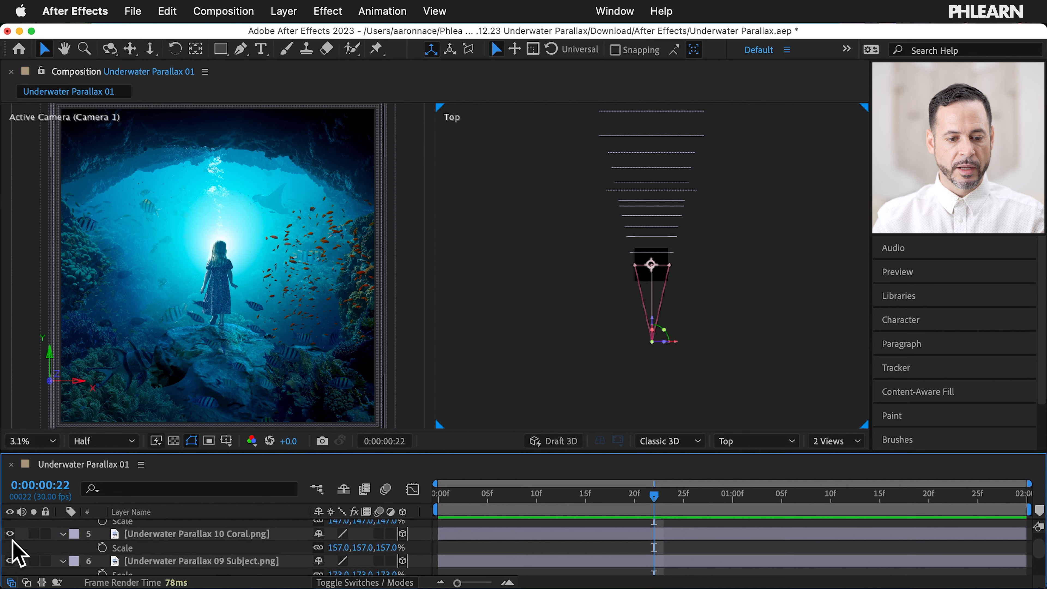
scroll(14, 549, "down", 1)
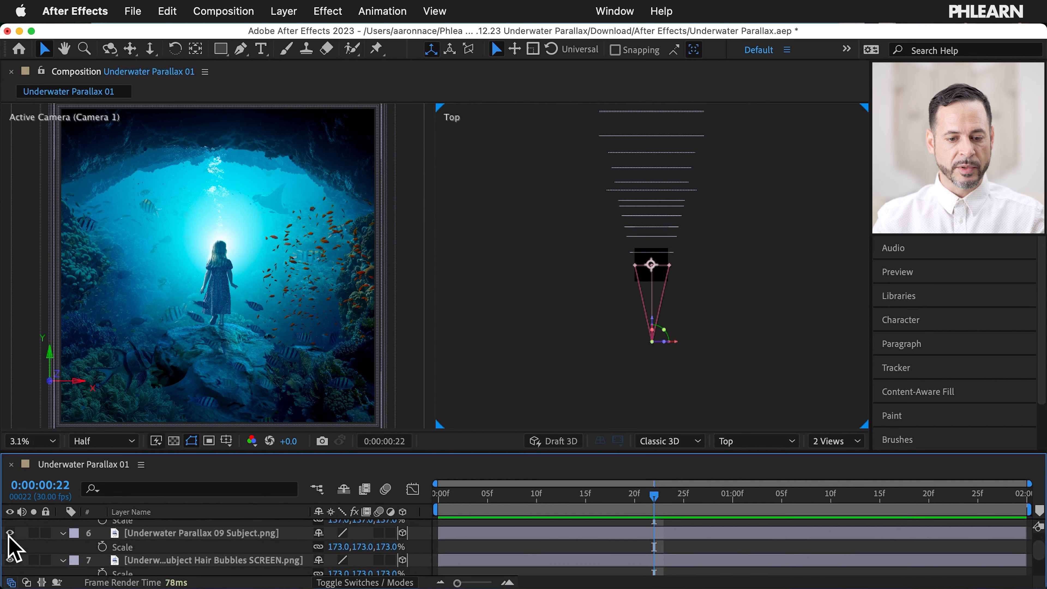
scroll(15, 549, "down", 2)
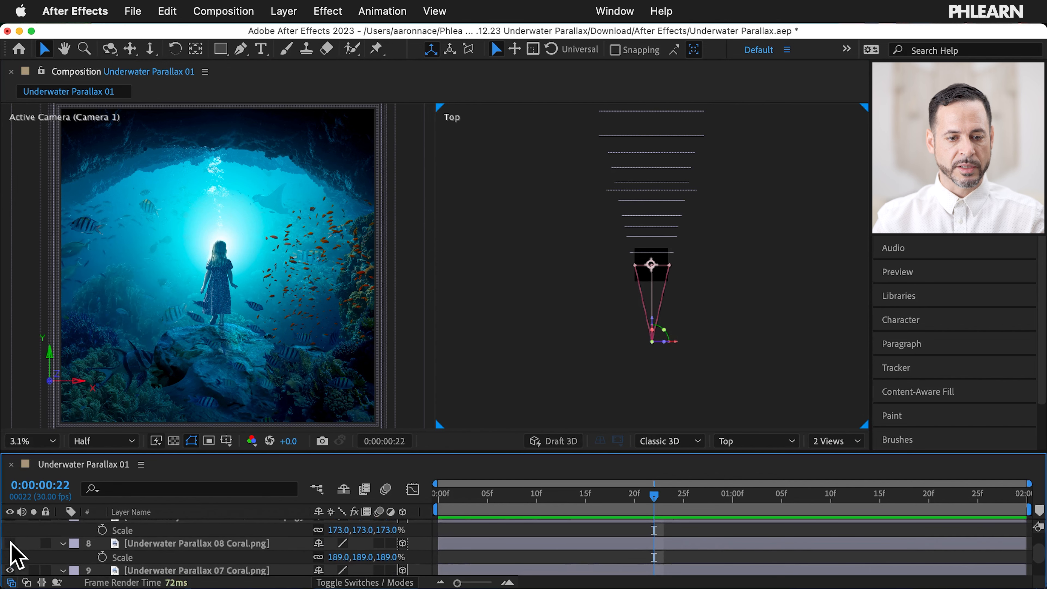
left_click(221, 542)
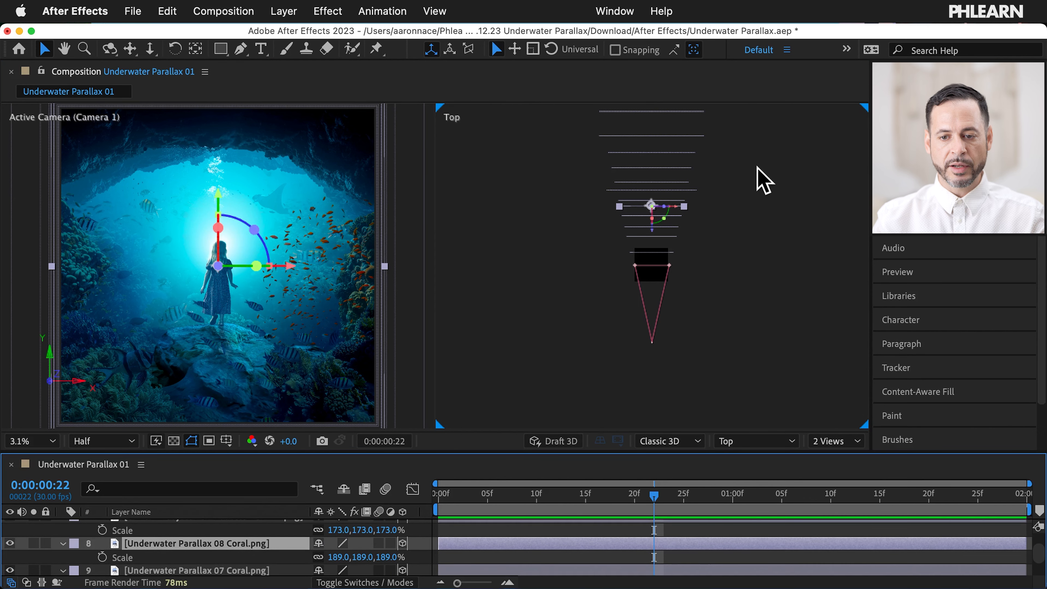
left_click_drag(653, 230, 650, 194)
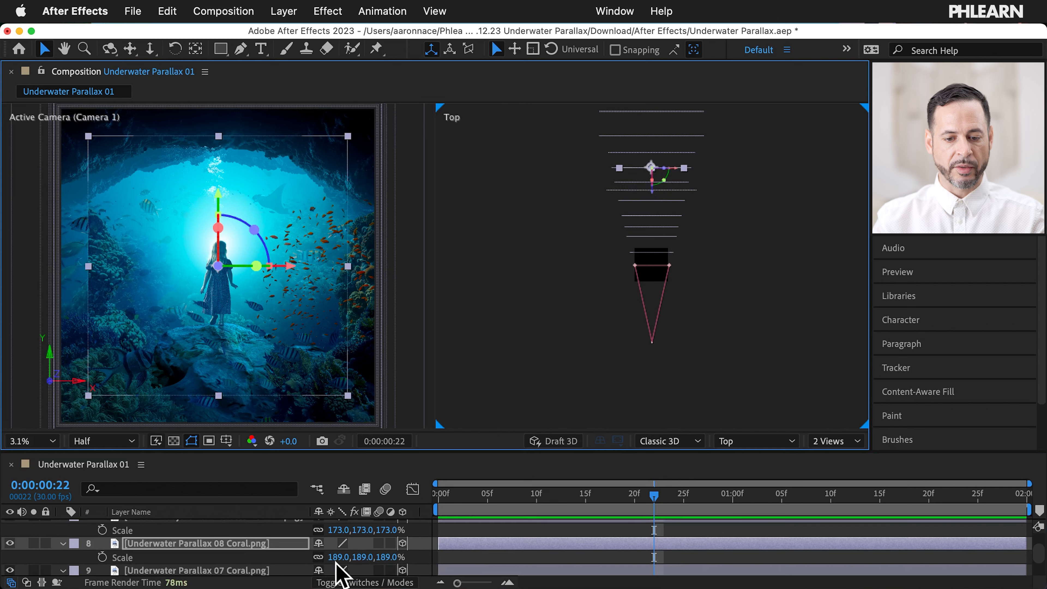
left_click_drag(339, 557, 373, 556)
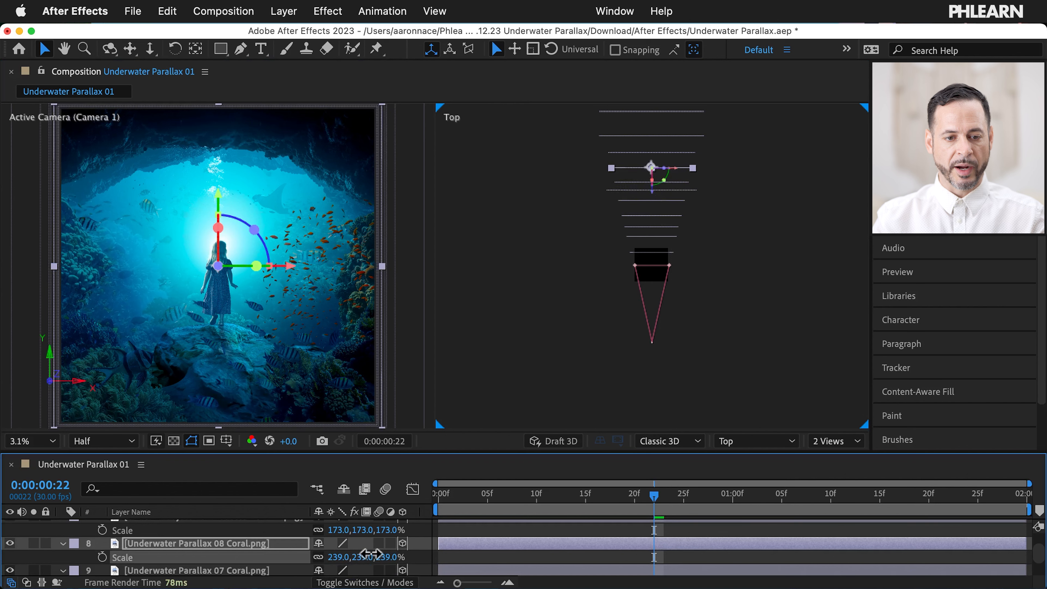
scroll(261, 545, "up", 5)
scroll(255, 540, "up", 2)
Step: Dolly Camera 1 back along Z to about -6545.8, behind the image layers
left_click(156, 525)
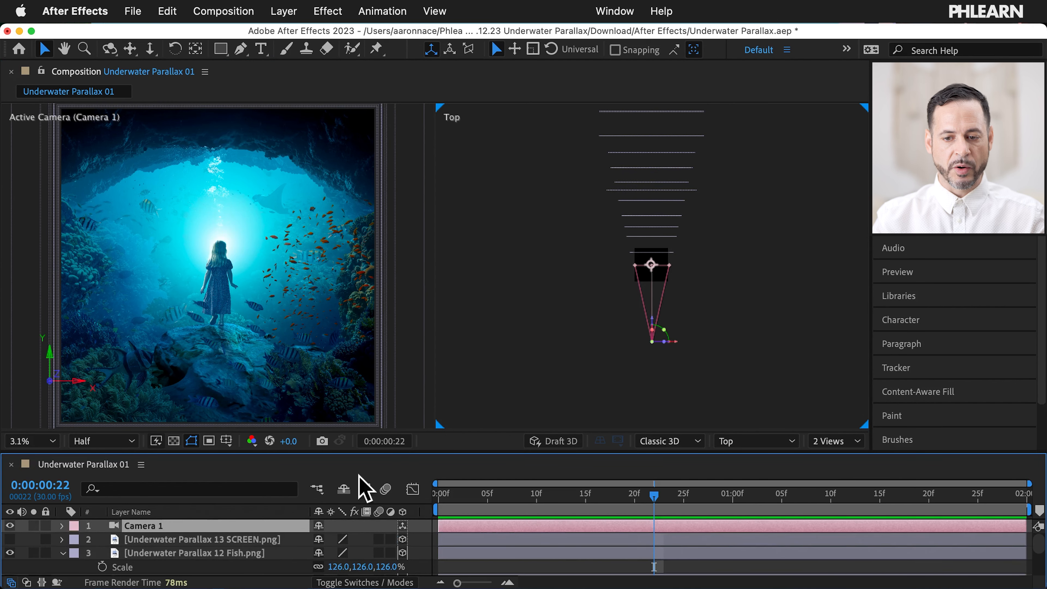
left_click_drag(651, 315, 651, 308)
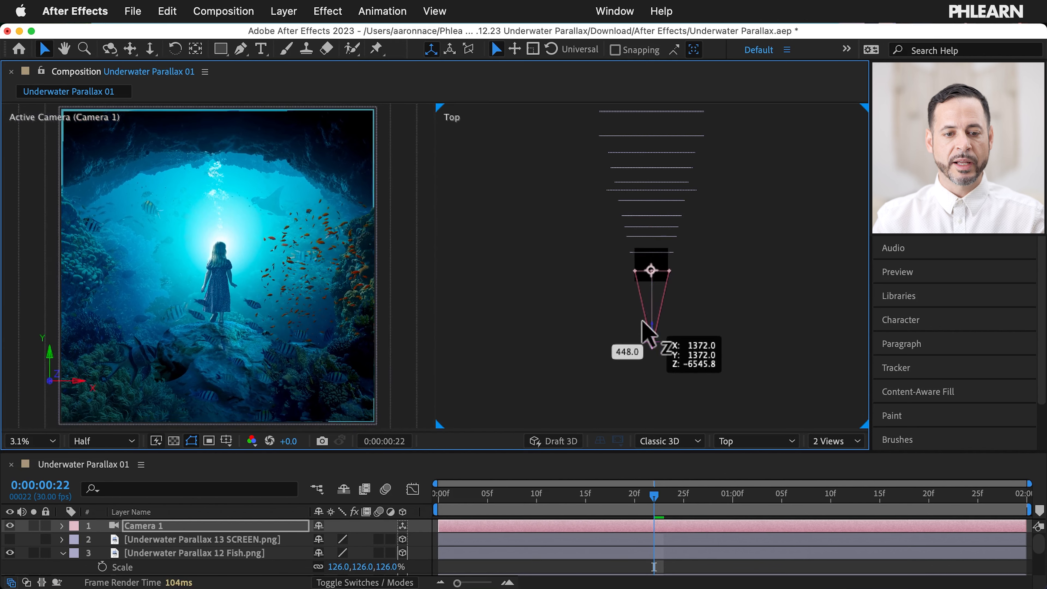
left_click_drag(648, 328, 650, 330)
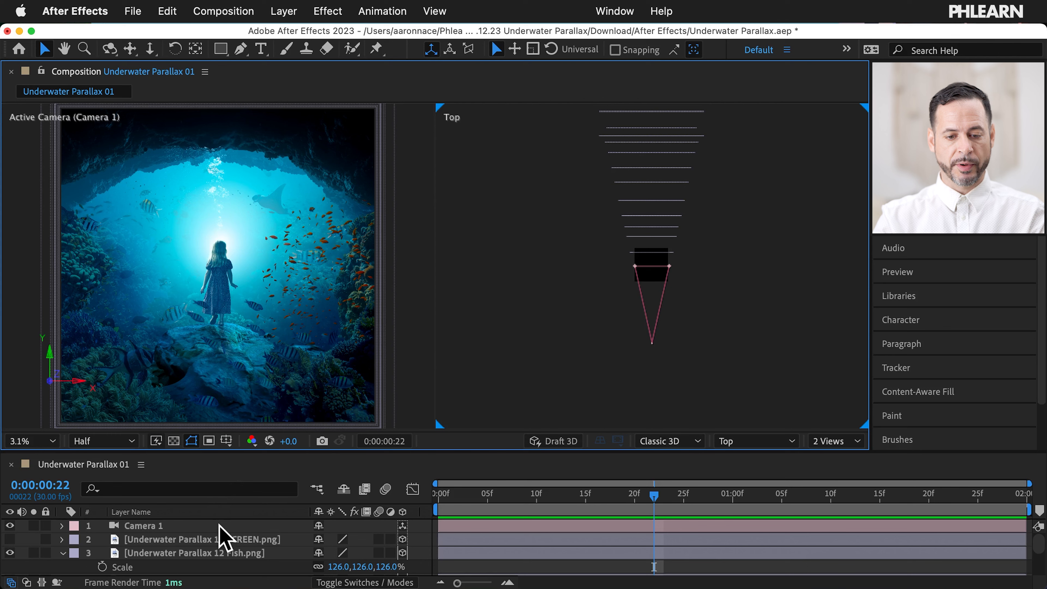
Step: Bring the 12 Fish layer forward toward the camera and set its scale to 27%
scroll(218, 523, "down", 1)
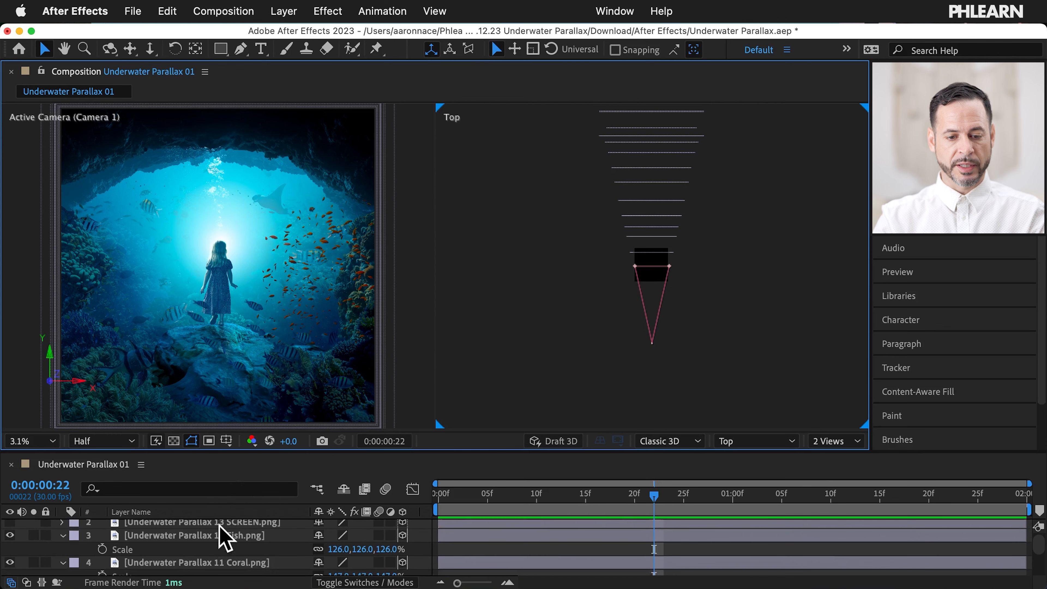
left_click(237, 534)
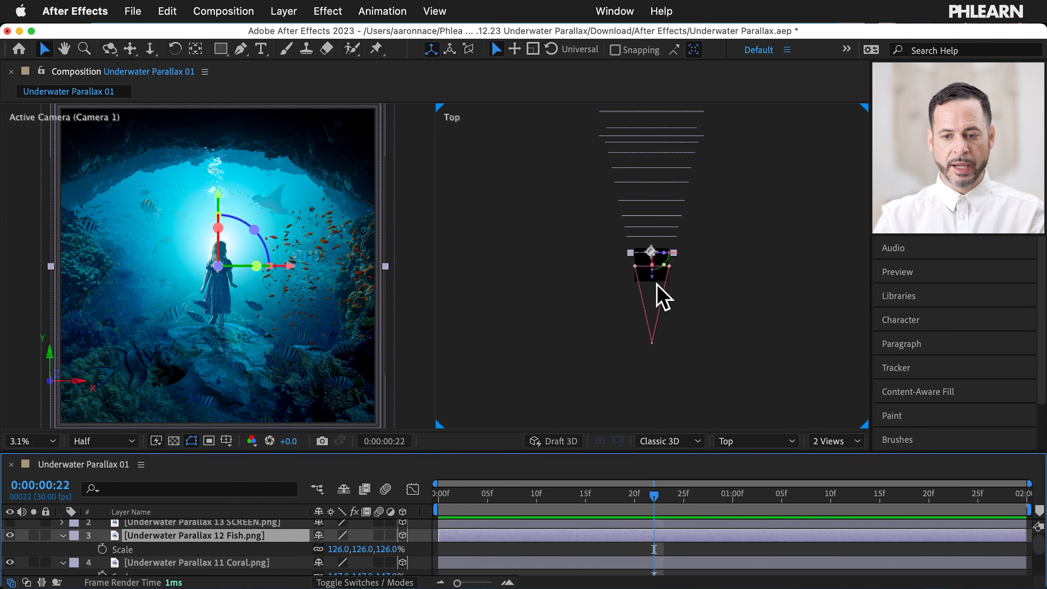
left_click_drag(651, 279, 652, 349)
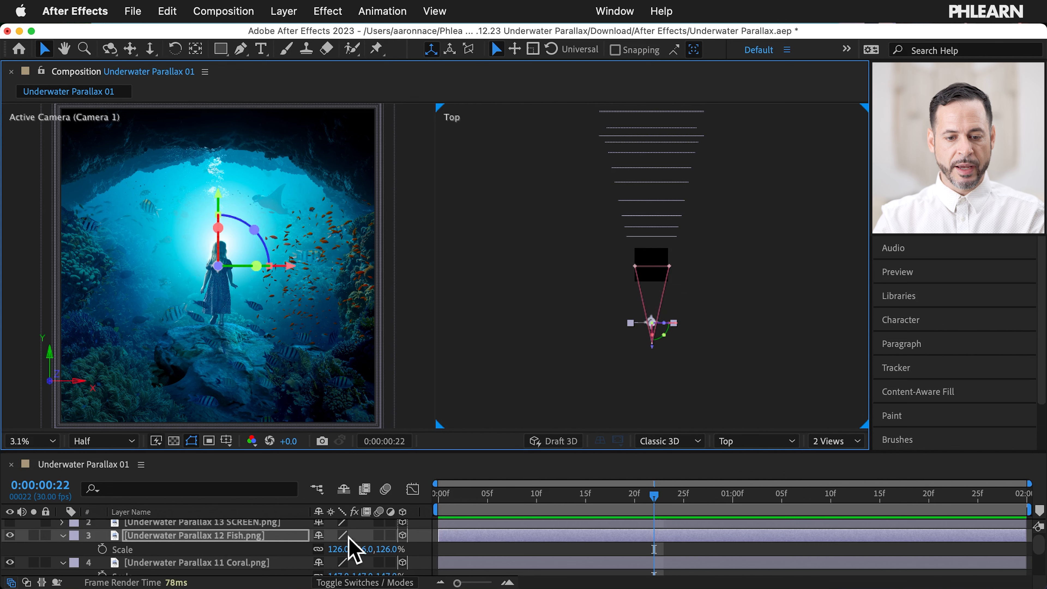
left_click_drag(339, 550, 235, 534)
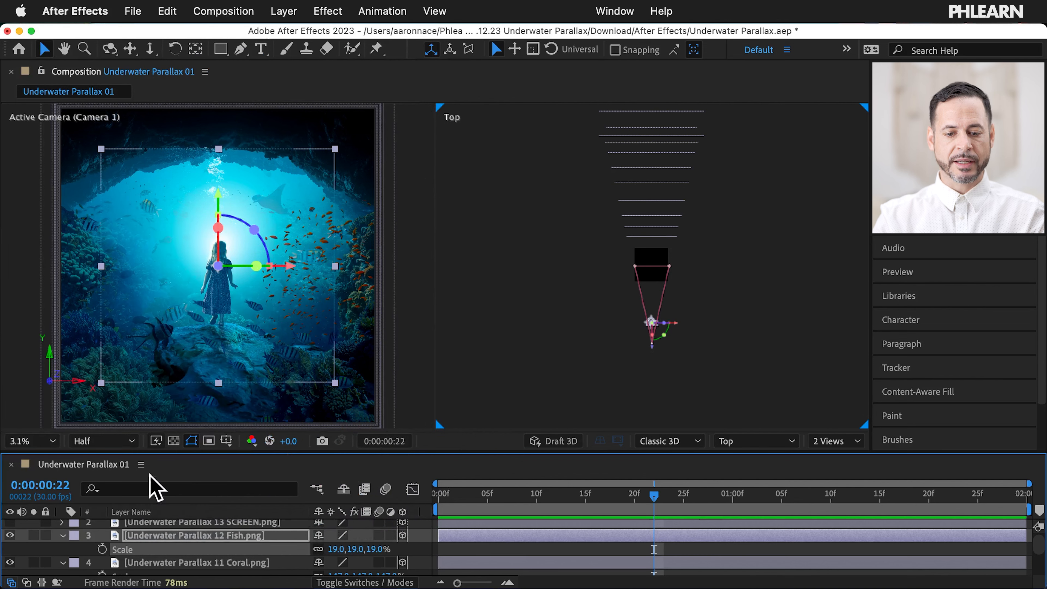
left_click_drag(334, 549, 409, 544)
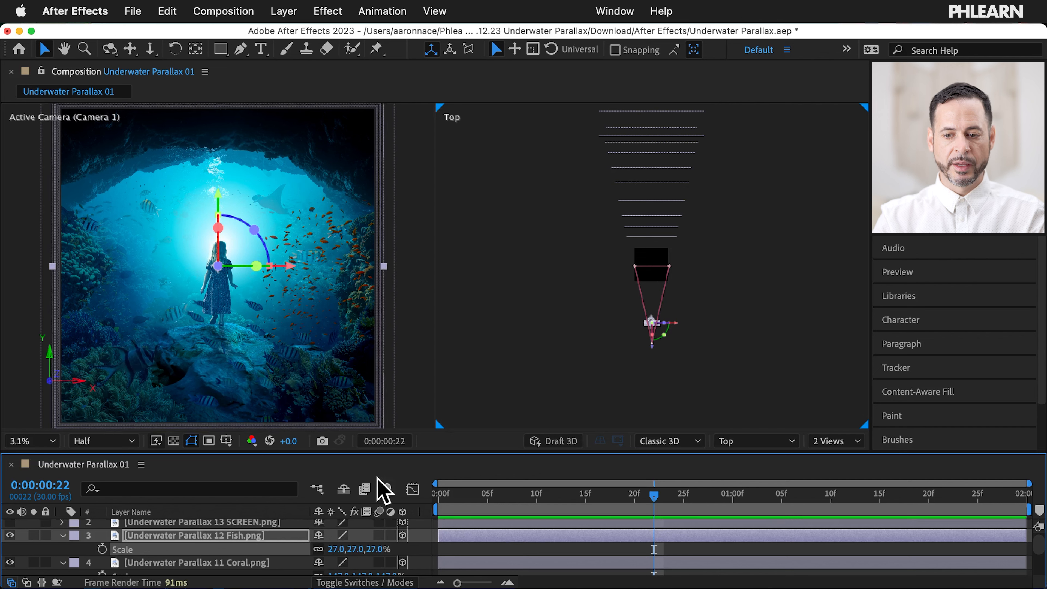
Step: Move the 11 Coral layer toward the camera and shrink it to about 46.8%
left_click(210, 563)
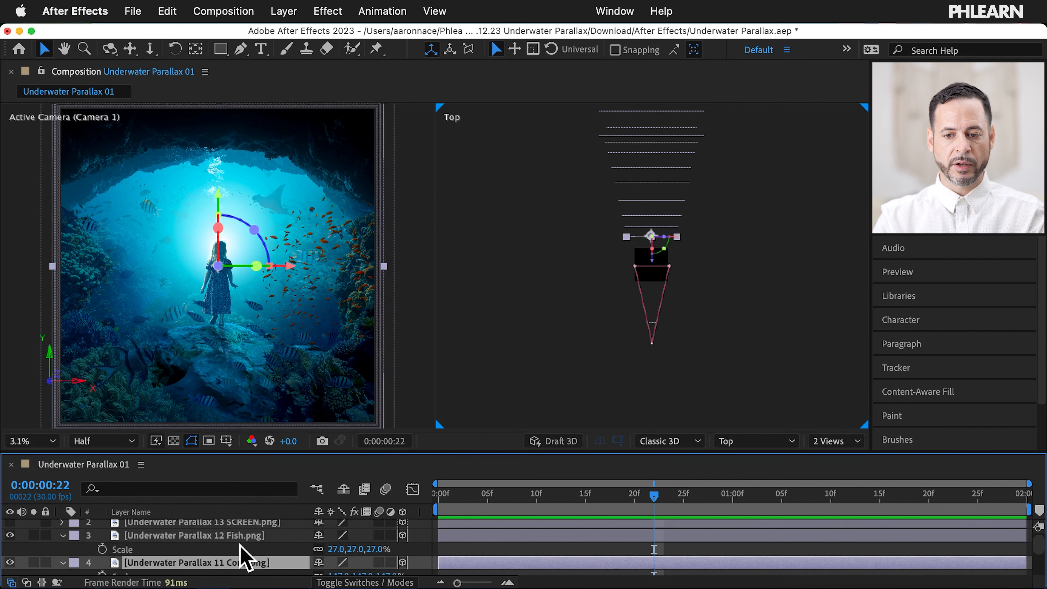
left_click_drag(653, 264, 659, 336)
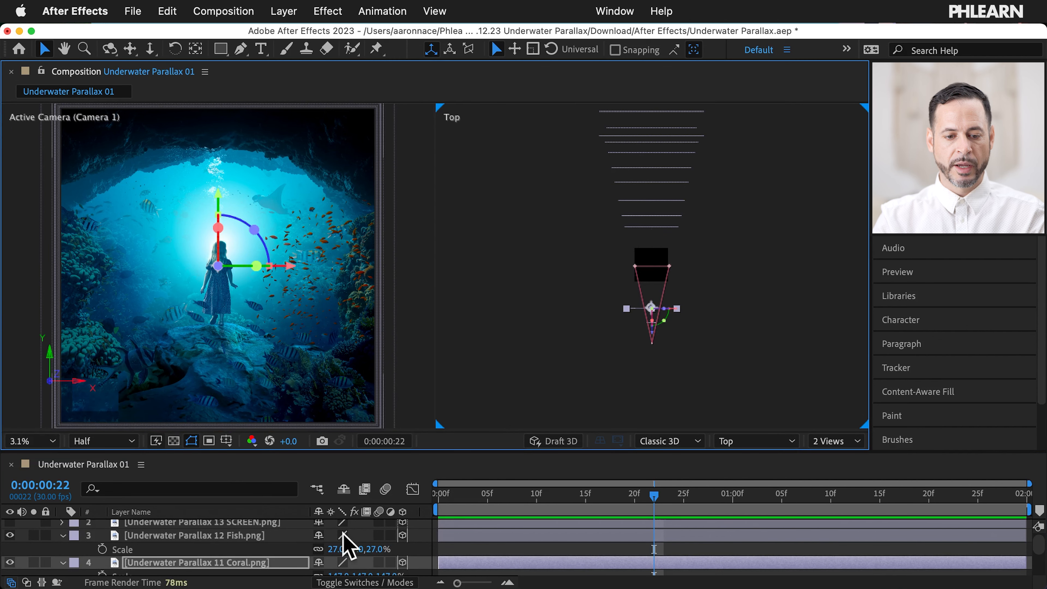
scroll(321, 540, "down", 2)
left_click_drag(346, 560, 324, 555)
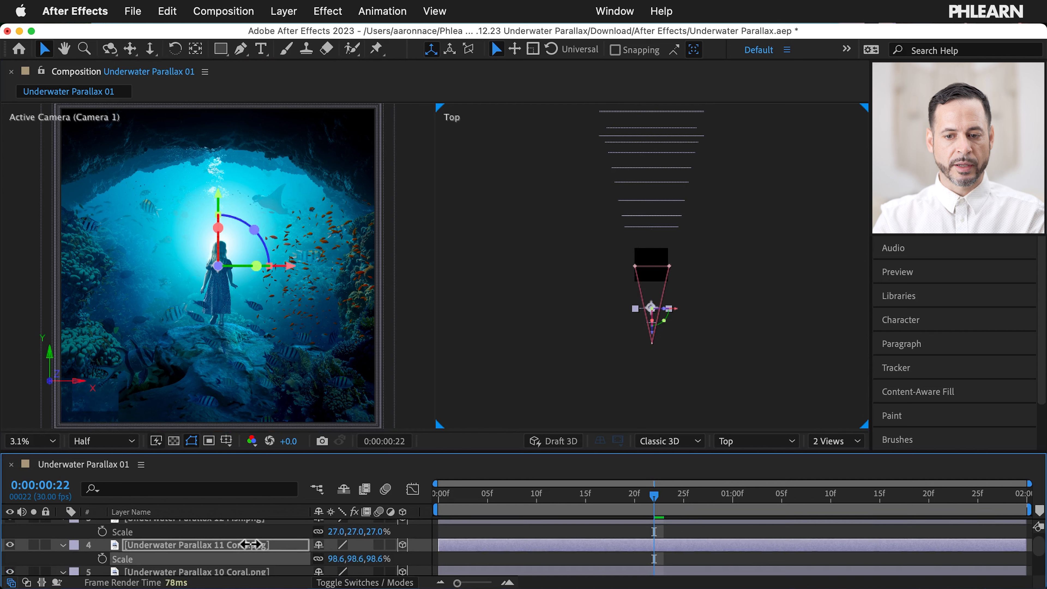
left_click_drag(237, 542, 124, 511)
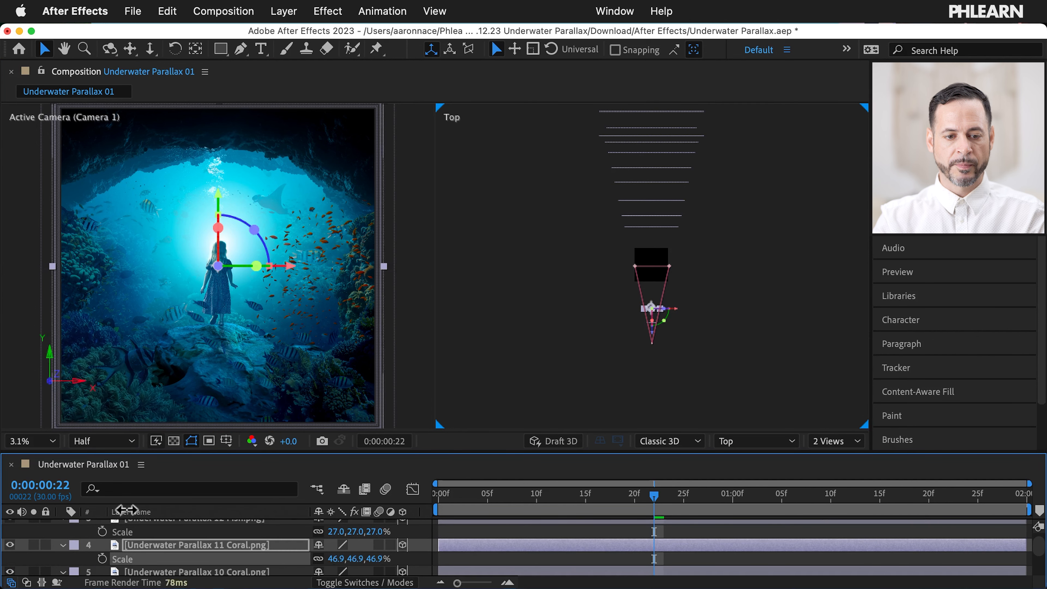
Step: Move the 10 Coral layer toward the camera and shrink it to 35.1%
scroll(185, 532, "down", 3)
left_click(230, 541)
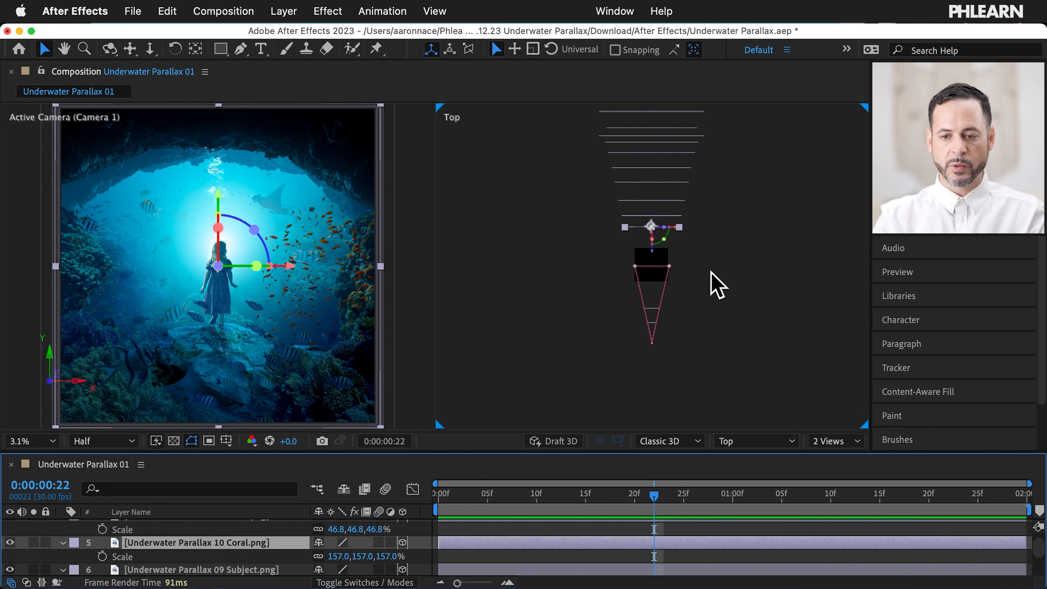
left_click_drag(656, 256, 662, 341)
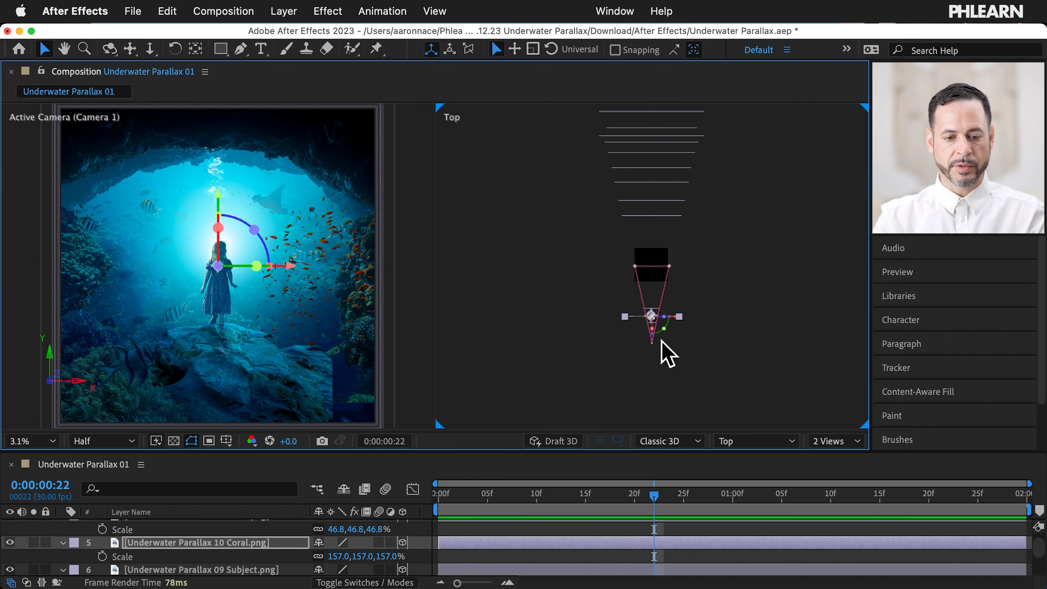
left_click_drag(335, 556, 206, 536)
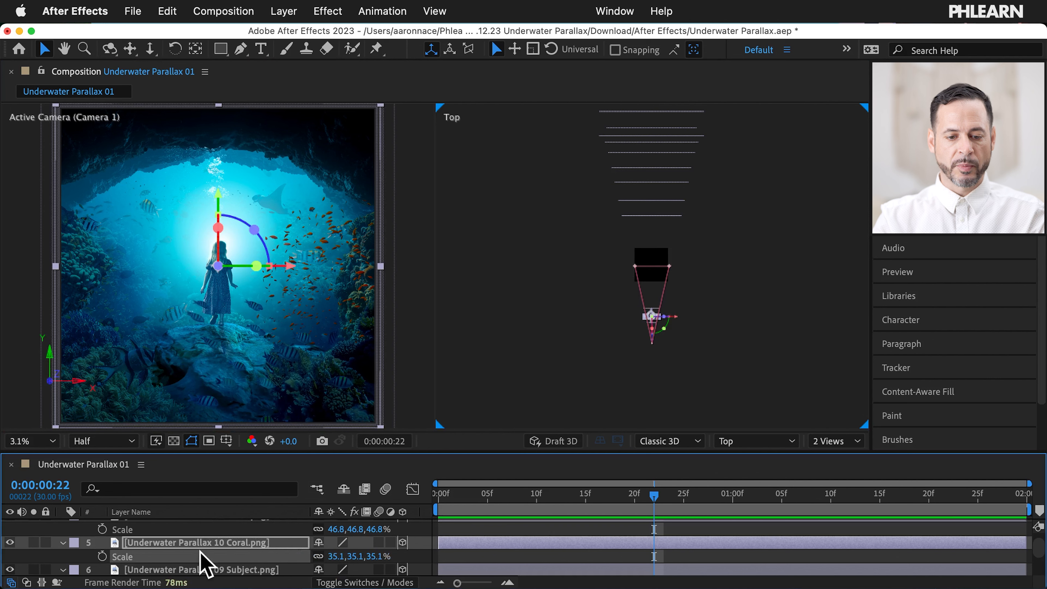
scroll(199, 559, "down", 1)
Step: Bring the Subject layers closer to the camera and scale them down to fit the frame
left_click(226, 562)
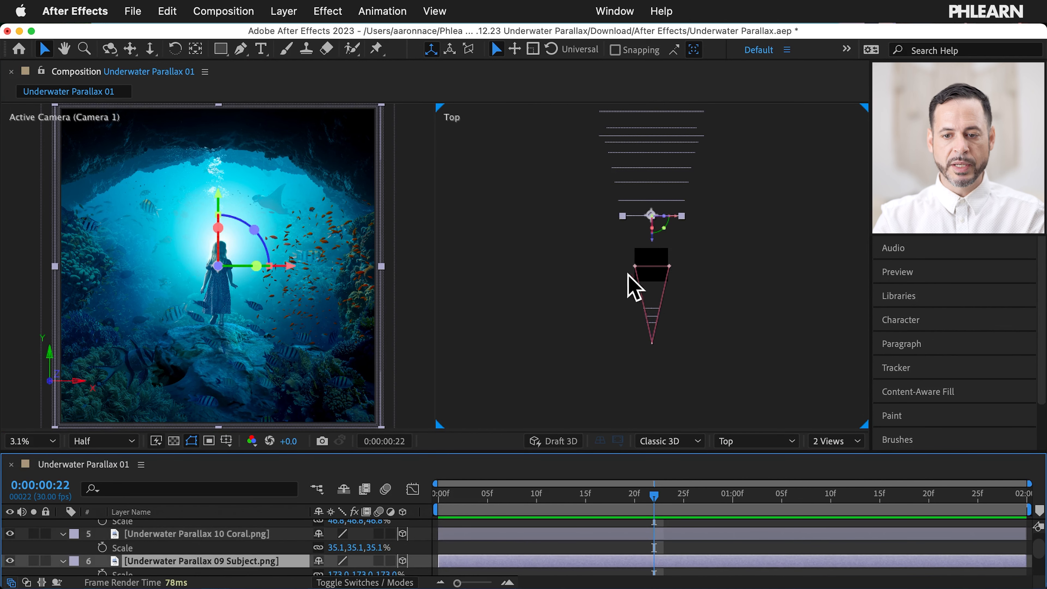
scroll(190, 554, "down", 3)
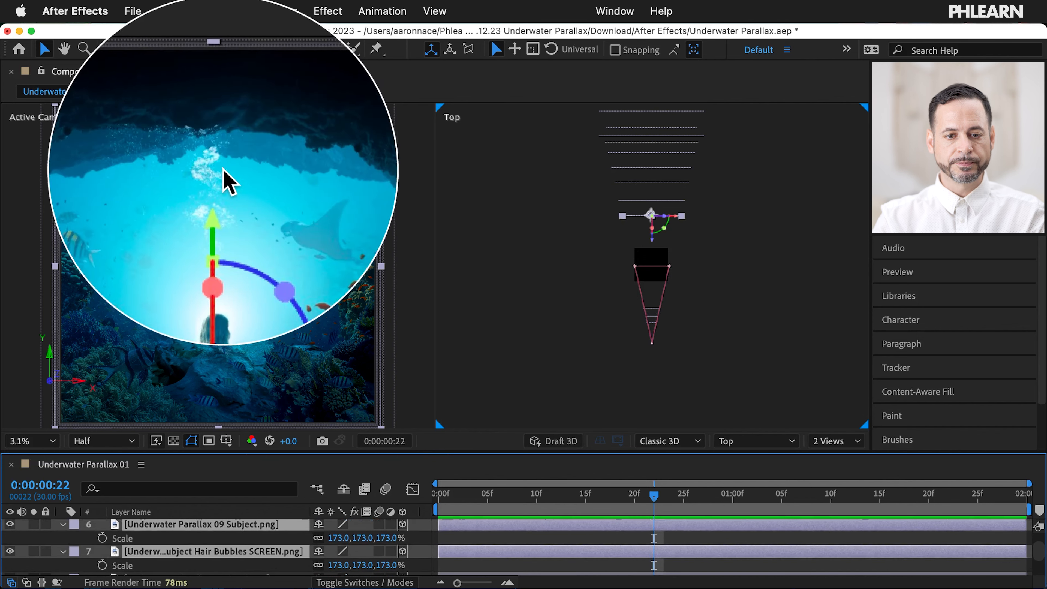
left_click_drag(655, 238, 656, 310)
left_click_drag(351, 538, 224, 501)
Step: Select the 08 Coral layer and toggle its visibility to check its contribution
scroll(234, 557, "down", 2)
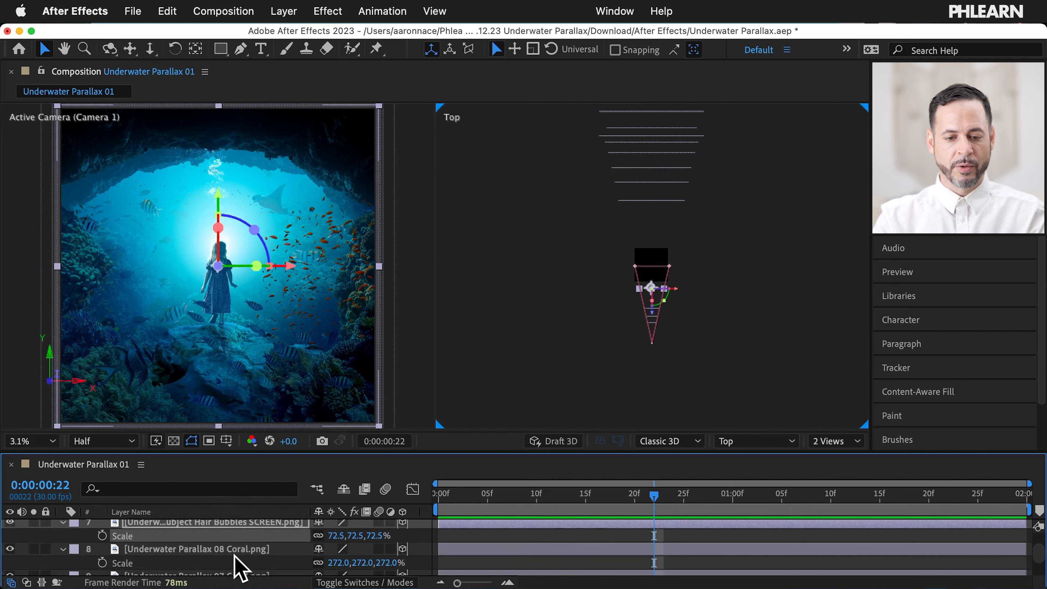
left_click(253, 551)
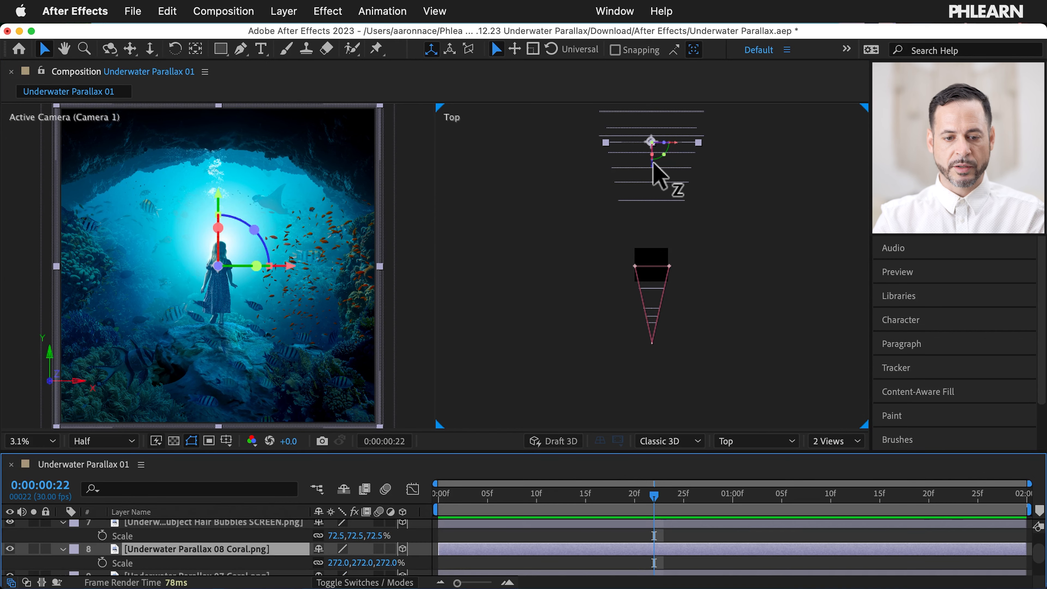
left_click(9, 549)
left_click(9, 549)
left_click(9, 549)
left_click(9, 549)
scroll(208, 554, "down", 2)
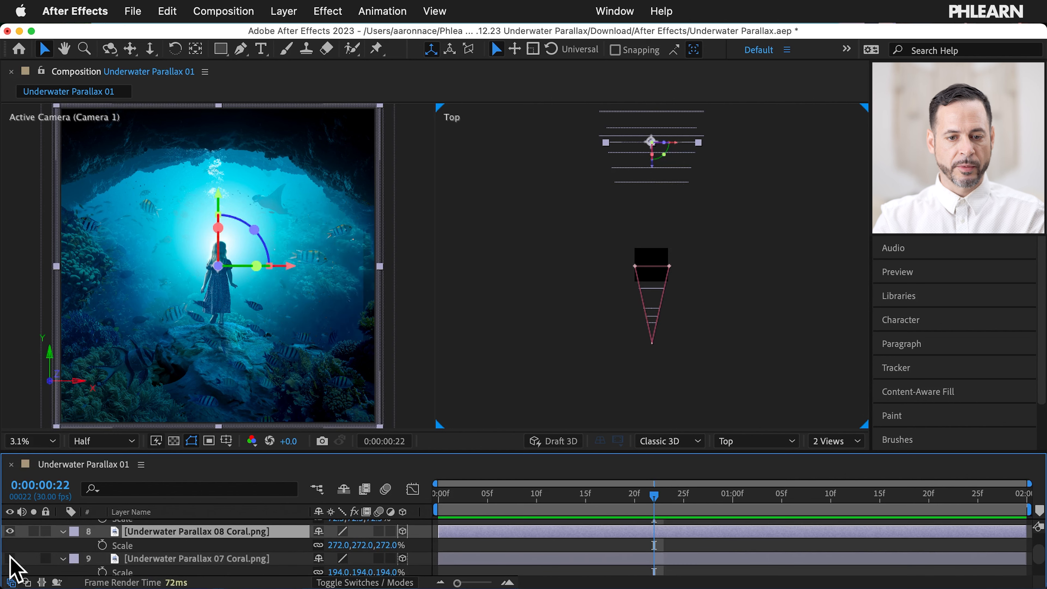
Step: Move the 07 Coral layer nearer to Z 1792 and scale it down to 138%
left_click(175, 559)
left_click_drag(656, 226, 656, 270)
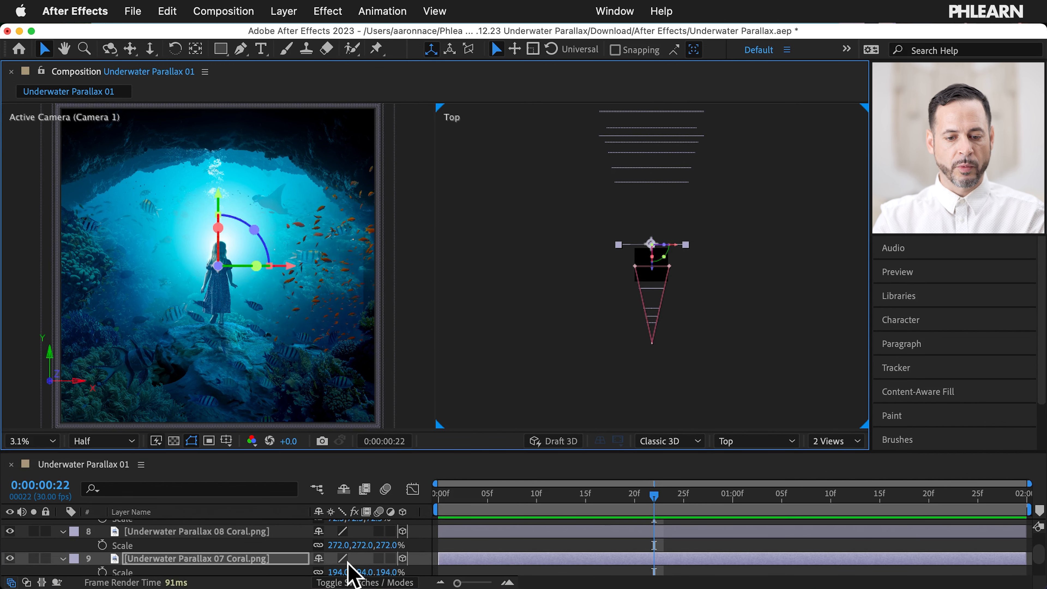
scroll(348, 556, "down", 2)
left_click_drag(358, 557, 291, 545)
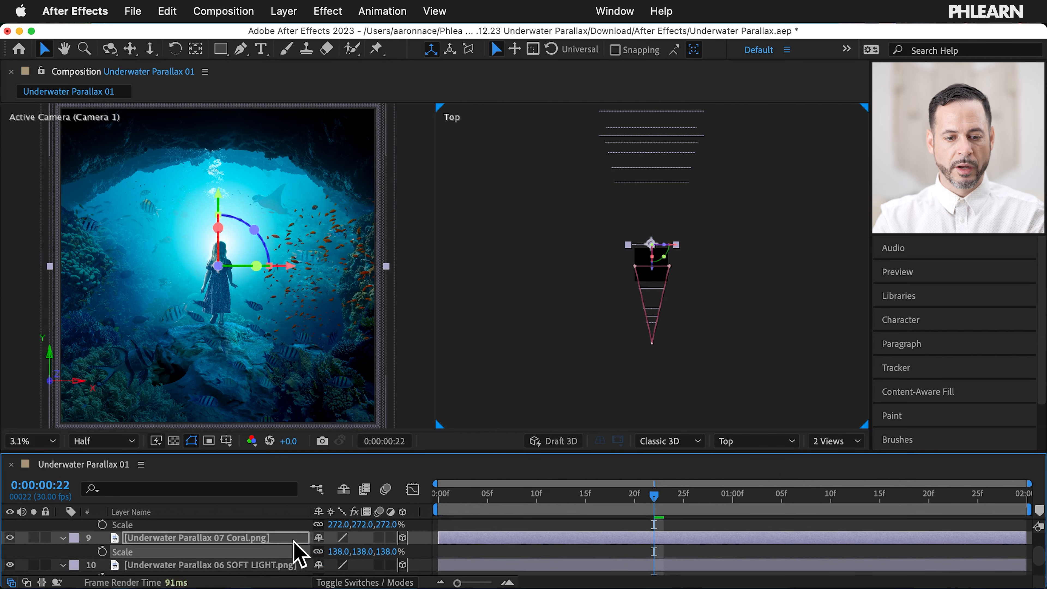
scroll(211, 560, "down", 1)
scroll(210, 561, "down", 1)
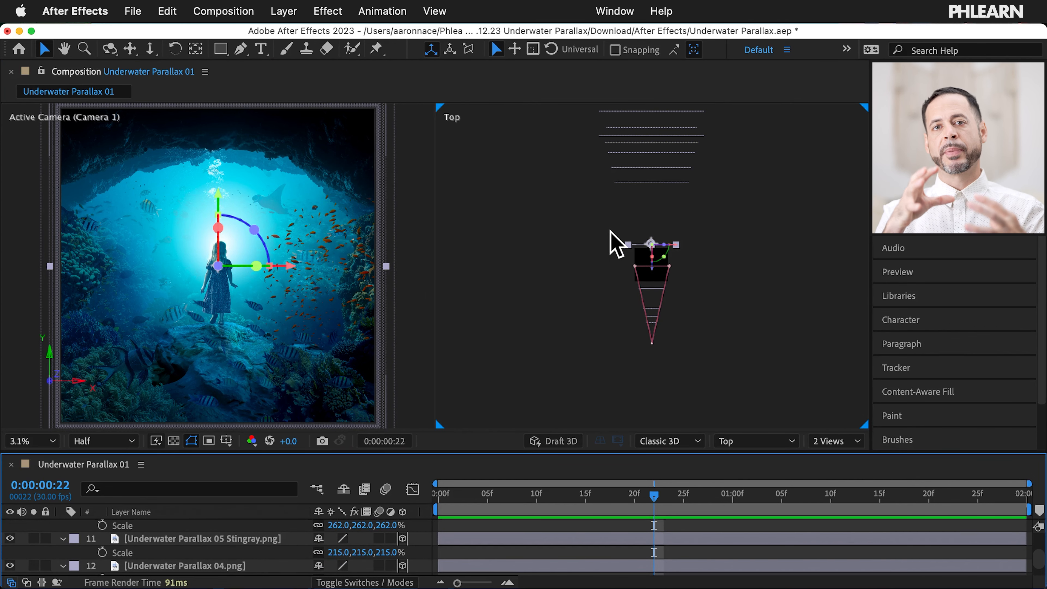
scroll(239, 544, "up", 5)
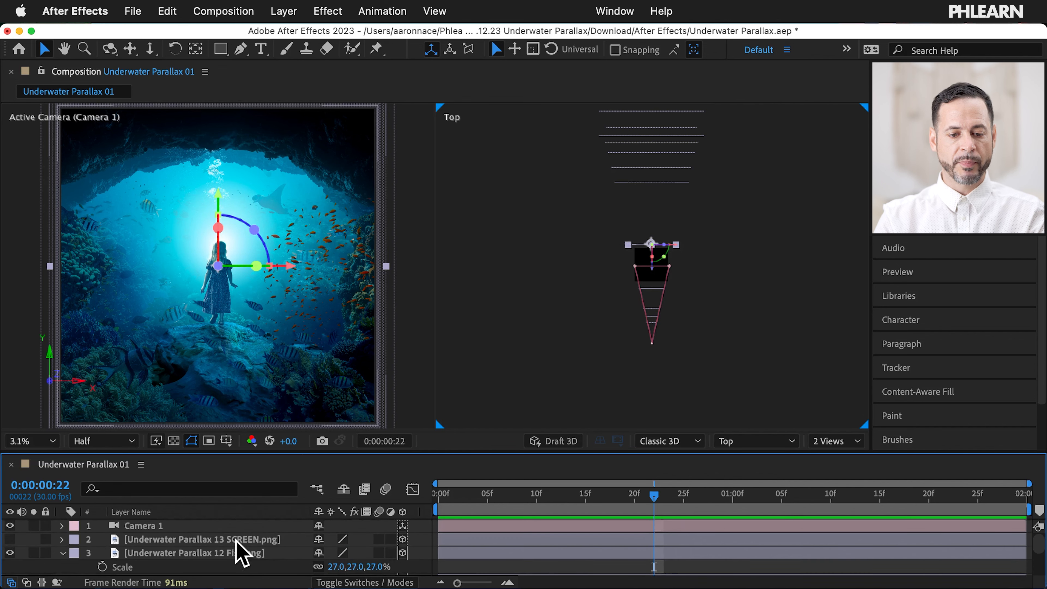
left_click(139, 526)
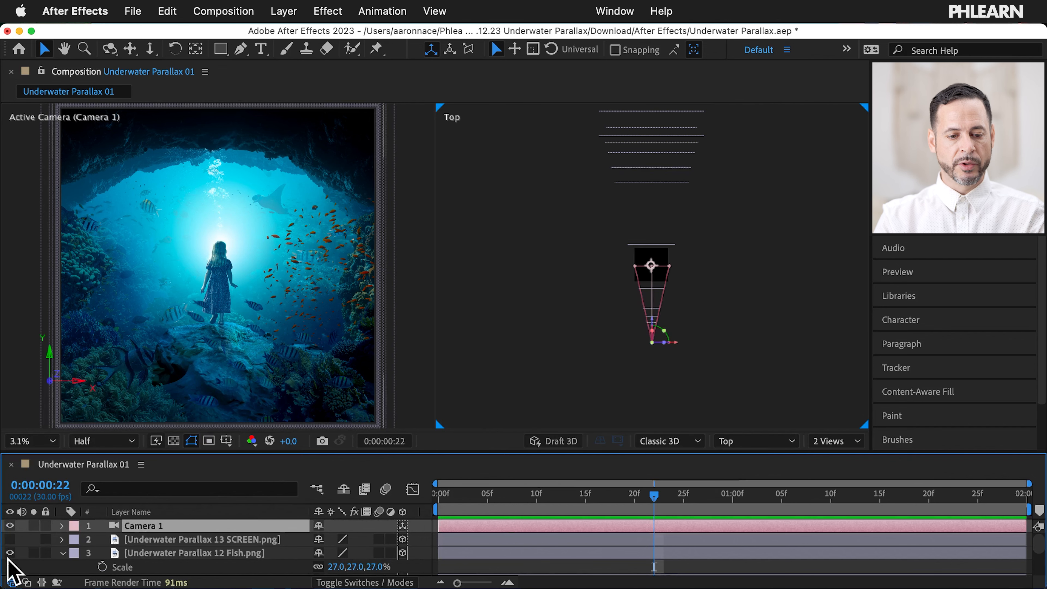
left_click(63, 526)
left_click(75, 540)
scroll(110, 540, "down", 1)
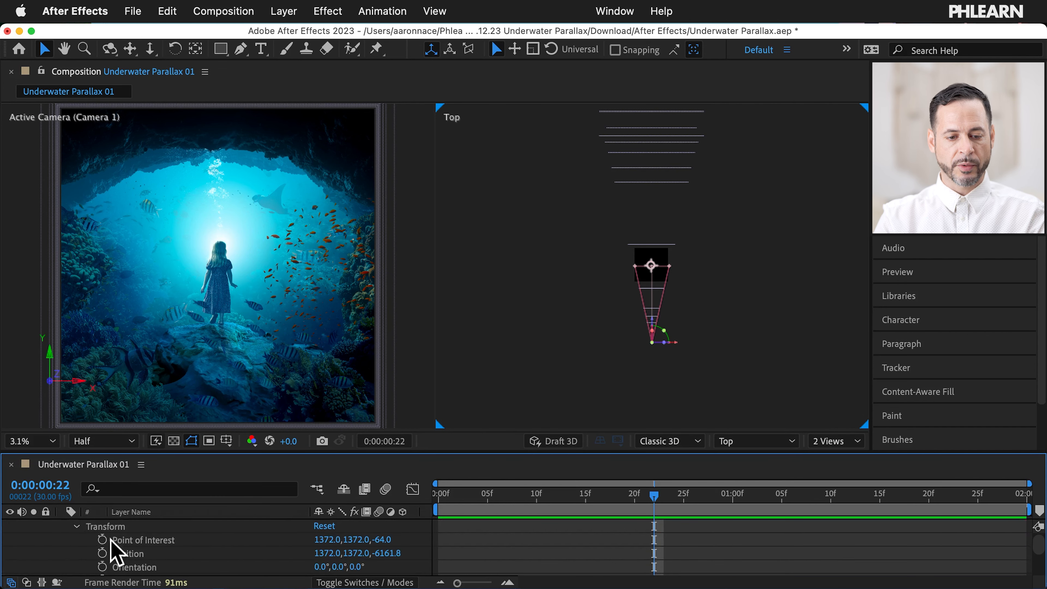
scroll(213, 550, "down", 1)
scroll(212, 551, "down", 1)
scroll(212, 551, "up", 2)
scroll(212, 550, "up", 1)
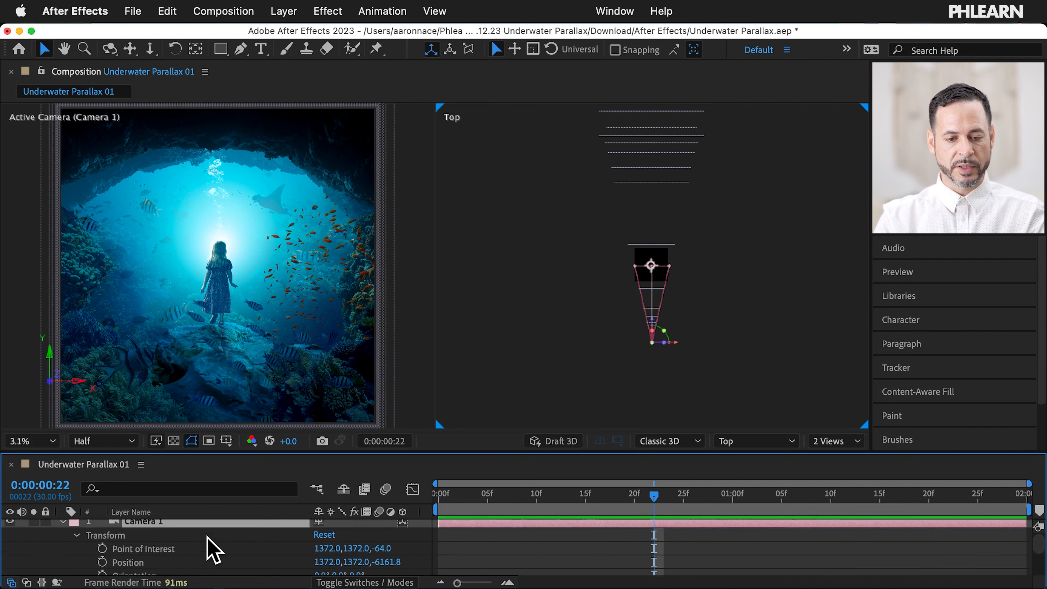
scroll(304, 574, "down", 1)
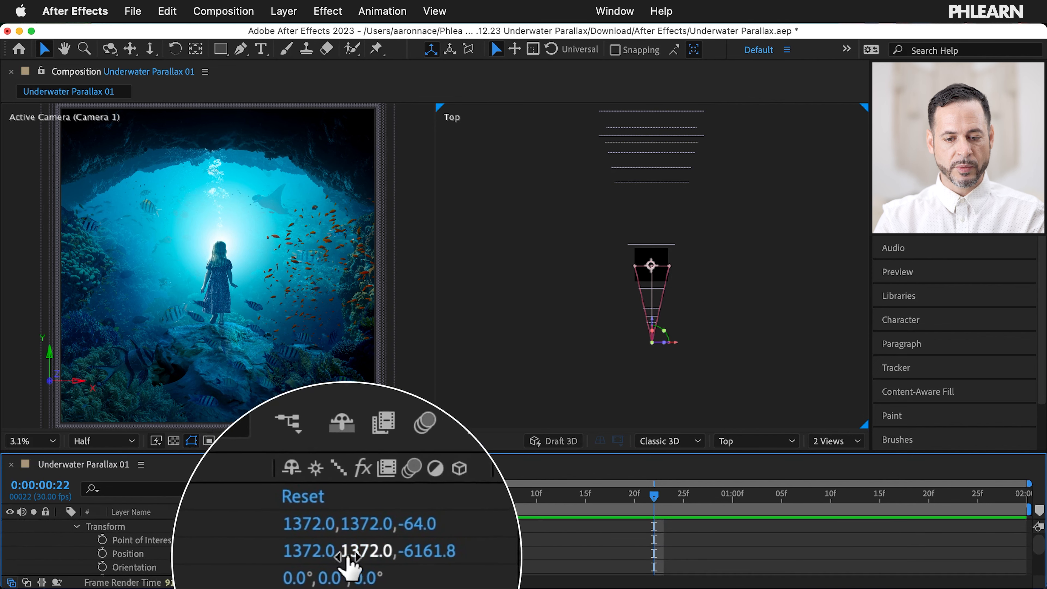
left_click_drag(388, 553, 446, 497)
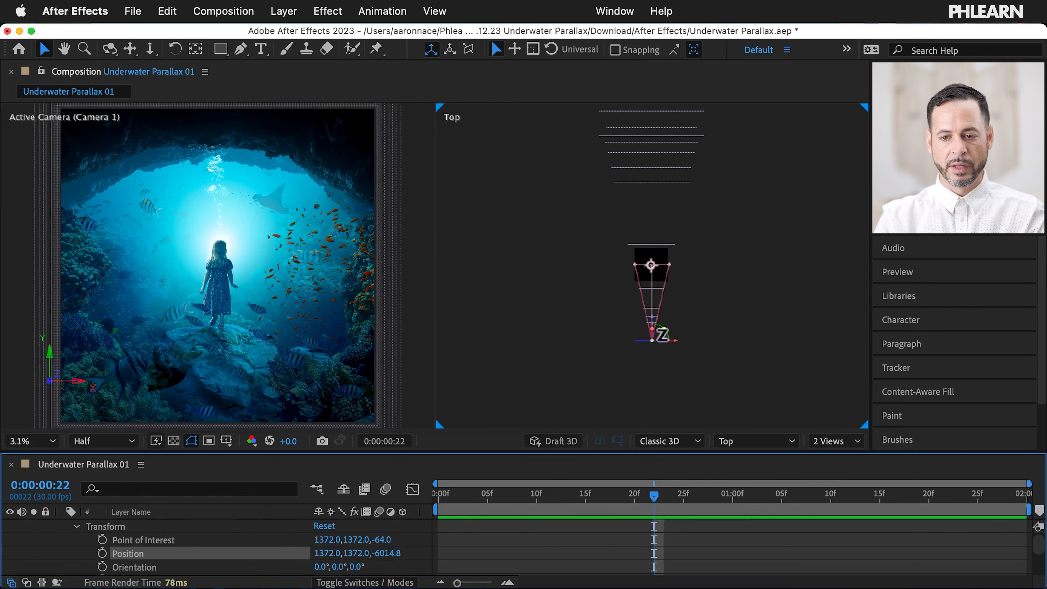
left_click_drag(657, 334, 663, 343)
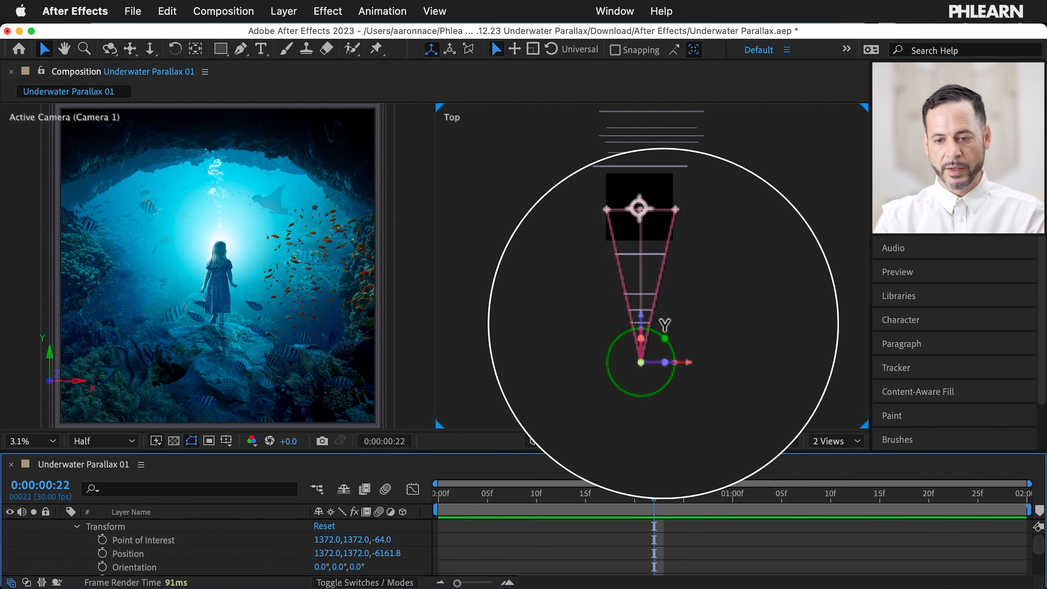
left_click_drag(652, 319, 677, 338)
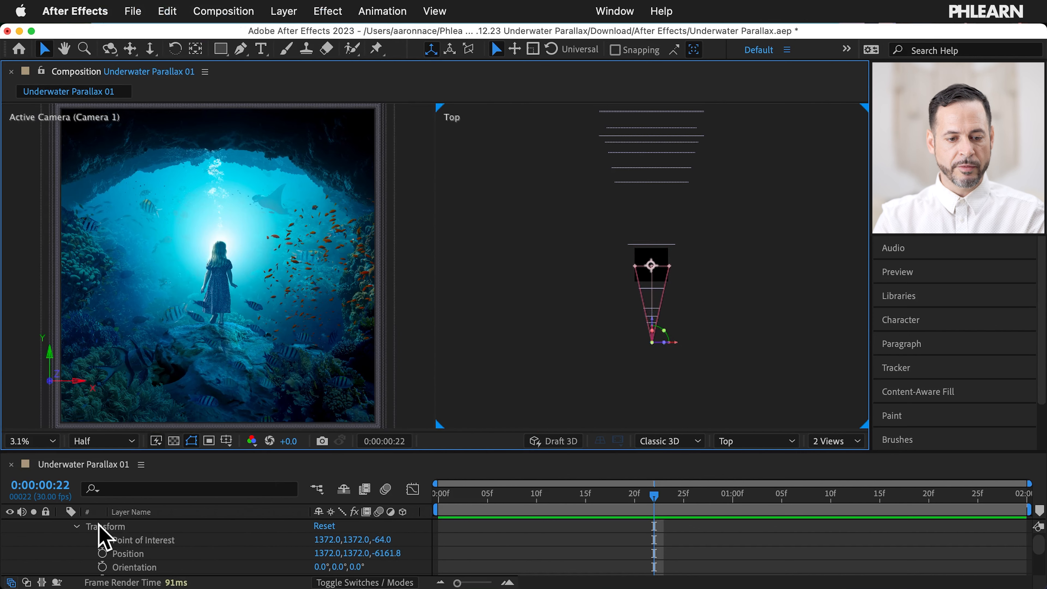
scroll(99, 525, "up", 1)
left_click(63, 525)
Step: Collapse the Stingray properties and toggle the LIGTEN and 04.png layers to identify them
scroll(68, 538, "down", 5)
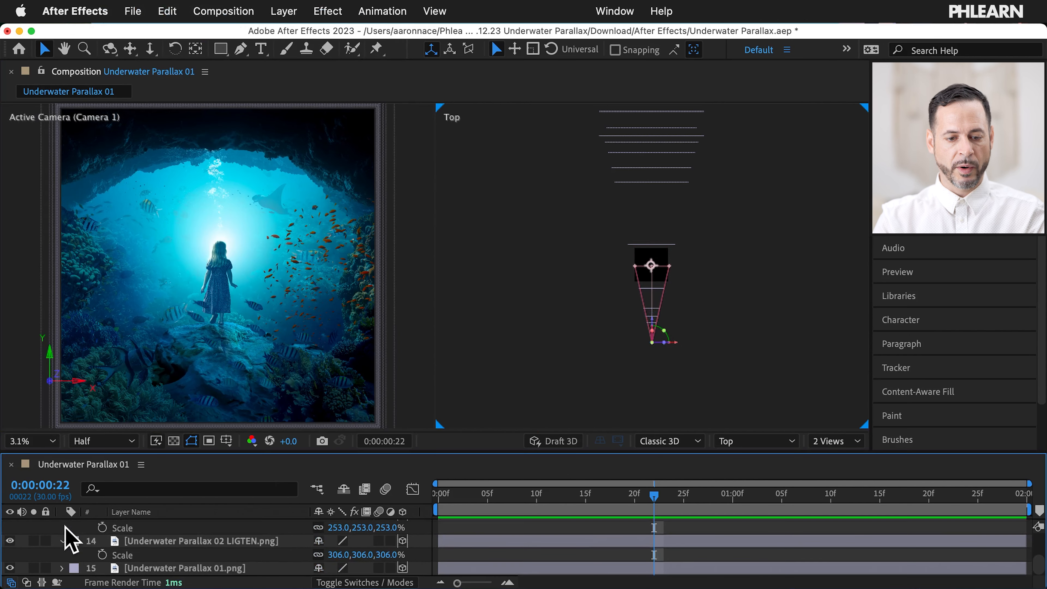
scroll(64, 554, "up", 2)
scroll(66, 557, "up", 2)
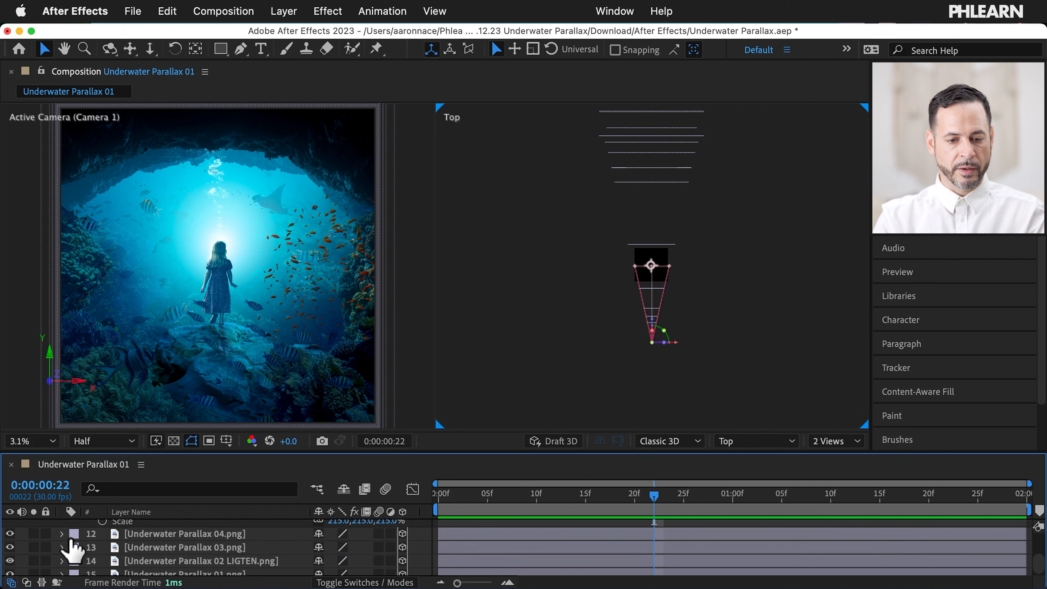
scroll(70, 551, "up", 2)
left_click(61, 532)
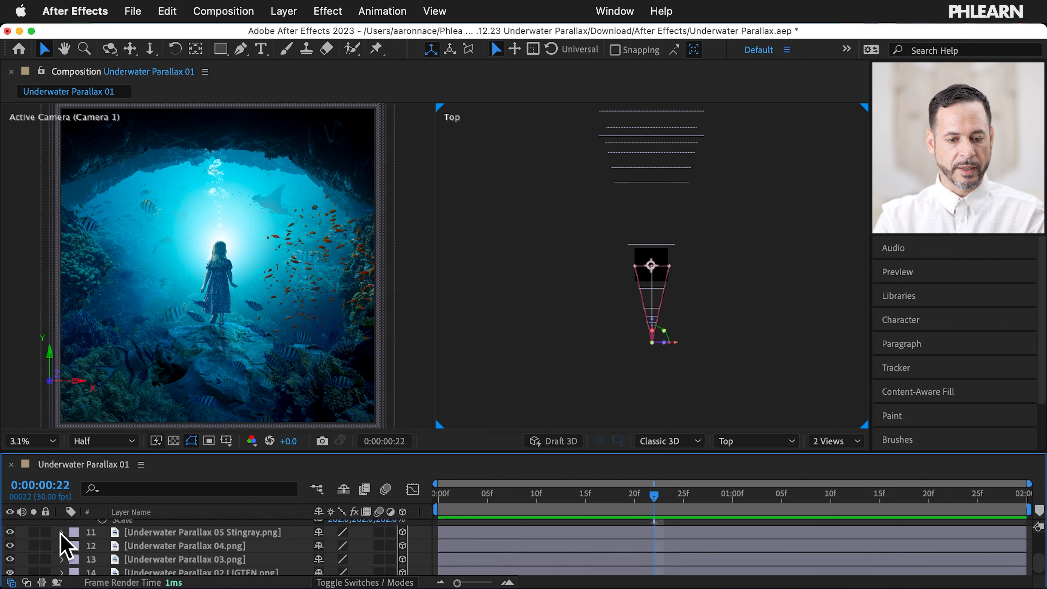
left_click(9, 564)
left_click(10, 564)
left_click(9, 561)
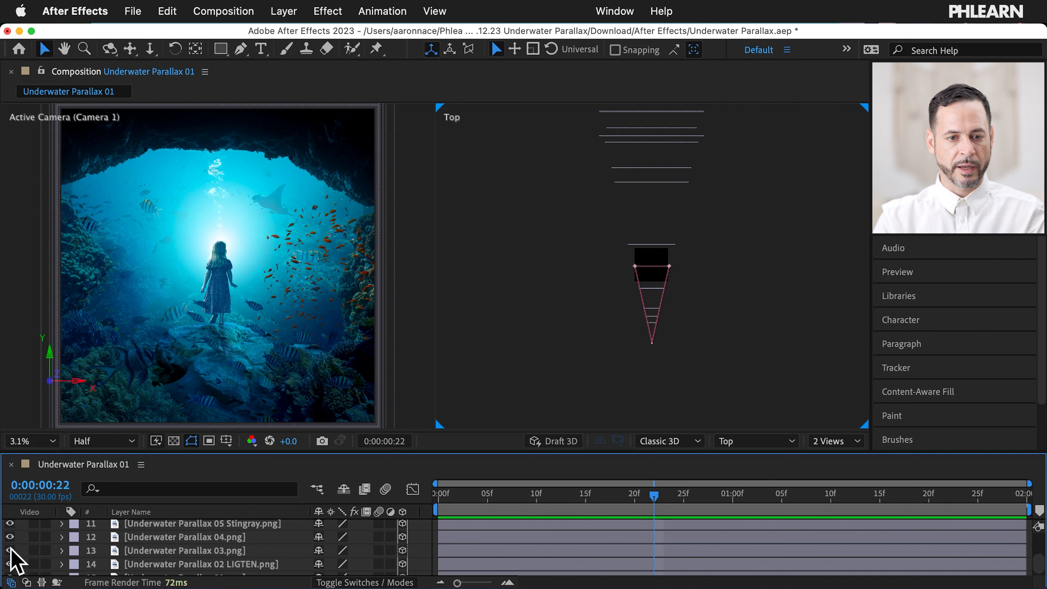
left_click(10, 561)
left_click(10, 537)
left_click(10, 538)
left_click(11, 539)
left_click(11, 538)
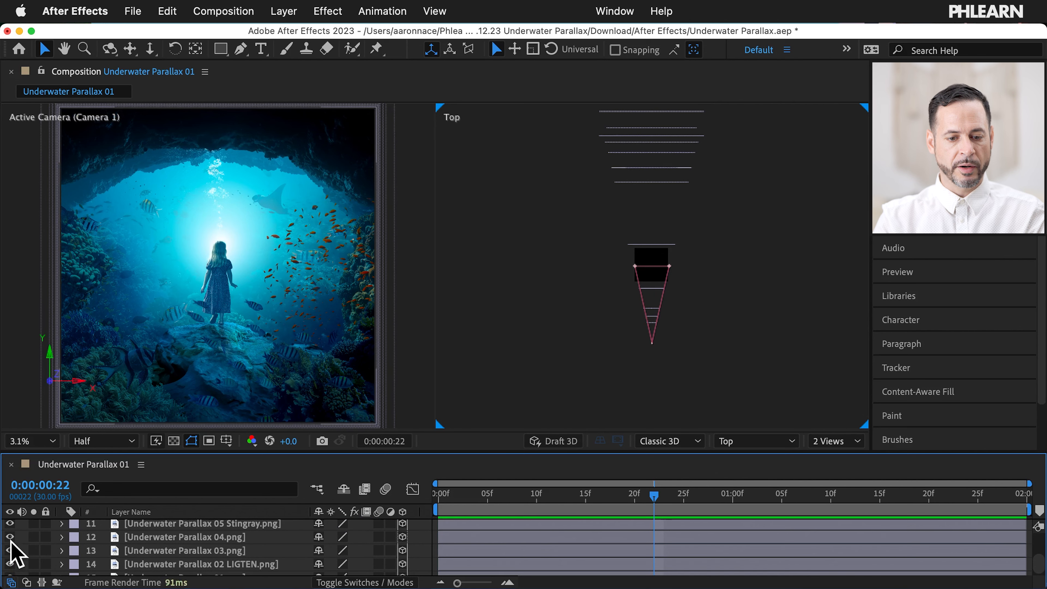
Step: Move the Underwater Parallax 04.png layer toward the camera and scale it to 53.8%
left_click(184, 538)
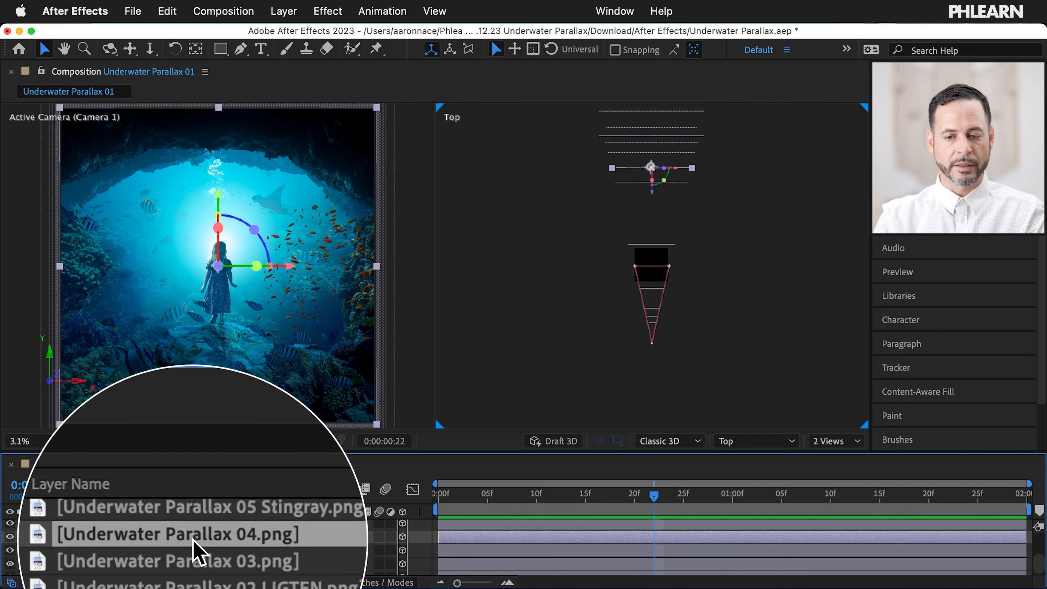
left_click_drag(652, 193, 660, 326)
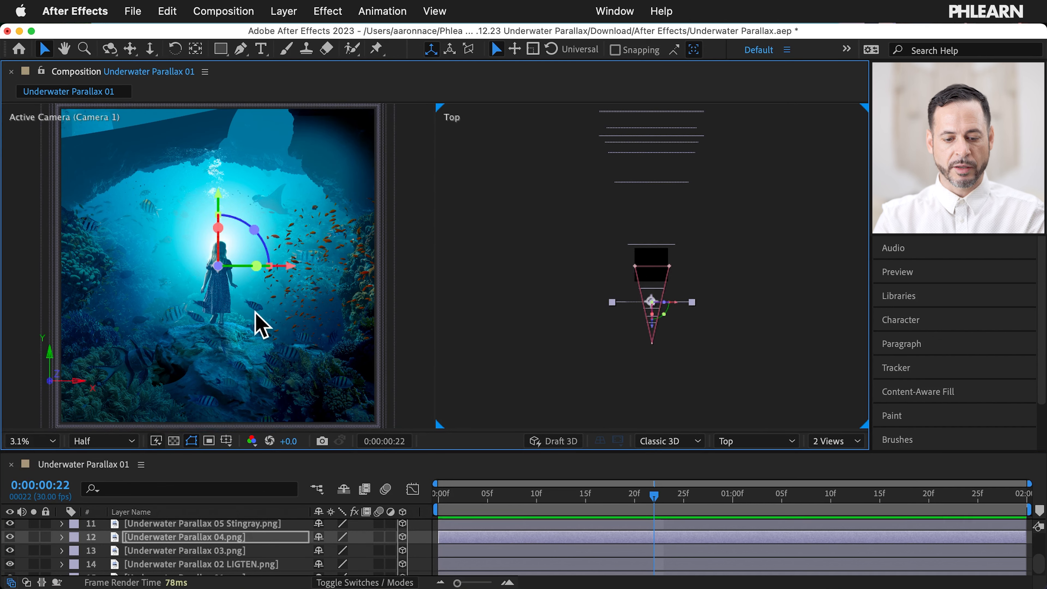
key("s")
left_click_drag(338, 551, 197, 533)
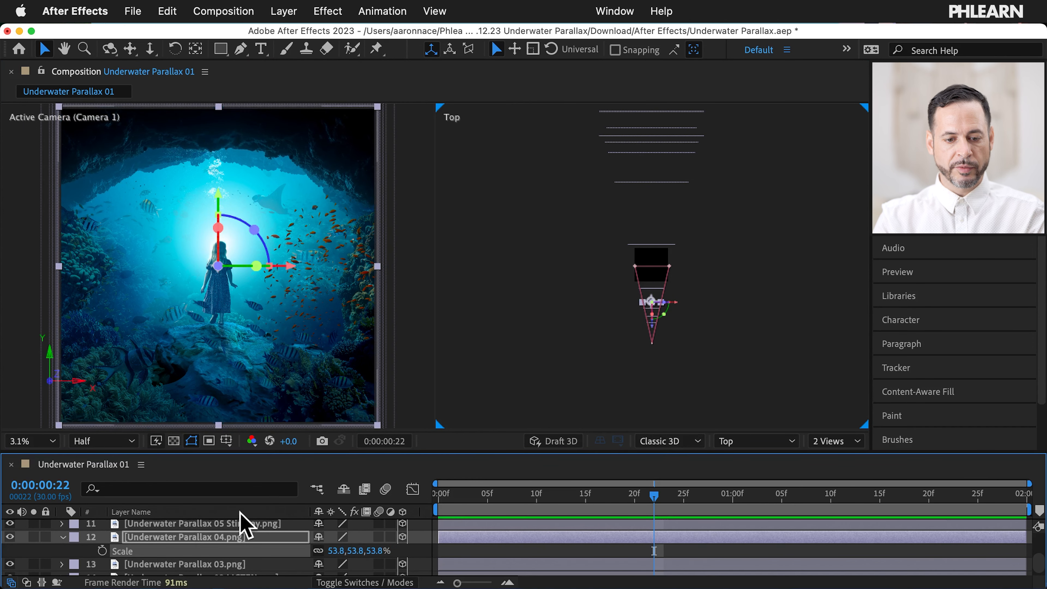
scroll(243, 544, "up", 10)
left_click(155, 527)
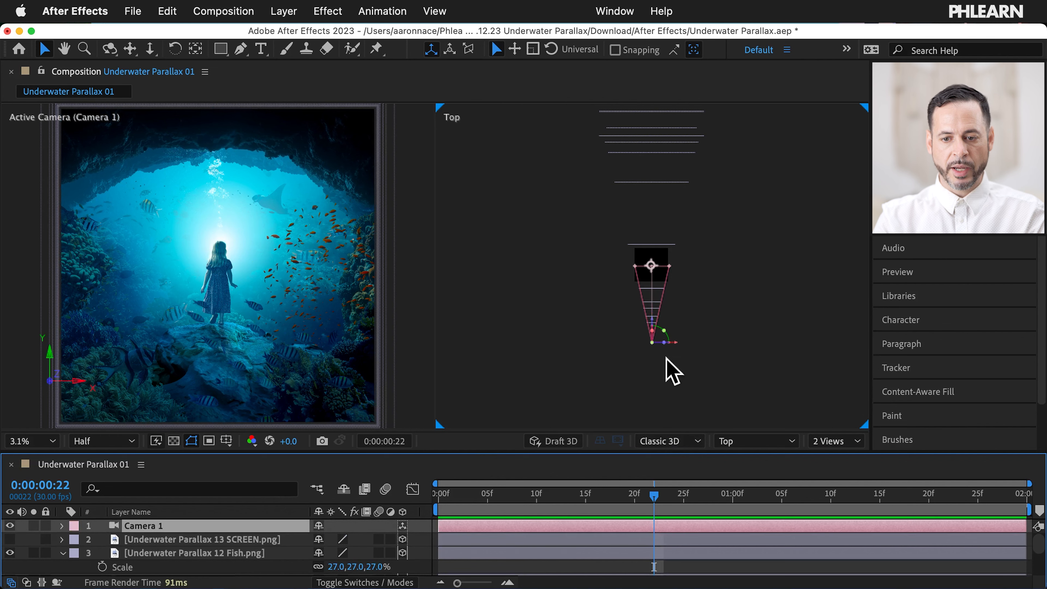
left_click_drag(655, 333, 656, 324)
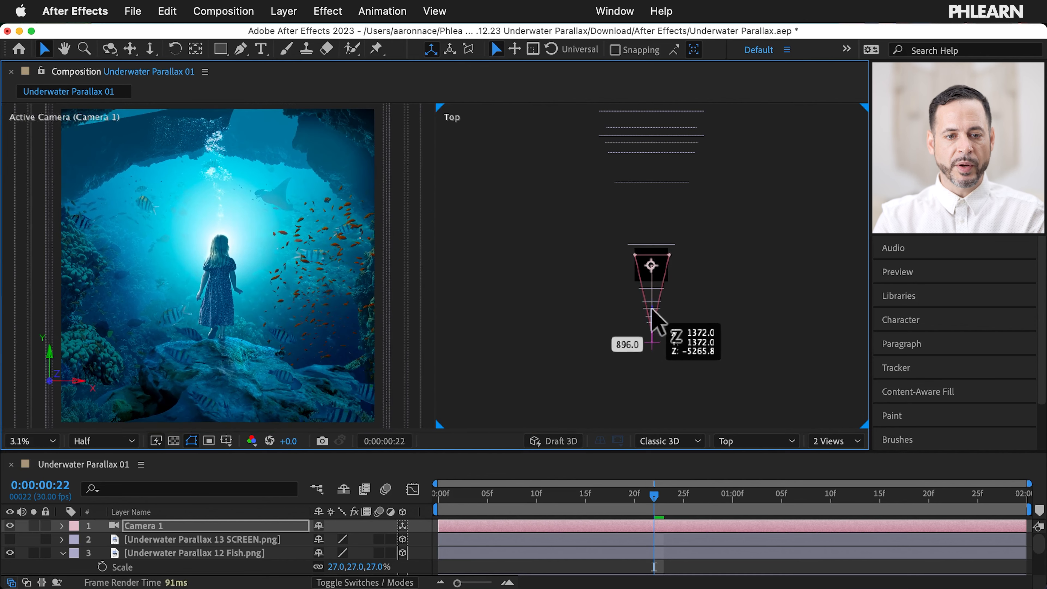
left_click_drag(653, 310, 651, 312)
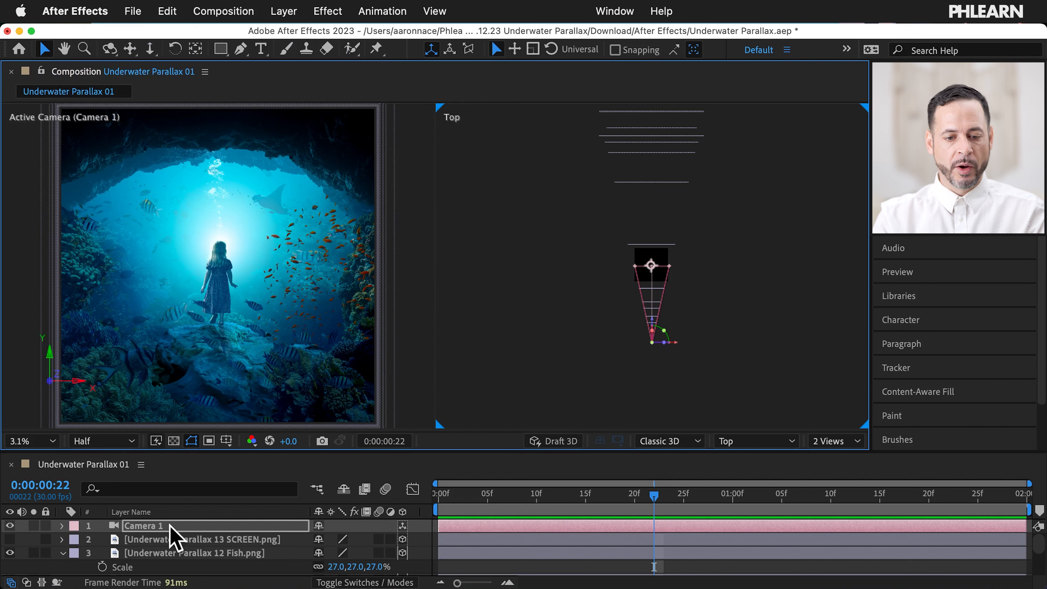
Step: Select the Underwater Parallax 09 Subject.png layer and nudge it slightly in the Top view
scroll(170, 526, "down", 1)
scroll(170, 536, "down", 10)
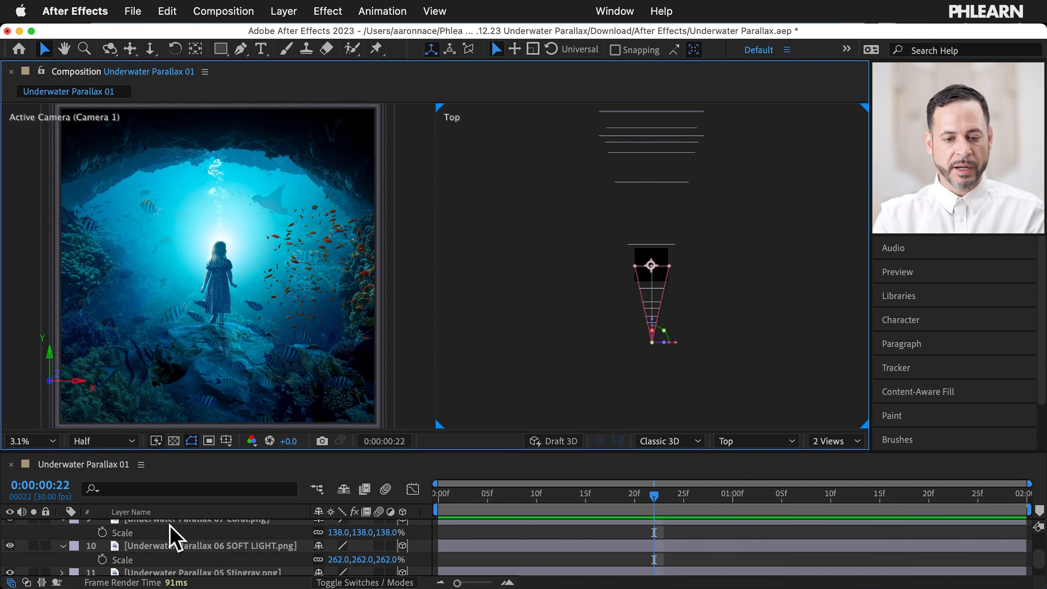
scroll(173, 536, "up", 5)
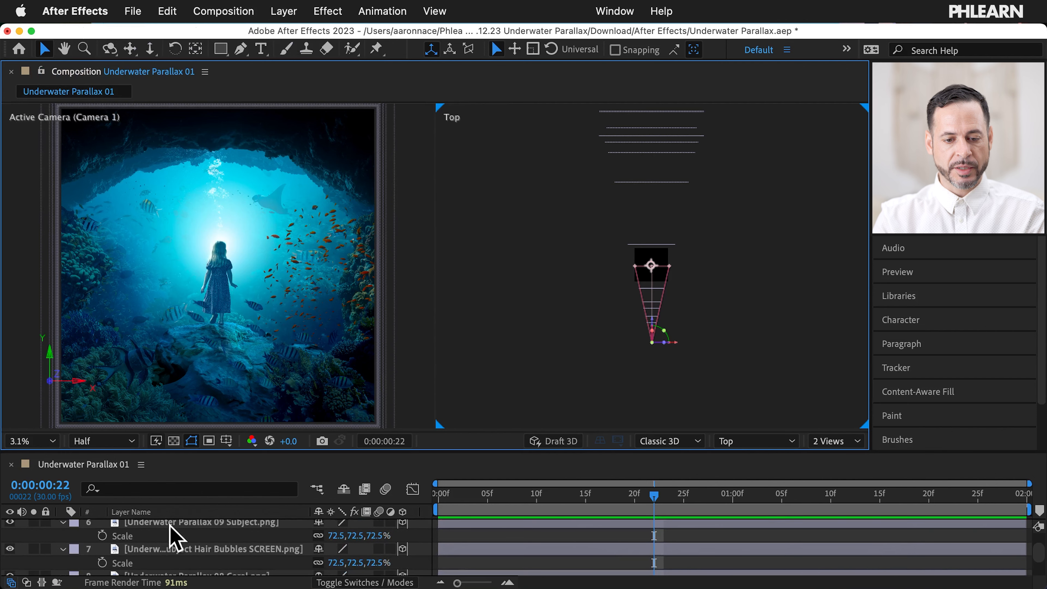
left_click(210, 523)
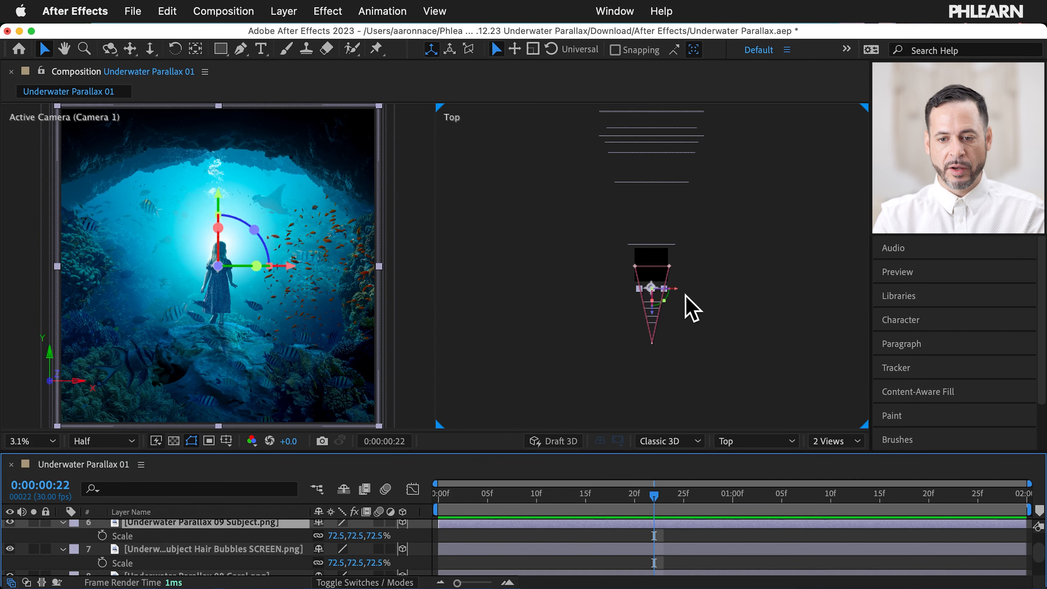
scroll(685, 297, "up", 3)
left_click_drag(668, 292, 671, 293)
scroll(672, 292, "down", 3)
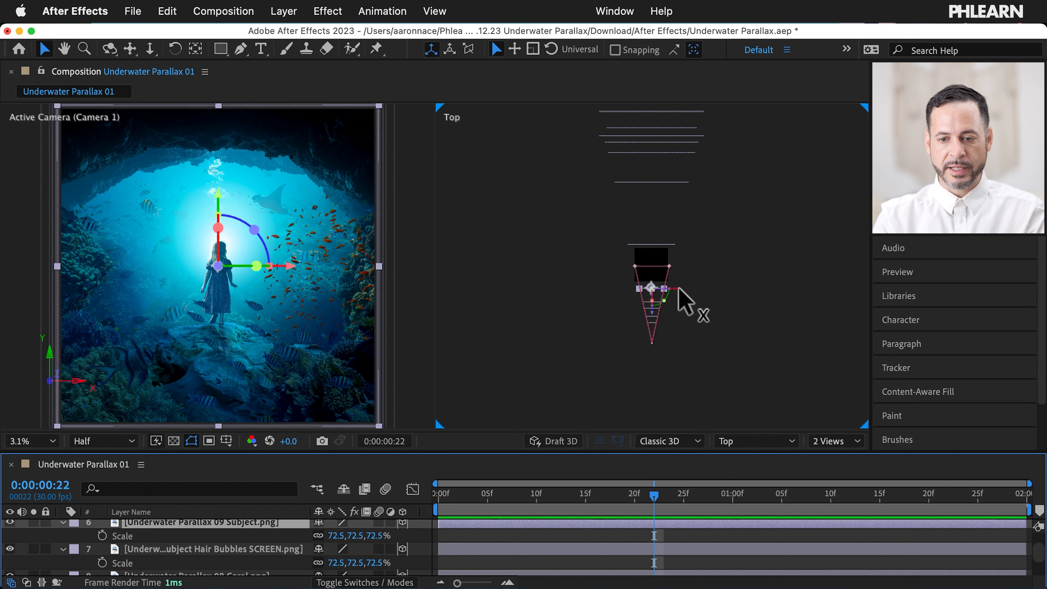
scroll(697, 299, "up", 3)
scroll(697, 300, "down", 3)
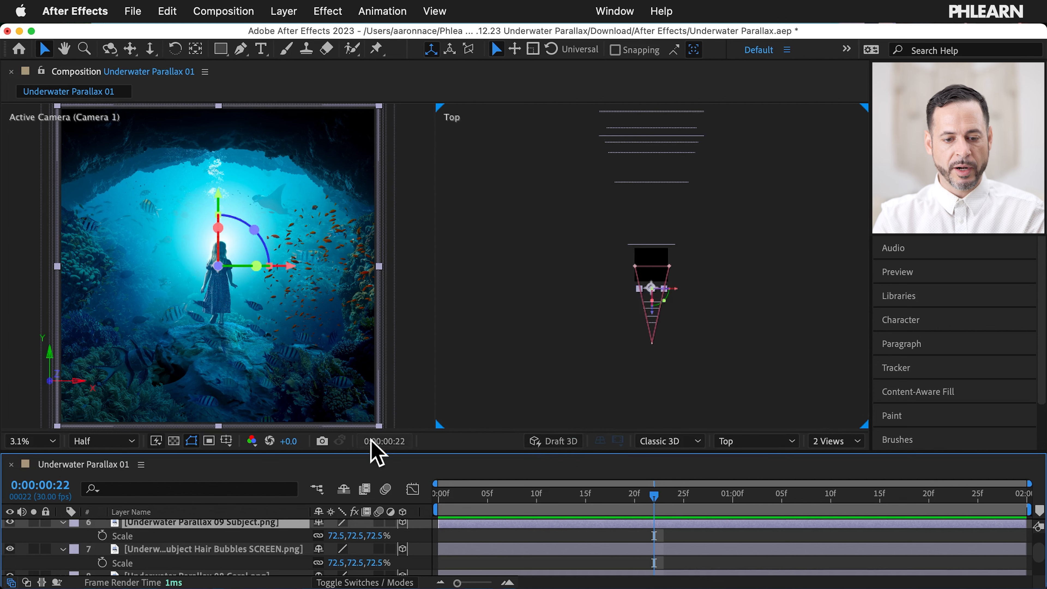
scroll(243, 546, "down", 8)
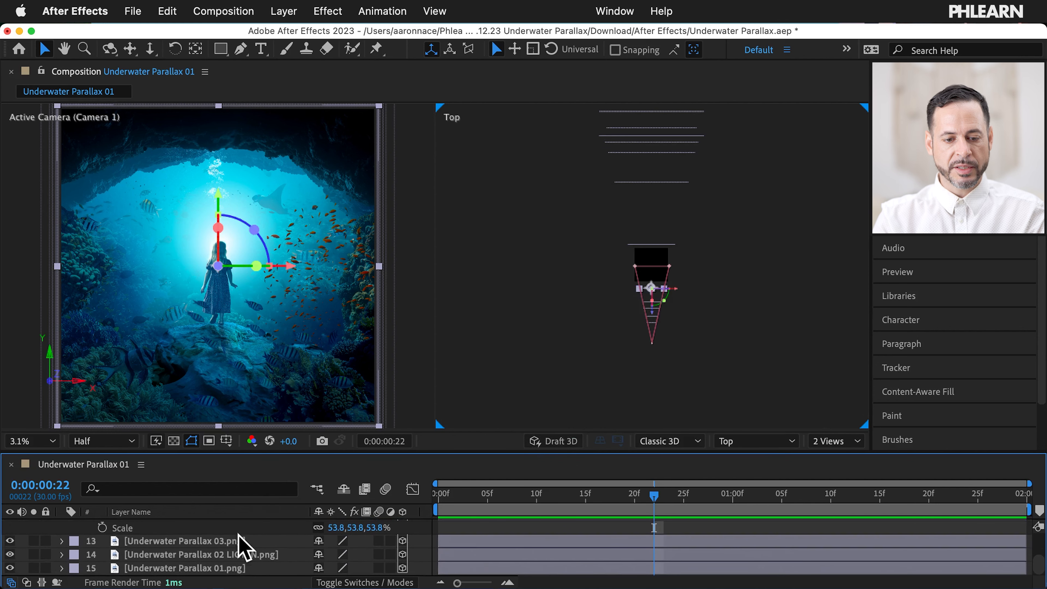
Step: Toggle the 03.png and 04.png layers' visibility to identify the rock overhang
left_click(10, 541)
left_click(10, 540)
left_click(10, 540)
left_click(9, 541)
left_click(10, 541)
left_click(10, 540)
scroll(10, 553, "up", 2)
left_click(10, 538)
left_click(9, 537)
left_click(9, 538)
left_click(9, 537)
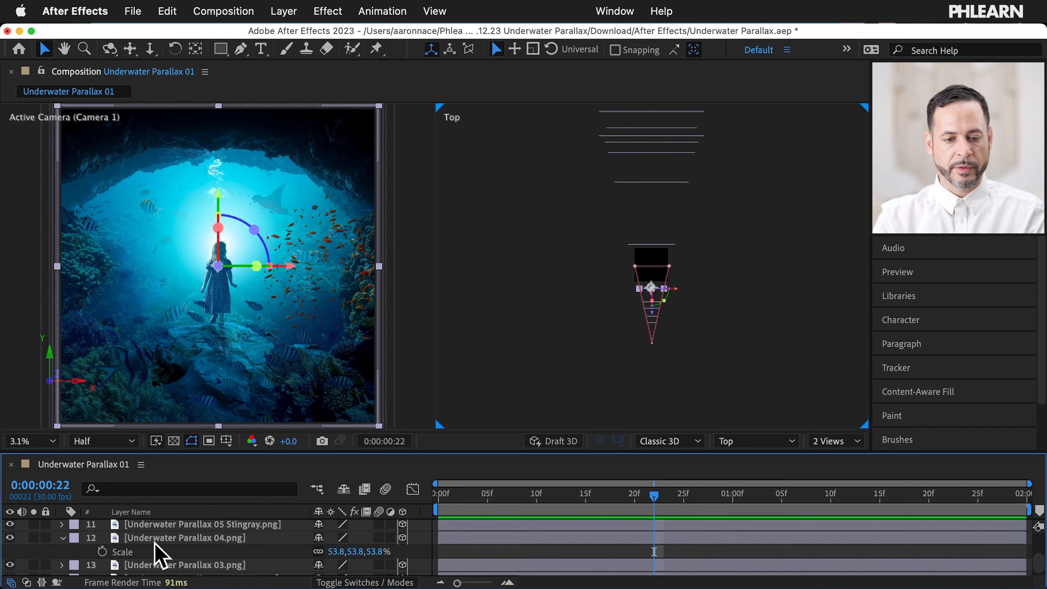
Step: Push the 04.png layer slightly back and enlarge it to about 73.7%
left_click(181, 537)
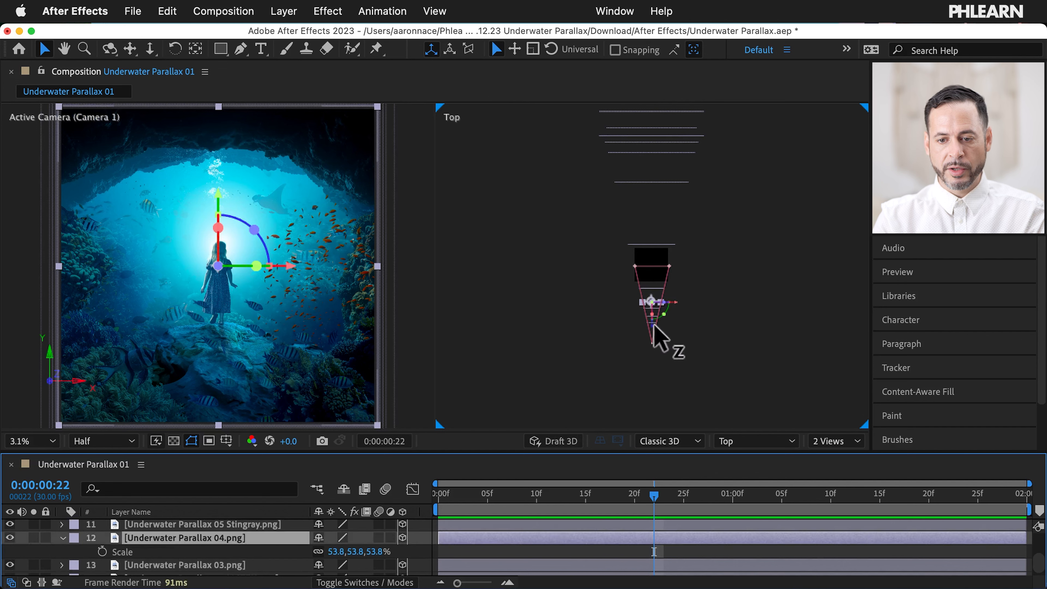
left_click_drag(652, 325, 652, 313)
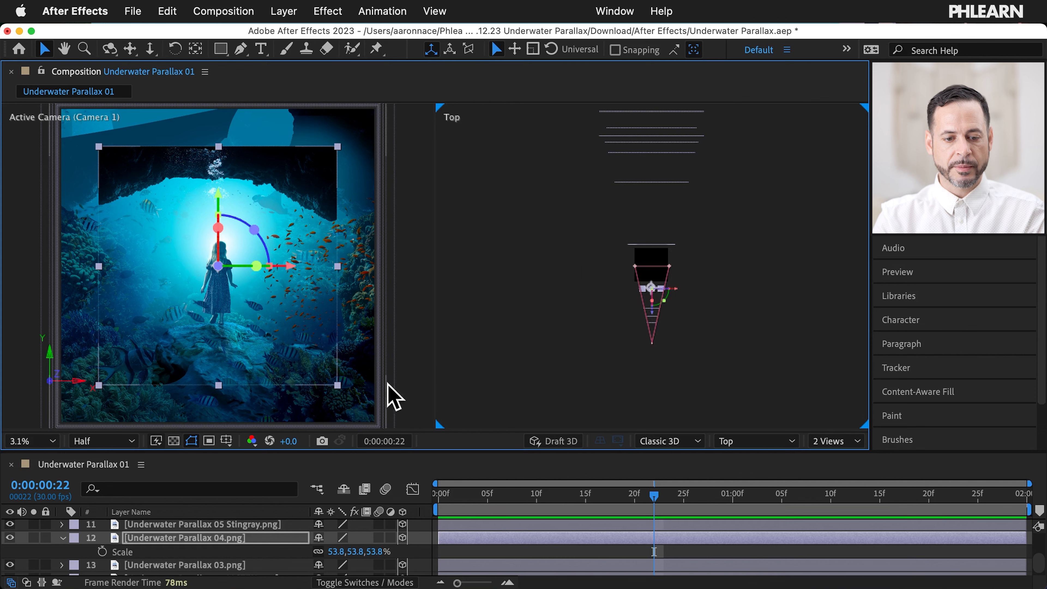
left_click_drag(332, 551, 348, 551)
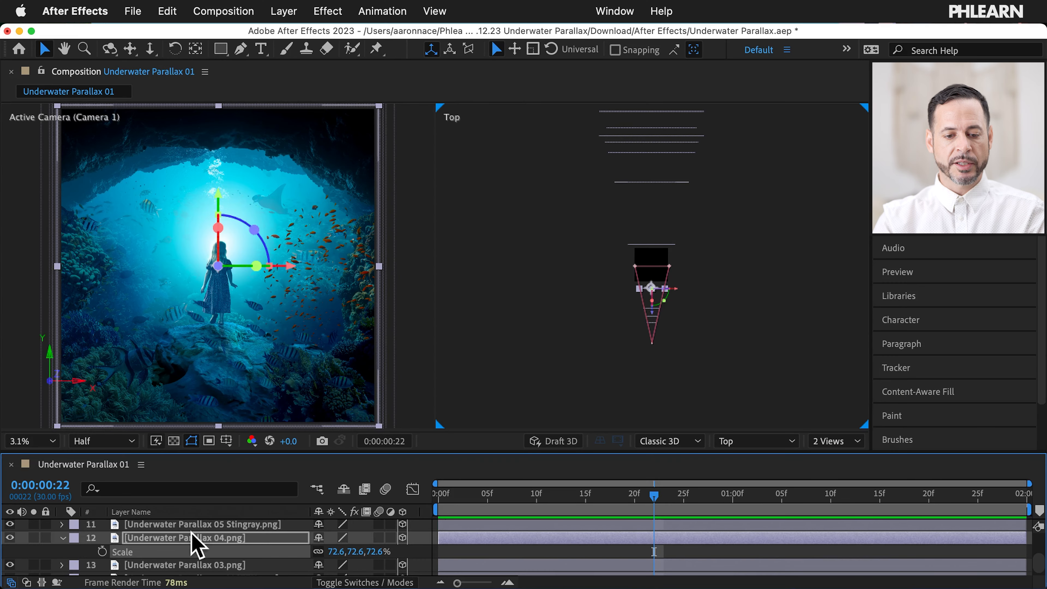
scroll(194, 549, "up", 5)
left_click(155, 529)
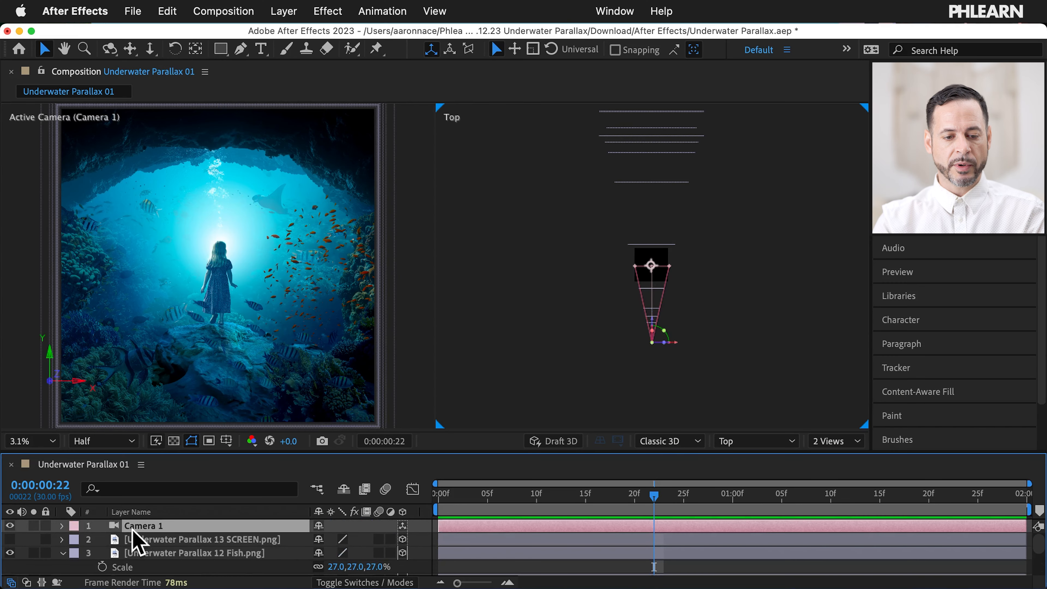
left_click_drag(652, 323, 658, 327)
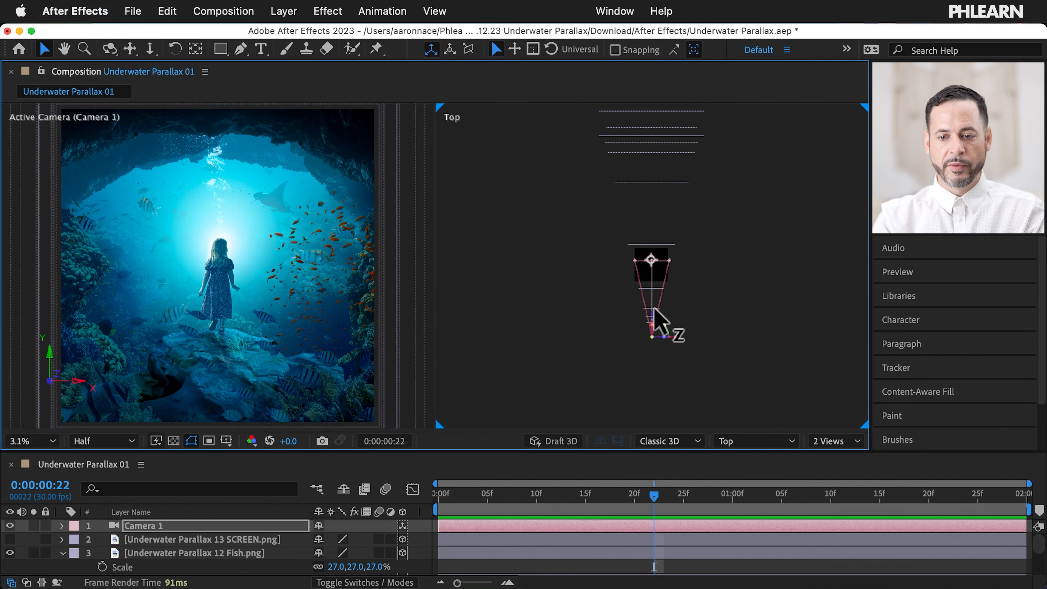
left_click_drag(654, 310, 654, 305)
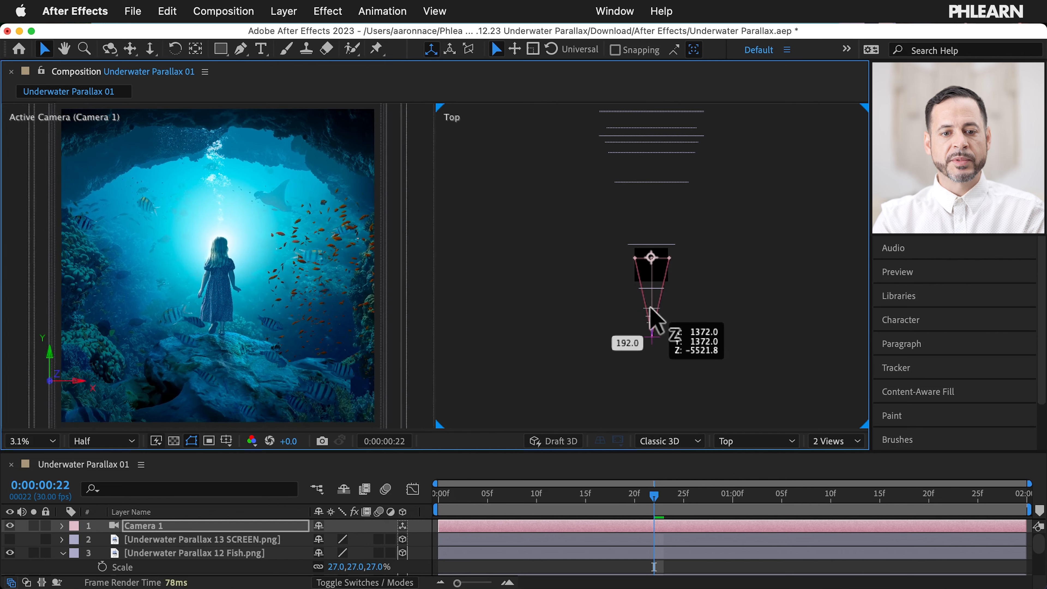
left_click_drag(655, 326, 654, 321)
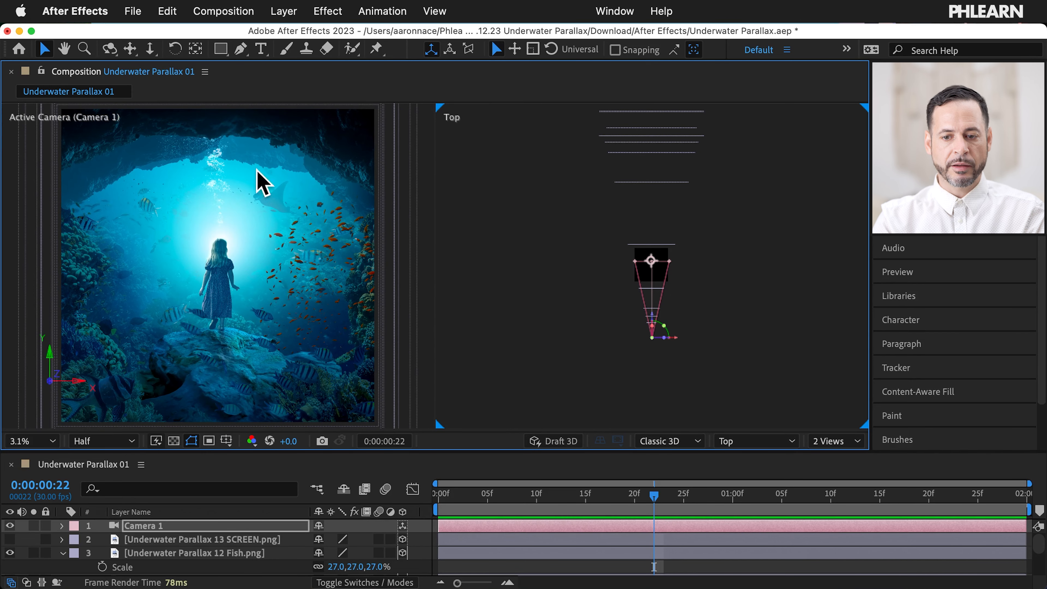
left_click_drag(654, 313, 652, 305)
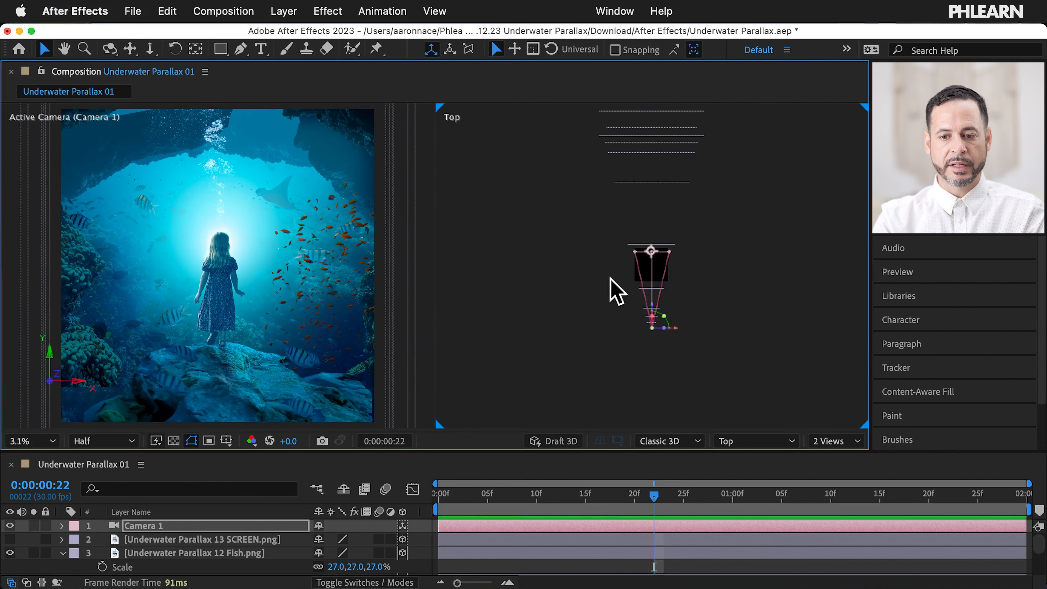
left_click_drag(652, 315, 652, 324)
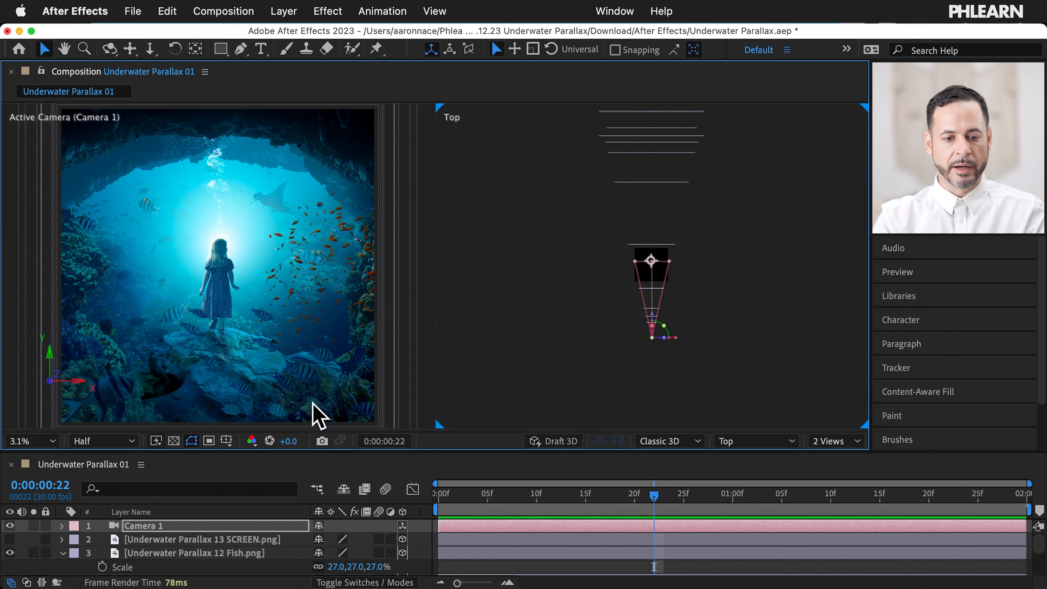
Step: Move the Underwater Parallax 03.png layer in depth and scale it down to fit the frame
scroll(162, 555, "down", 4)
scroll(160, 545, "down", 3)
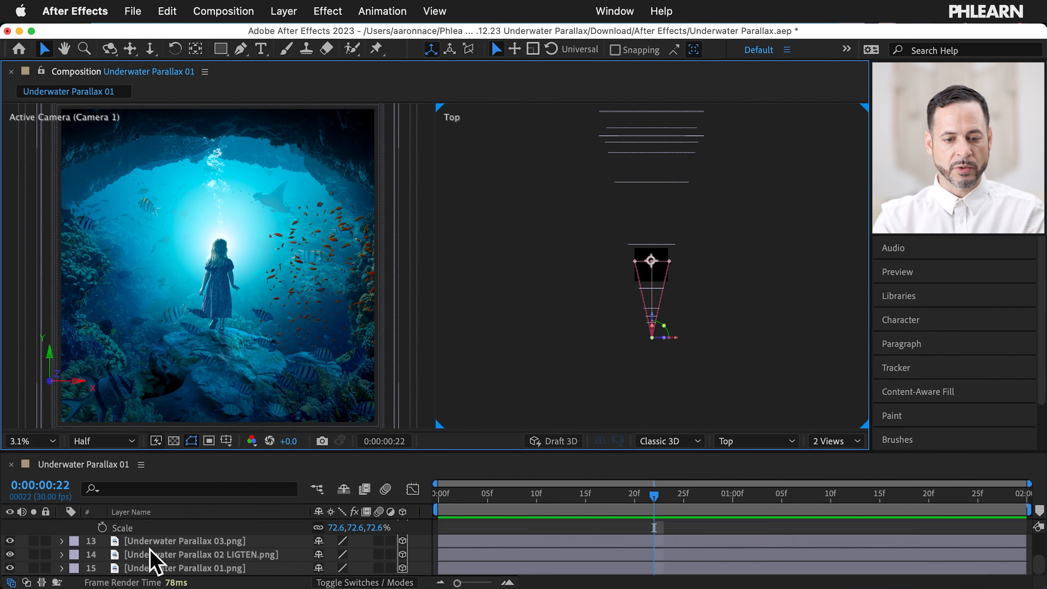
scroll(150, 550, "down", 3)
scroll(150, 561, "down", 4)
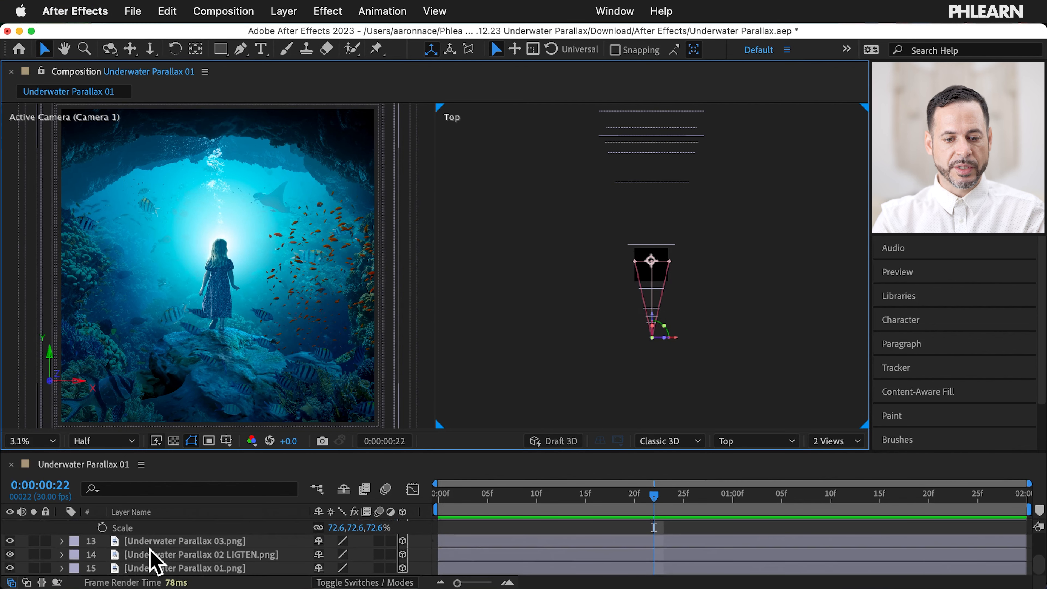
left_click(9, 544)
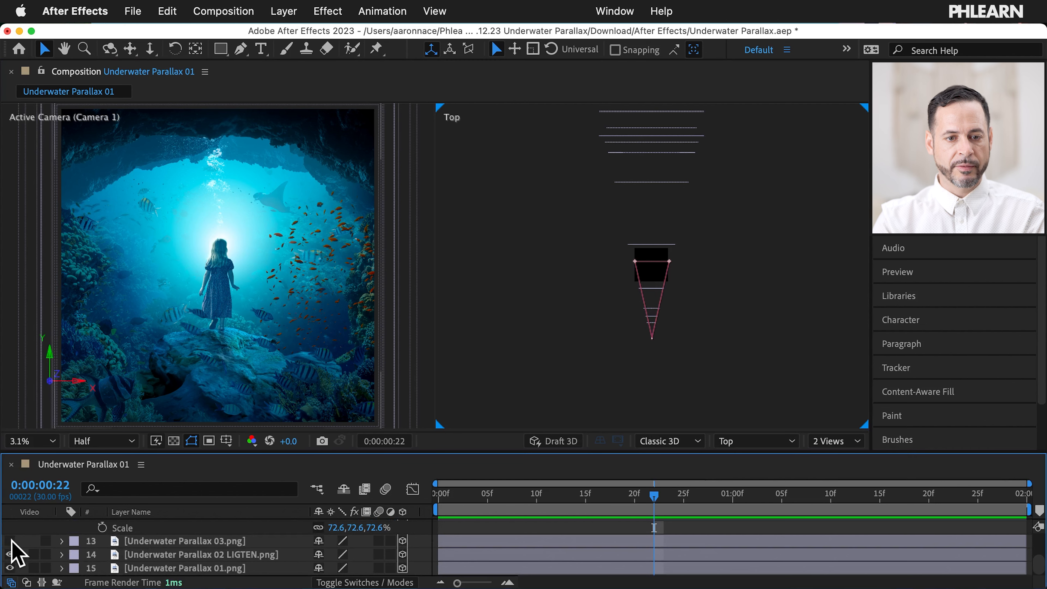
left_click(153, 541)
left_click_drag(653, 173, 659, 291)
key("s")
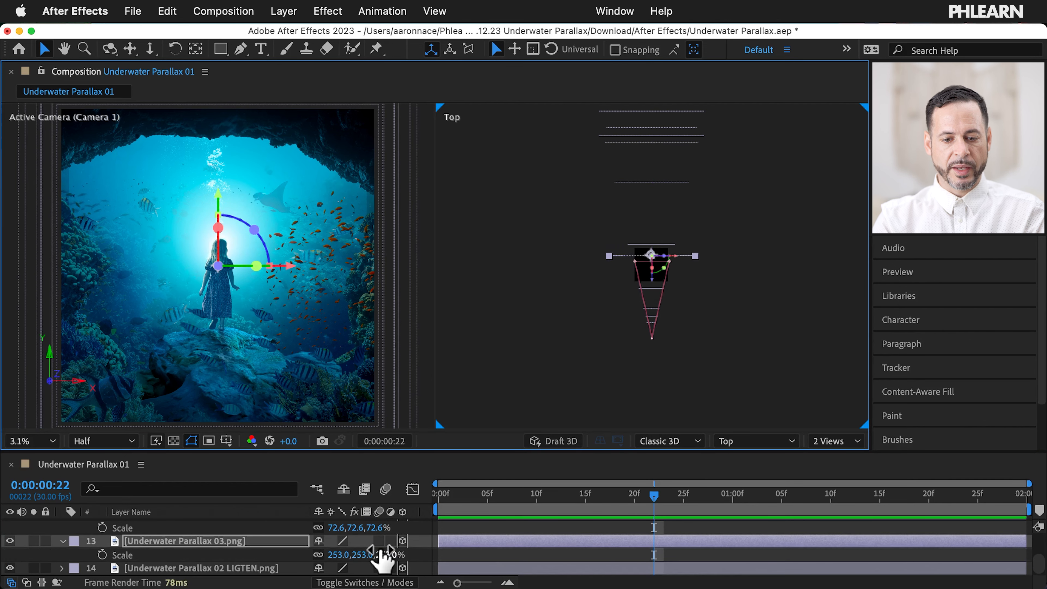
left_click(340, 554)
left_click_drag(340, 556, 207, 529)
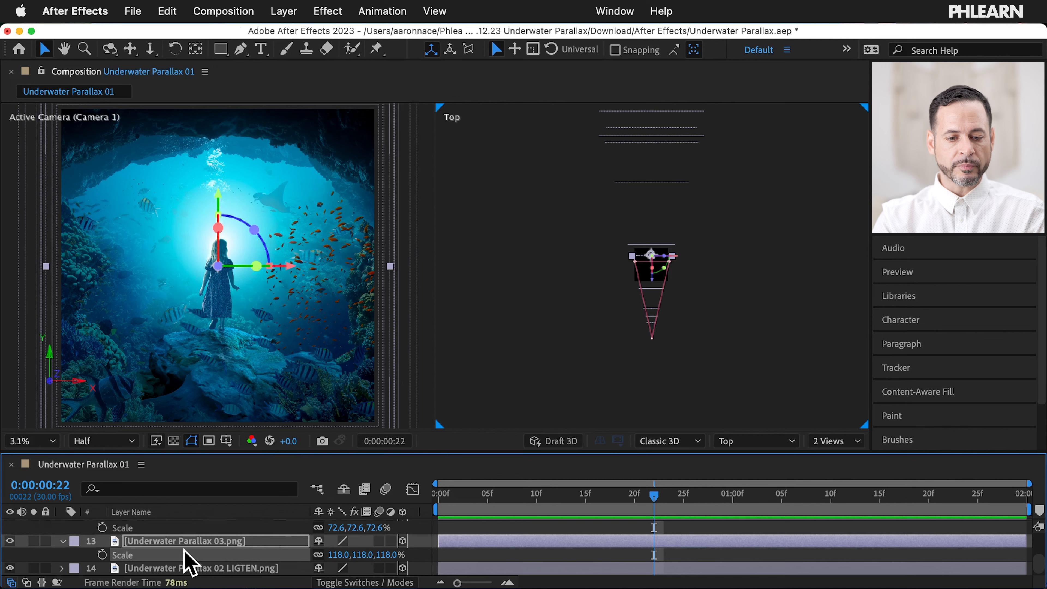
Step: Dolly Camera 1 along Z to about -6289.8, framing the whole cave opening
scroll(184, 553, "up", 10)
left_click(174, 525)
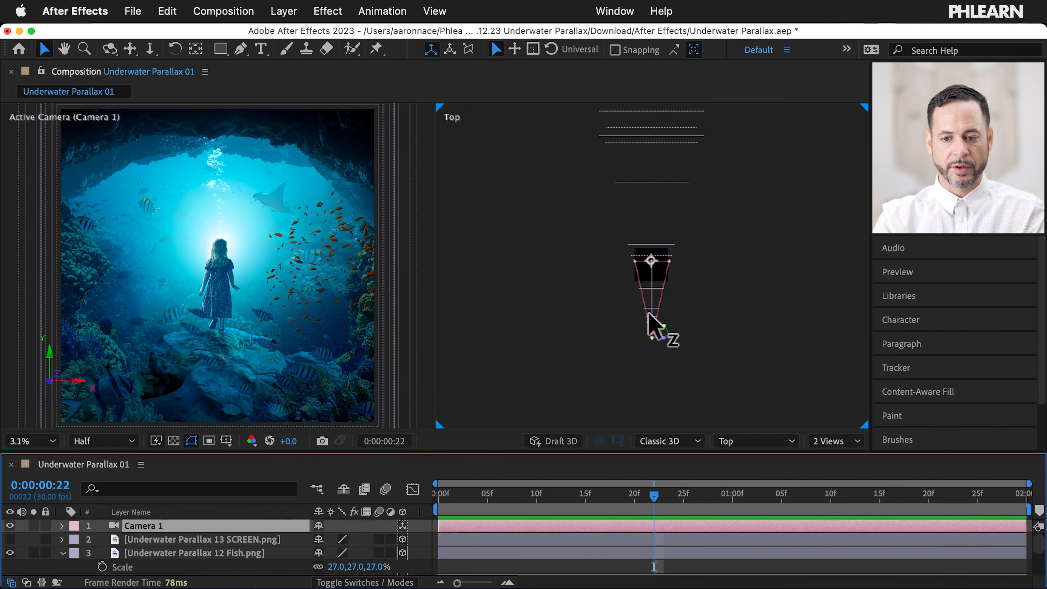
mouse_move(649, 317)
left_mouse_down()
mouse_move(650, 300)
mouse_move(653, 328)
mouse_move(651, 317)
left_mouse_up()
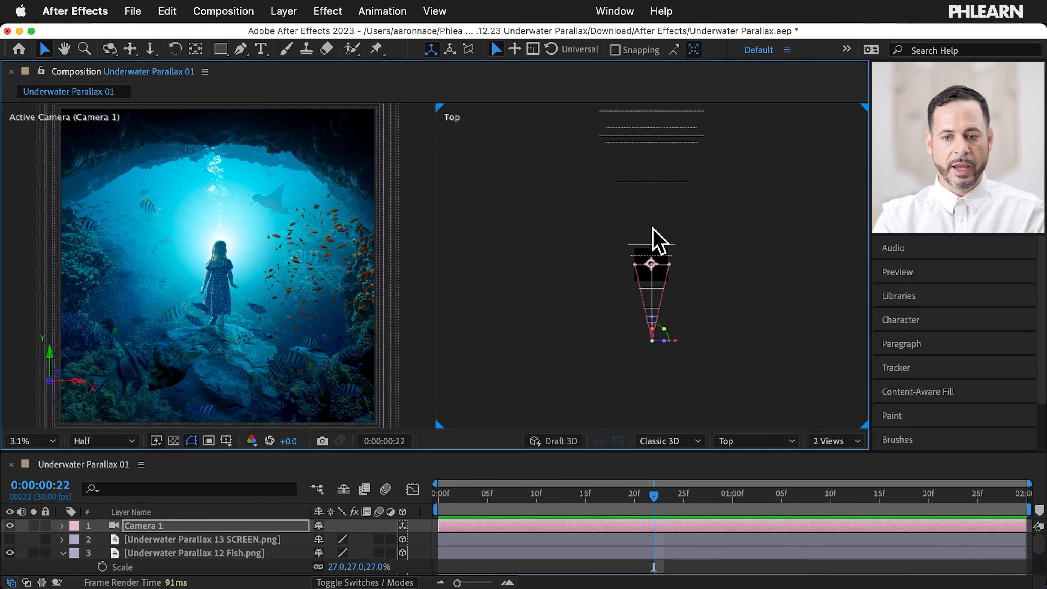
Step: Push two scene layers further back in depth in the Top view
left_click(660, 182)
left_click_drag(658, 216, 654, 222)
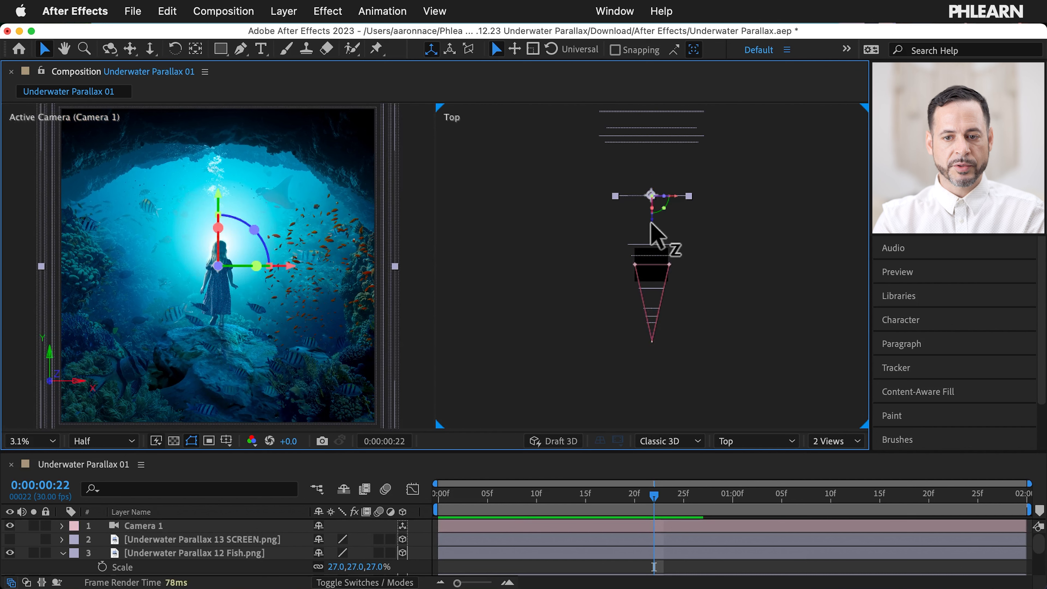
left_click(660, 142)
left_click_drag(658, 167, 653, 215)
Step: Shrink the 08 Coral layer's scale to 221%
scroll(259, 536, "down", 8)
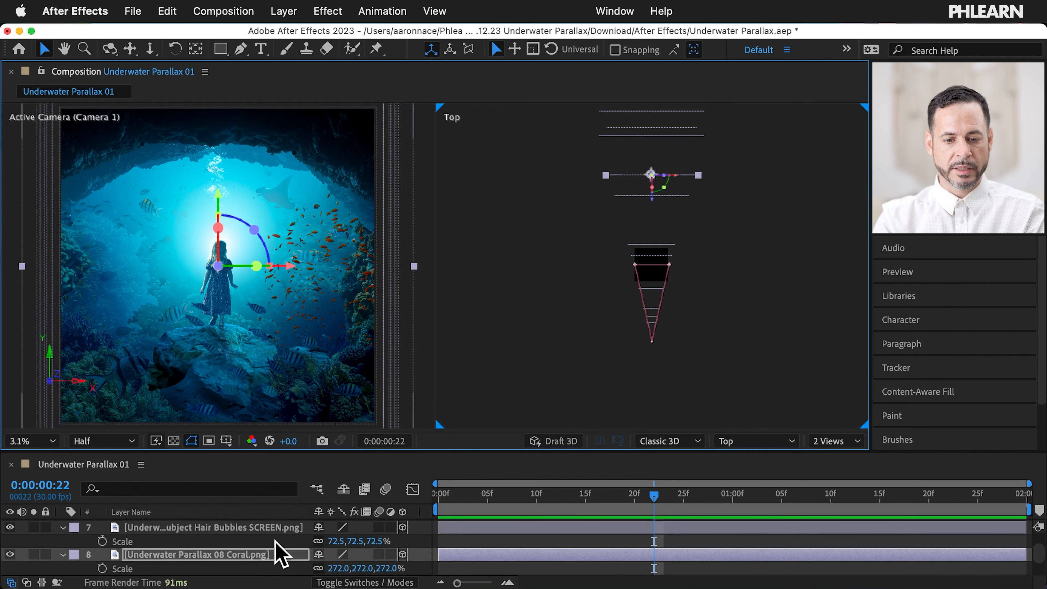
scroll(284, 553, "down", 1)
left_click_drag(342, 552, 293, 544)
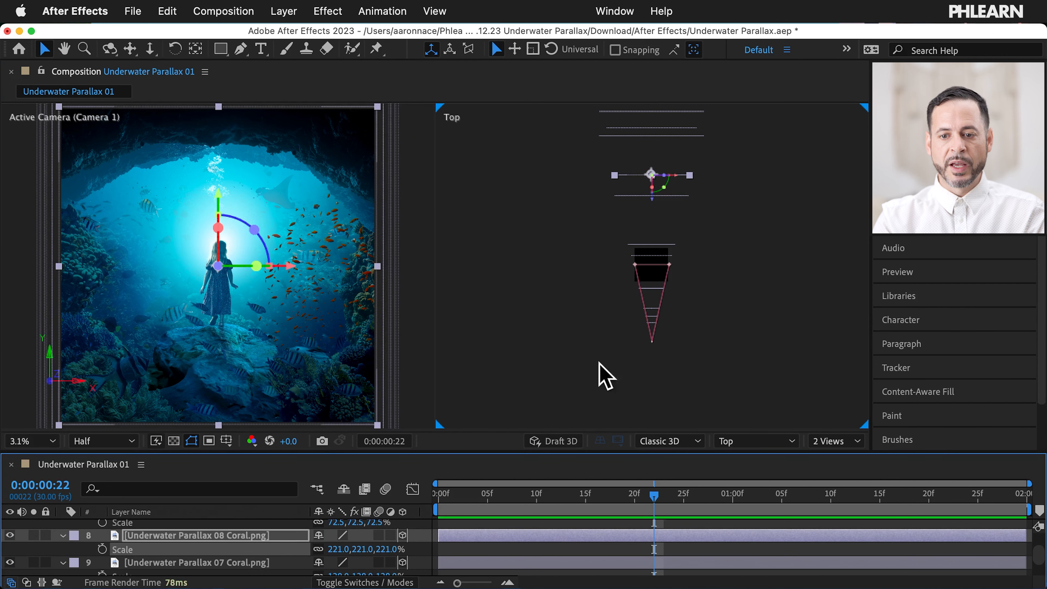
Step: Move Camera 1 to Position 1372.0, 1372.0, -6225.8 and show its Transform properties
scroll(186, 564, "up", 10)
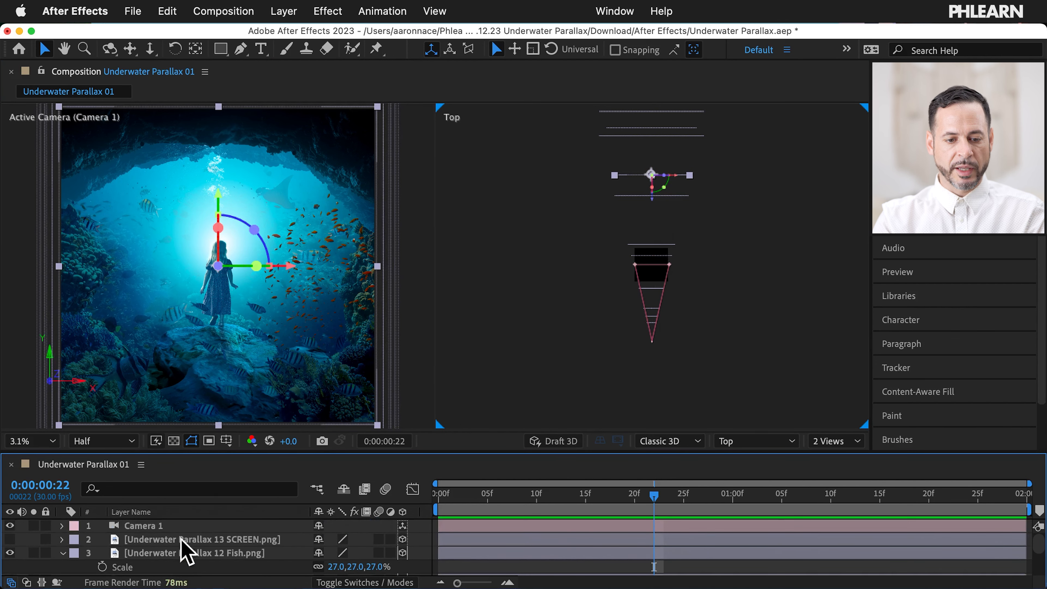
left_click(163, 528)
left_click_drag(652, 322, 652, 310)
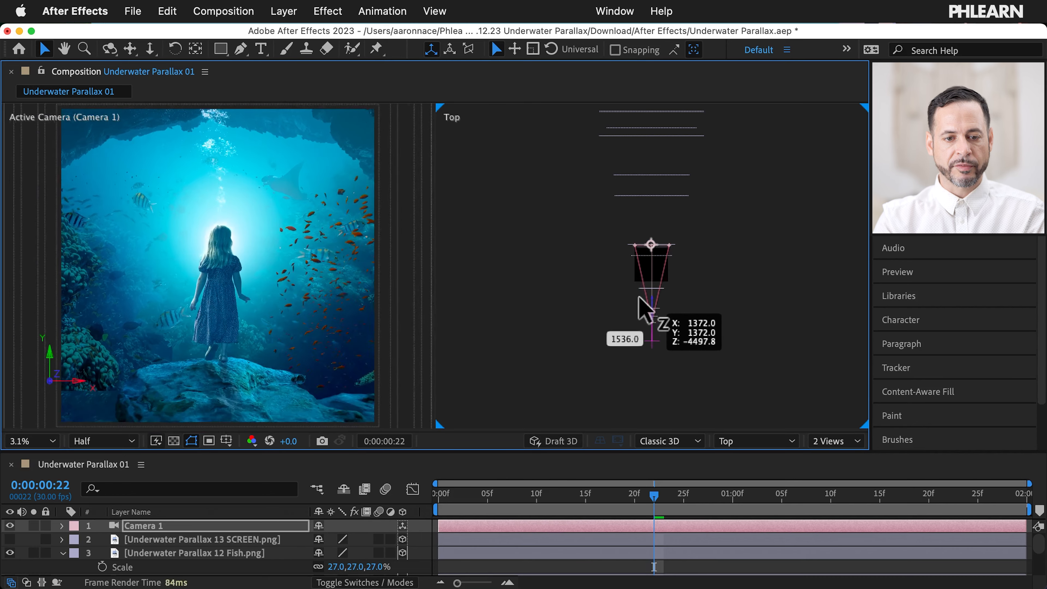
left_click_drag(637, 317, 638, 319)
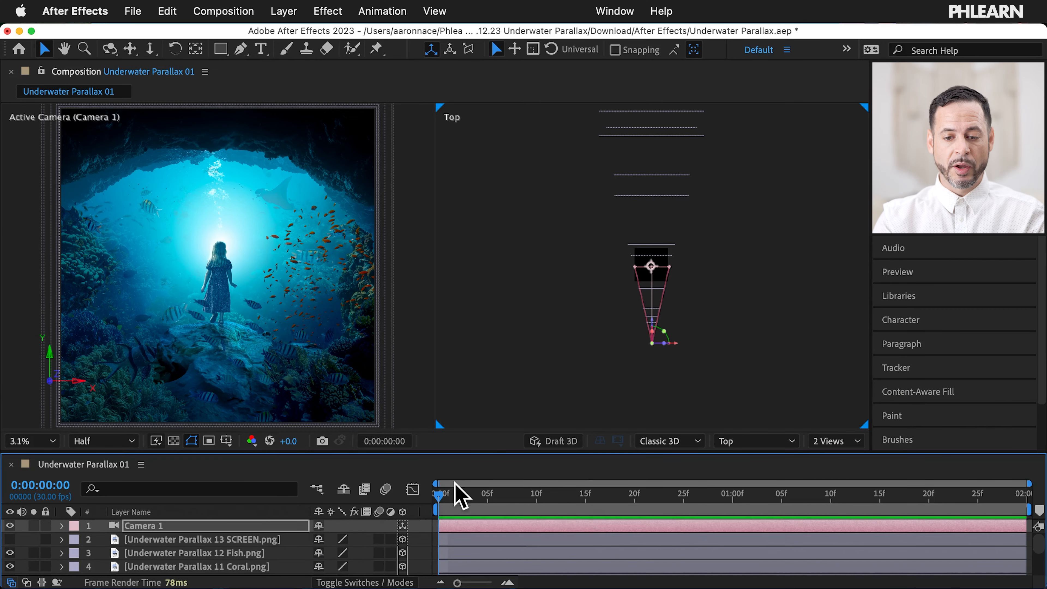
left_click_drag(456, 452, 455, 420)
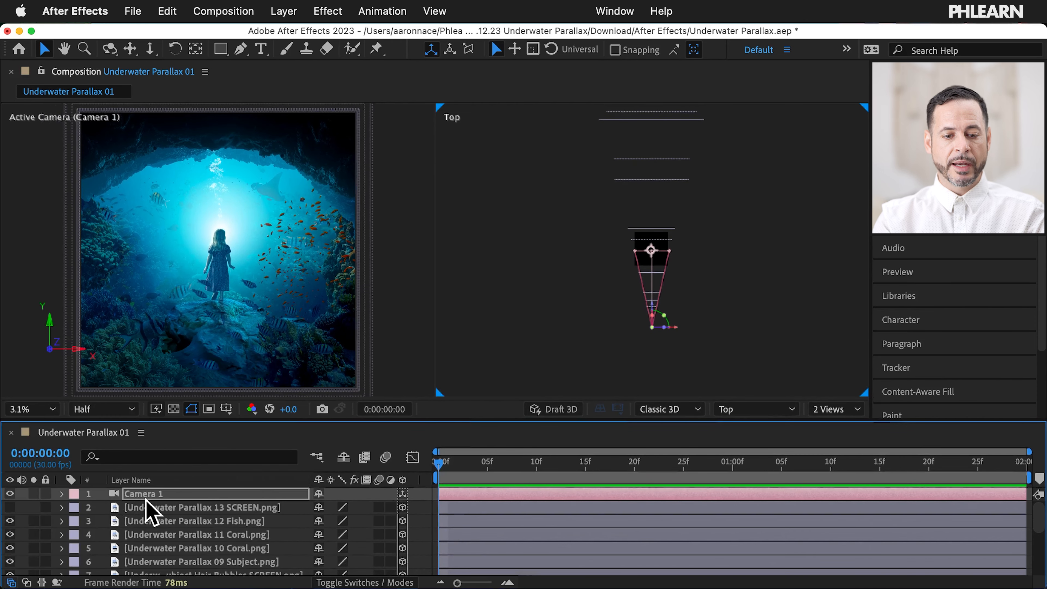
left_click(61, 494)
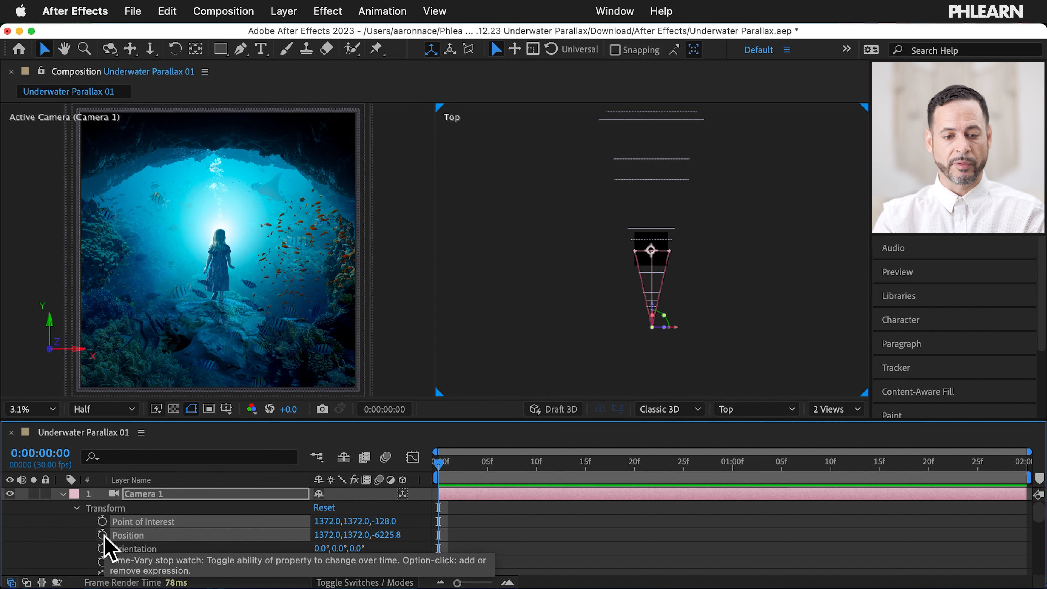
Step: Key Camera 1's Position (1372.0, 1372.0, -6225.8) and Point of Interest at 0:00:00:00
scroll(140, 544, "down", 4)
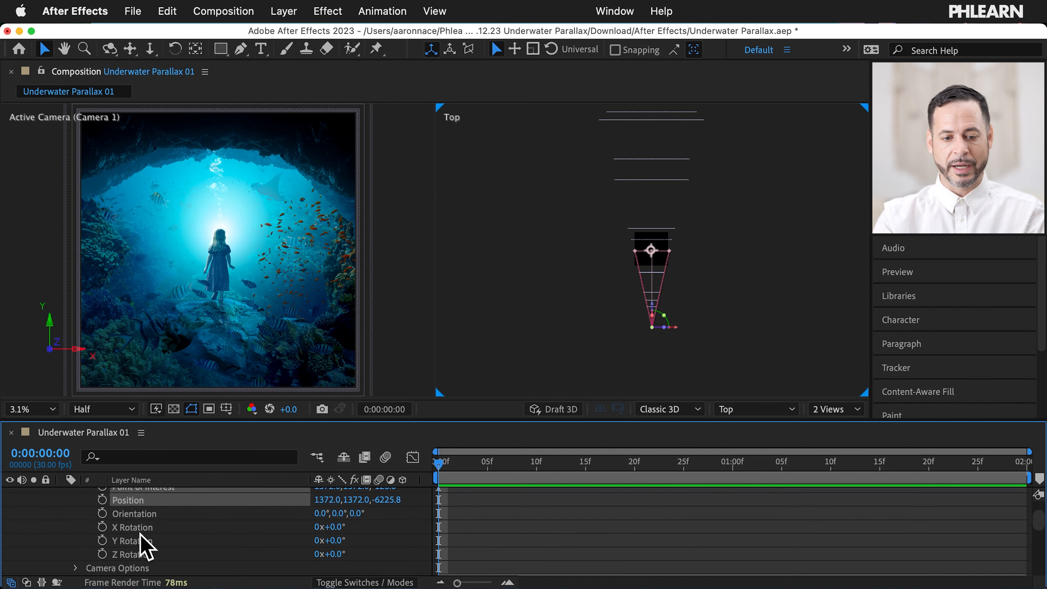
scroll(137, 555, "up", 4)
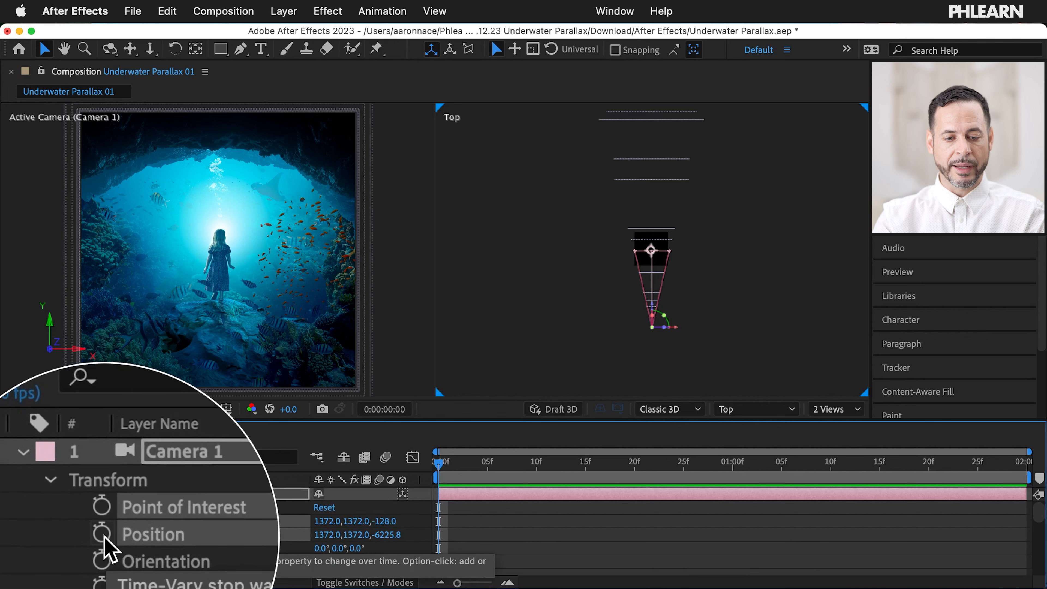
left_click(102, 535)
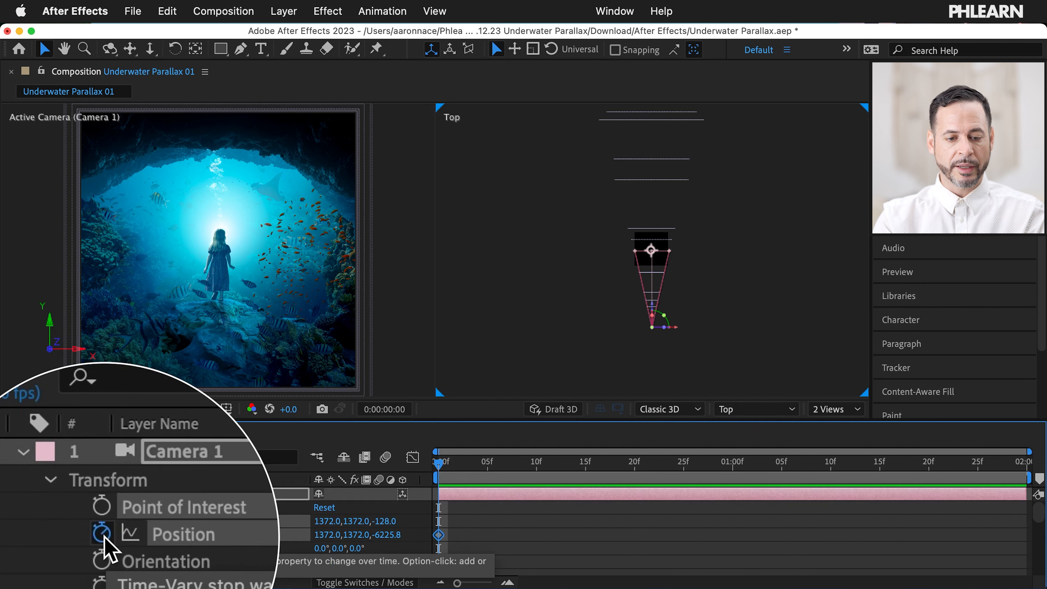
left_click(102, 521)
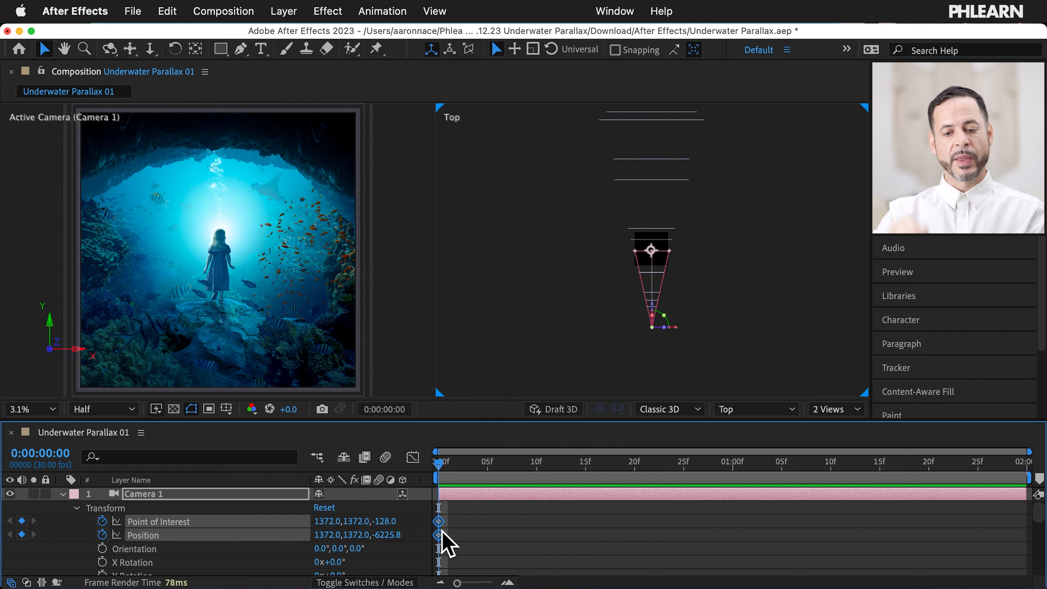
Step: Add a Camera 1 Position keyframe at 1:10 with Z -5216.8, then preview from 0:00
left_click_drag(450, 465, 762, 451)
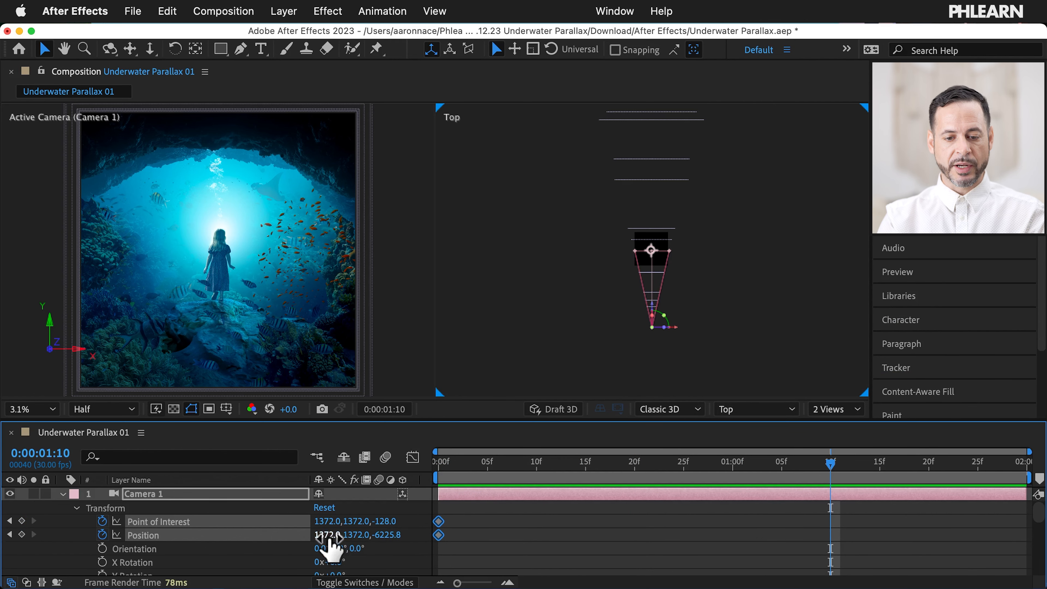
left_click_drag(328, 540, 689, 490)
key("super+z")
key("super+z")
key("super+z")
left_click_drag(390, 534, 799, 477)
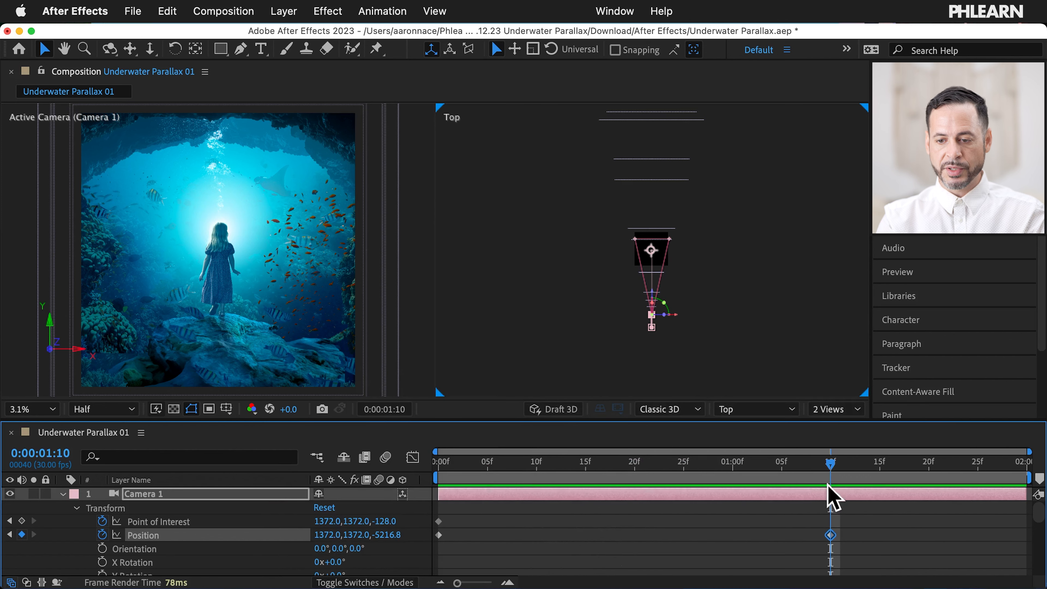
left_click_drag(829, 460, 433, 472)
key("space")
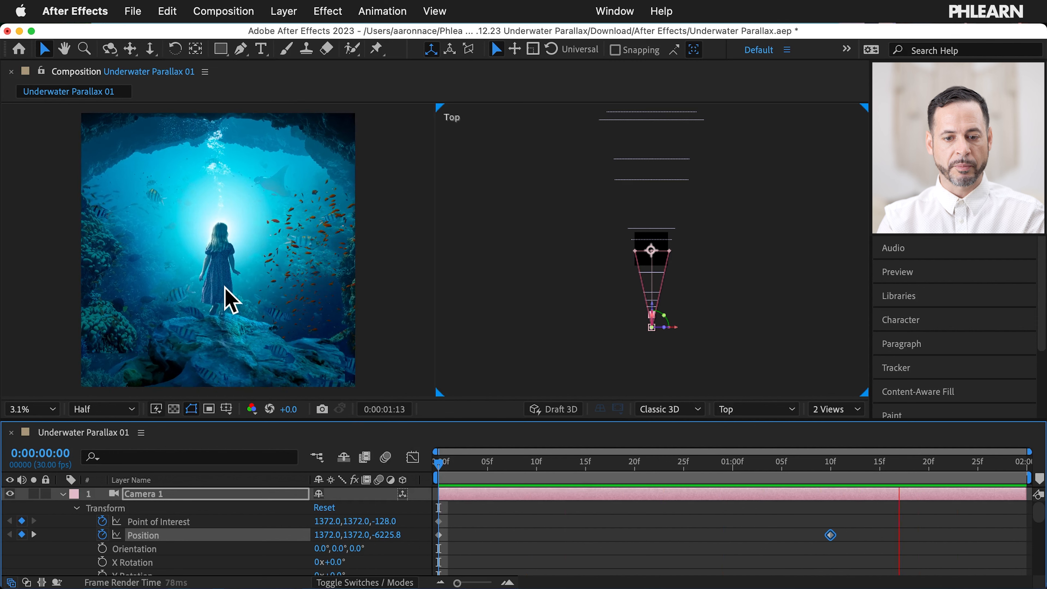
Step: Settle Camera 1's end Position keyframe at 1:29, reading 1244.0, 1372.0, -5216.8
key("space")
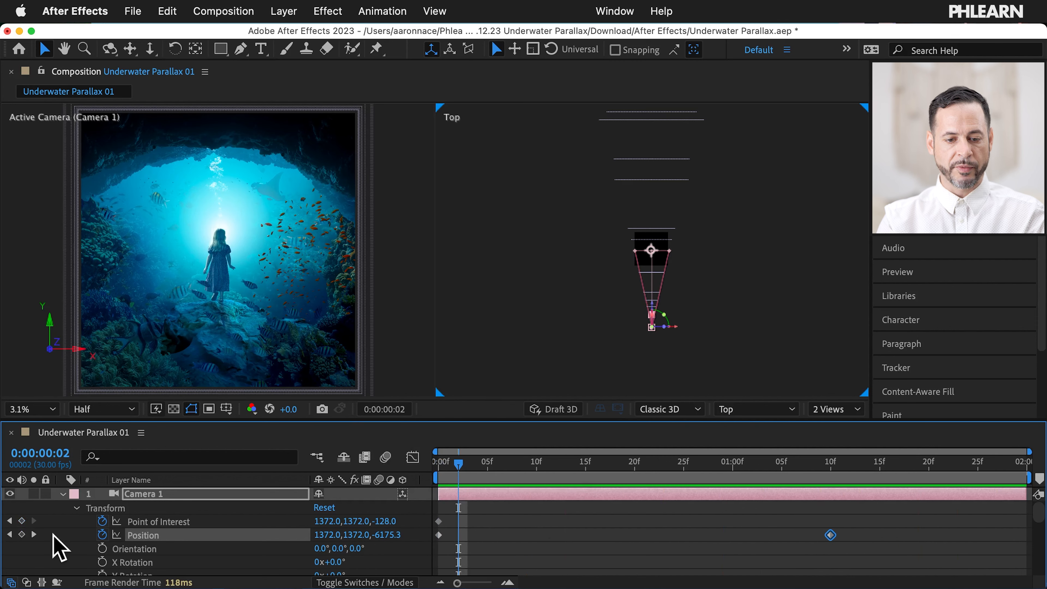
left_click_drag(830, 534, 1027, 535)
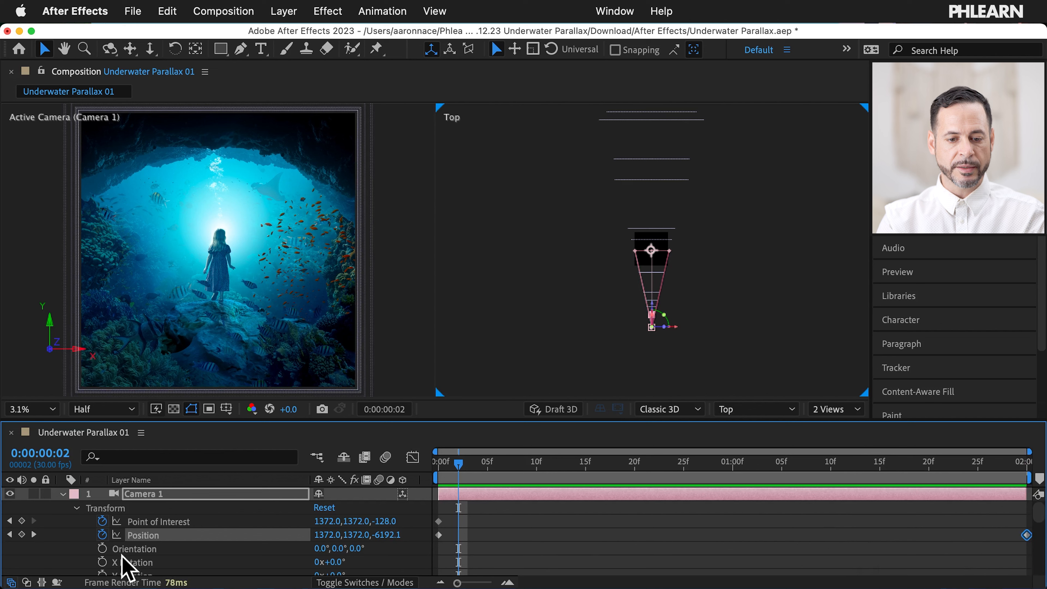
key("space")
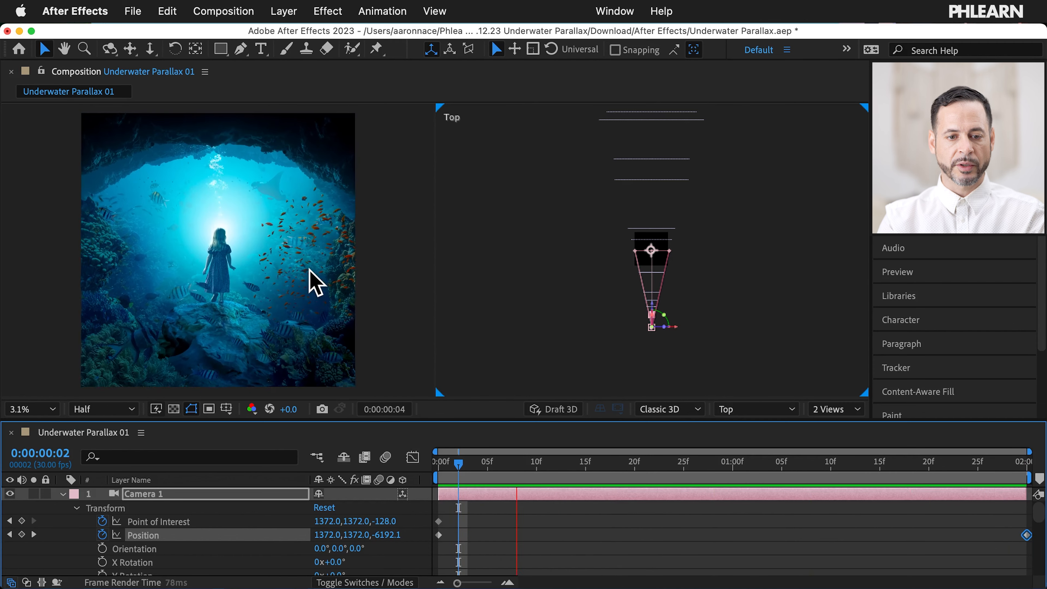
key("space")
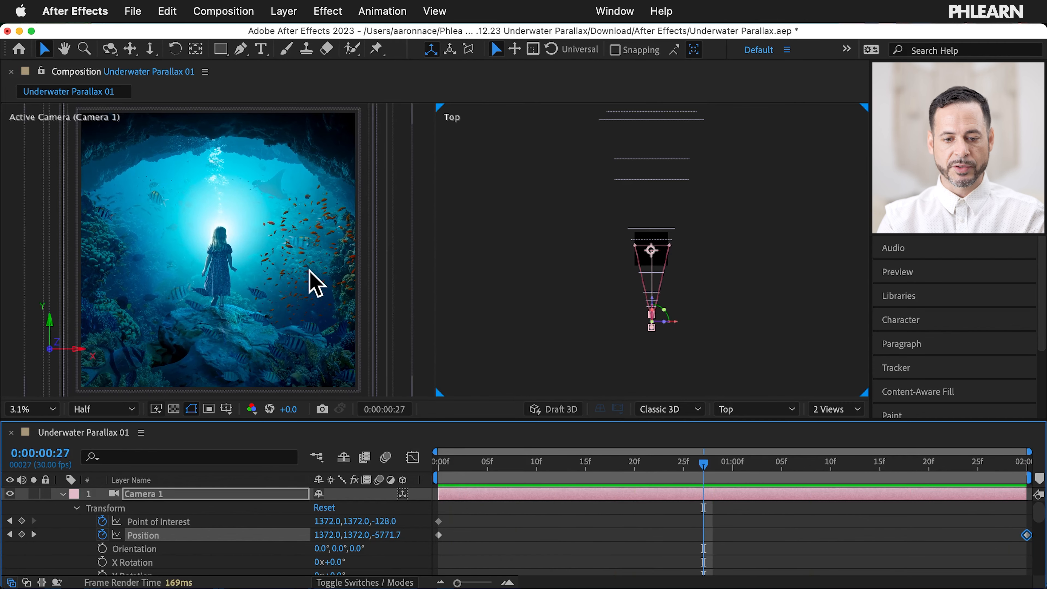
left_click(34, 534)
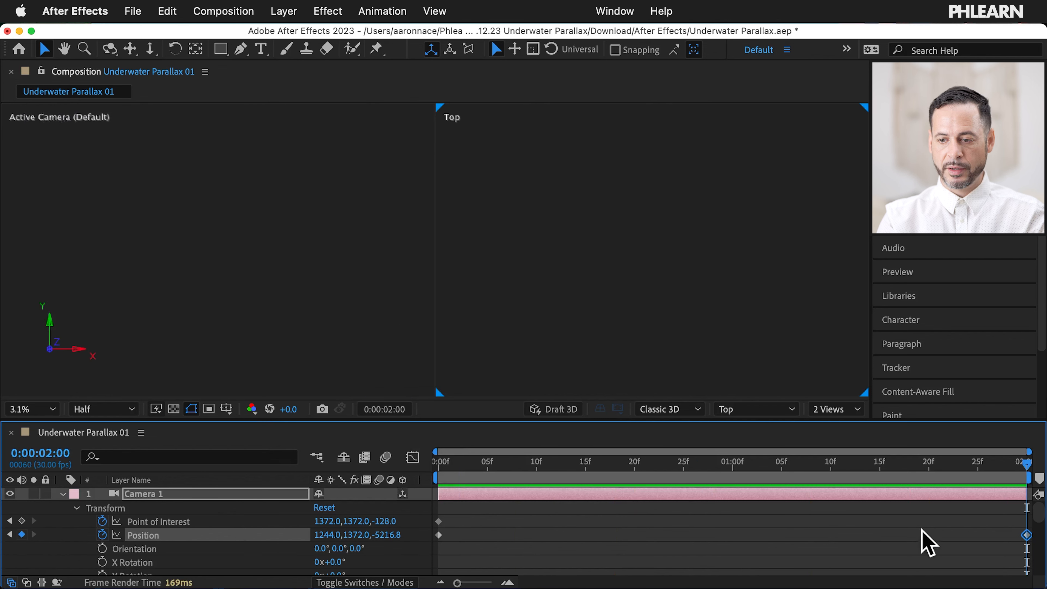
key("Page_Up")
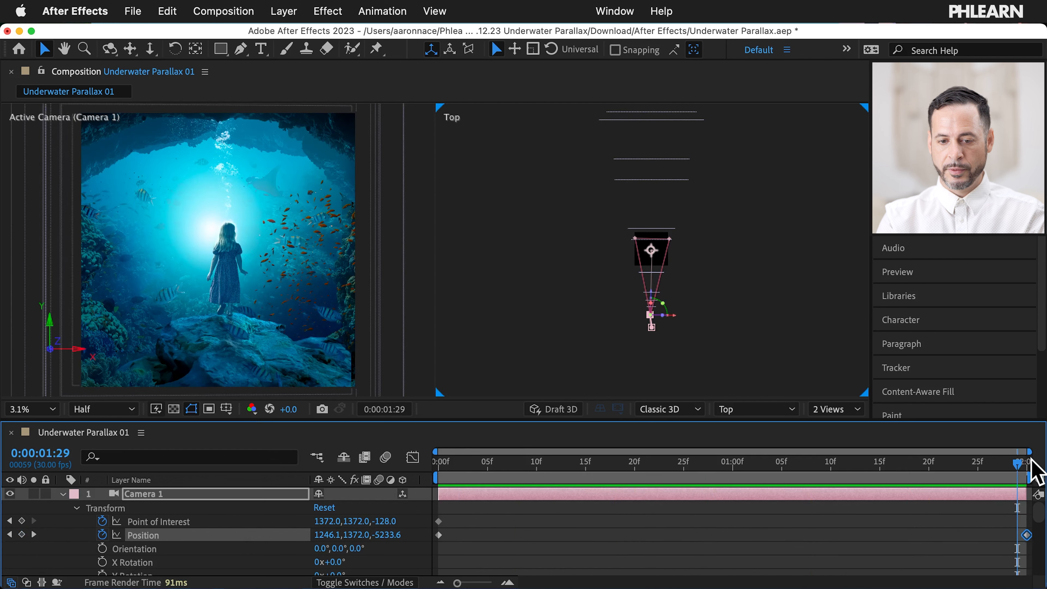
left_click(34, 534)
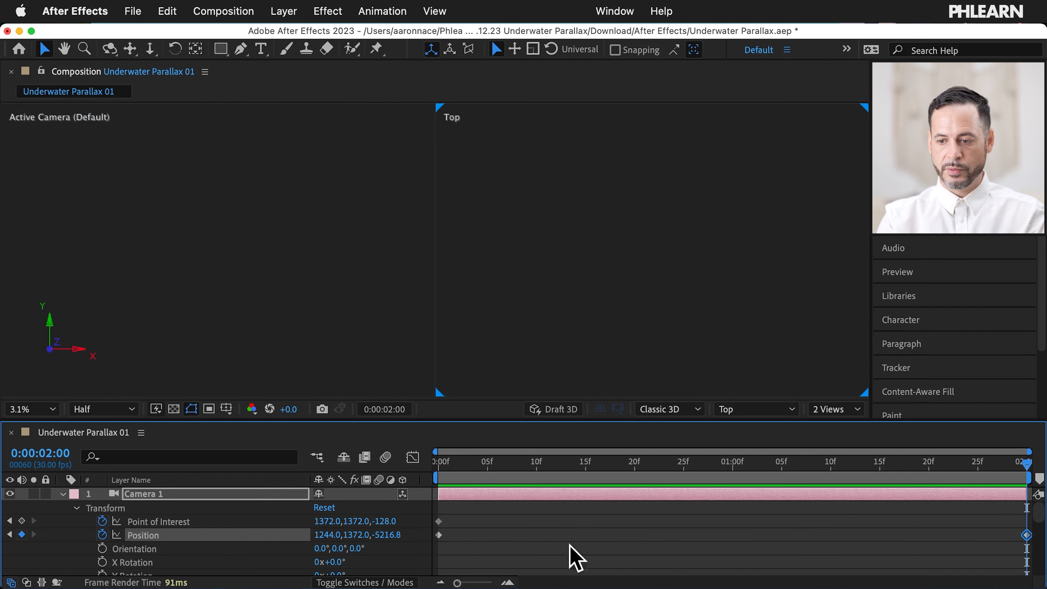
mouse_move(1021, 536)
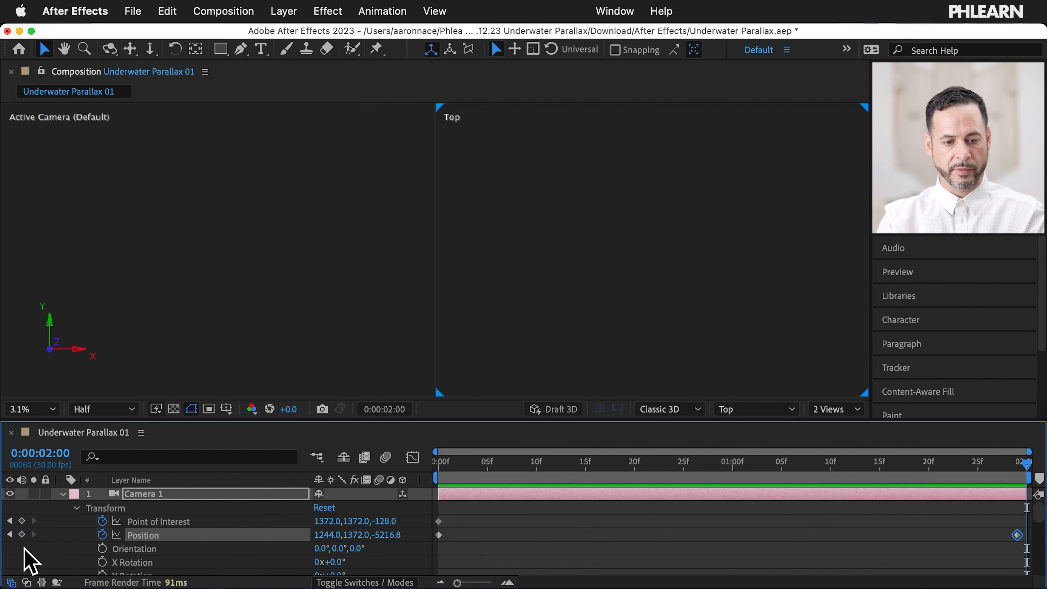
left_click(9, 534)
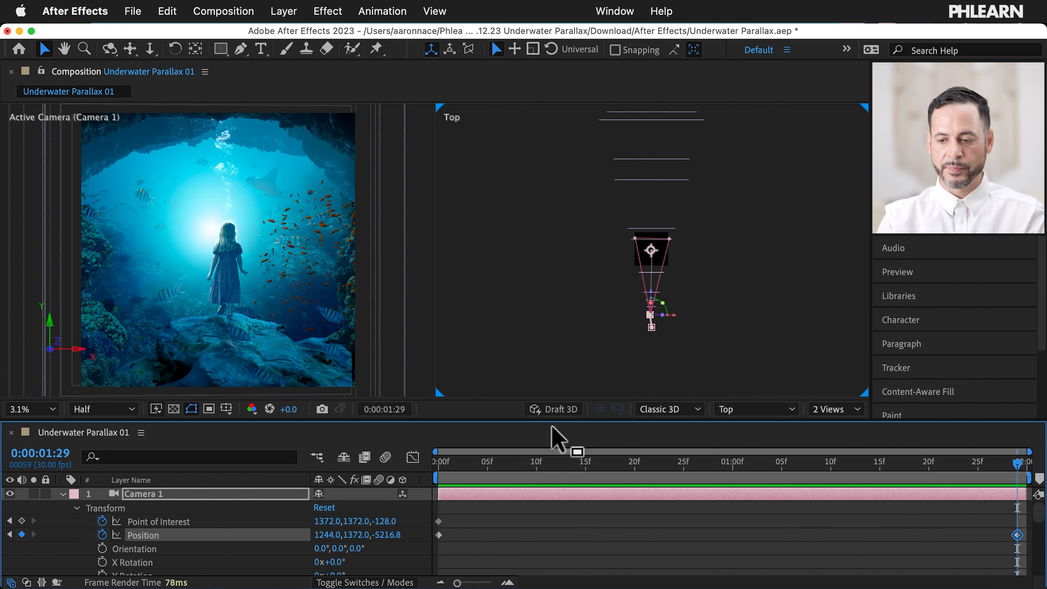
scroll(202, 555, "down", 4)
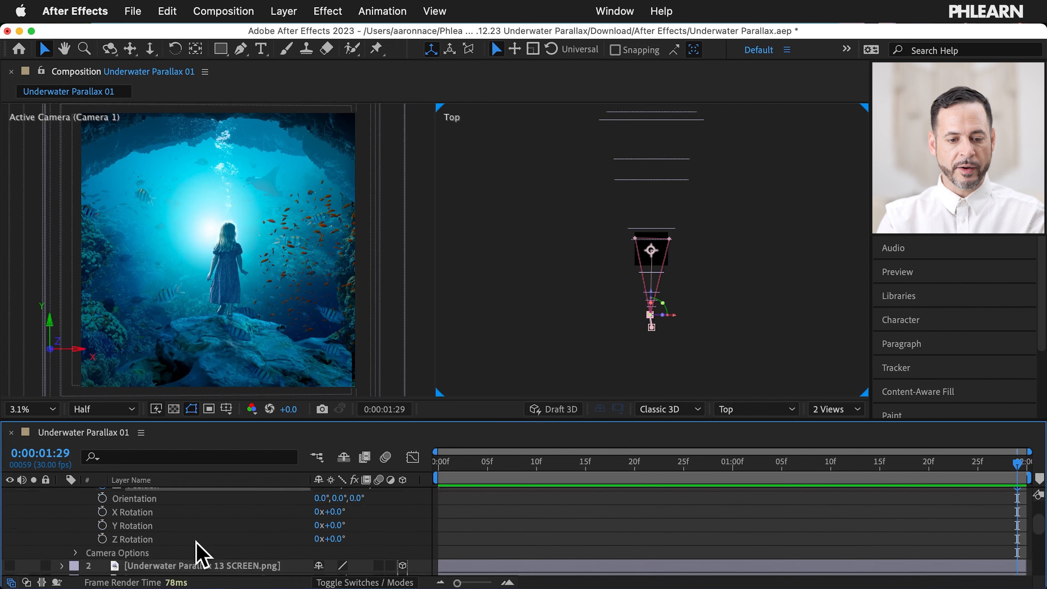
scroll(202, 555, "up", 3)
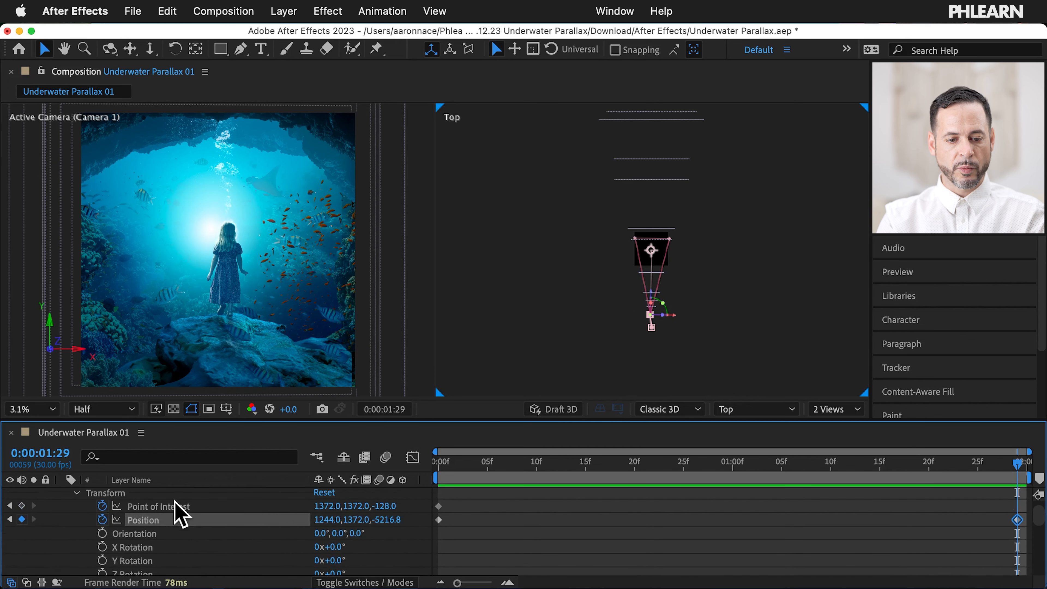
left_click(181, 504)
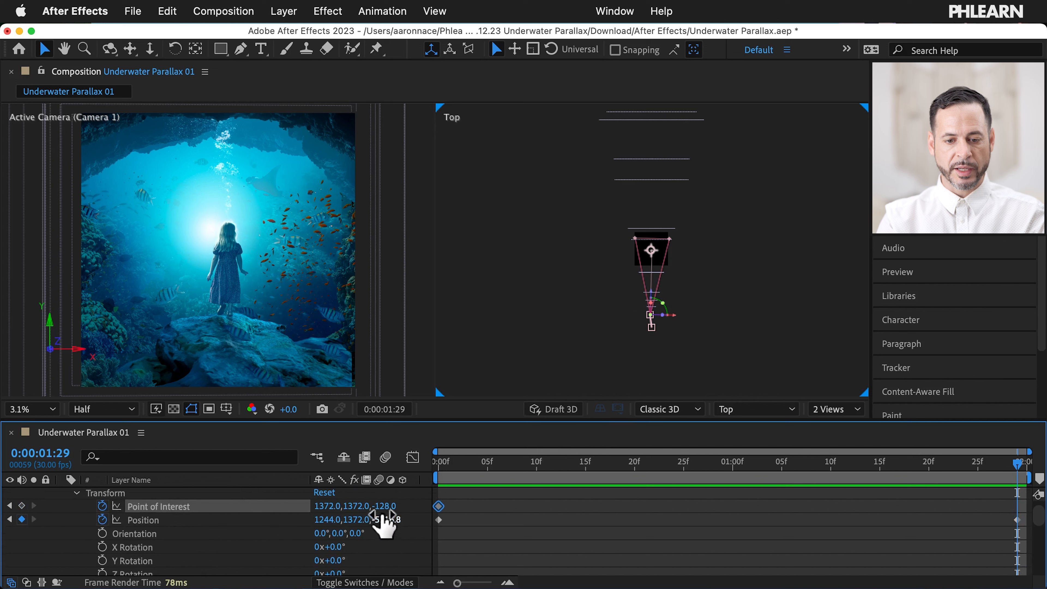
left_click_drag(386, 507, 404, 503)
key("super+z")
left_click_drag(362, 506, 341, 471)
key("super+z")
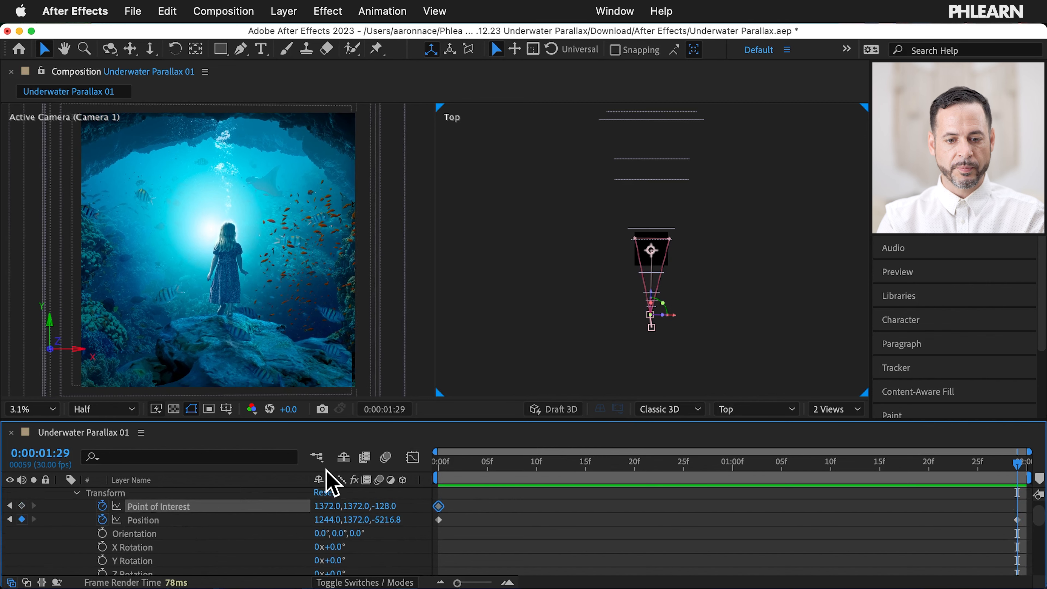
left_click_drag(325, 510, 184, 474)
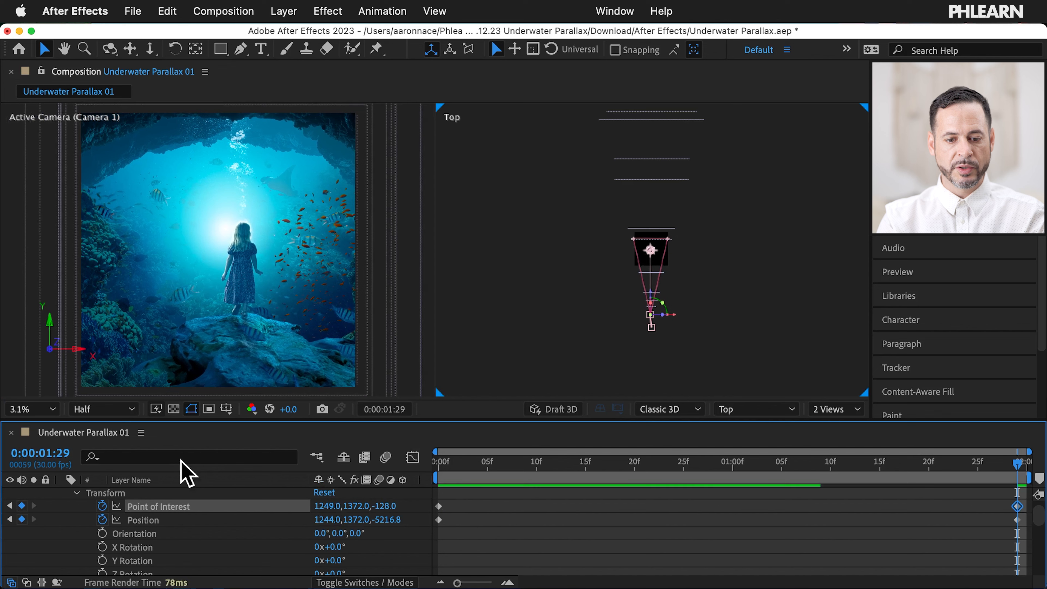
left_click_drag(333, 521, 285, 520)
left_click_drag(359, 528, 321, 511)
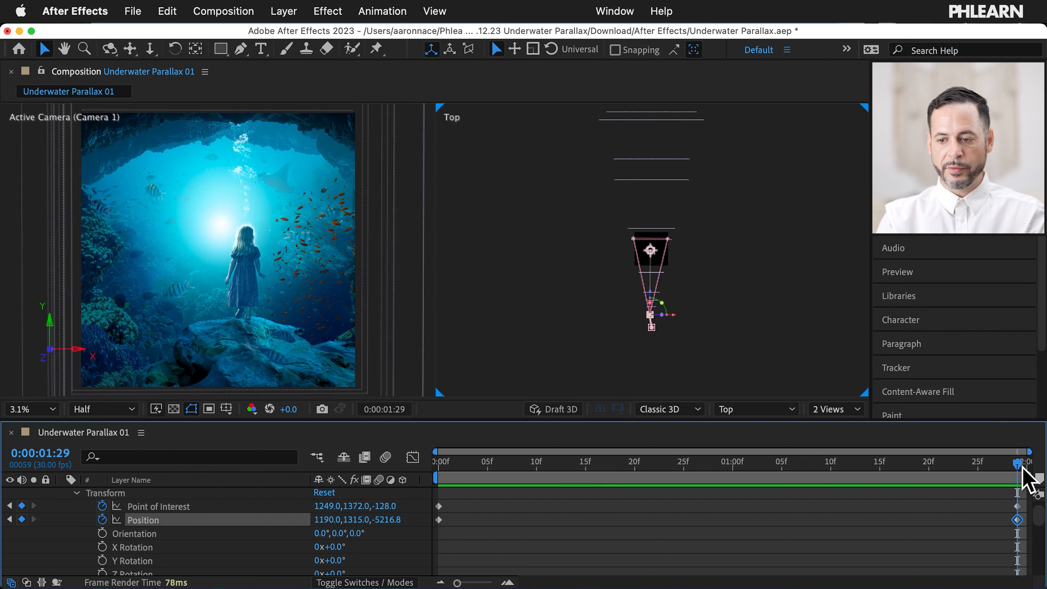
left_click_drag(1016, 465, 363, 470)
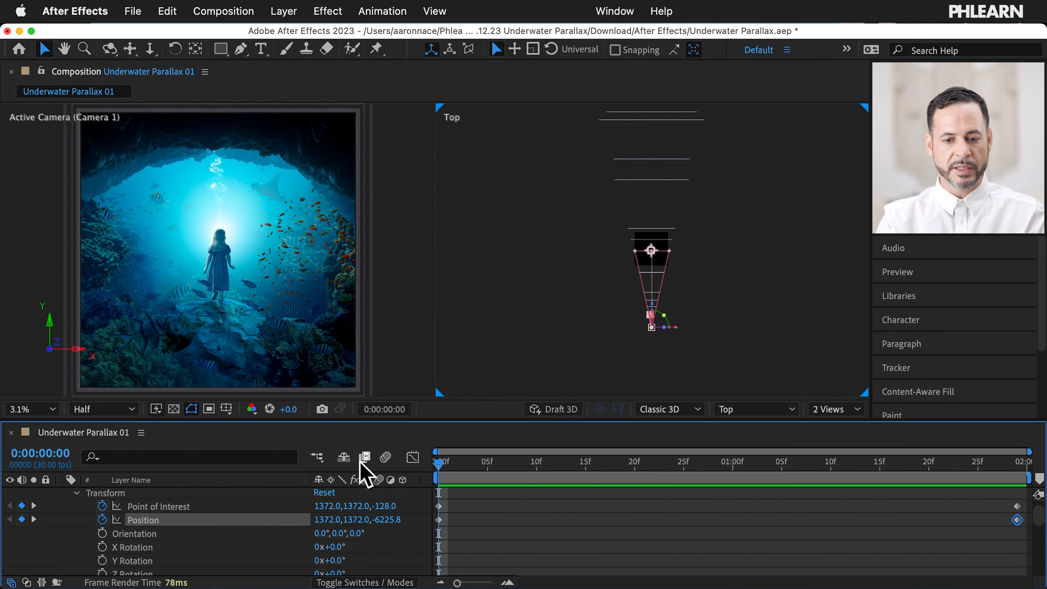
Step: Preview the camera dolly and park the playhead on its final frame, 0:00:01:29
key("space")
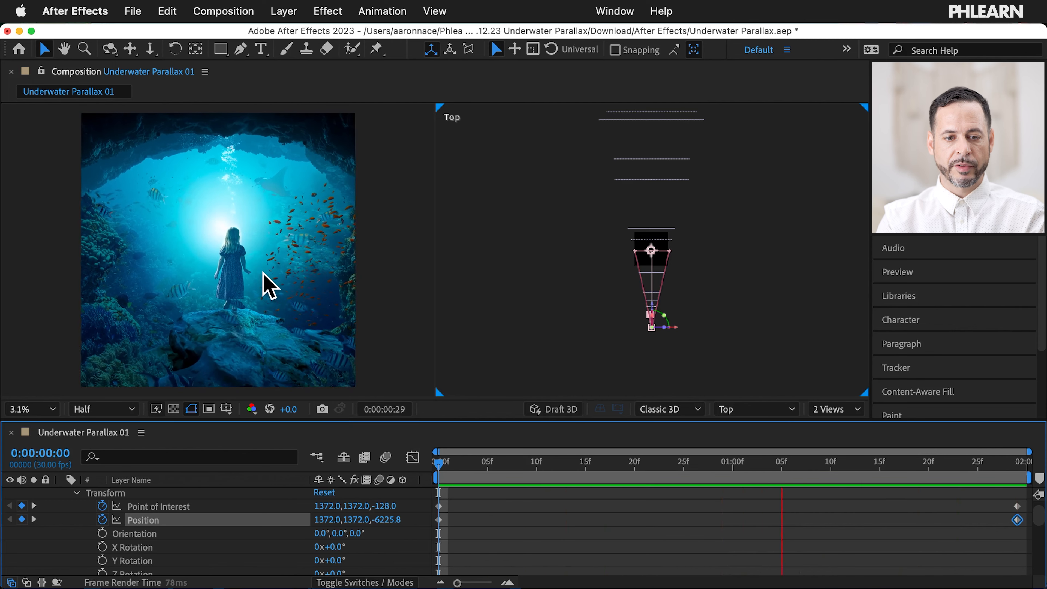
key("space")
left_click_drag(960, 465, 1017, 472)
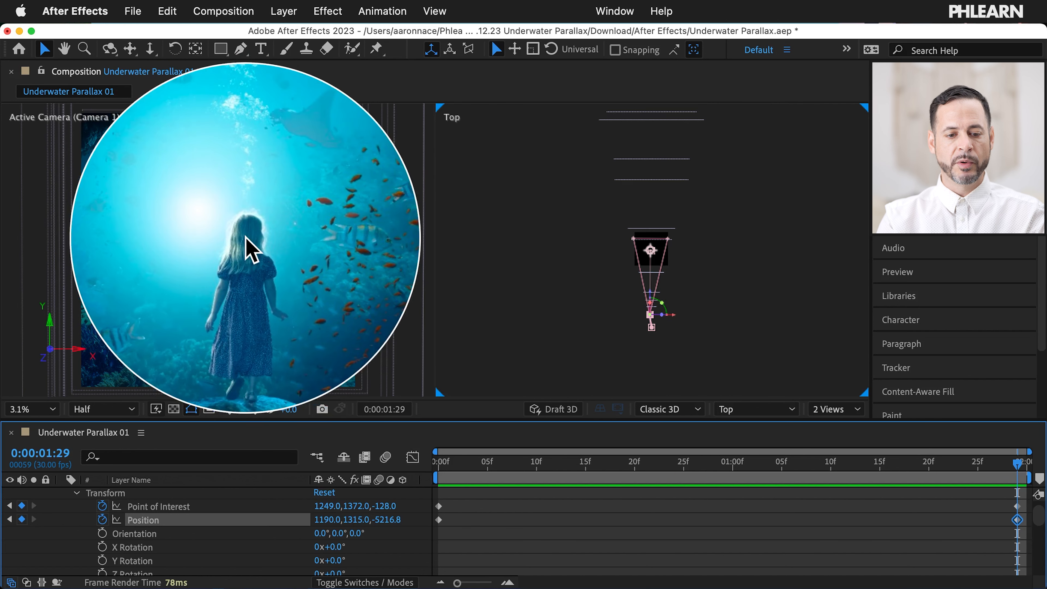
scroll(78, 509, "up", 2)
Step: Collapse Camera 1, compare the scene with layer 14's light rays hidden and shown, and reveal its Transform
left_click(62, 494)
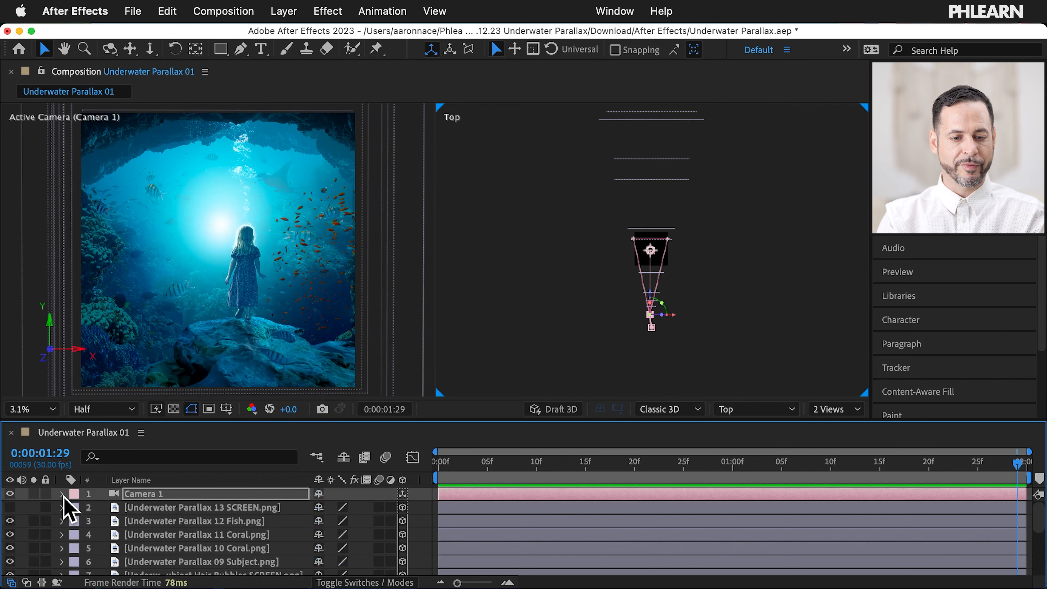
scroll(66, 509, "down", 4)
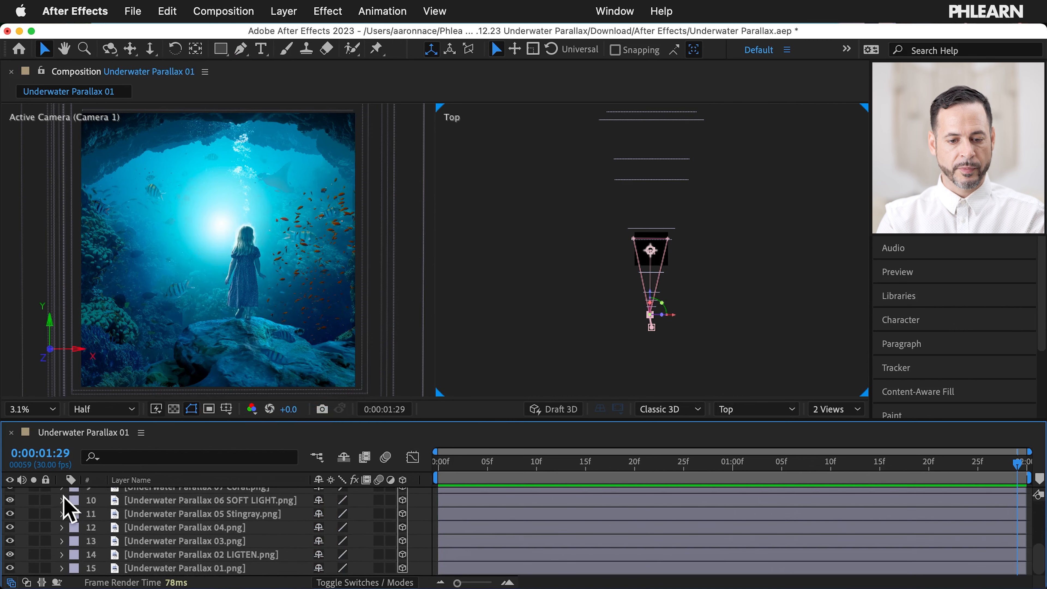
left_click(11, 554)
left_click(10, 553)
left_click(11, 553)
left_click(10, 554)
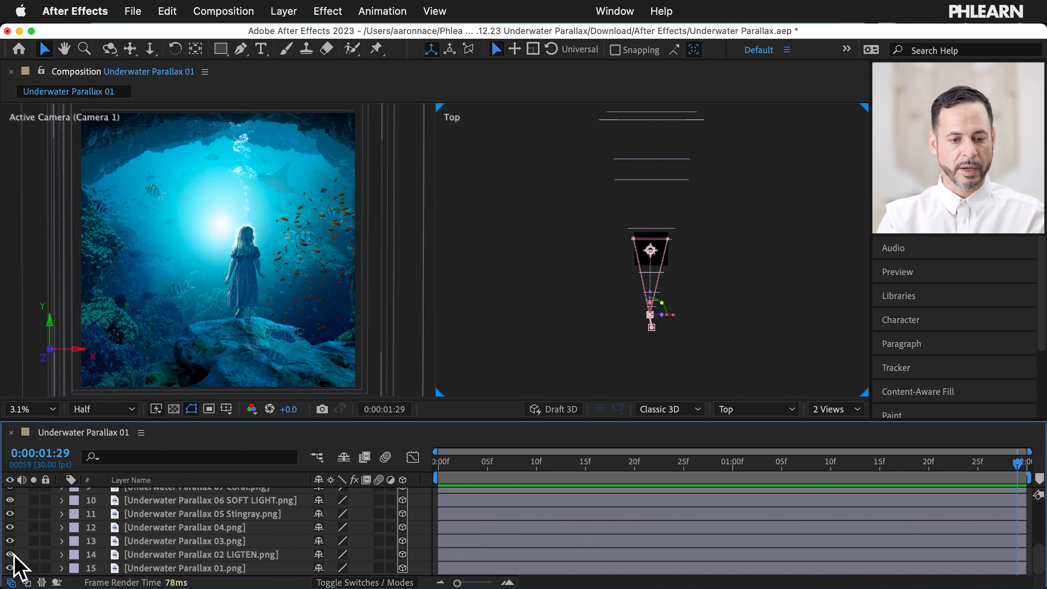
left_click(61, 553)
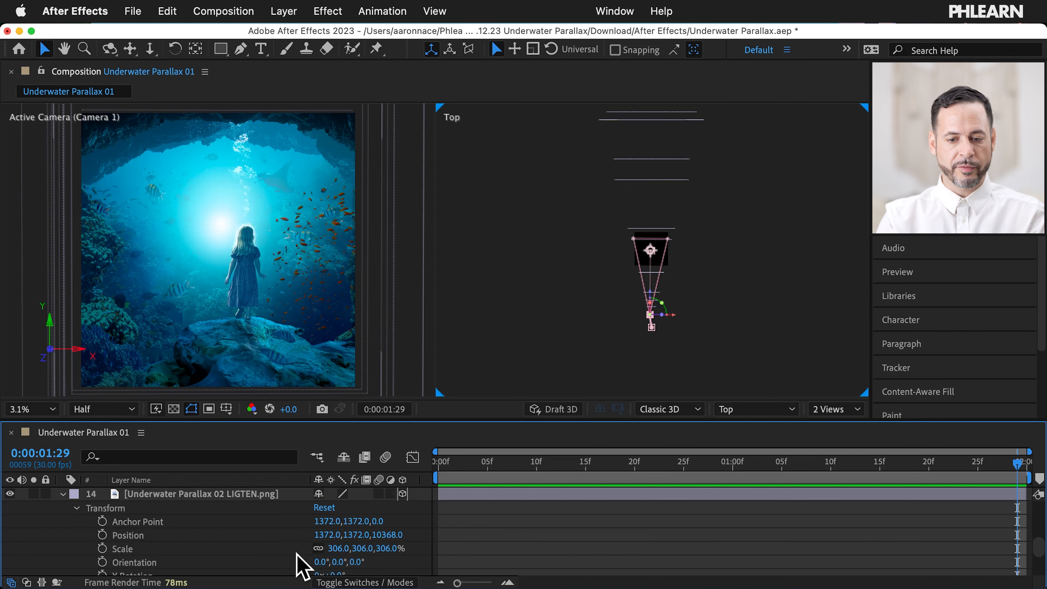
Step: At frame 0, set a Position keyframe on the 02 LIGTEN light layer
key("super+a")
left_click(62, 494)
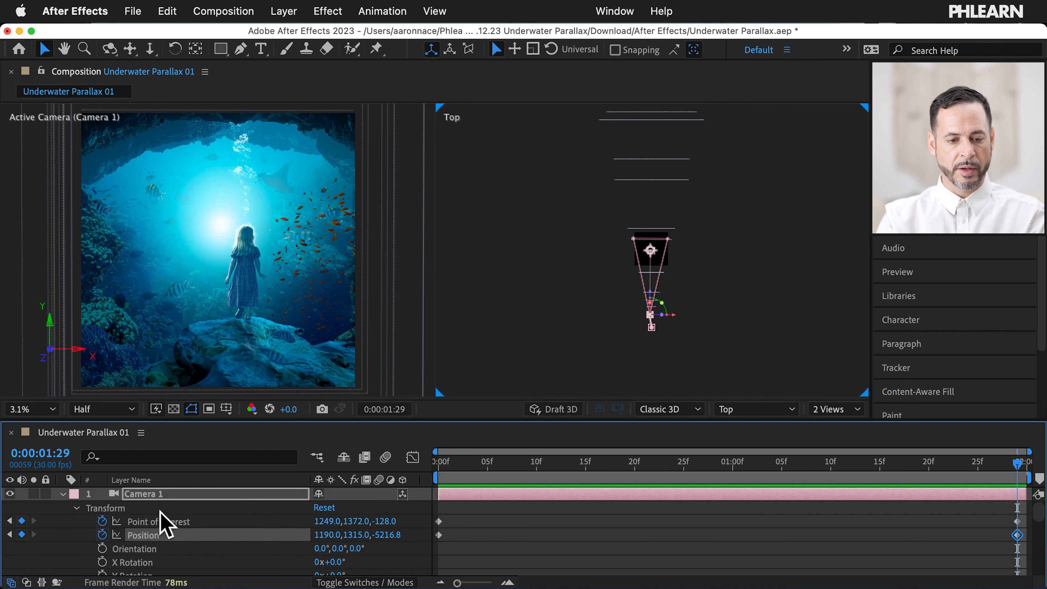
left_click(9, 534)
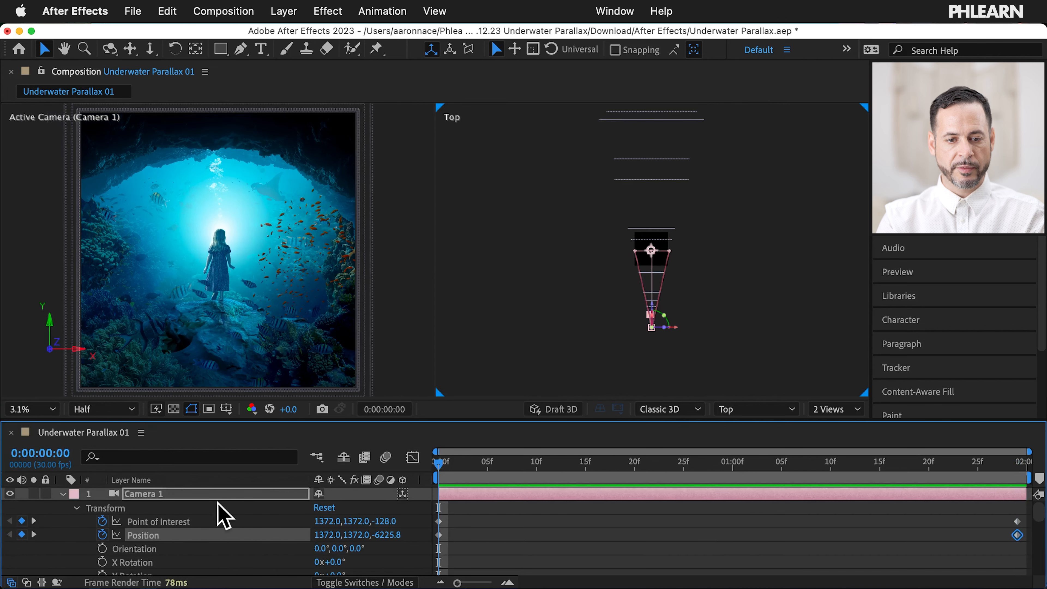
scroll(235, 516, "down", 1)
scroll(235, 515, "down", 6)
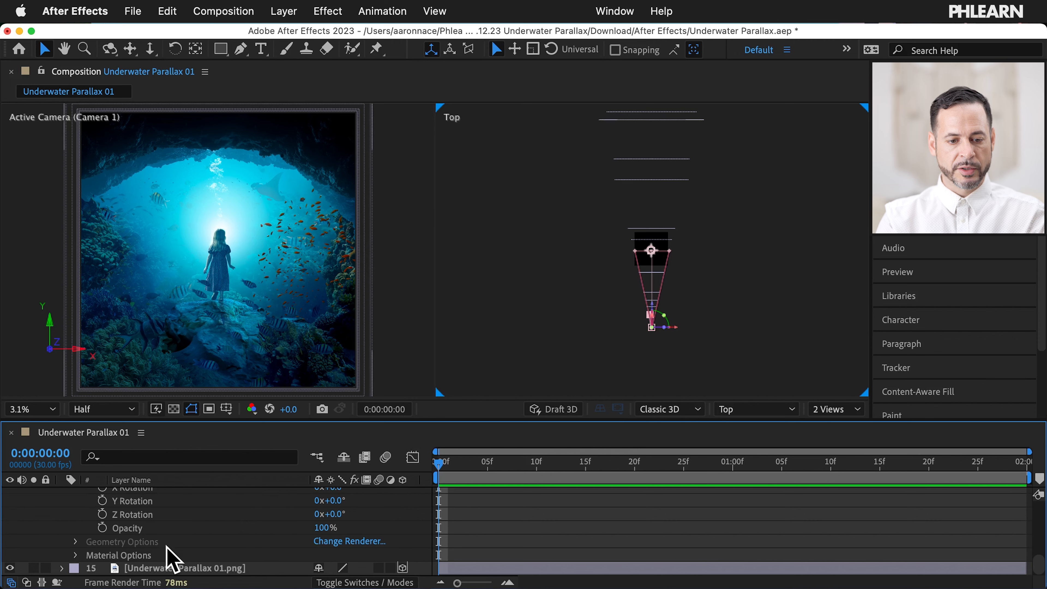
scroll(173, 558, "up", 4)
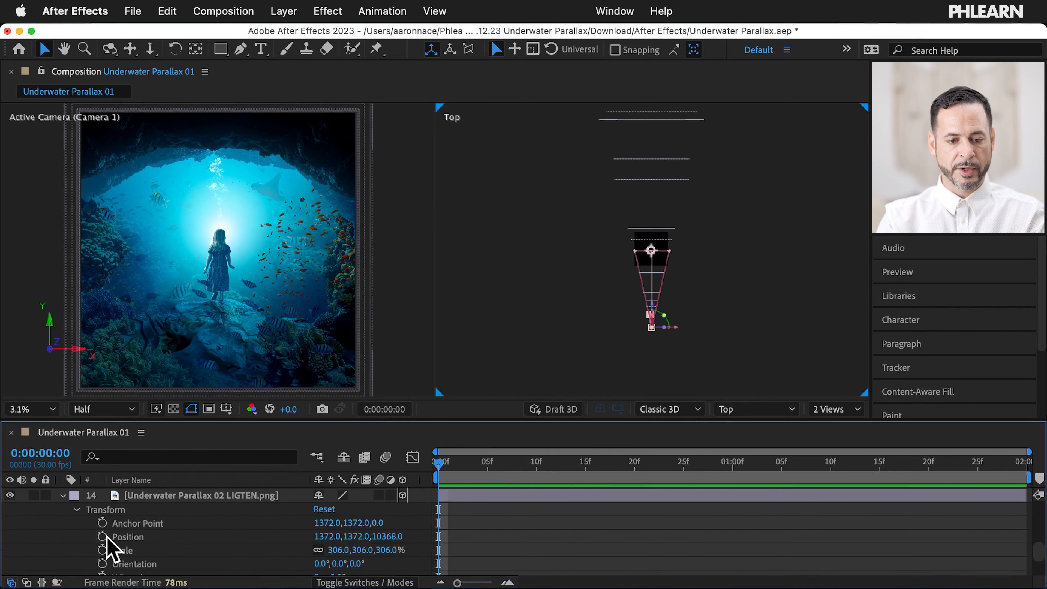
left_click(102, 536)
scroll(103, 543, "up", 8)
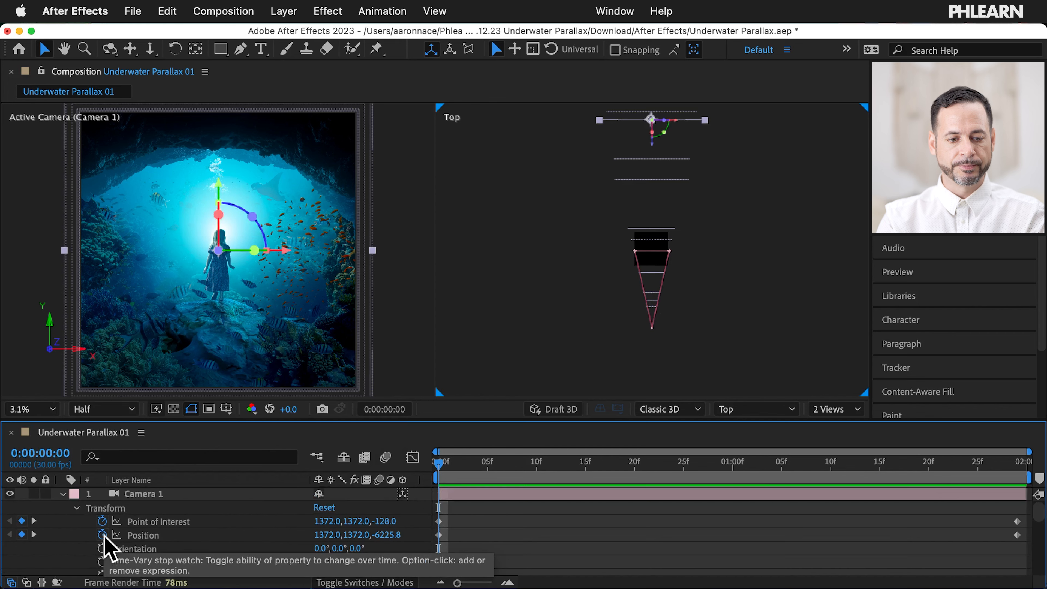
Step: At 1:29, shift the light layer right and down and scale it to 384%
left_click(34, 534)
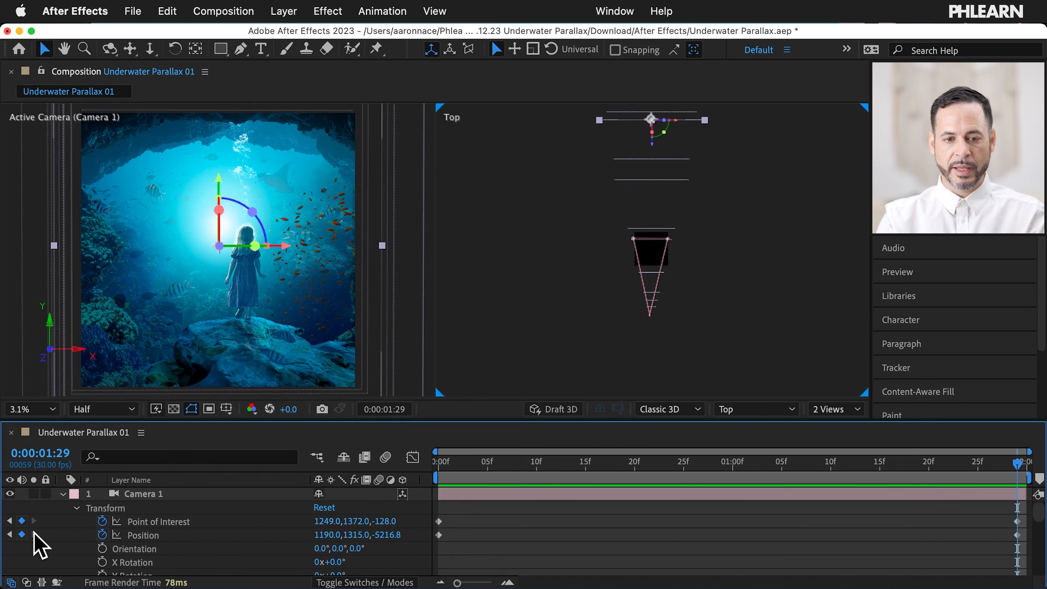
scroll(225, 538, "down", 8)
scroll(224, 538, "down", 1)
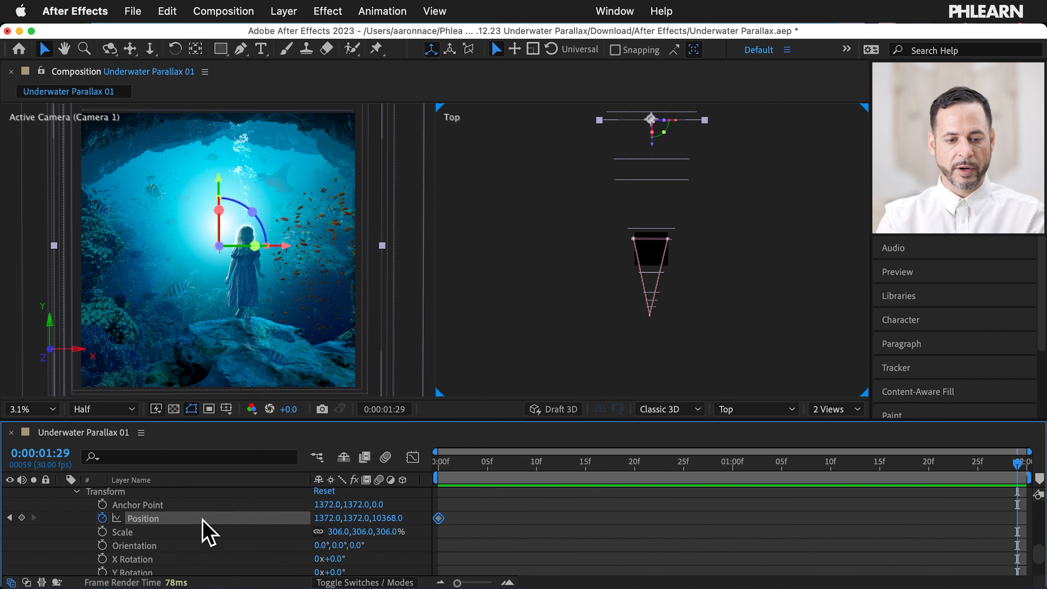
left_click_drag(284, 247, 306, 246)
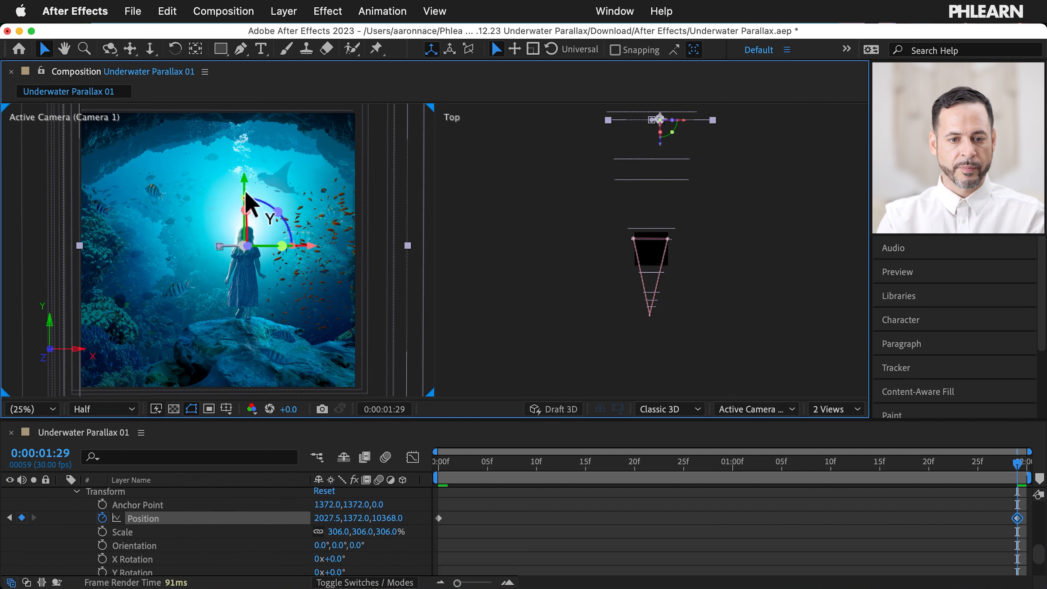
left_click_drag(244, 180, 244, 188)
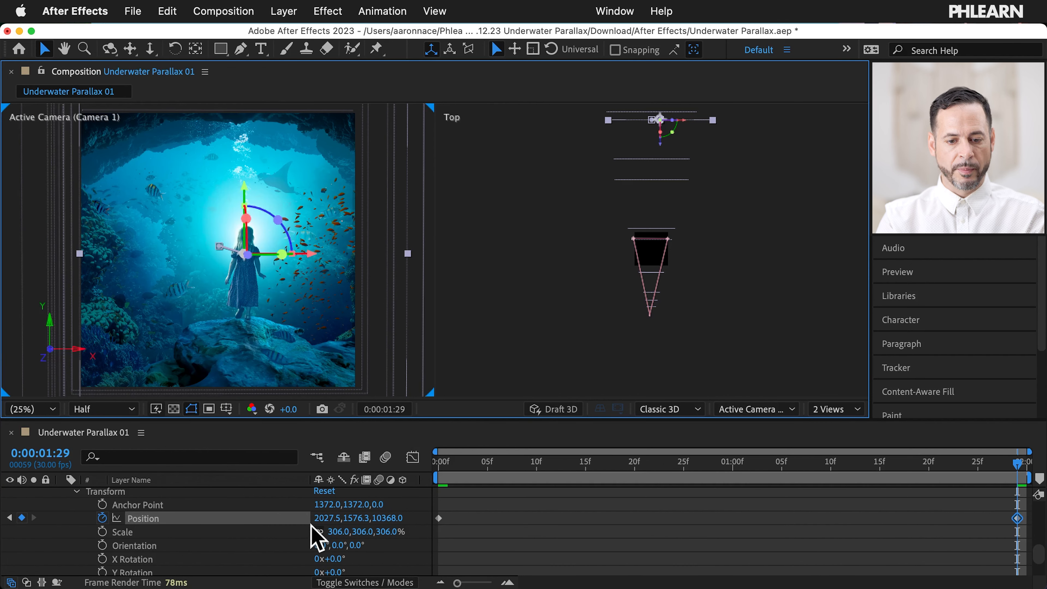
left_click_drag(344, 531, 390, 516)
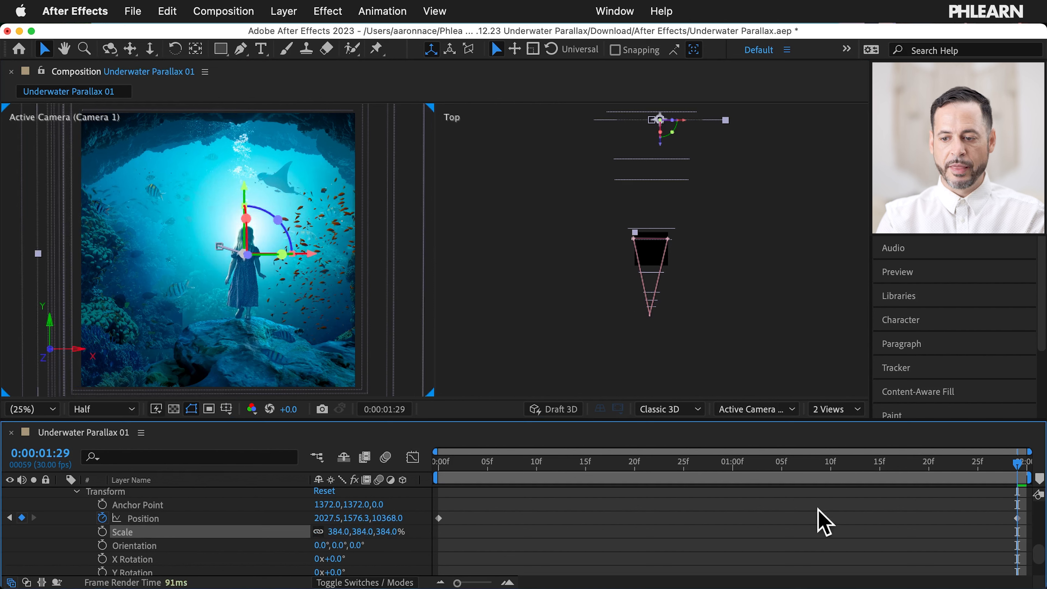
Step: Scrub the timeline back toward the start to review the light's movement
scroll(134, 518, "up", 2)
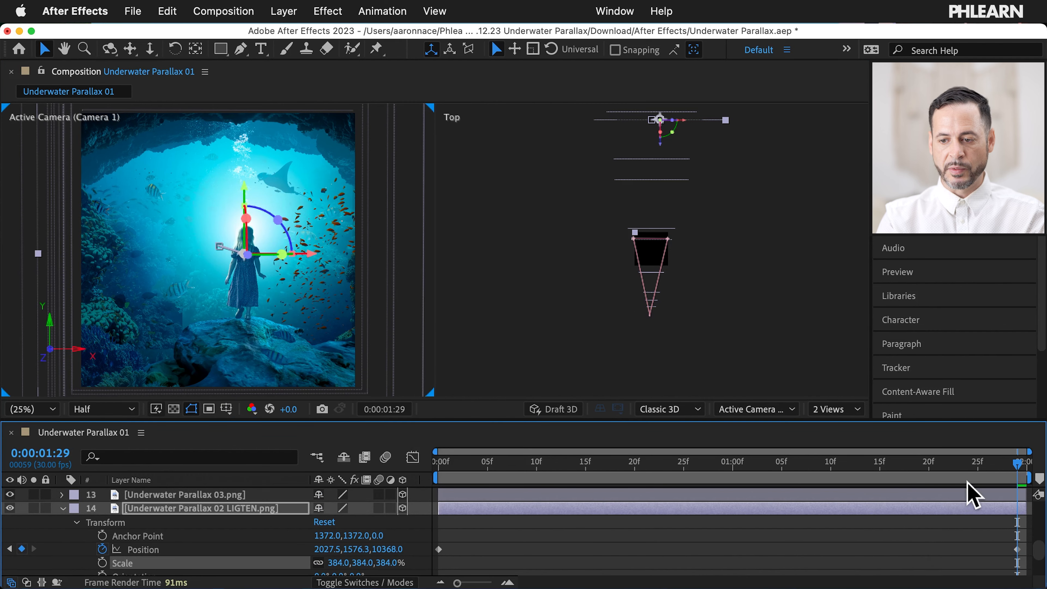
left_click_drag(1019, 464, 988, 465)
left_click_drag(918, 460, 785, 459)
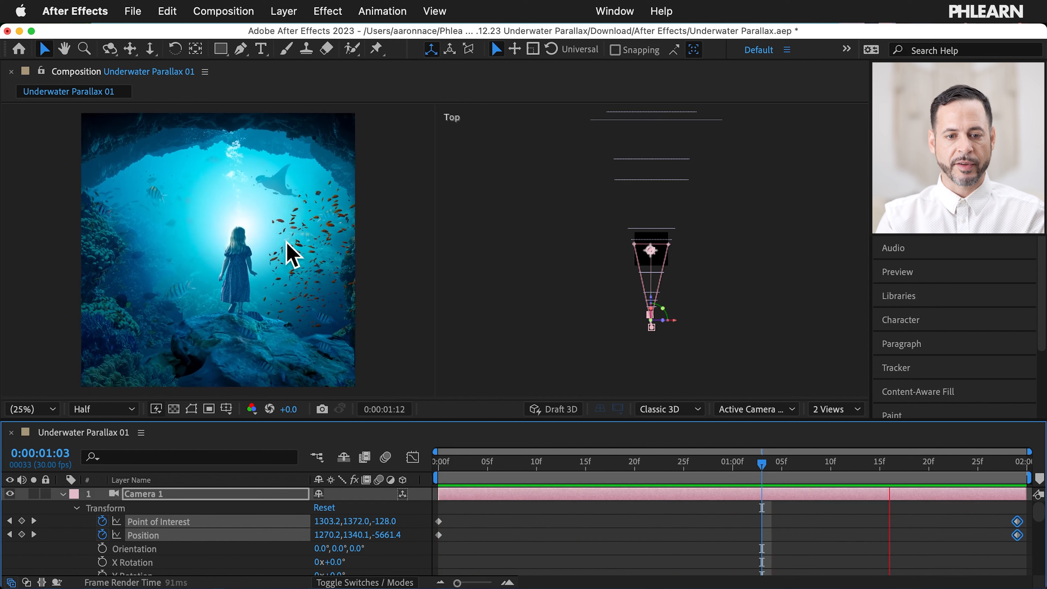
key("space")
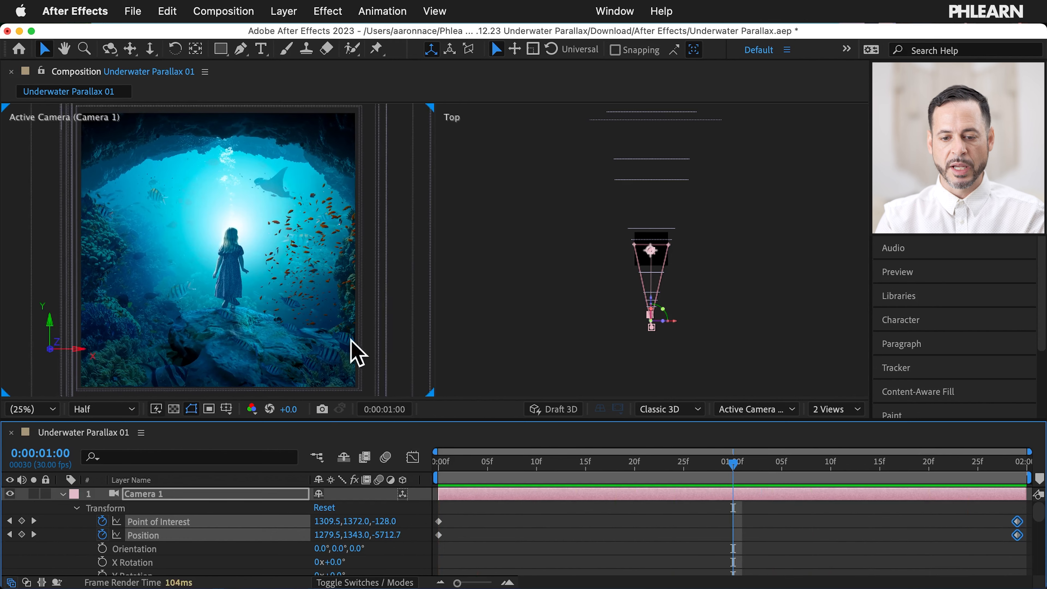
left_click(35, 522)
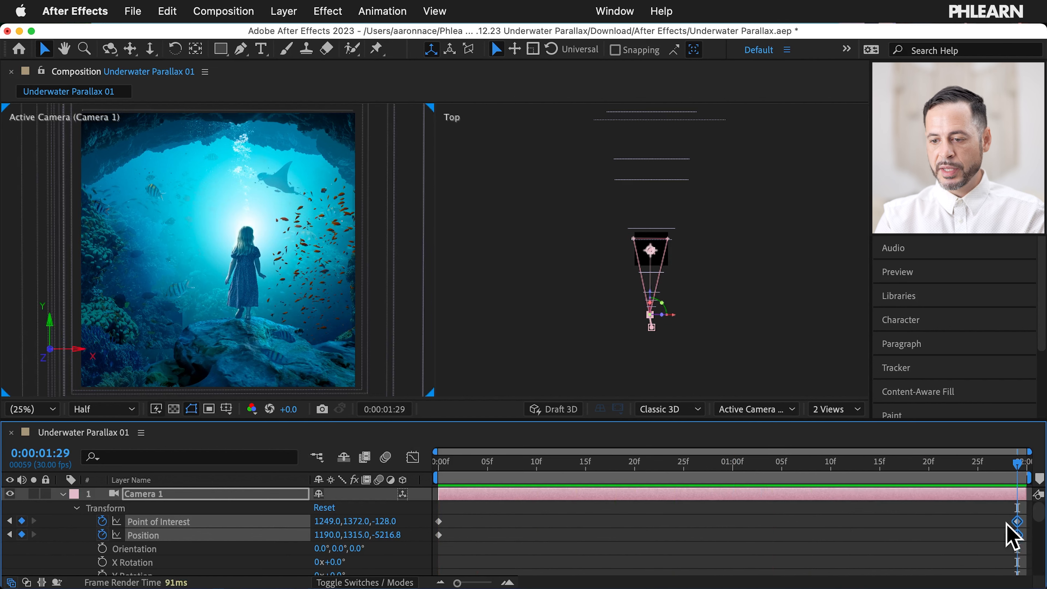
Step: Apply Easy Ease In to Camera 1's final keyframes at 1:29
left_click_drag(993, 512, 1018, 536)
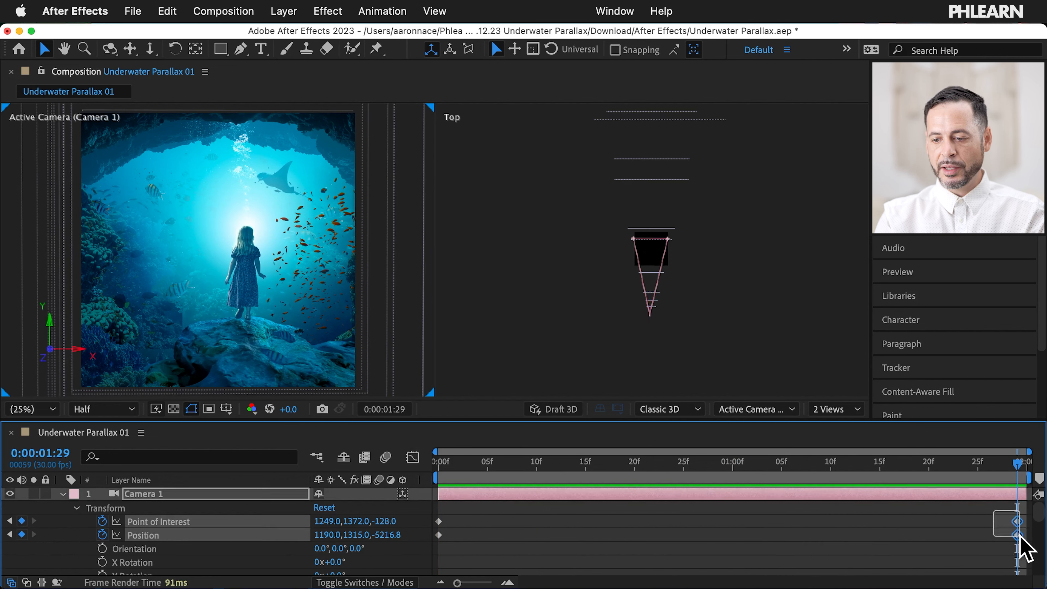
left_click(377, 11)
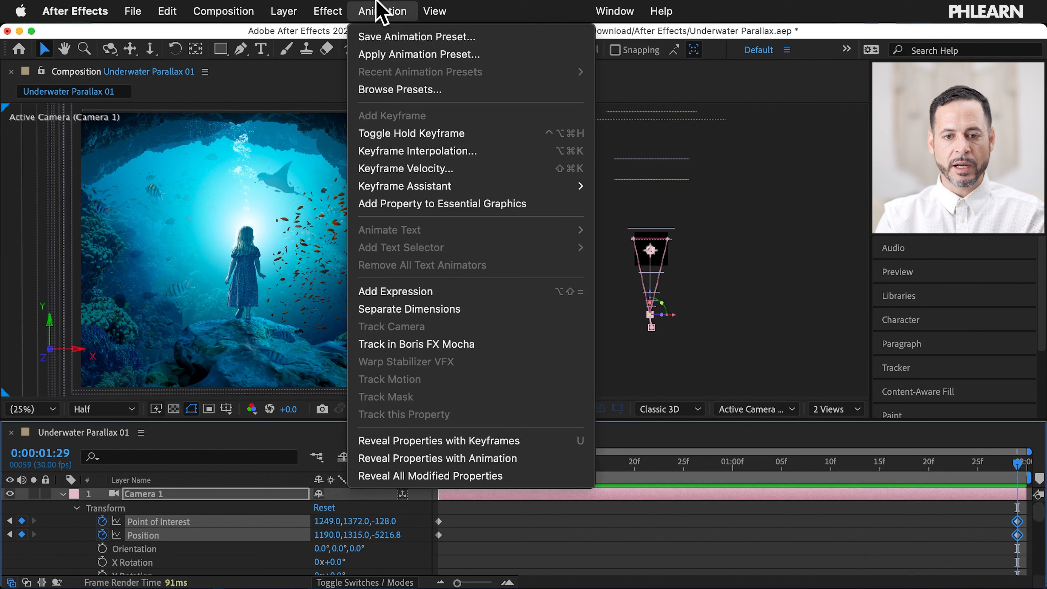
mouse_move(458, 186)
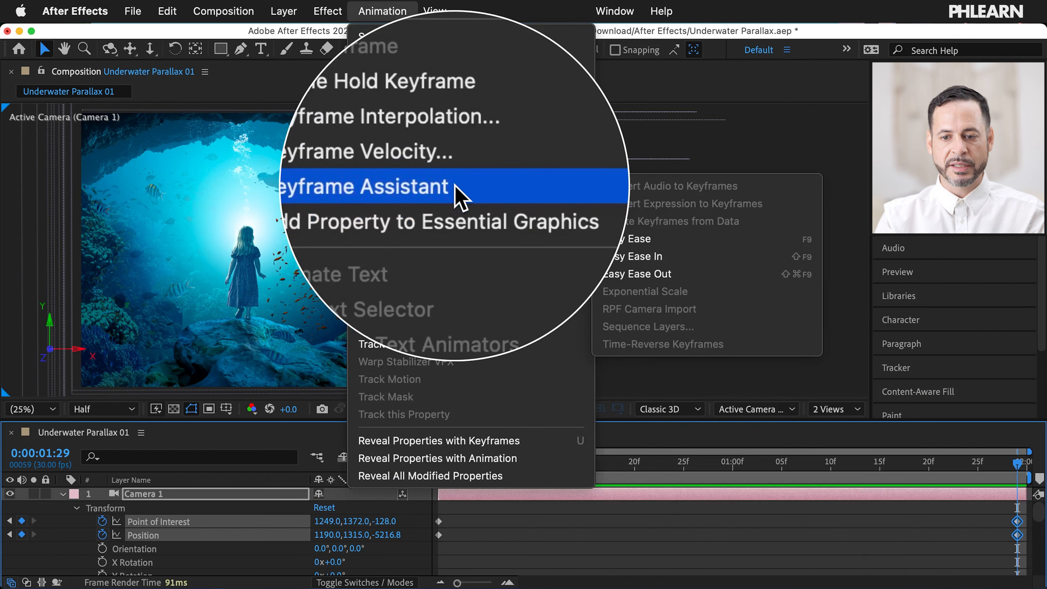
left_click(675, 256)
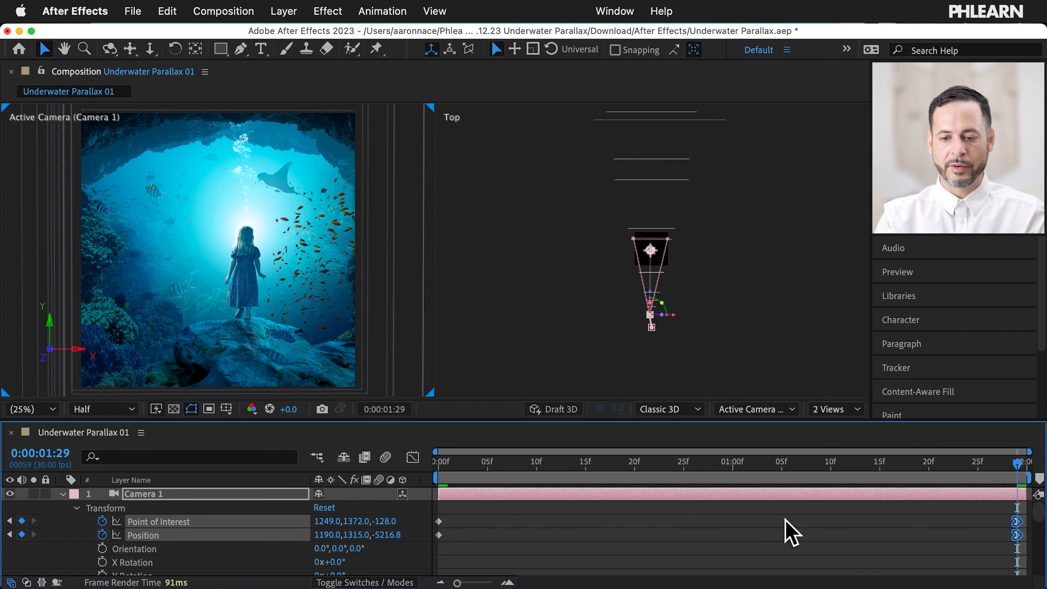
scroll(712, 523, "down", 3)
scroll(671, 536, "up", 3)
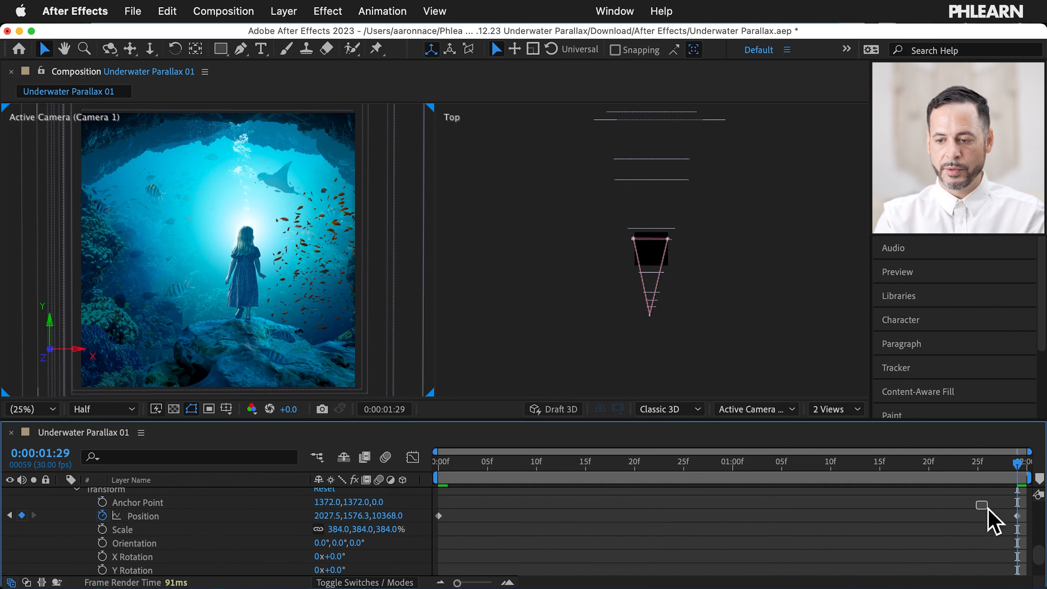
Step: Apply Easy Ease In to the light layer's final Position keyframe and collapse its properties
left_click_drag(987, 509, 1021, 533)
scroll(119, 544, "up", 1)
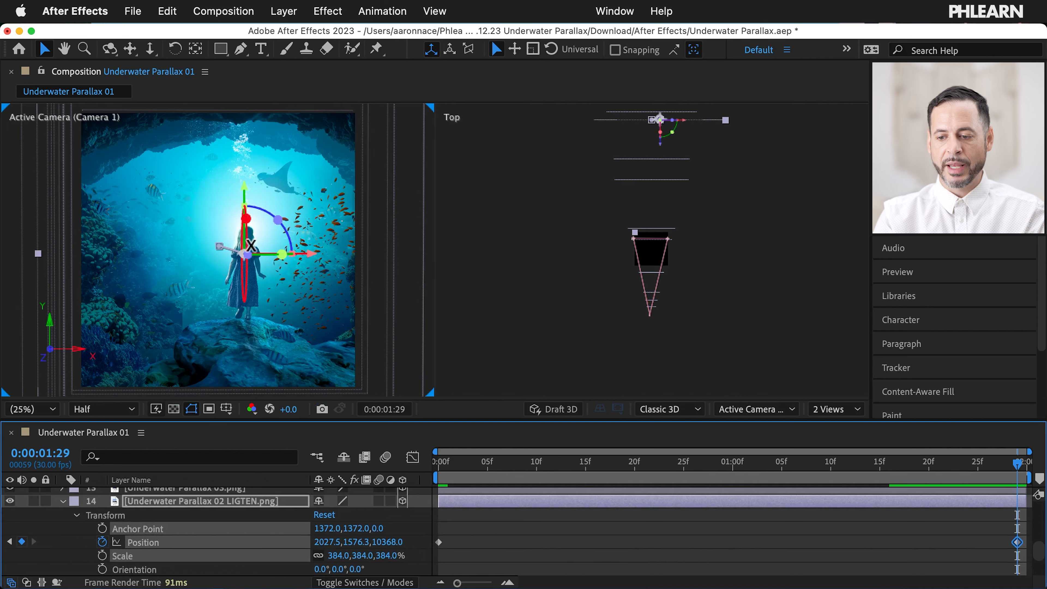
left_click(382, 11)
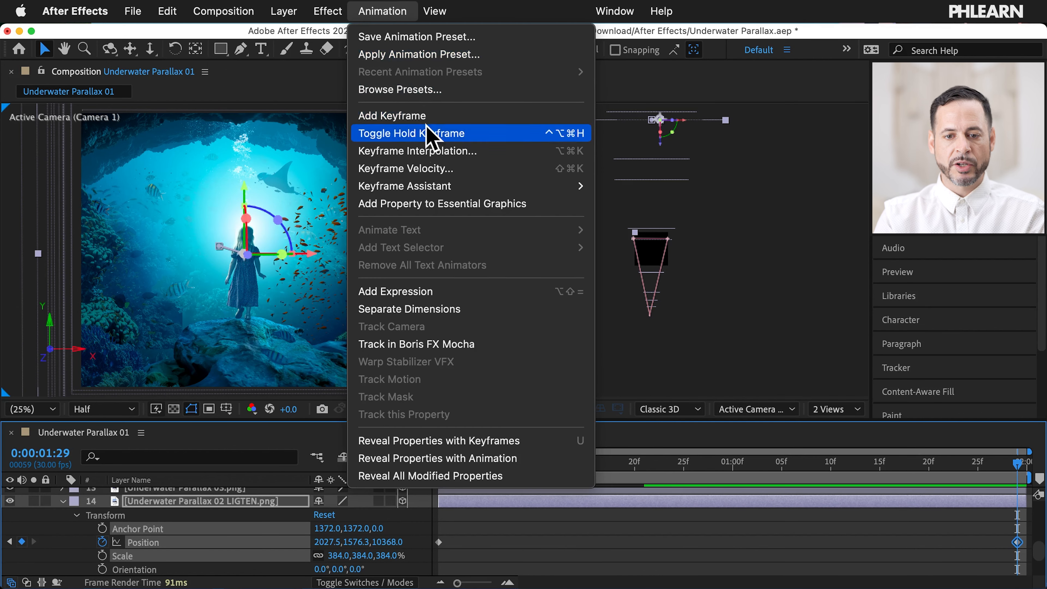
mouse_move(596, 188)
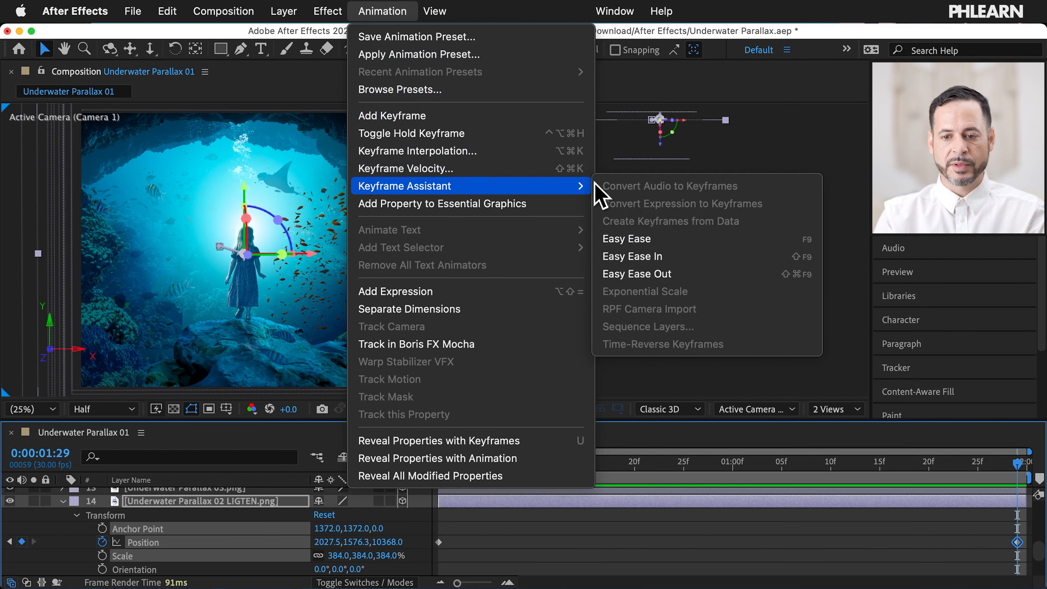
left_click(685, 256)
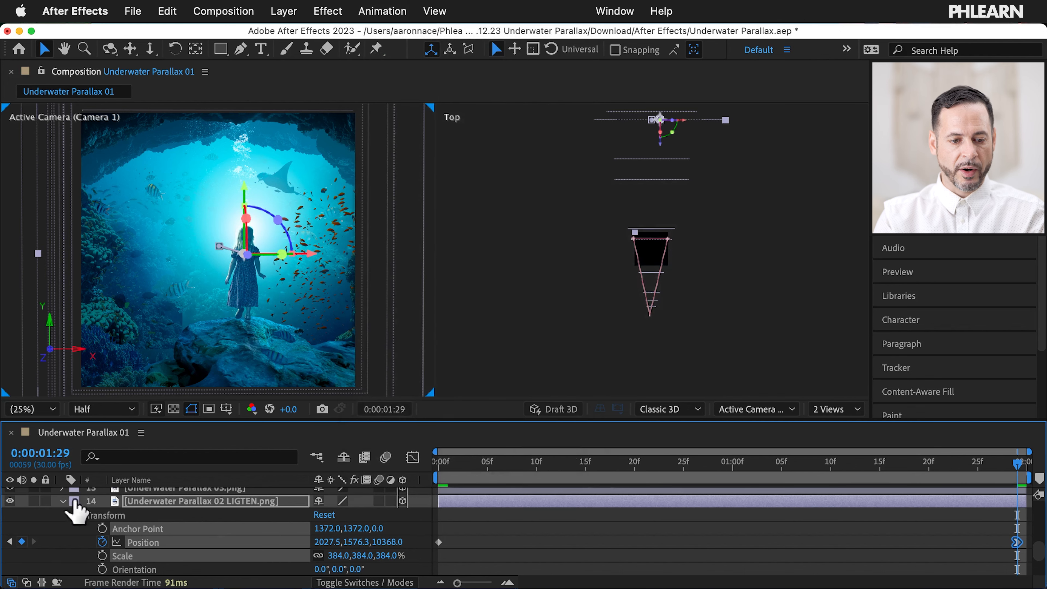
left_click(61, 501)
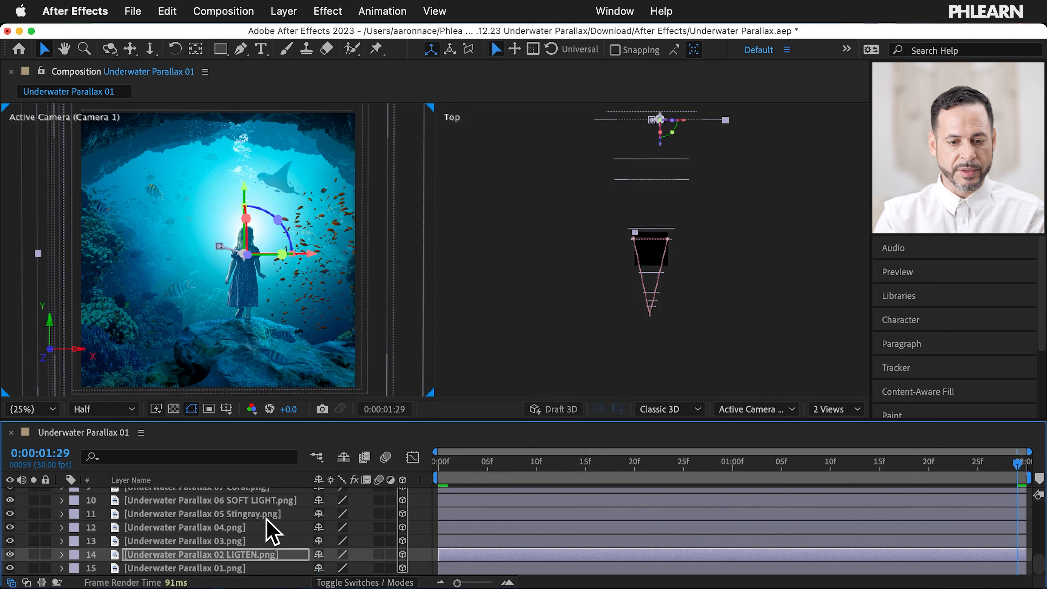
Step: Key the Stingray layer's Position at 0:00, placing it further right and lower
left_click(294, 517, "super")
left_click(62, 514)
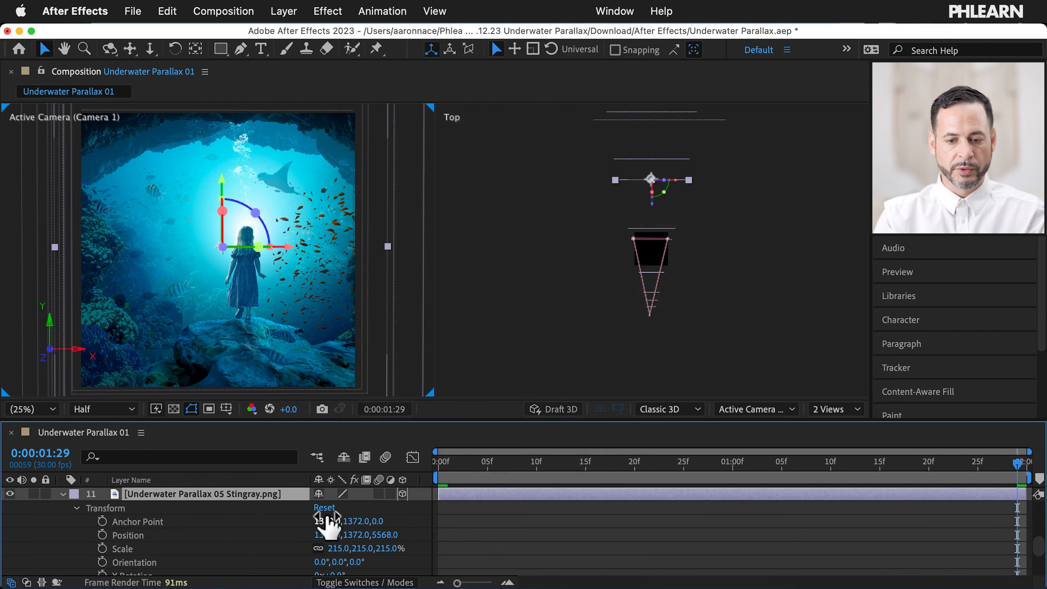
scroll(457, 536, "up", 10)
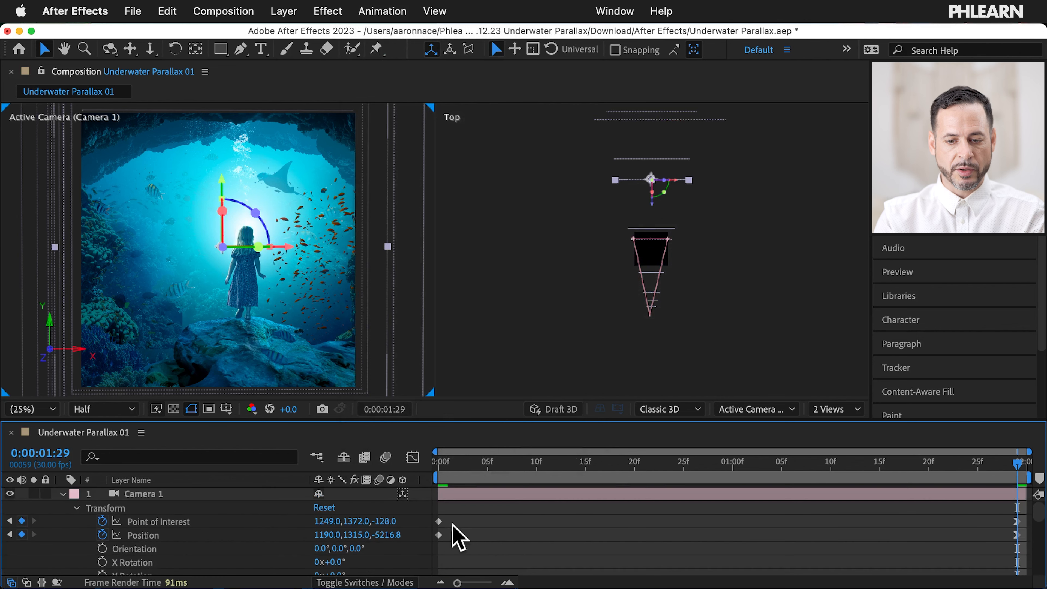
left_click(10, 521)
scroll(342, 522, "down", 10)
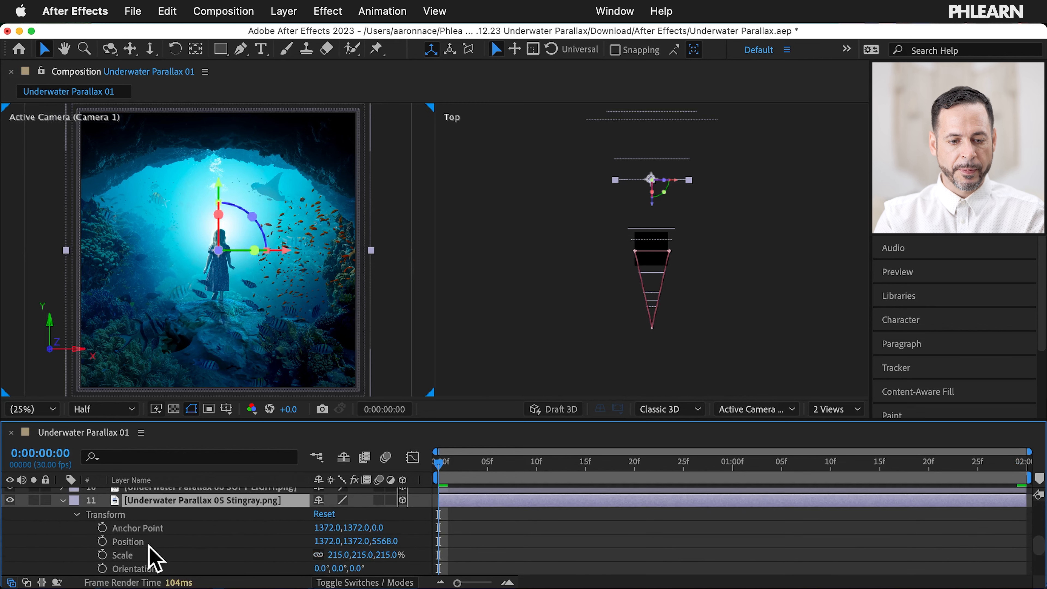
left_click(134, 544)
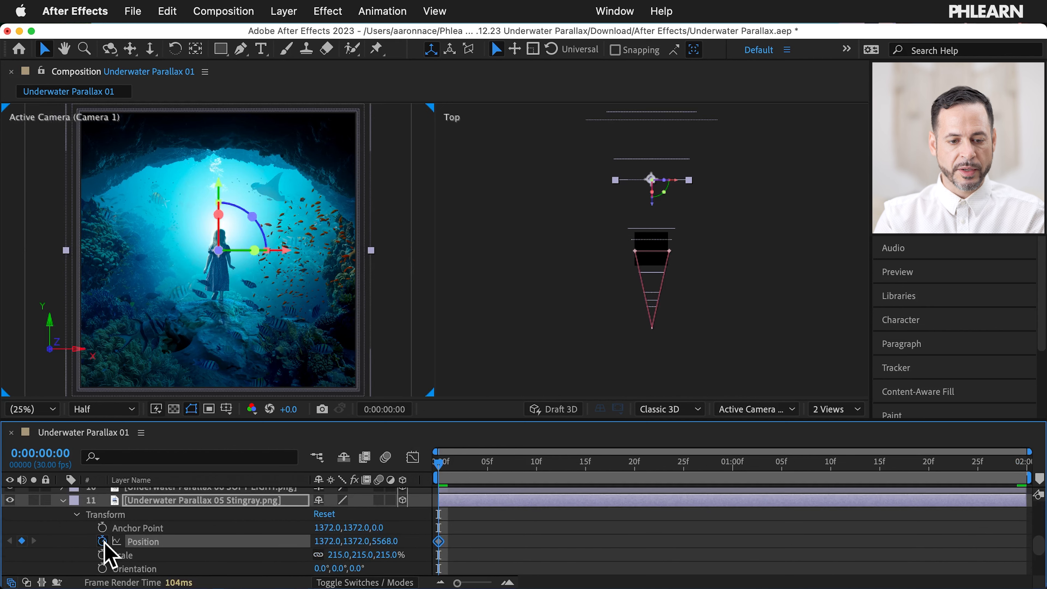
left_click_drag(219, 252, 262, 273)
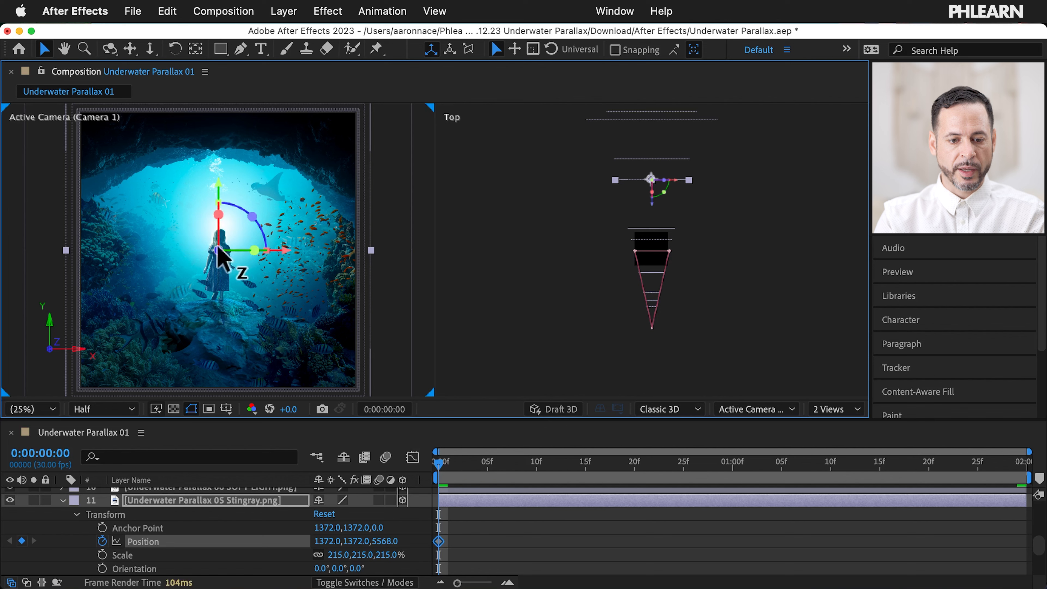
left_click_drag(324, 540, 604, 505)
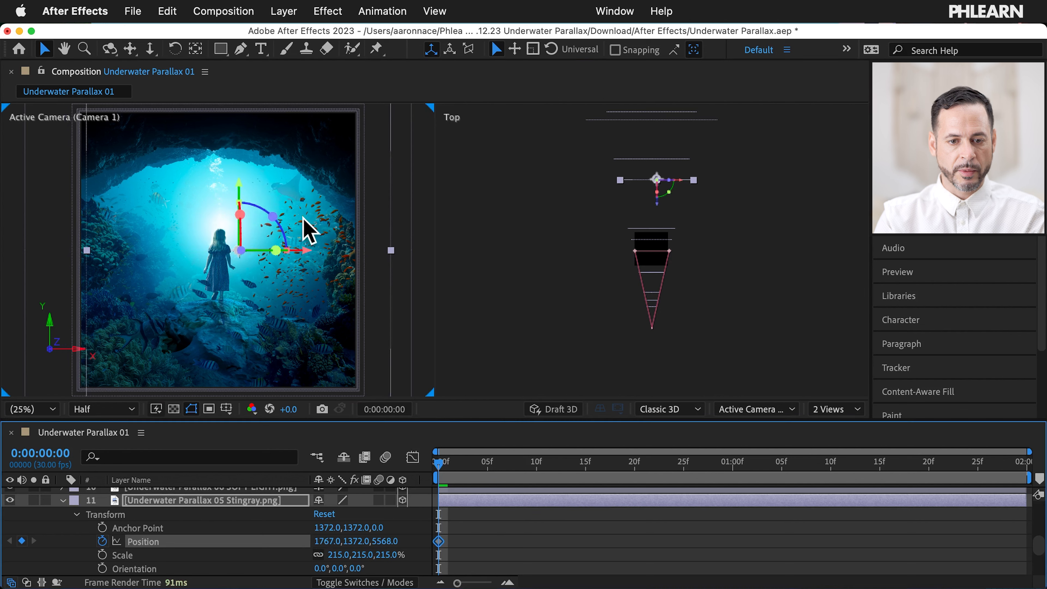
mouse_move(241, 177)
left_mouse_down()
mouse_move(241, 226)
mouse_move(240, 196)
left_mouse_up()
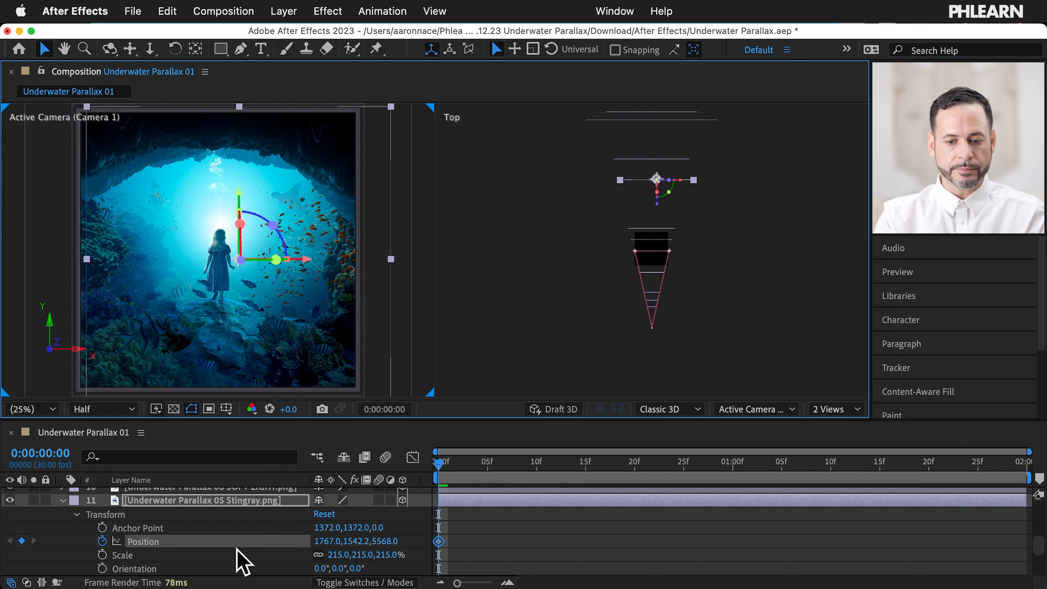
Step: At 1:29, move the stingray left and up to 1426.7, 1287.8, 5568.0
scroll(241, 563, "up", 10)
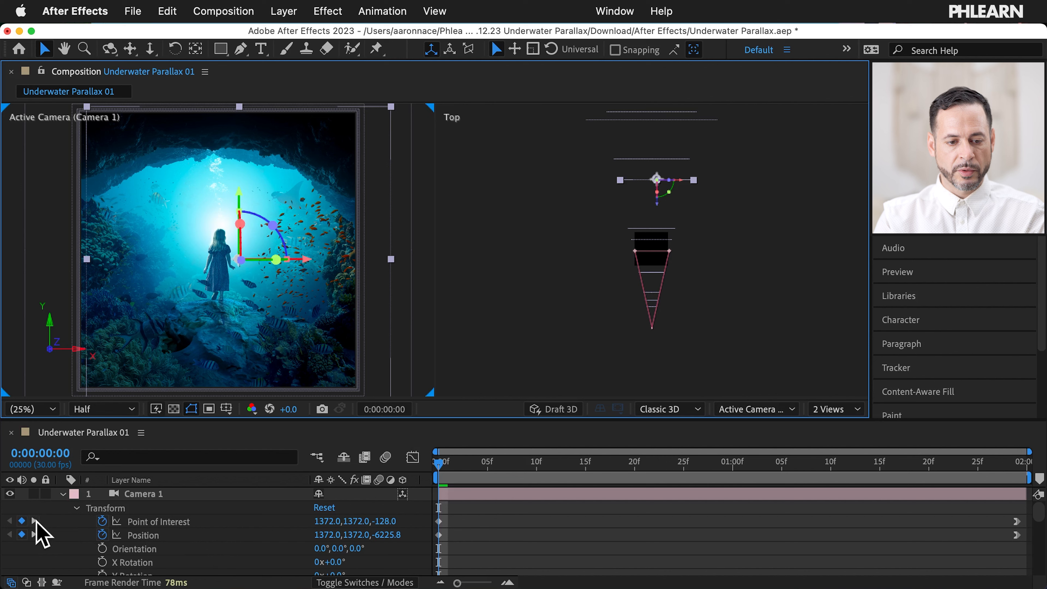
left_click(35, 522)
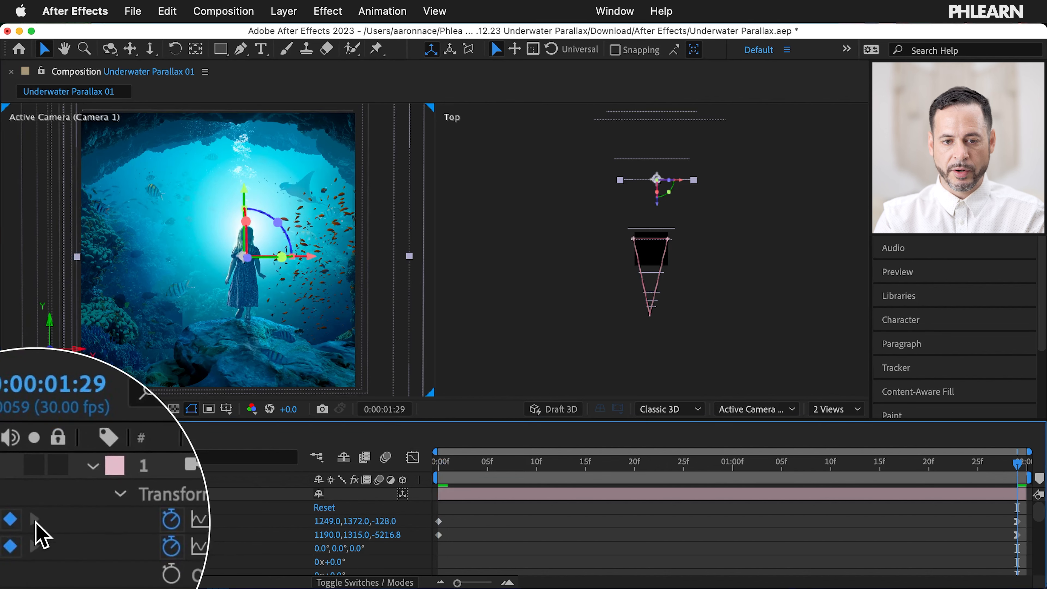
scroll(333, 520, "down", 2)
scroll(334, 520, "down", 10)
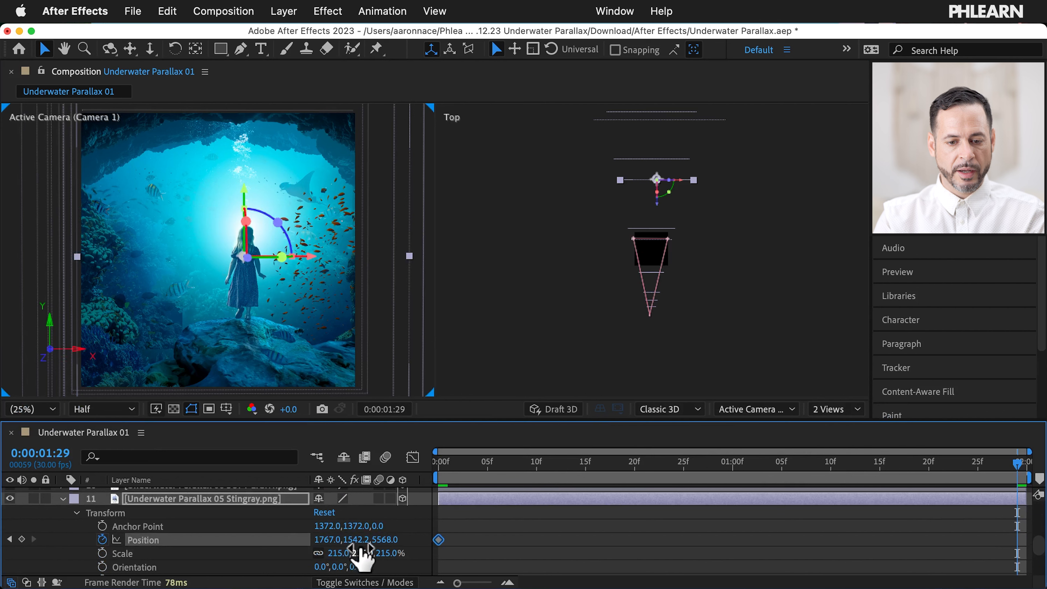
left_click_drag(317, 264, 262, 245)
left_click_drag(223, 191, 225, 176)
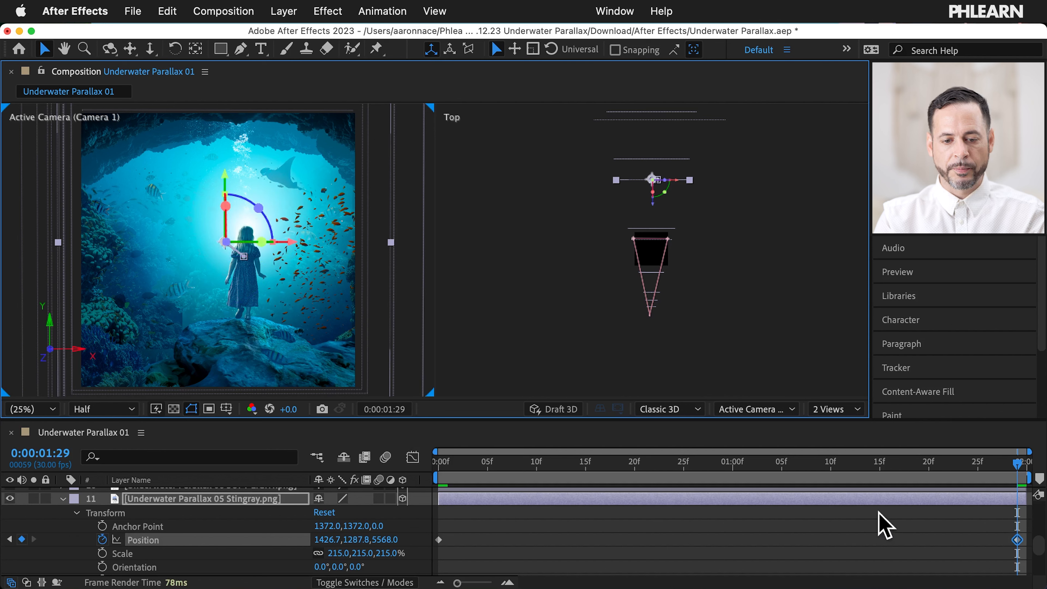
Step: Apply Easy Ease In to the stingray's final Position keyframe
left_click(1014, 557)
left_click(1017, 539)
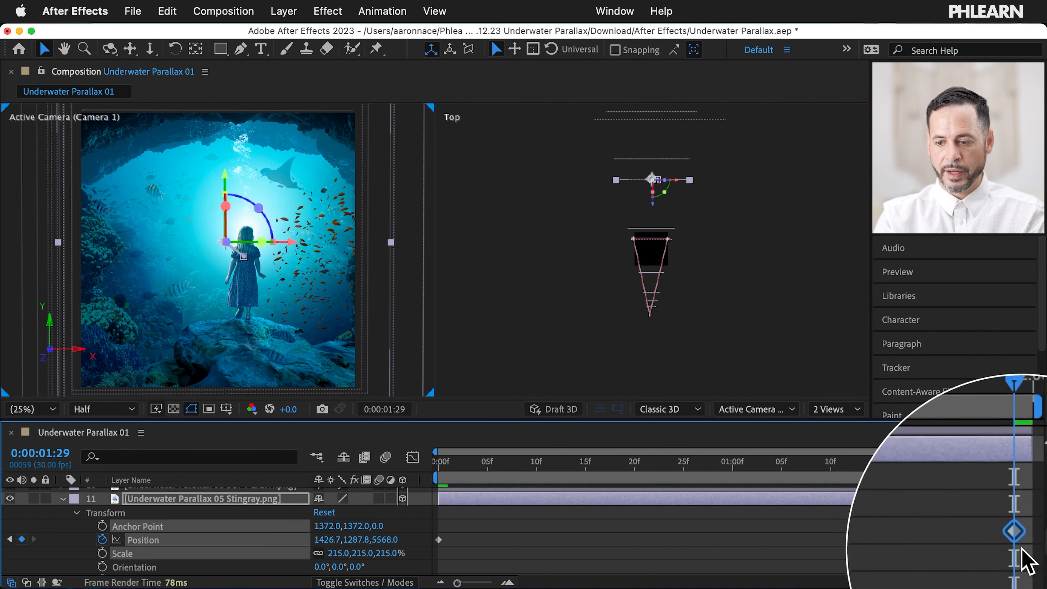
left_click(382, 10)
mouse_move(464, 186)
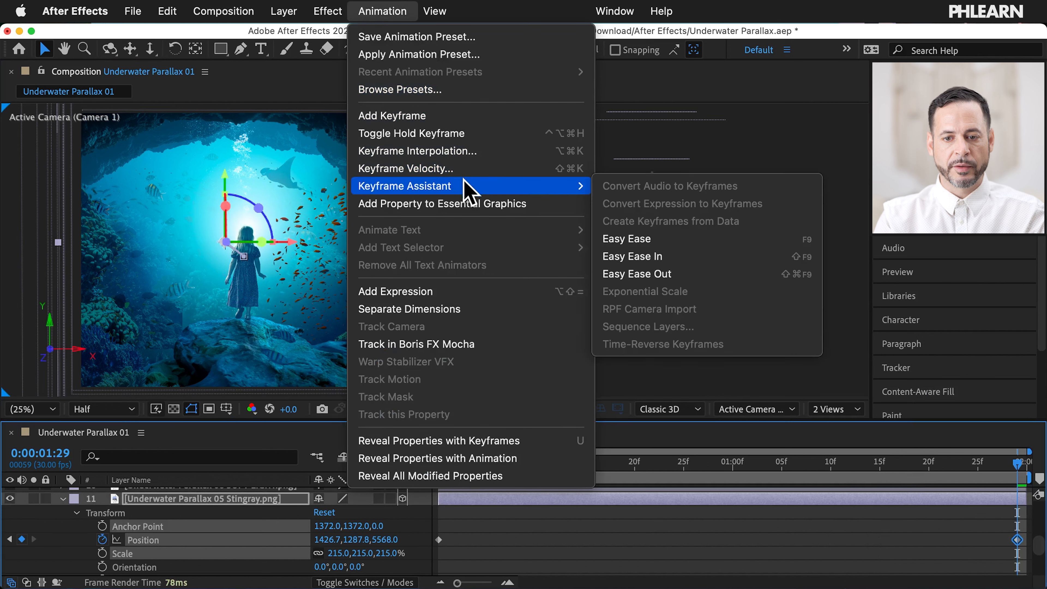
left_click(685, 258)
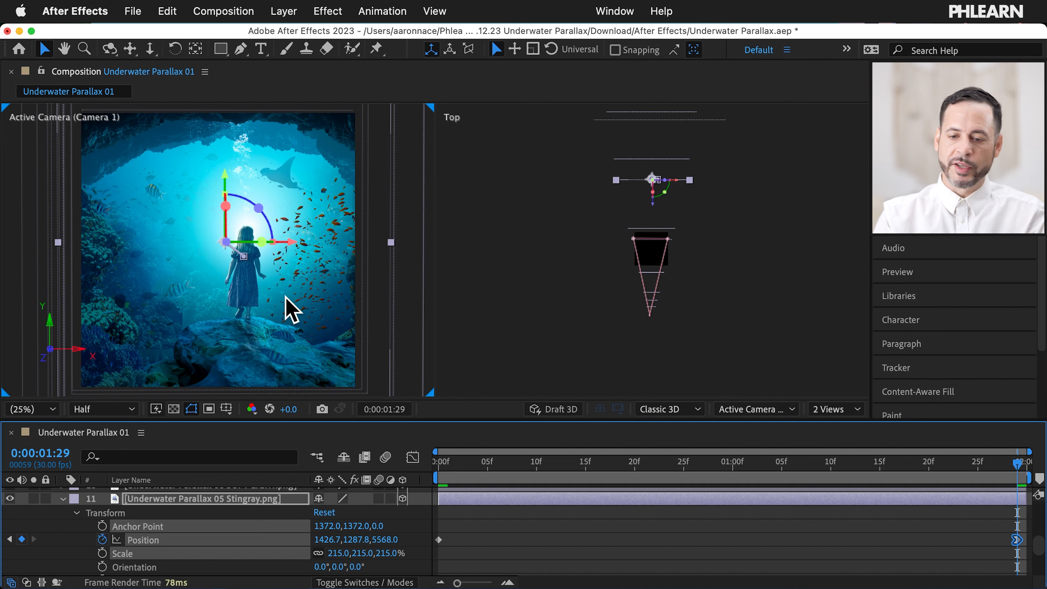
Step: Preview the stingray animation, then change Camera 1's 1:29 Position to 1190.0, 1307.0, -5216.8
key("space")
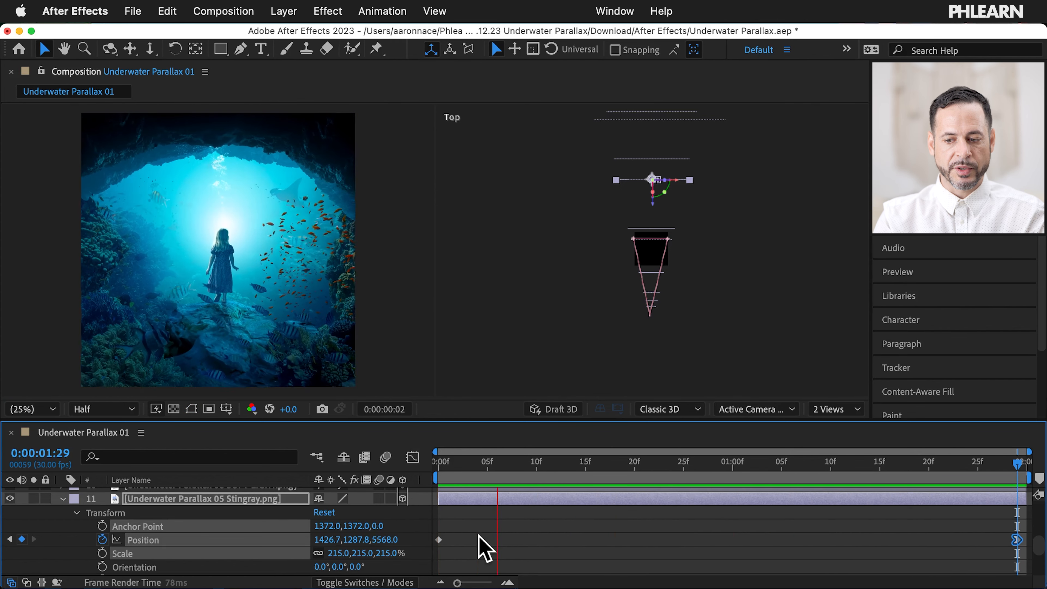
key("space")
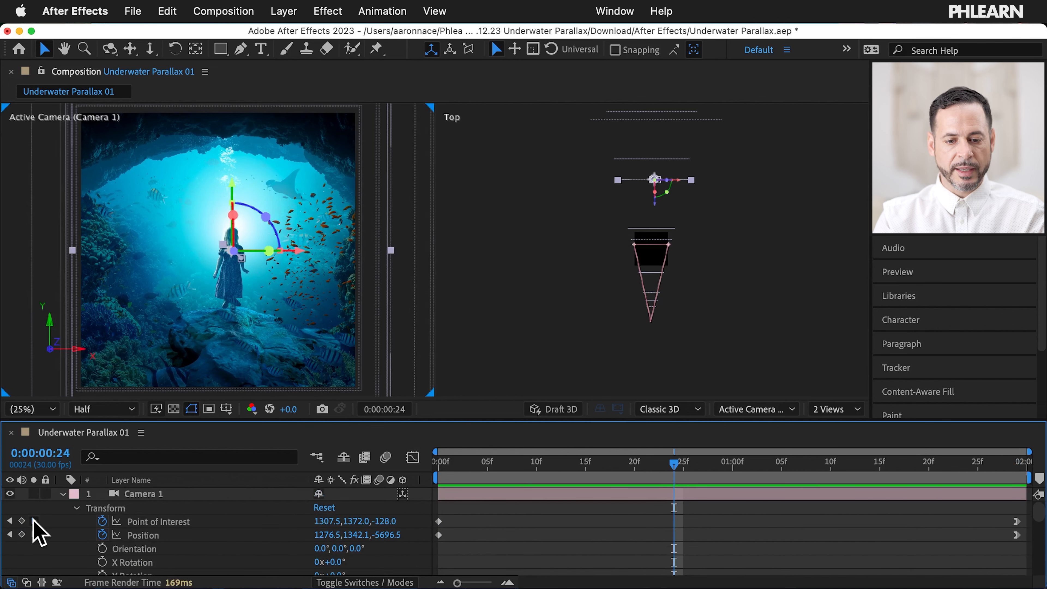
left_click(33, 521)
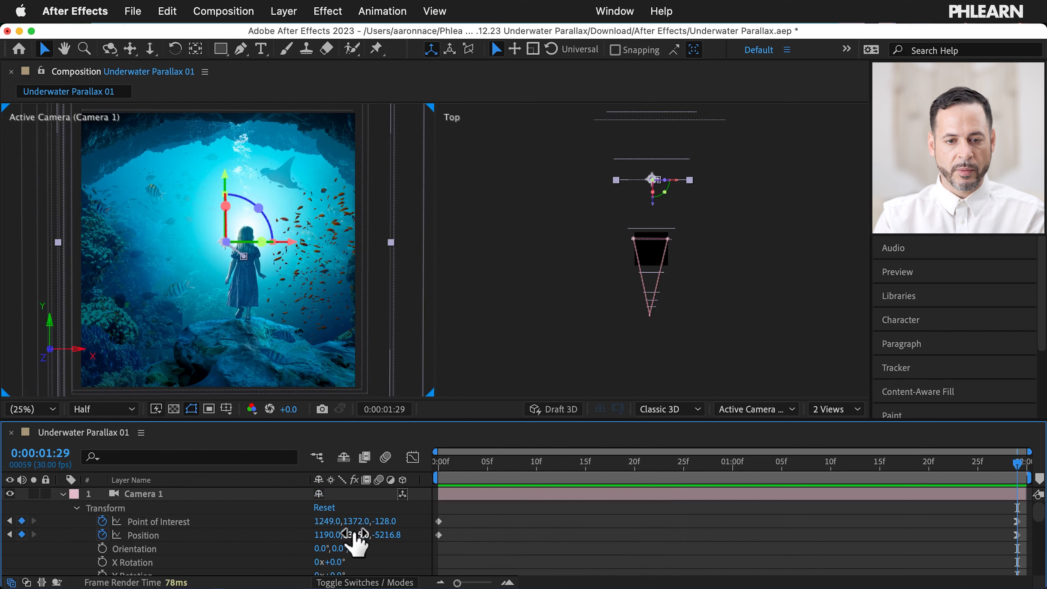
left_click_drag(353, 541, 321, 525)
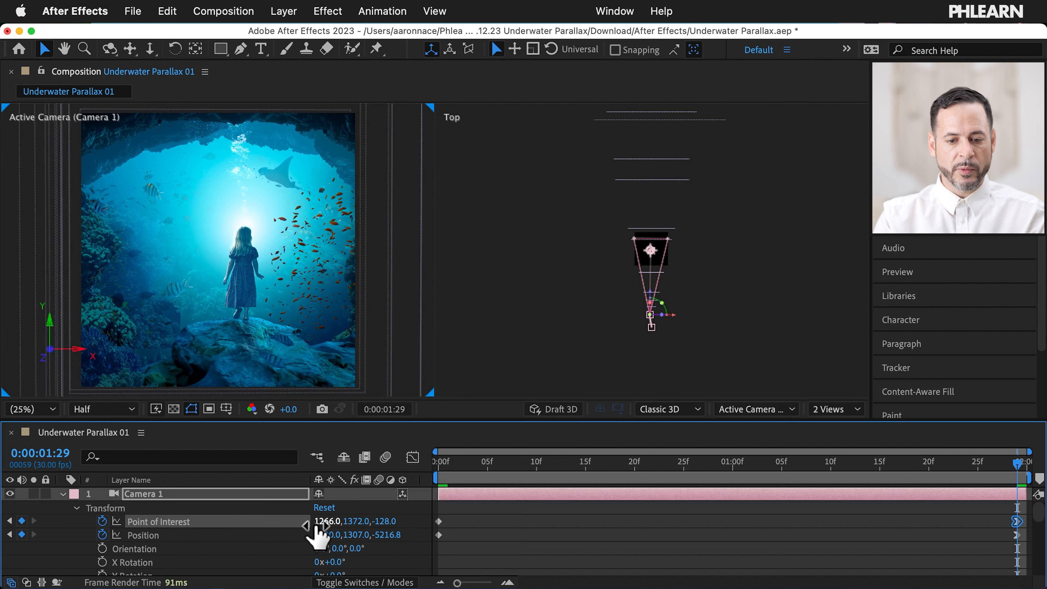
Step: Reset Camera 1's Transform, then set its 1:29 Position to about X 1397, Z -5399.8
left_click(323, 507)
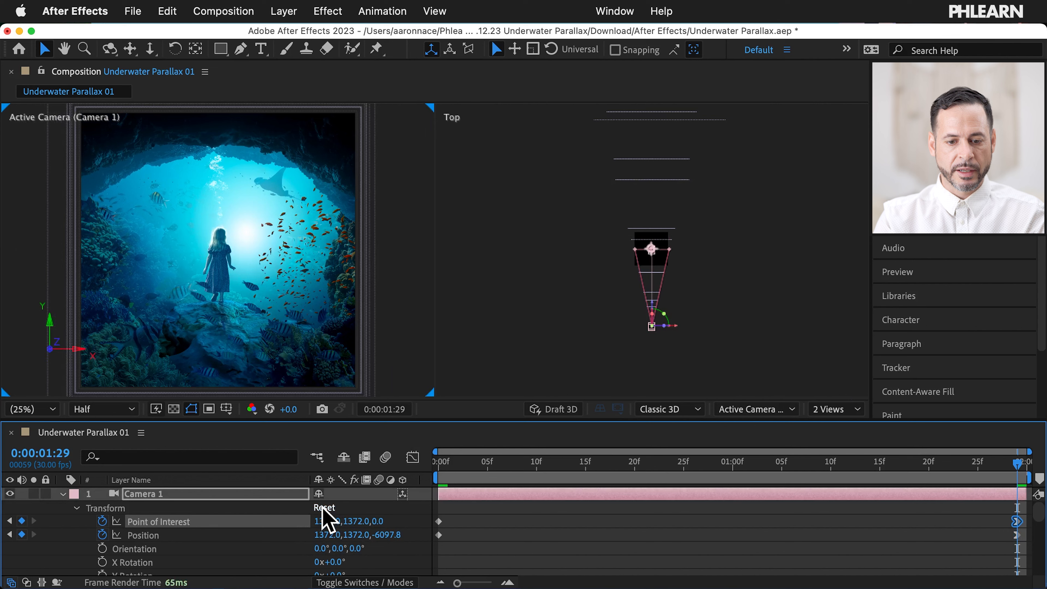
left_click_drag(506, 465, 751, 493)
left_click(34, 535)
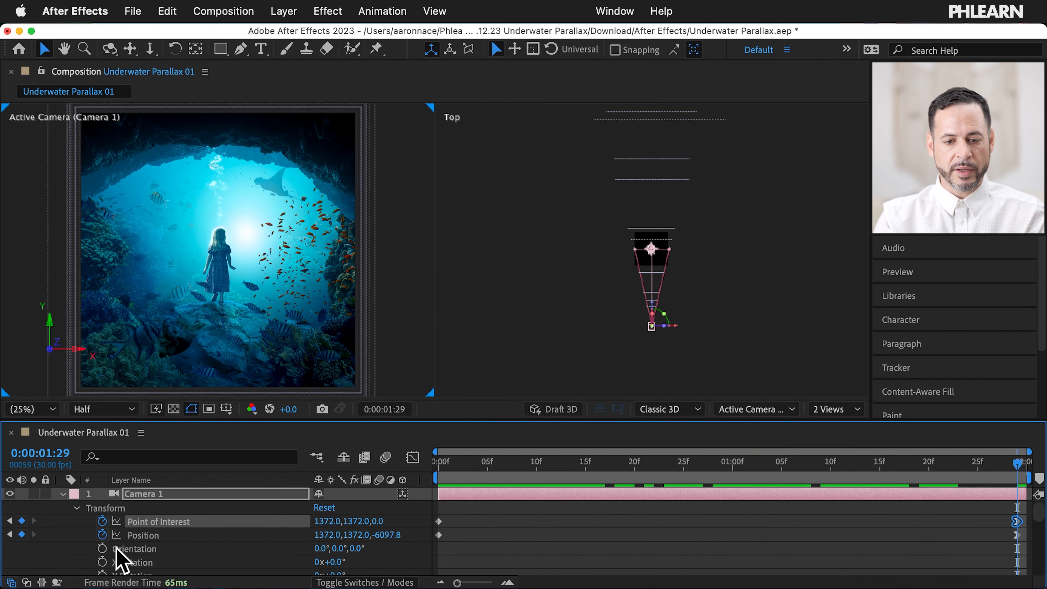
left_click_drag(384, 535, 876, 470)
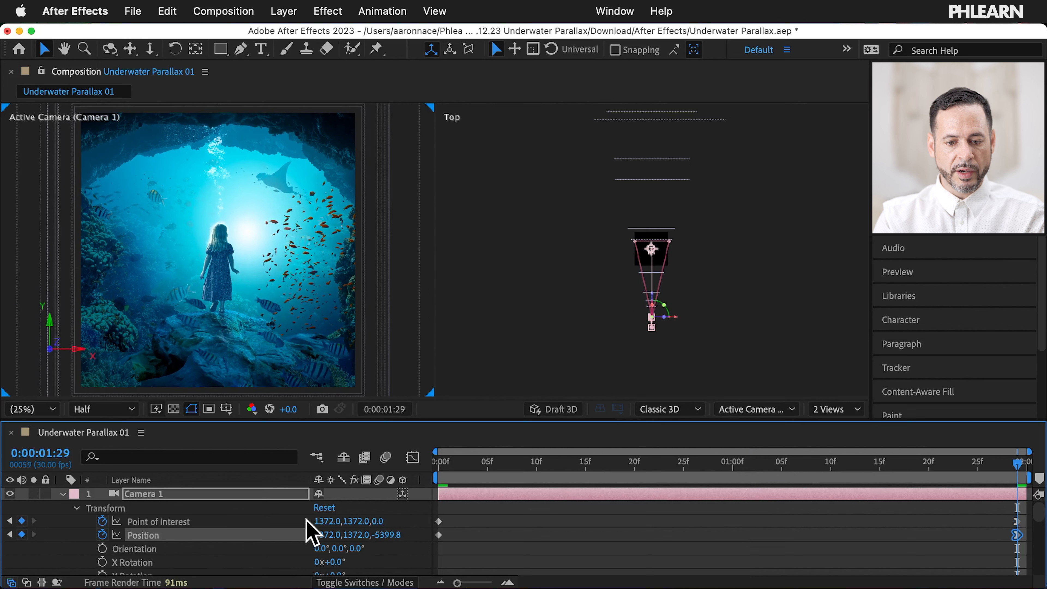
left_click_drag(349, 536, 364, 537)
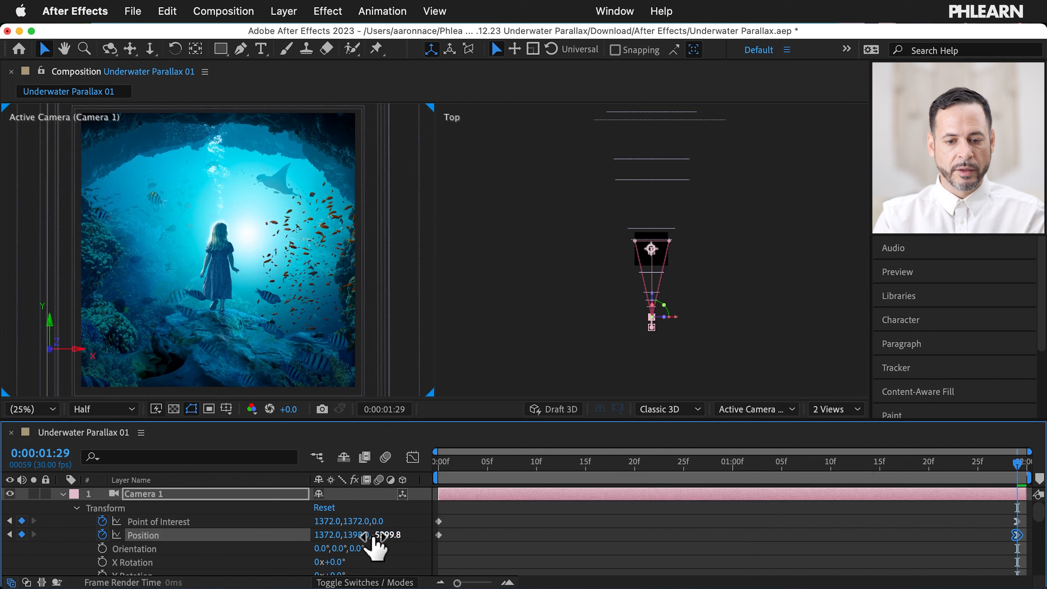
left_click_drag(334, 531, 346, 532)
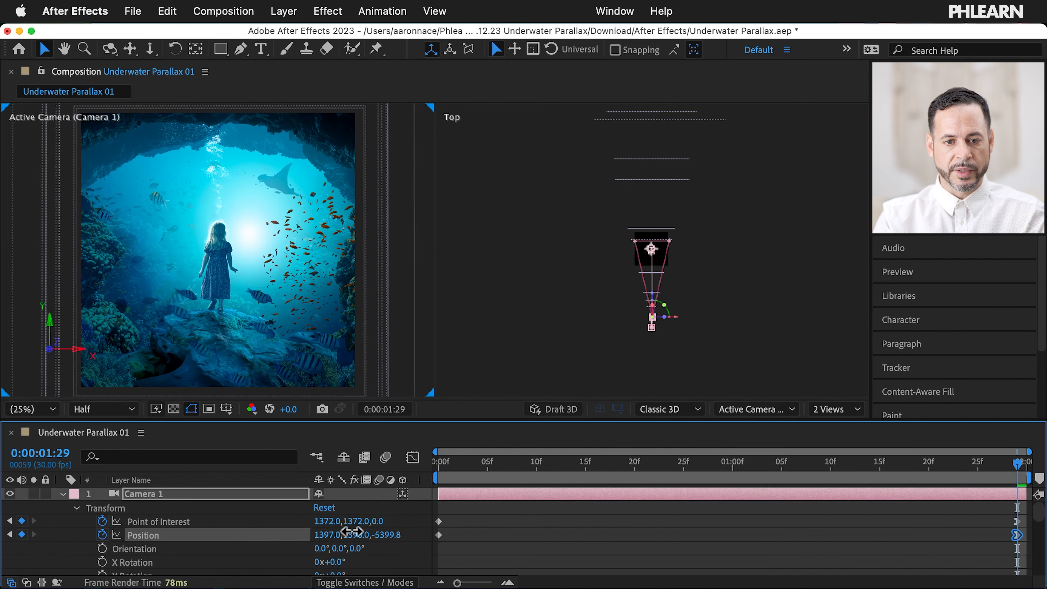
scroll(397, 526, "down", 10)
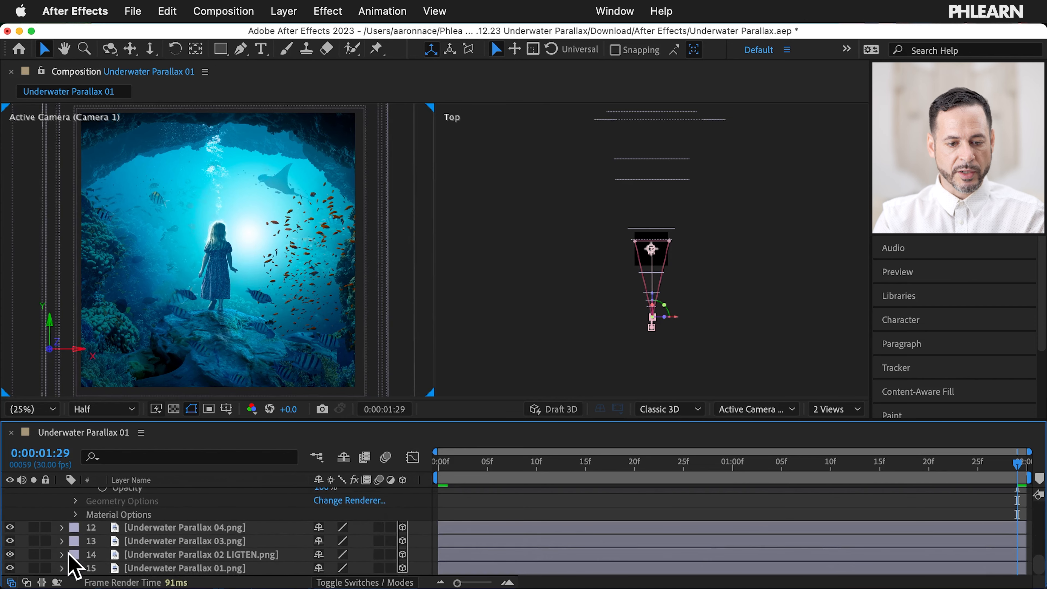
Step: Move the LIGTEN light layer left and scale it down to 308%
left_click(62, 554)
left_click(144, 527)
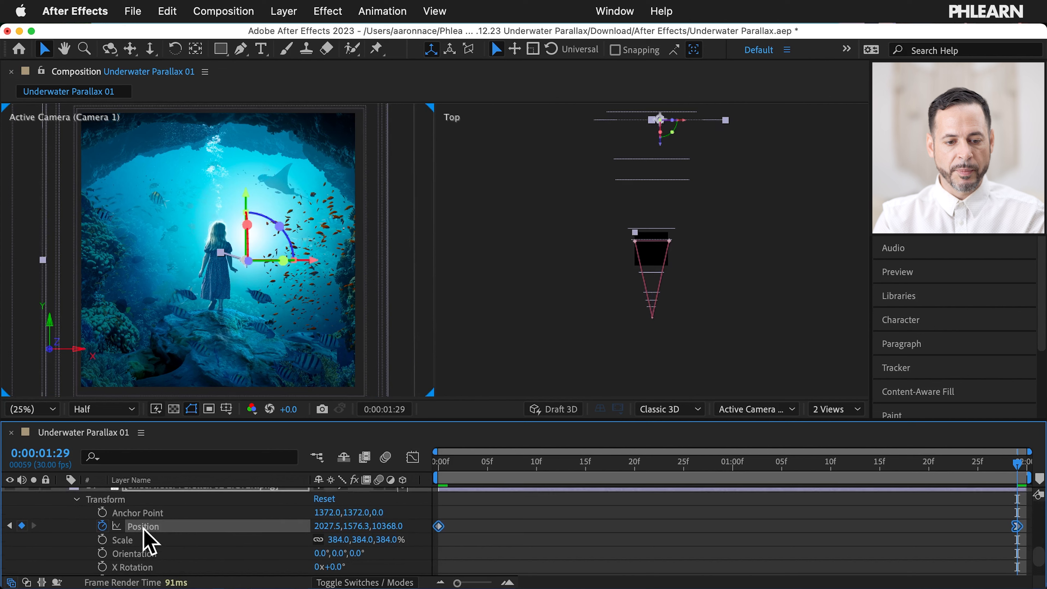
left_click_drag(306, 267, 281, 259)
left_click_drag(341, 552, 256, 518)
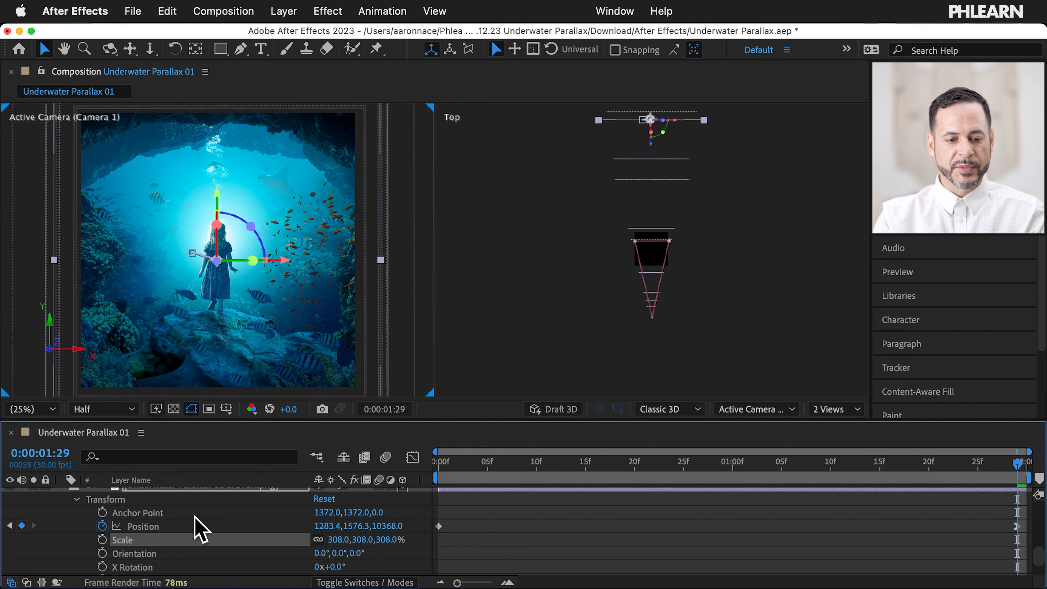
scroll(142, 538, "up", 2)
Step: Collapse the light layer and play a preview of the animation
left_click(62, 513)
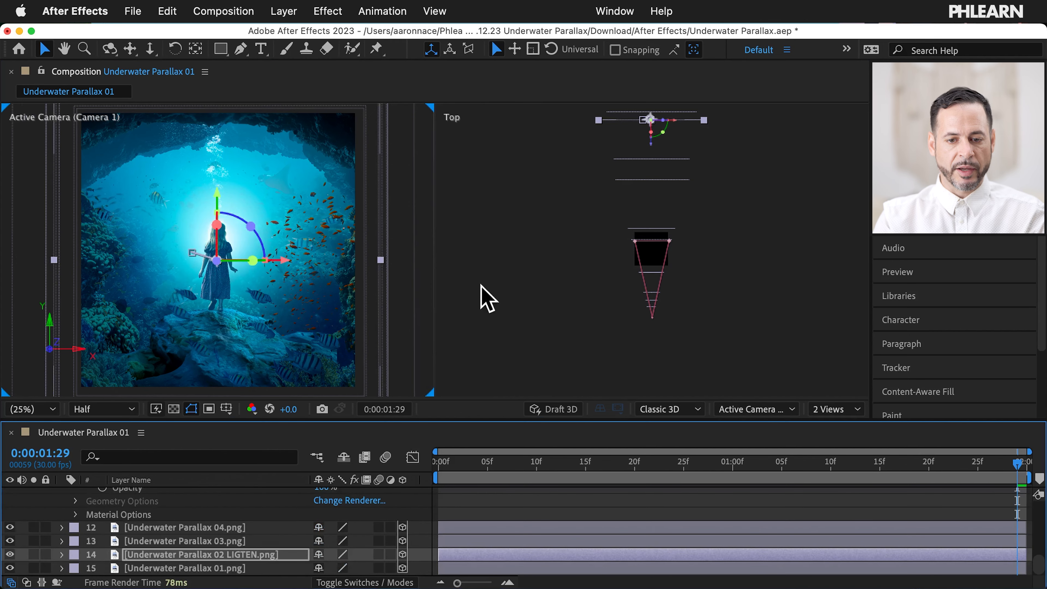
key("space")
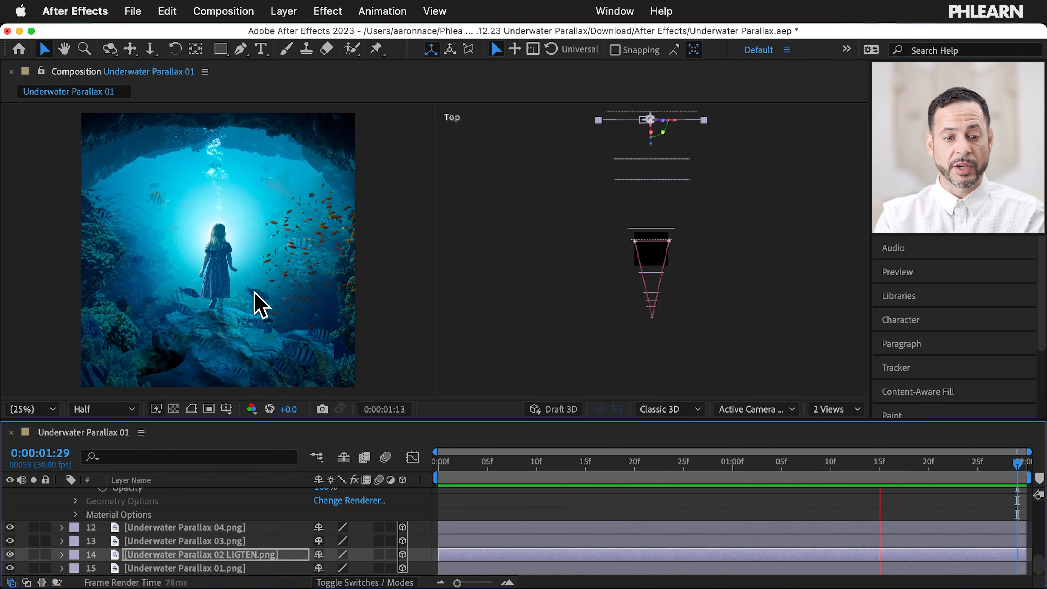
key("space")
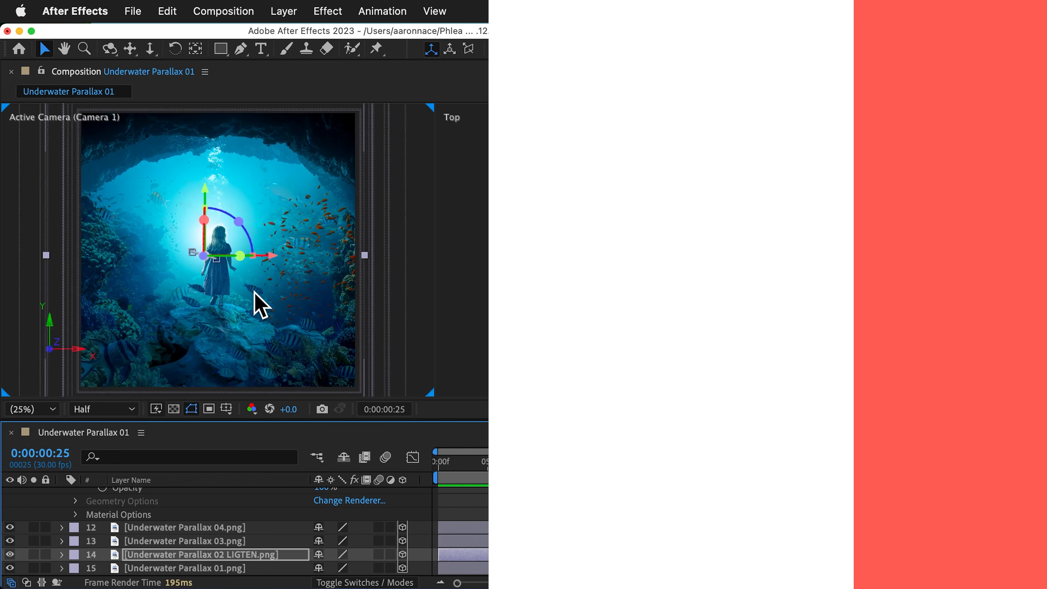